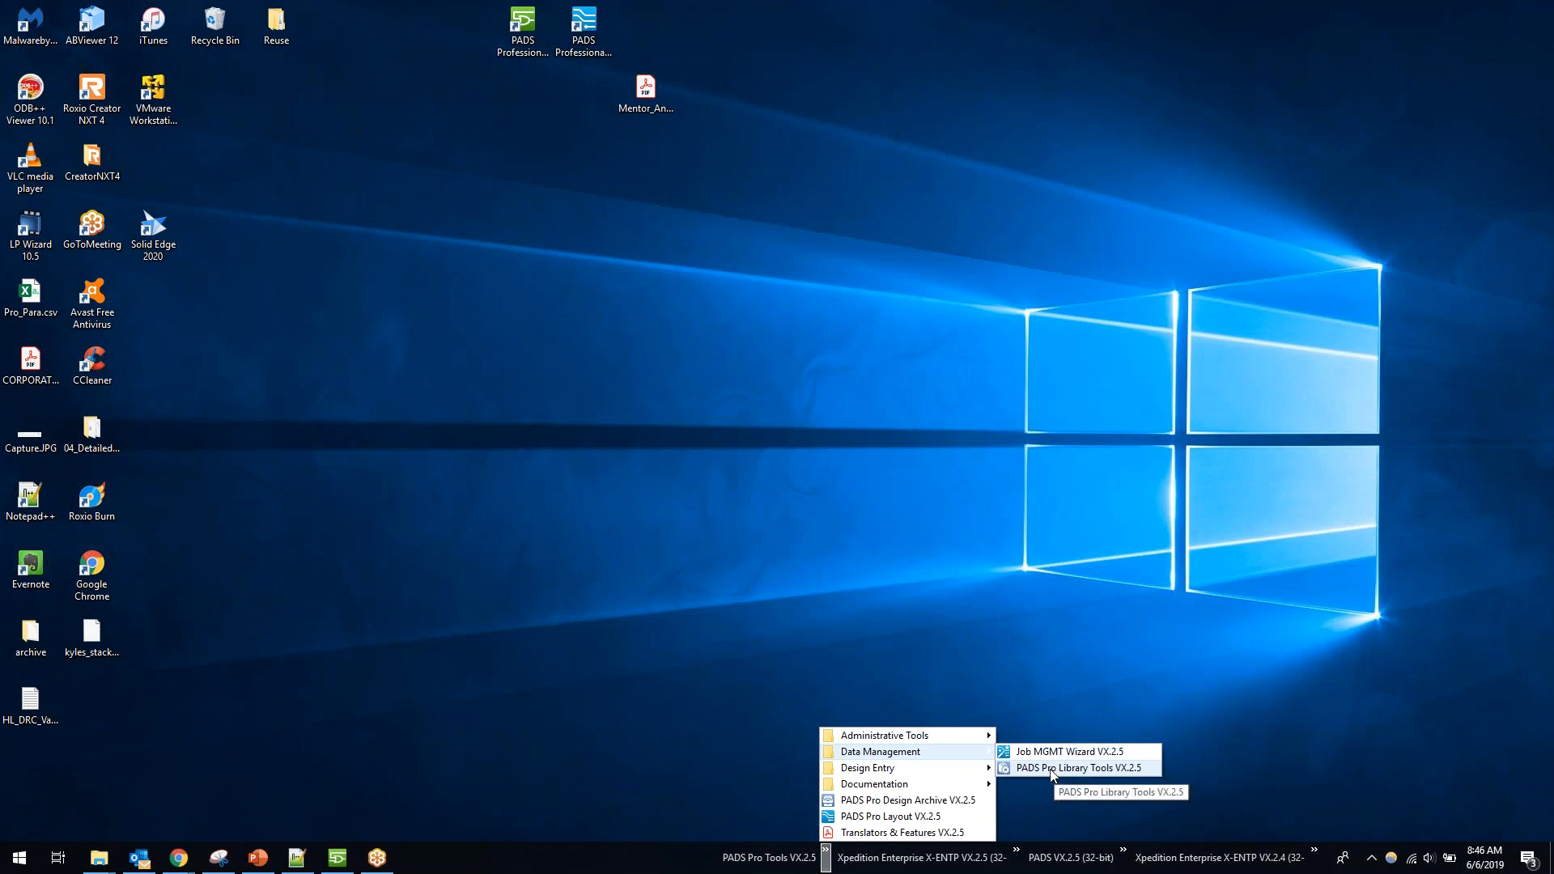
pyautogui.rightClick(666, 859)
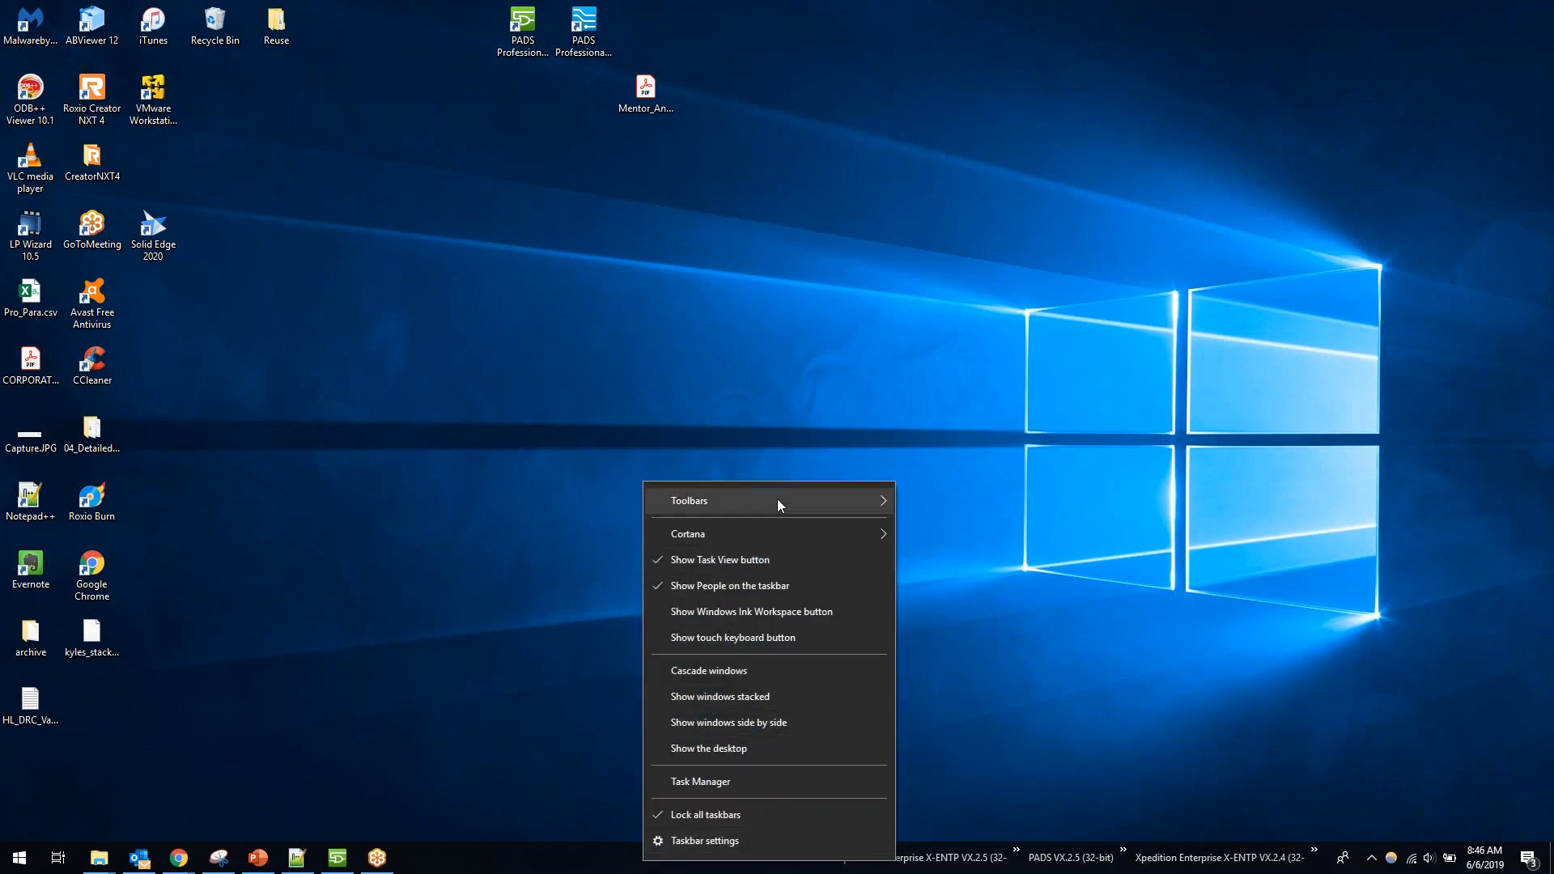
pyautogui.moveTo(779, 498)
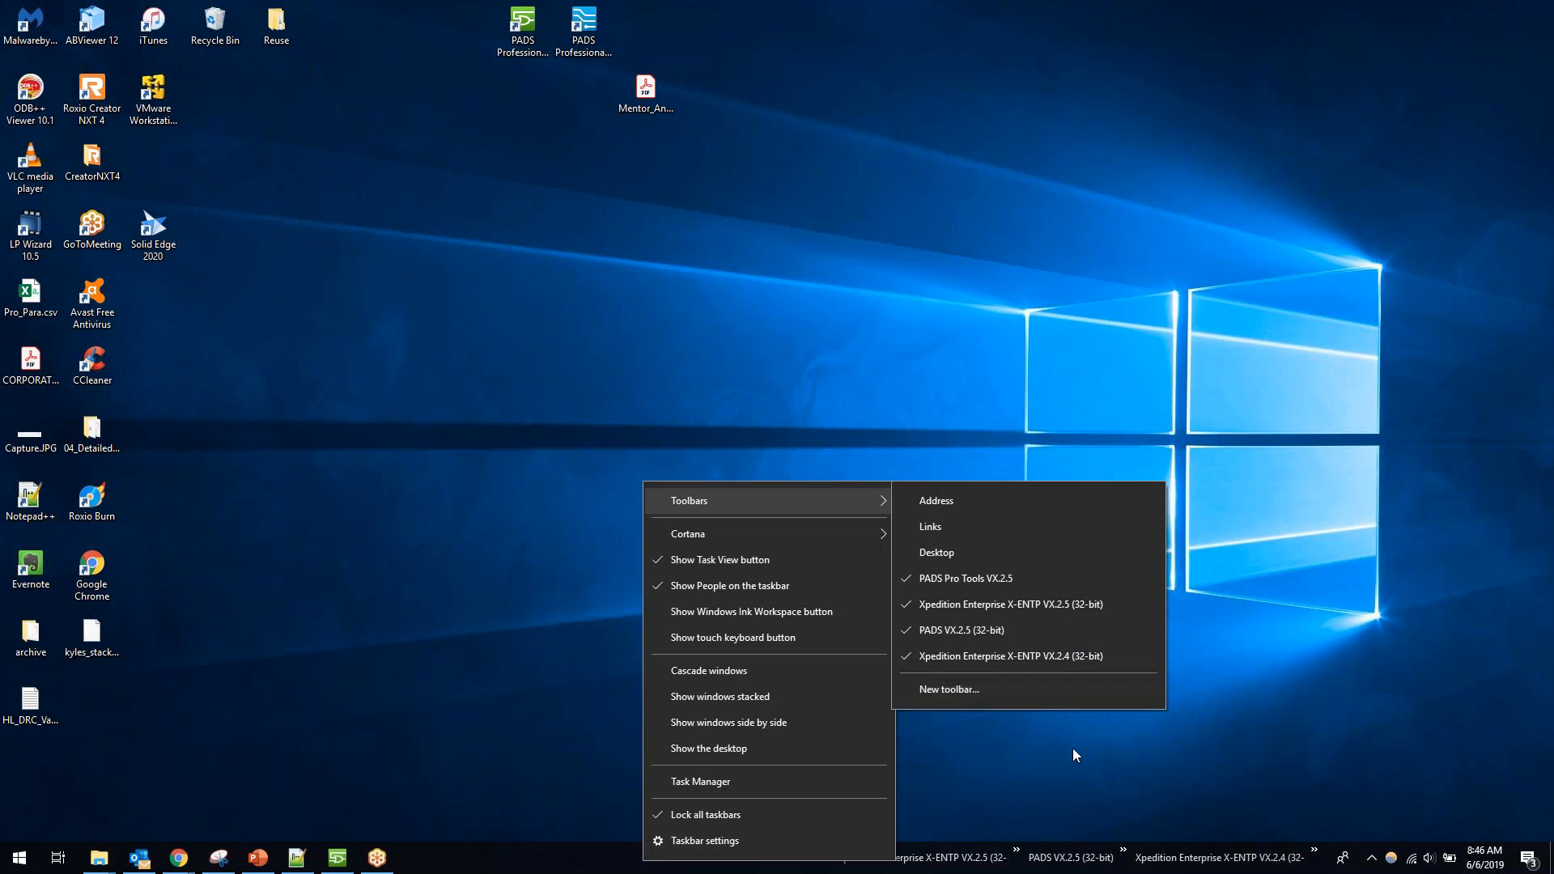
pyautogui.click(1012, 745)
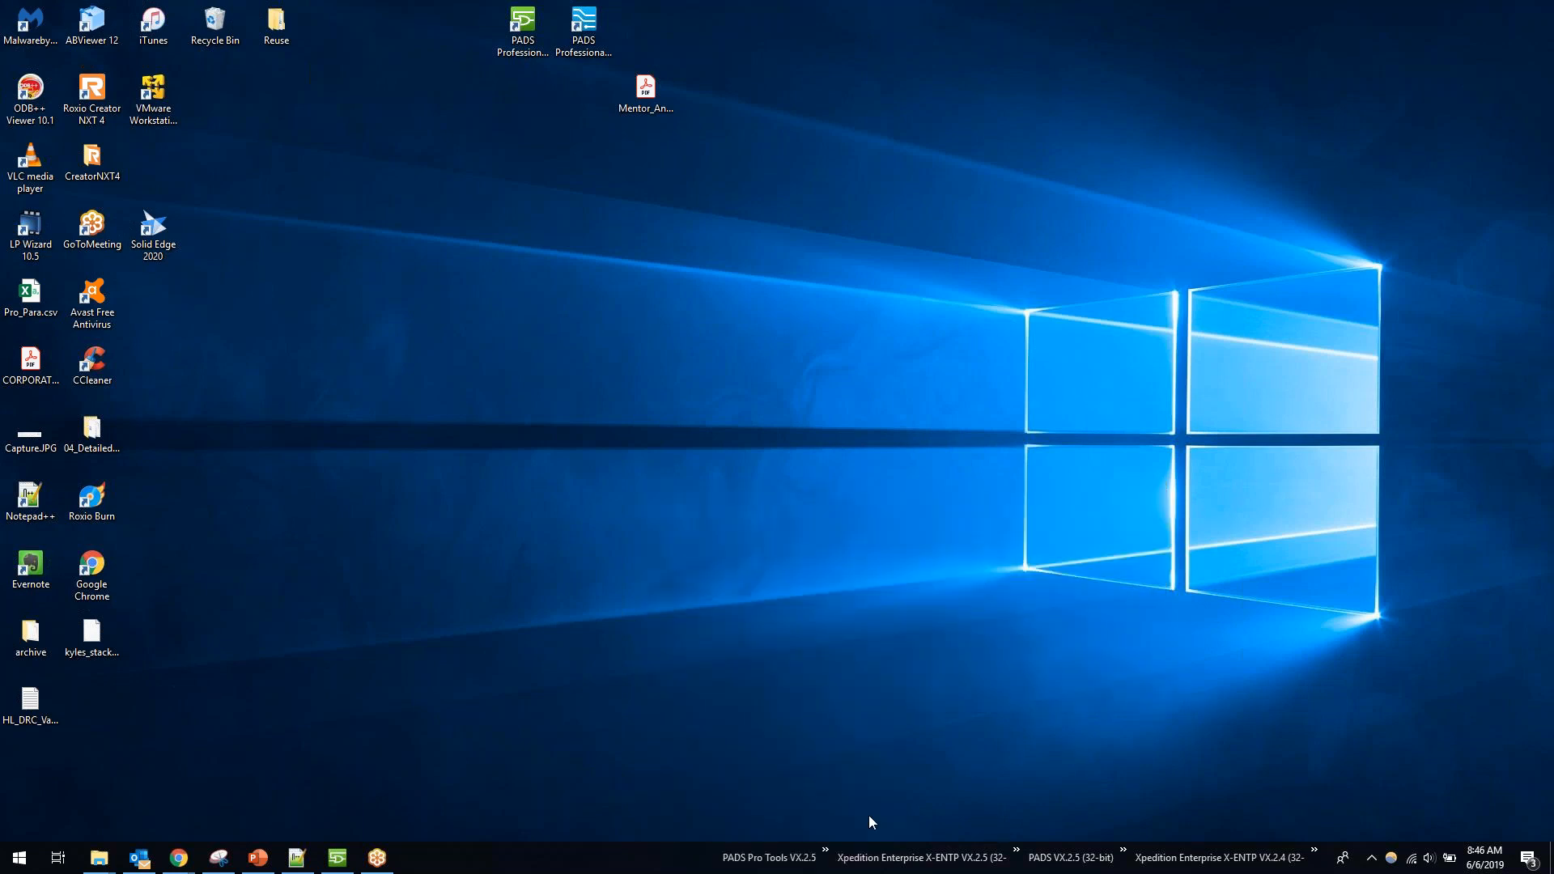
# Step: Launch PADS Pro Library Tools VX.2.5 from the PADS Pro Tools VX.2.5 data management programs and maximize its window
pyautogui.click(825, 856)
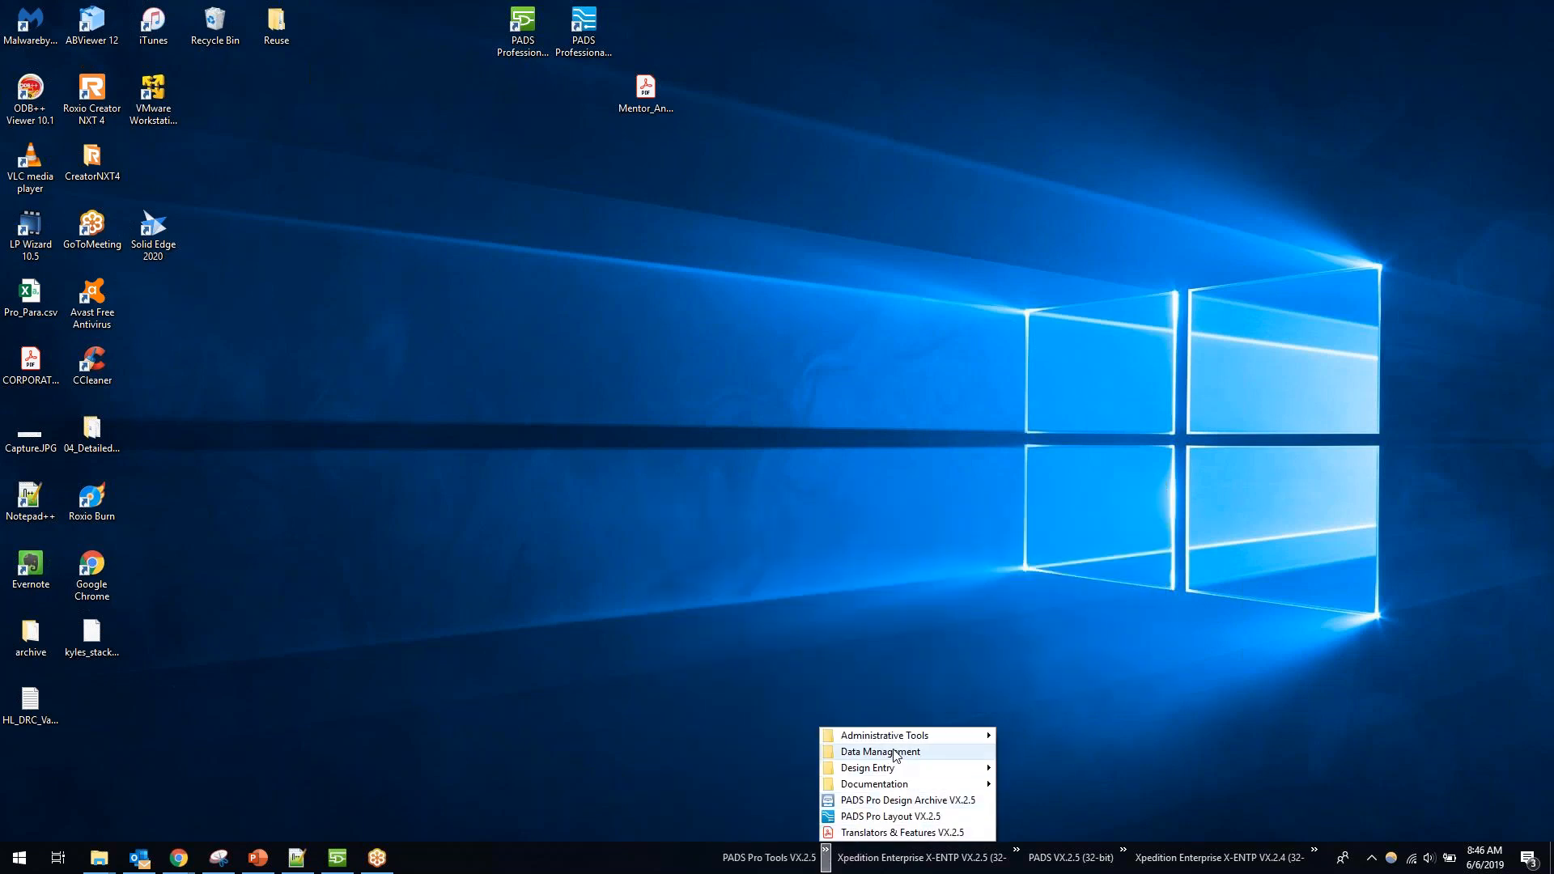
pyautogui.moveTo(896, 754)
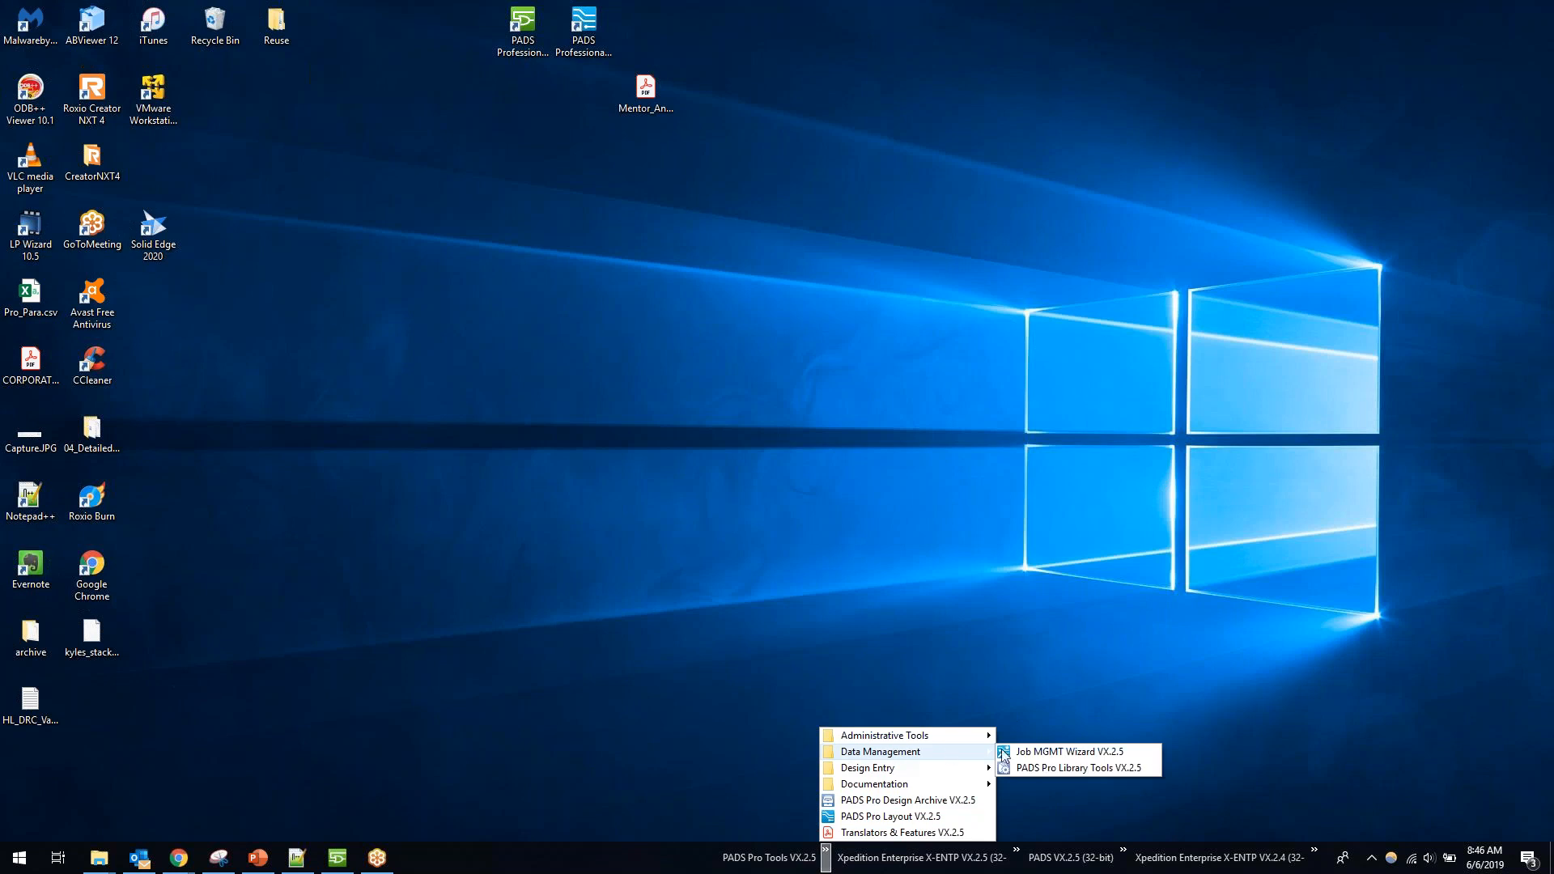
pyautogui.click(1085, 768)
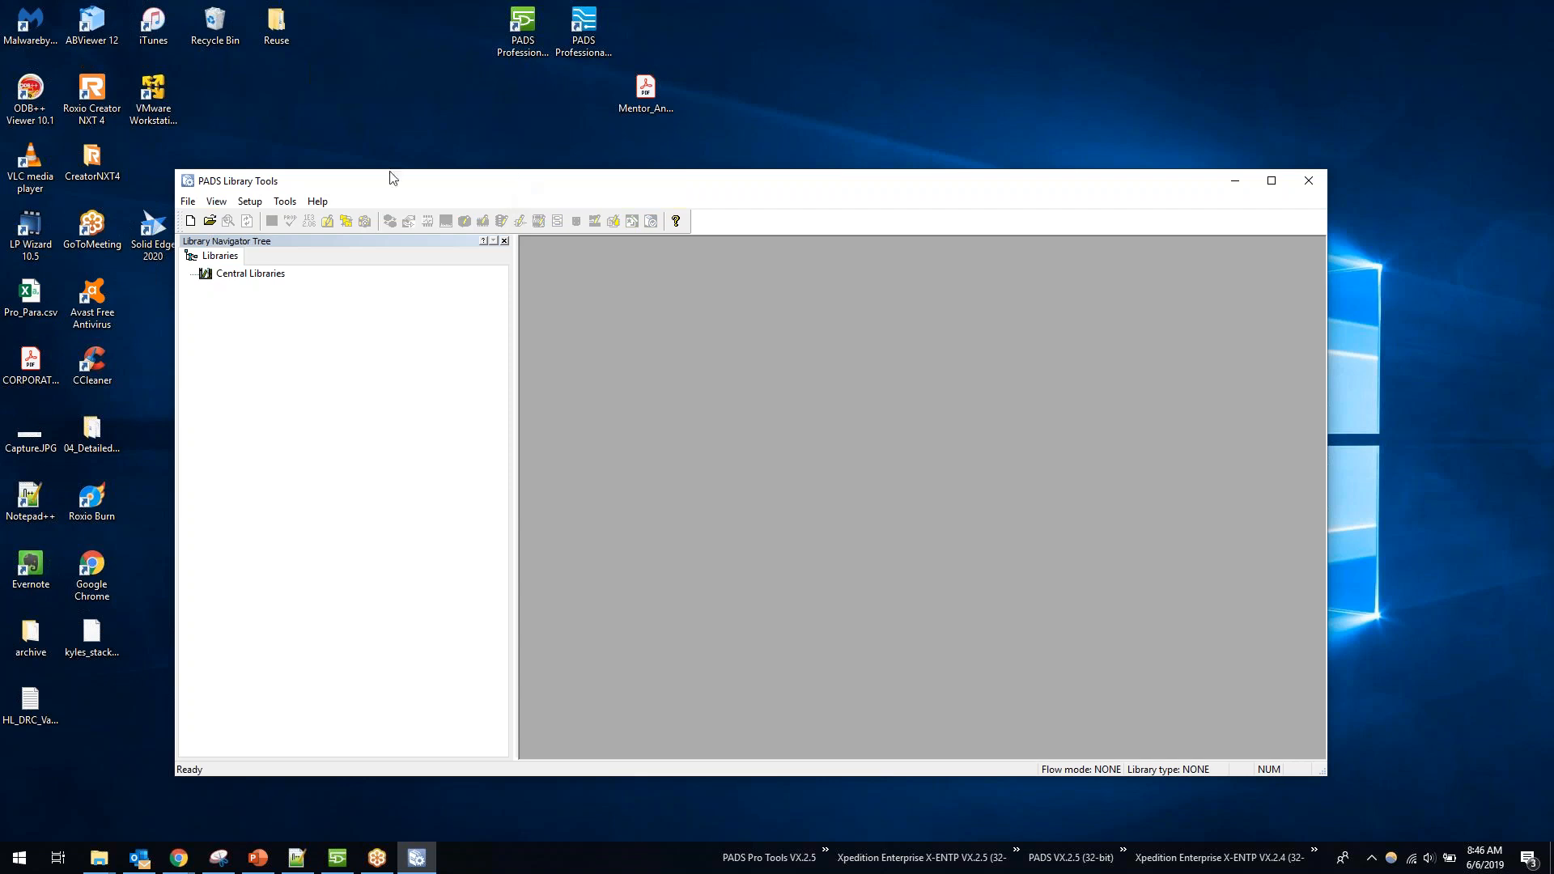
pyautogui.doubleClick(295, 178)
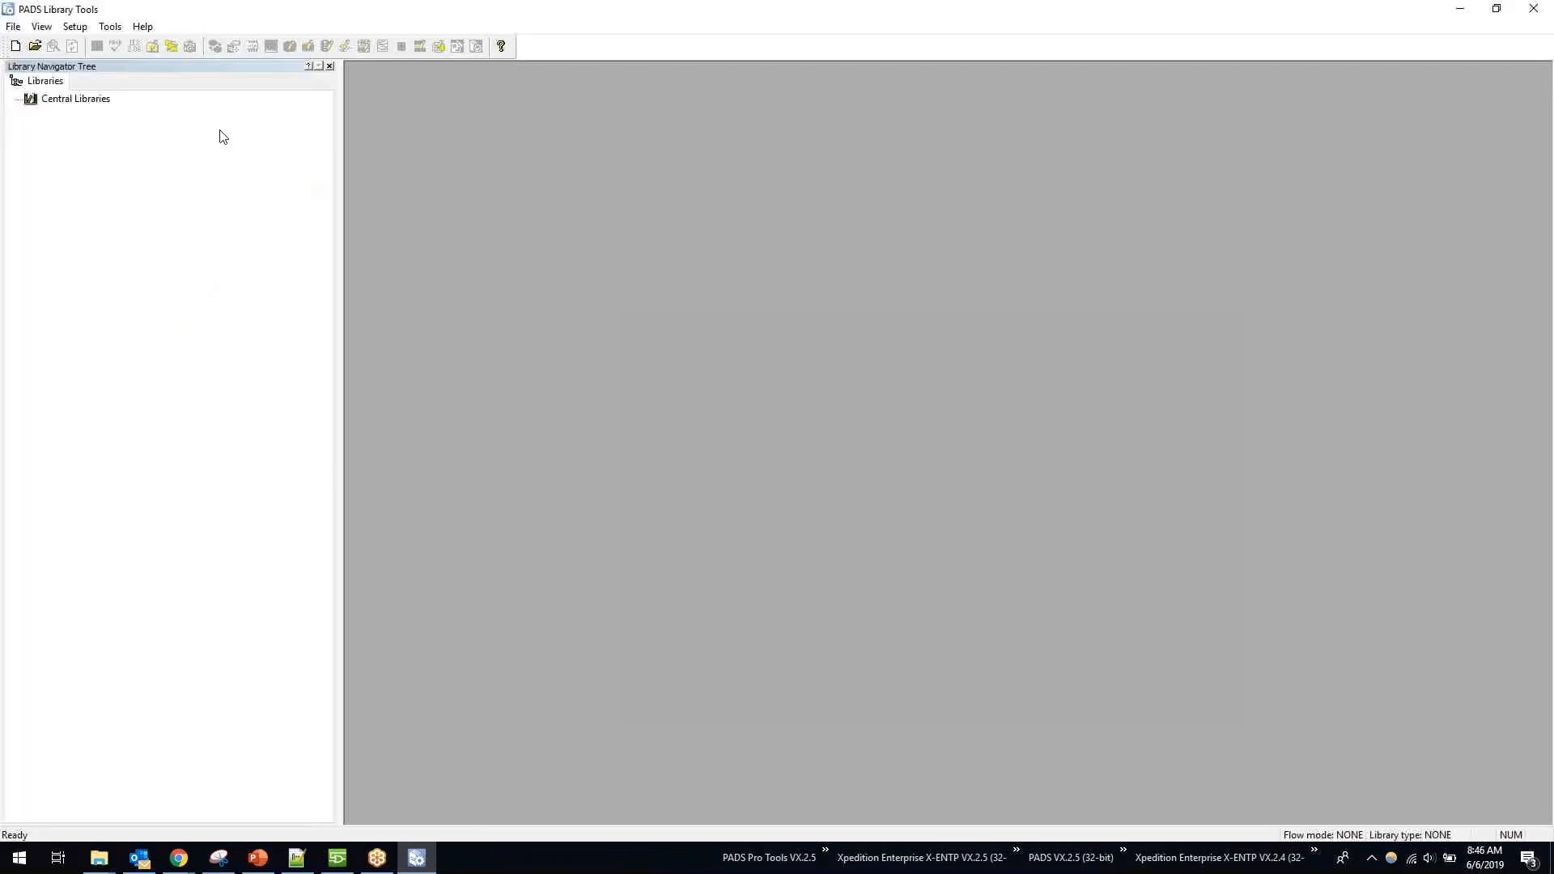
# Step: Open the central library Library.lmc from the C:\PADS_Professional_Eval\Library folder
pyautogui.click(38, 29)
pyautogui.moveTo(13, 26)
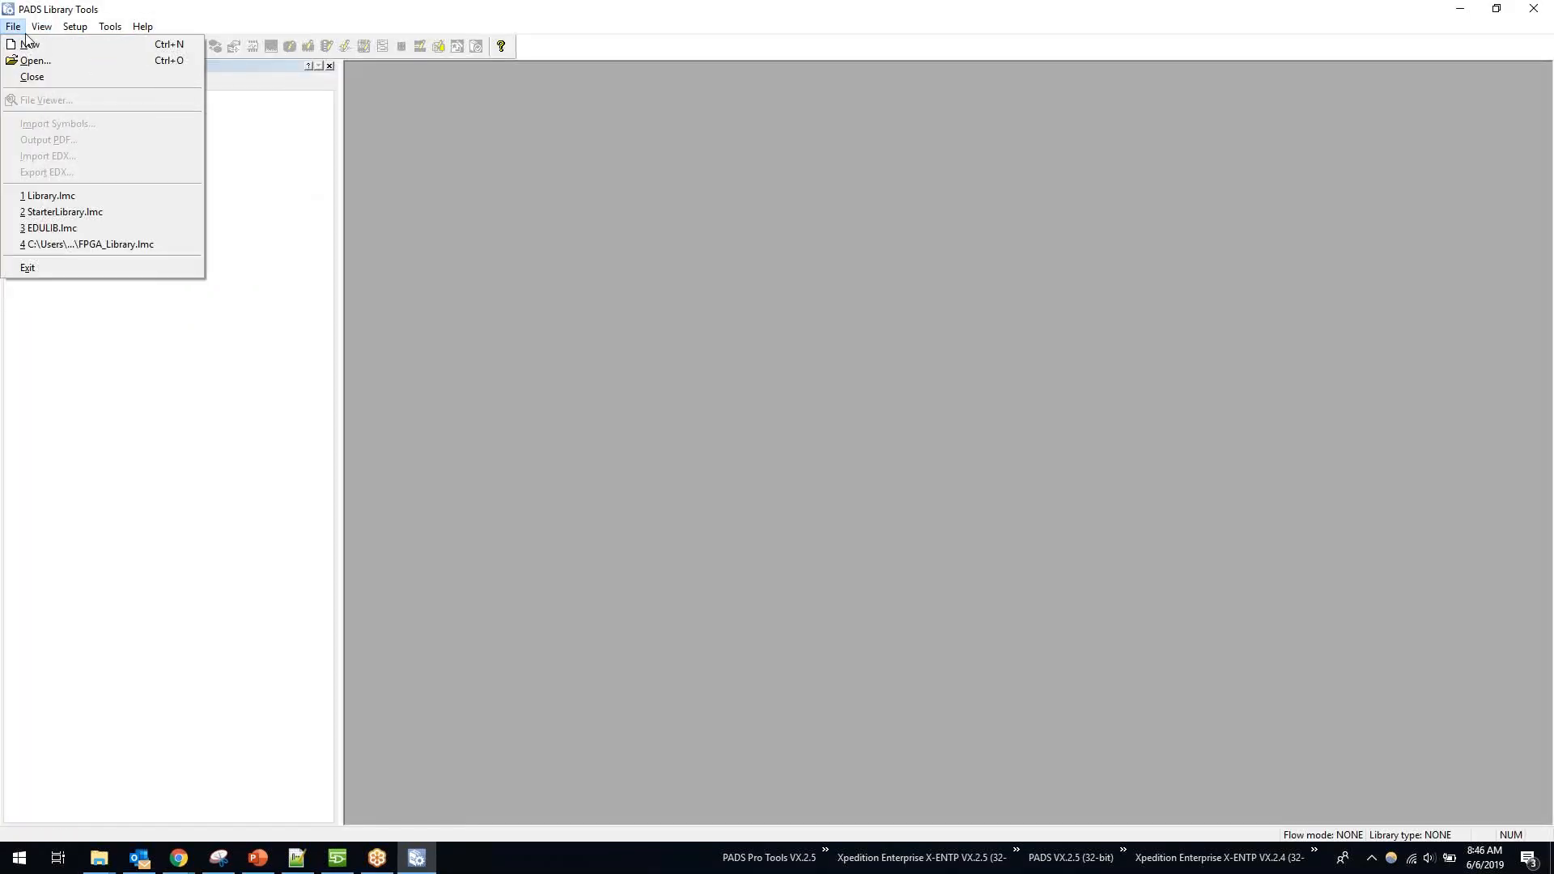
pyautogui.click(41, 57)
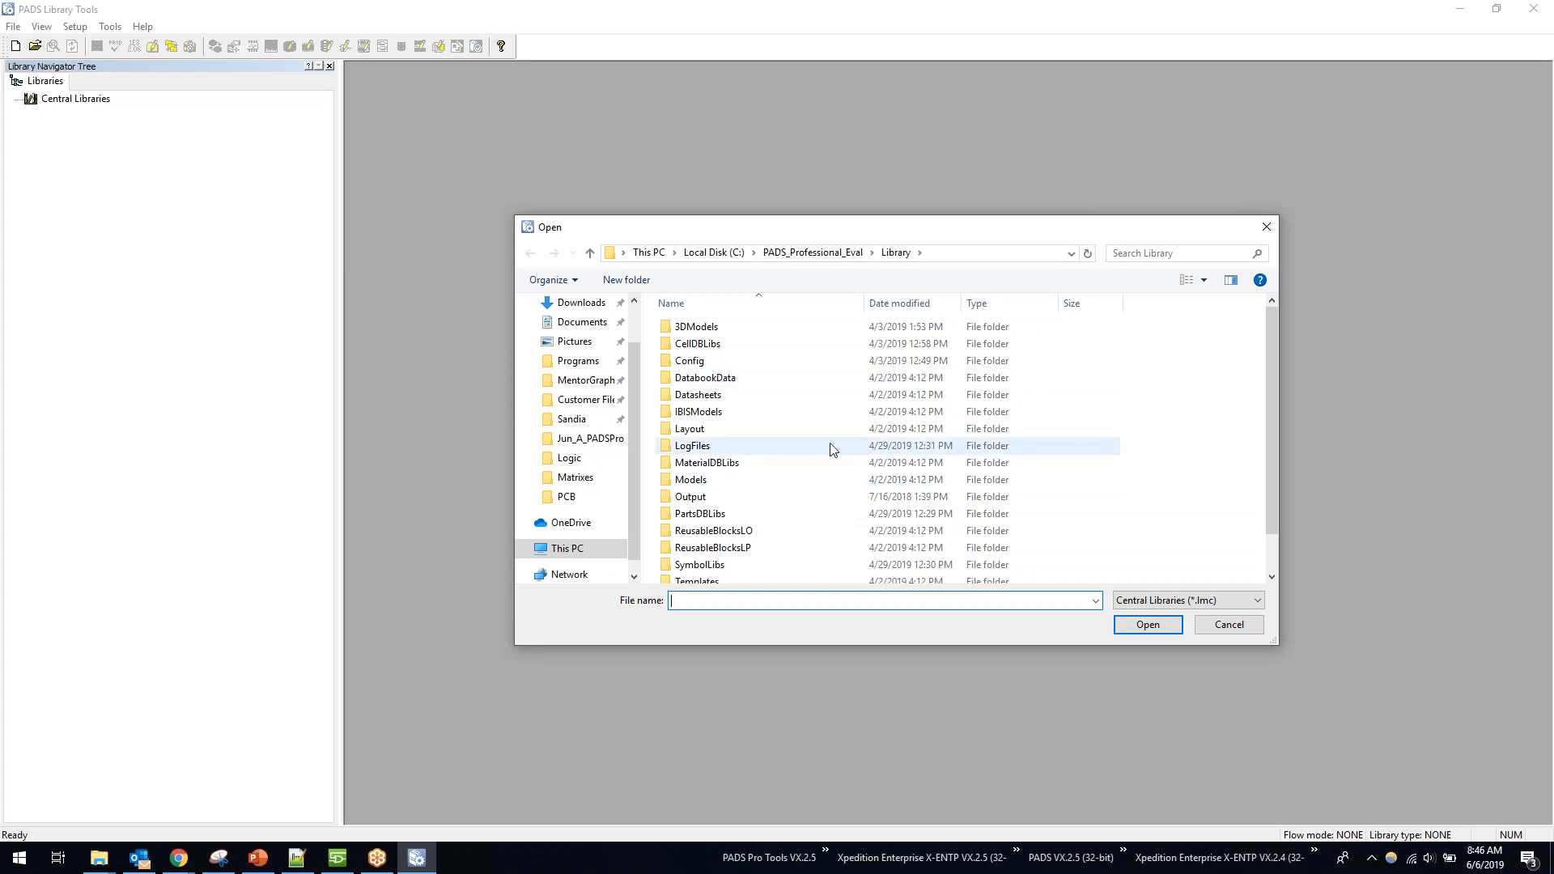
pyautogui.scroll(-1, 797, 380)
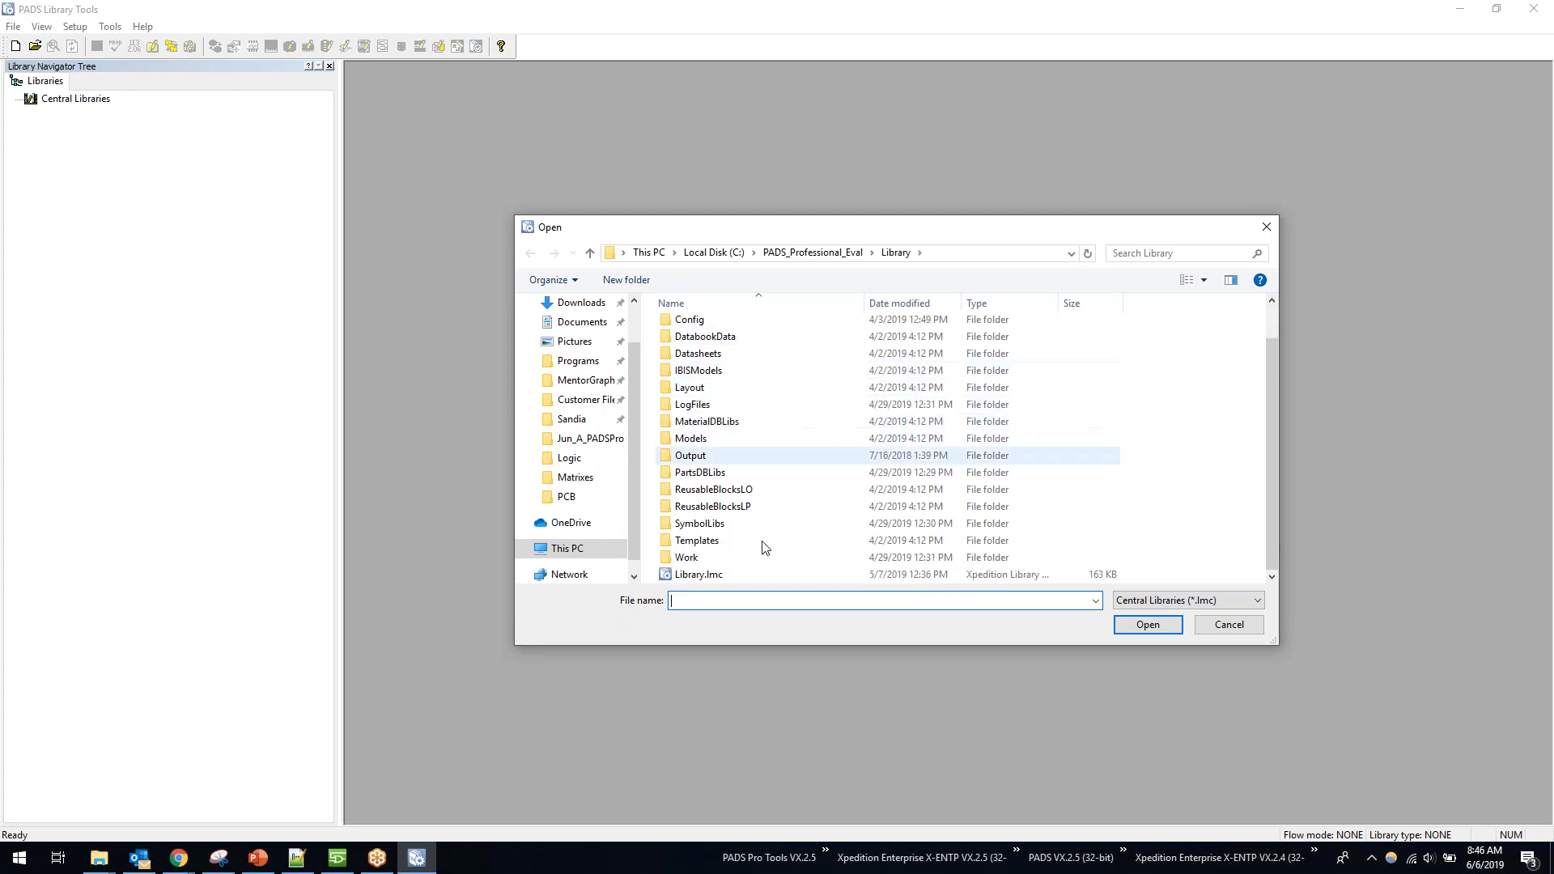
pyautogui.click(721, 576)
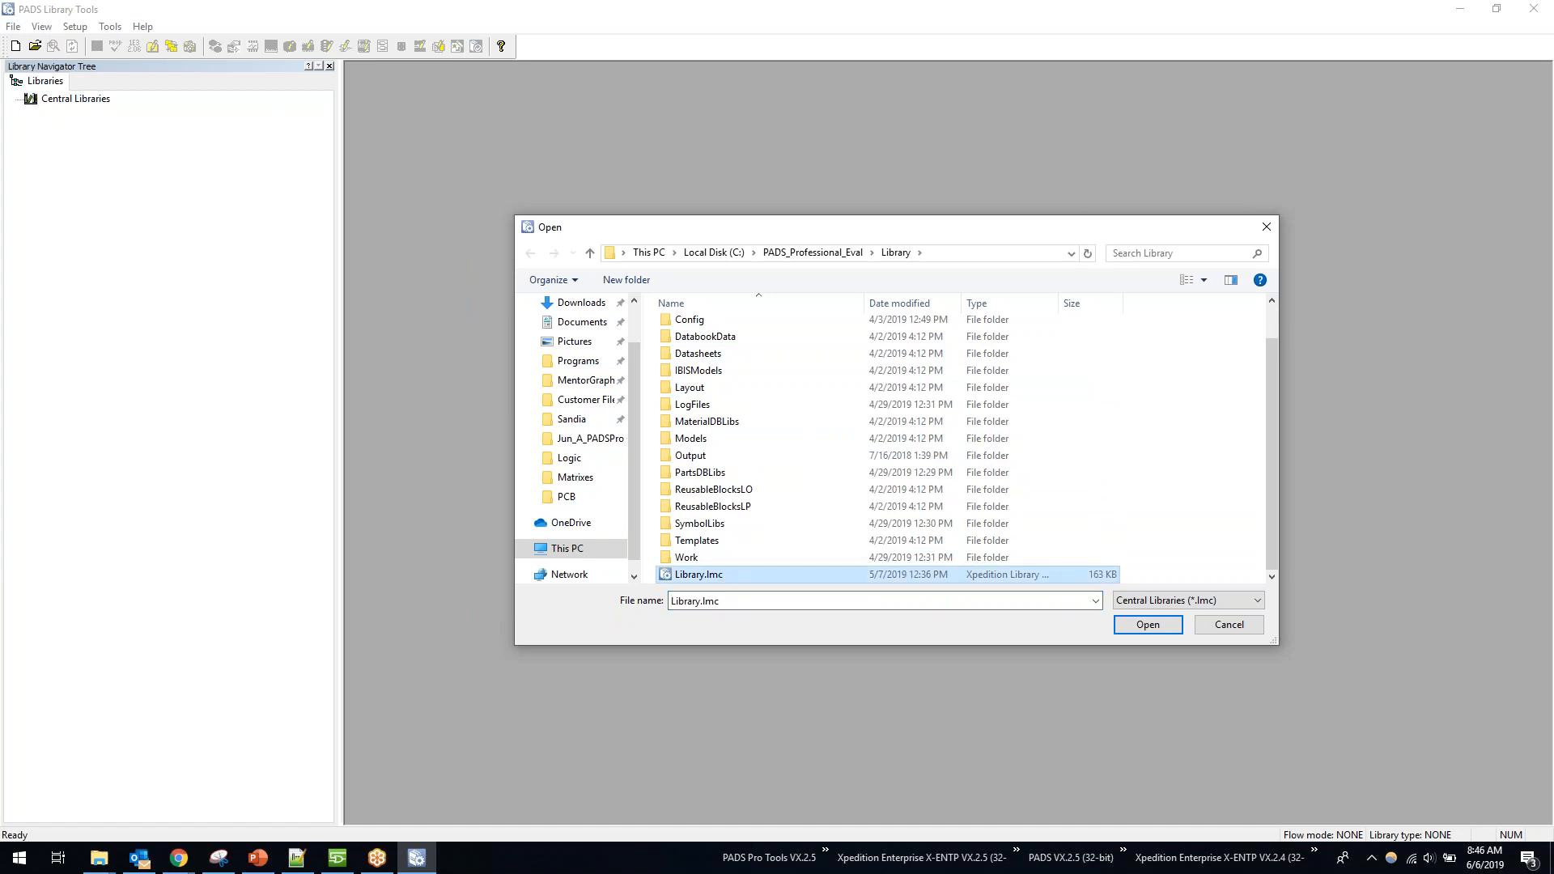
pyautogui.press('Return')
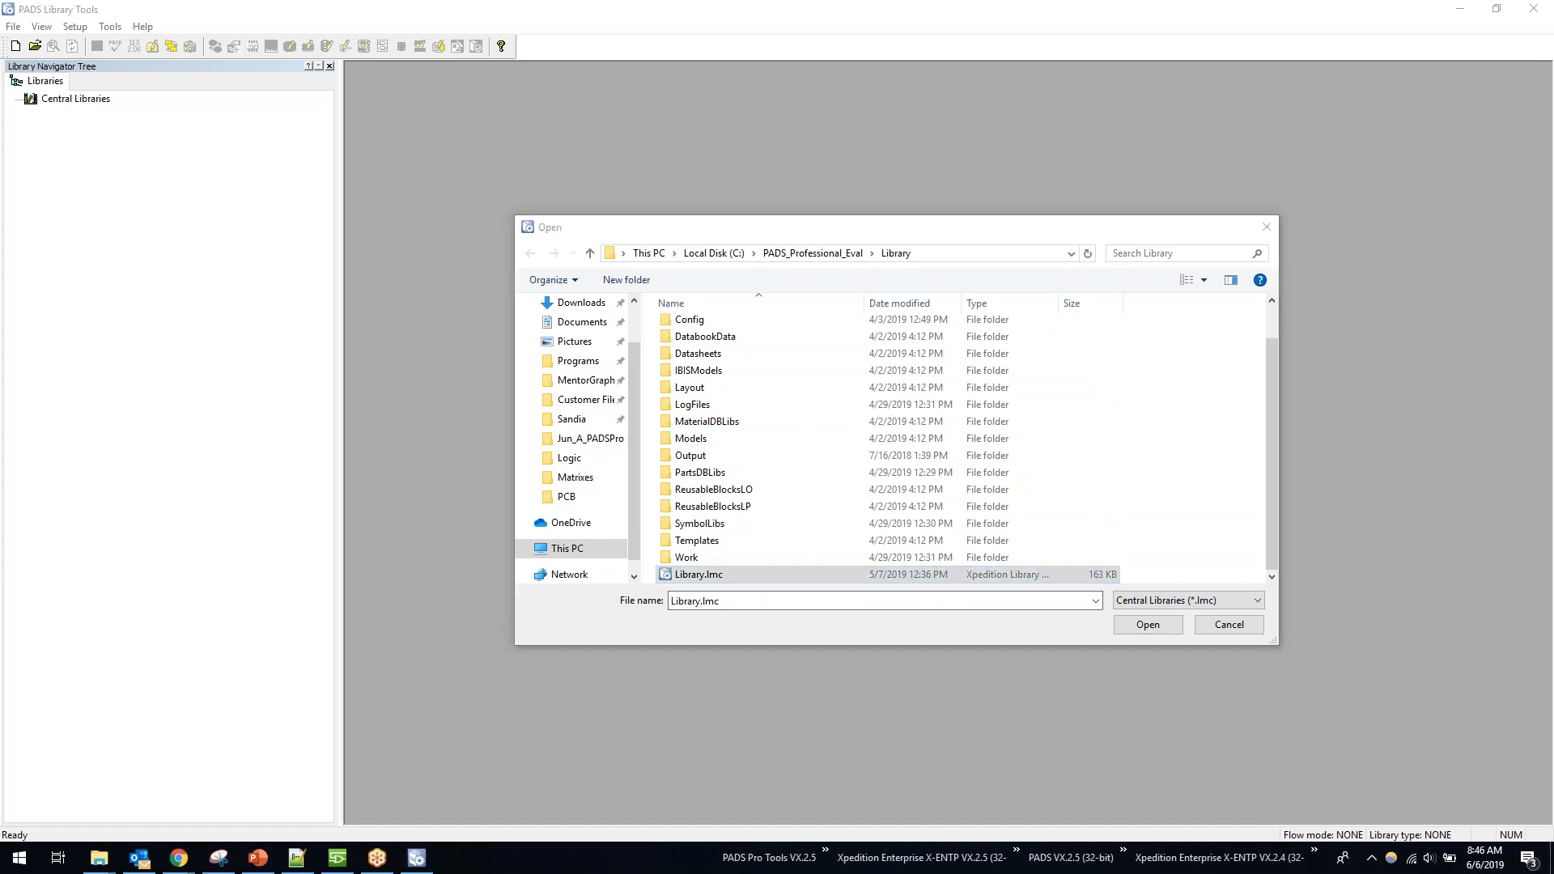
pyautogui.click(710, 579)
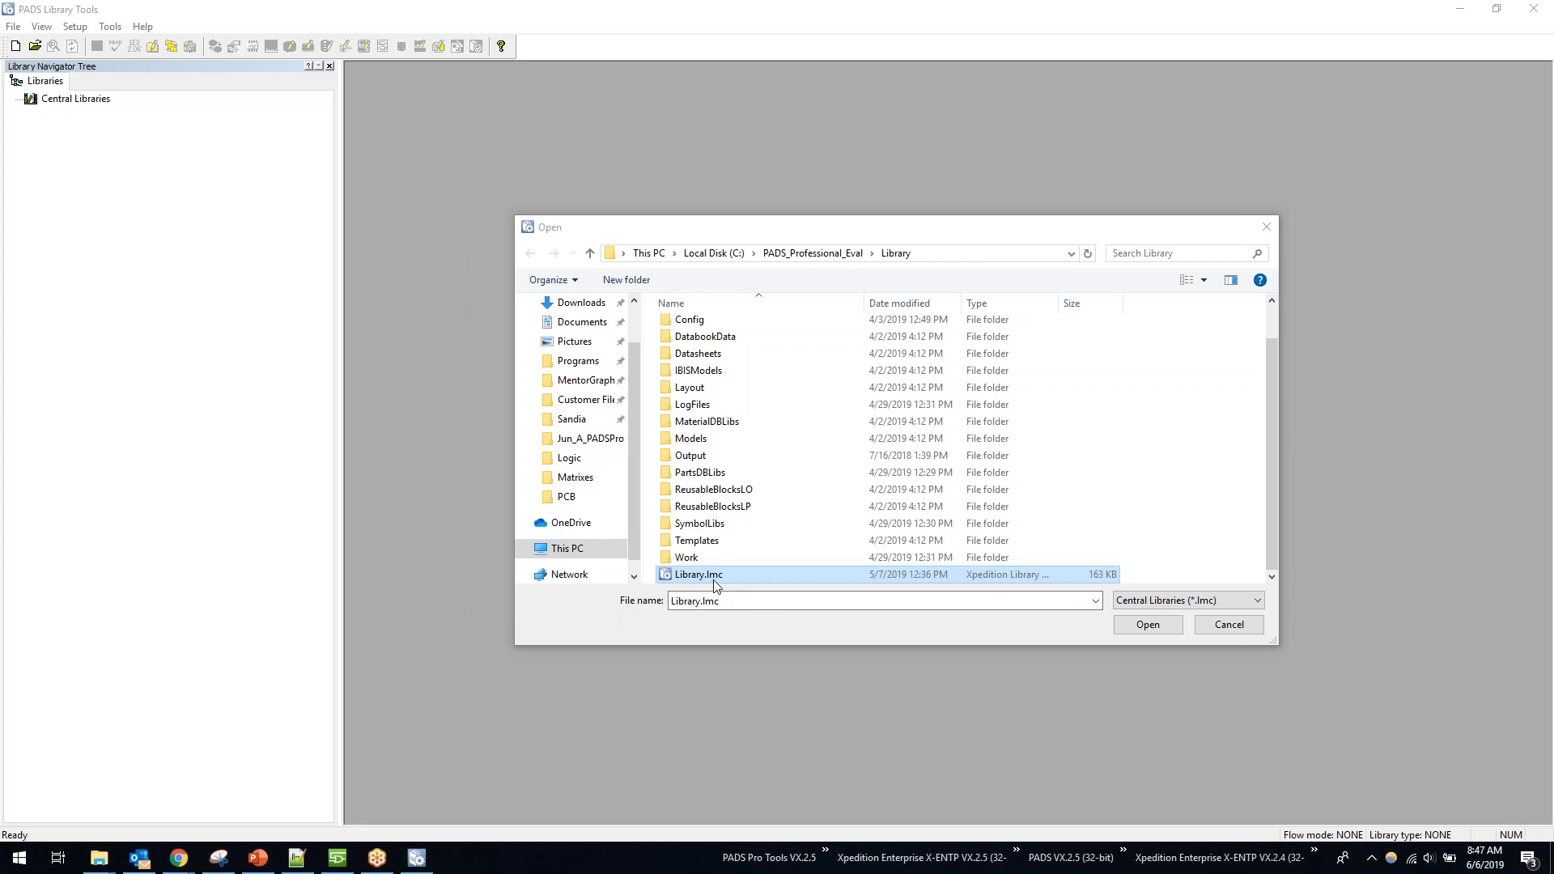
pyautogui.click(1153, 626)
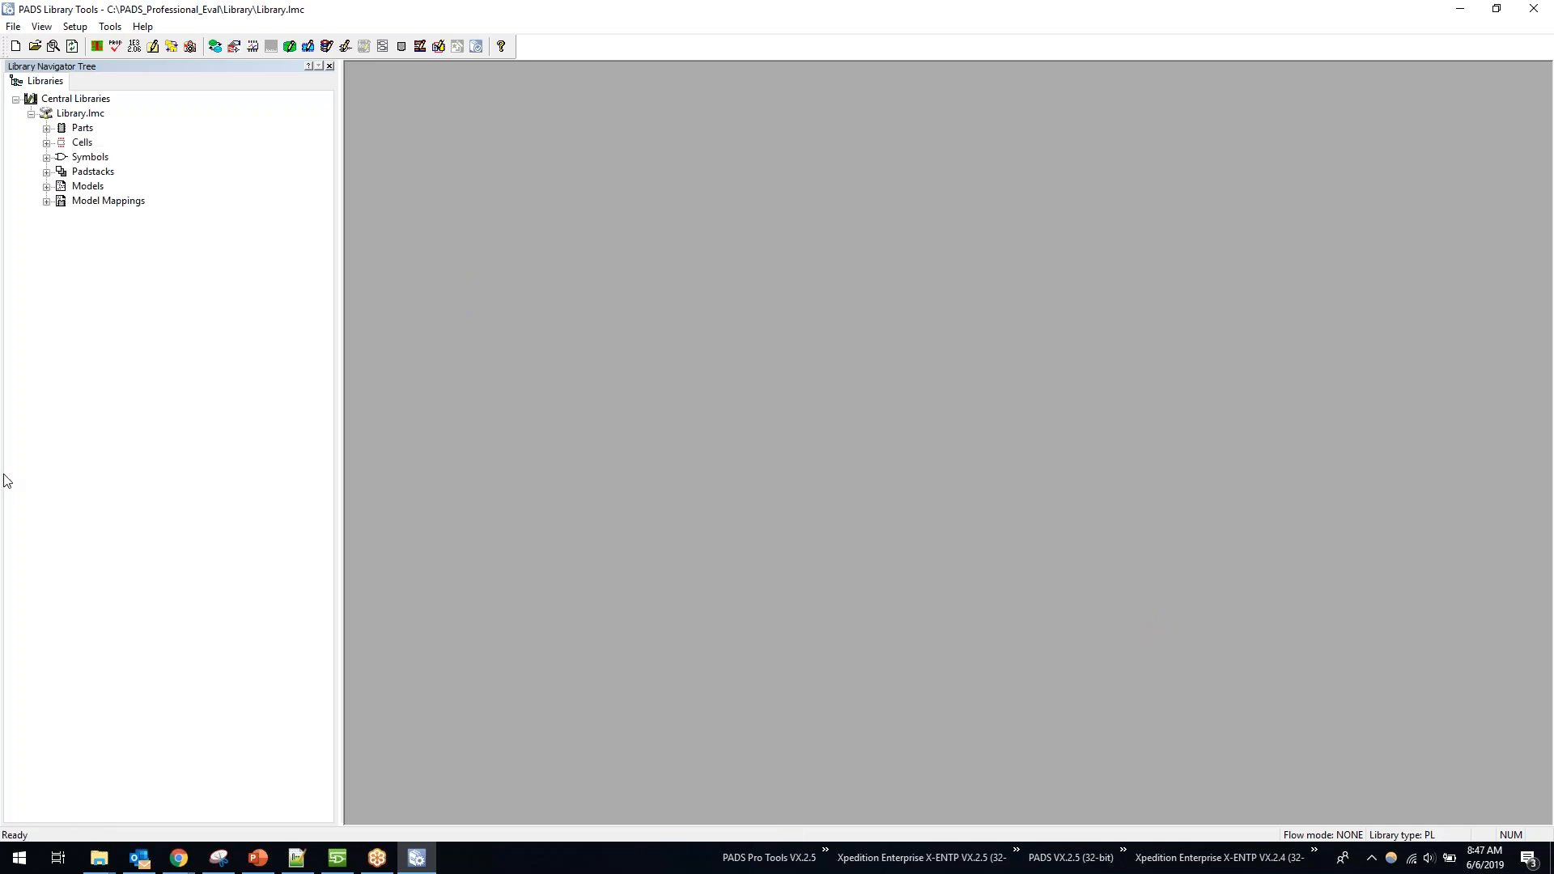
# Step: Expand the Parts, Cells and Symbols sections of Library.lmc to view their partitions
pyautogui.click(46, 128)
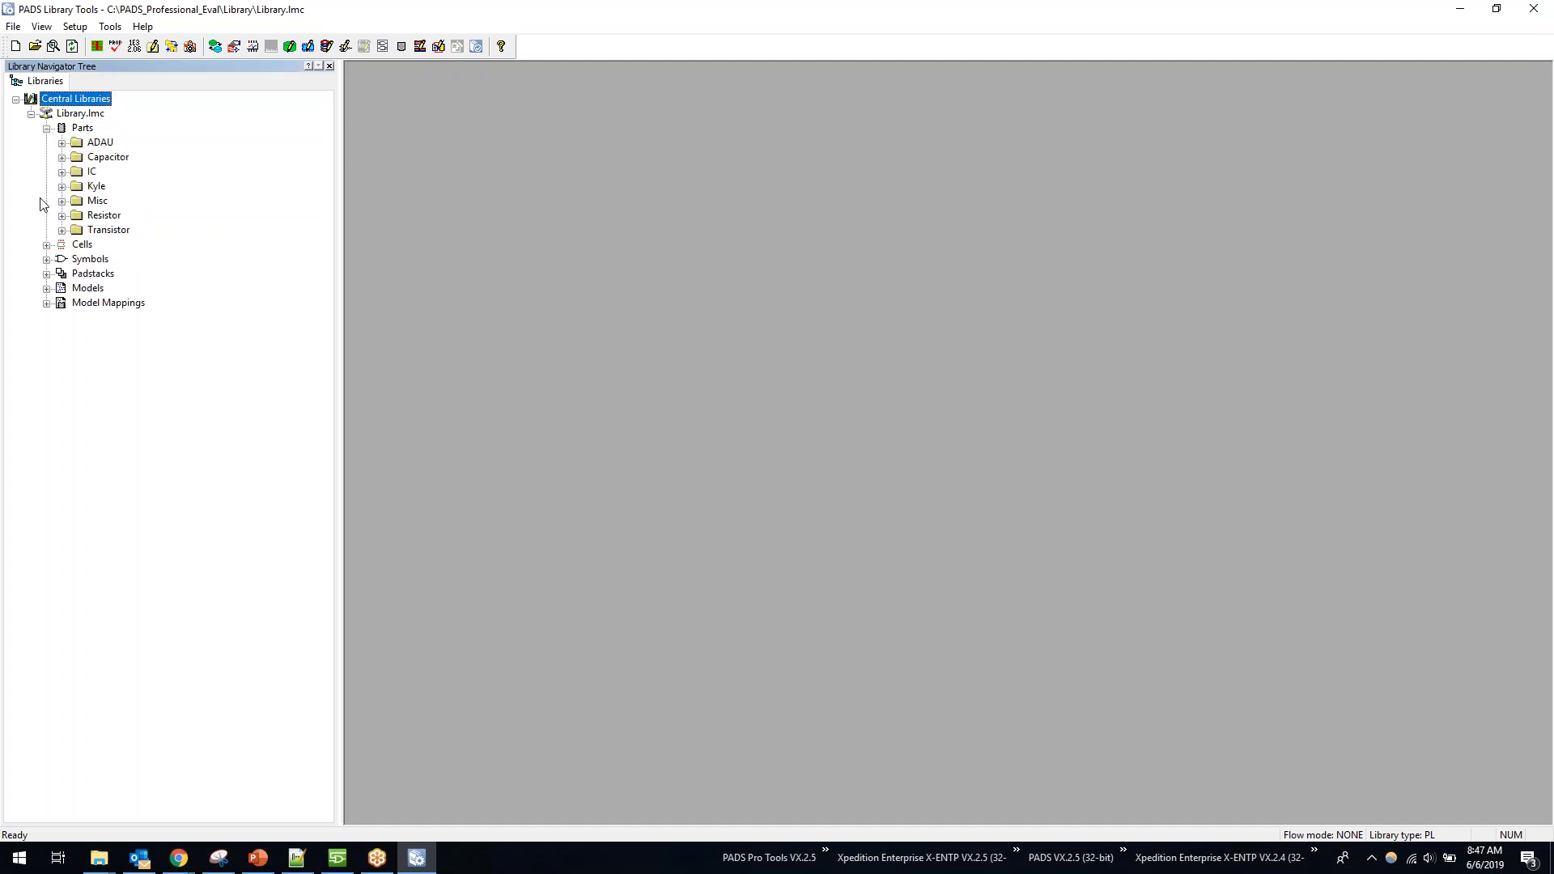
pyautogui.click(46, 245)
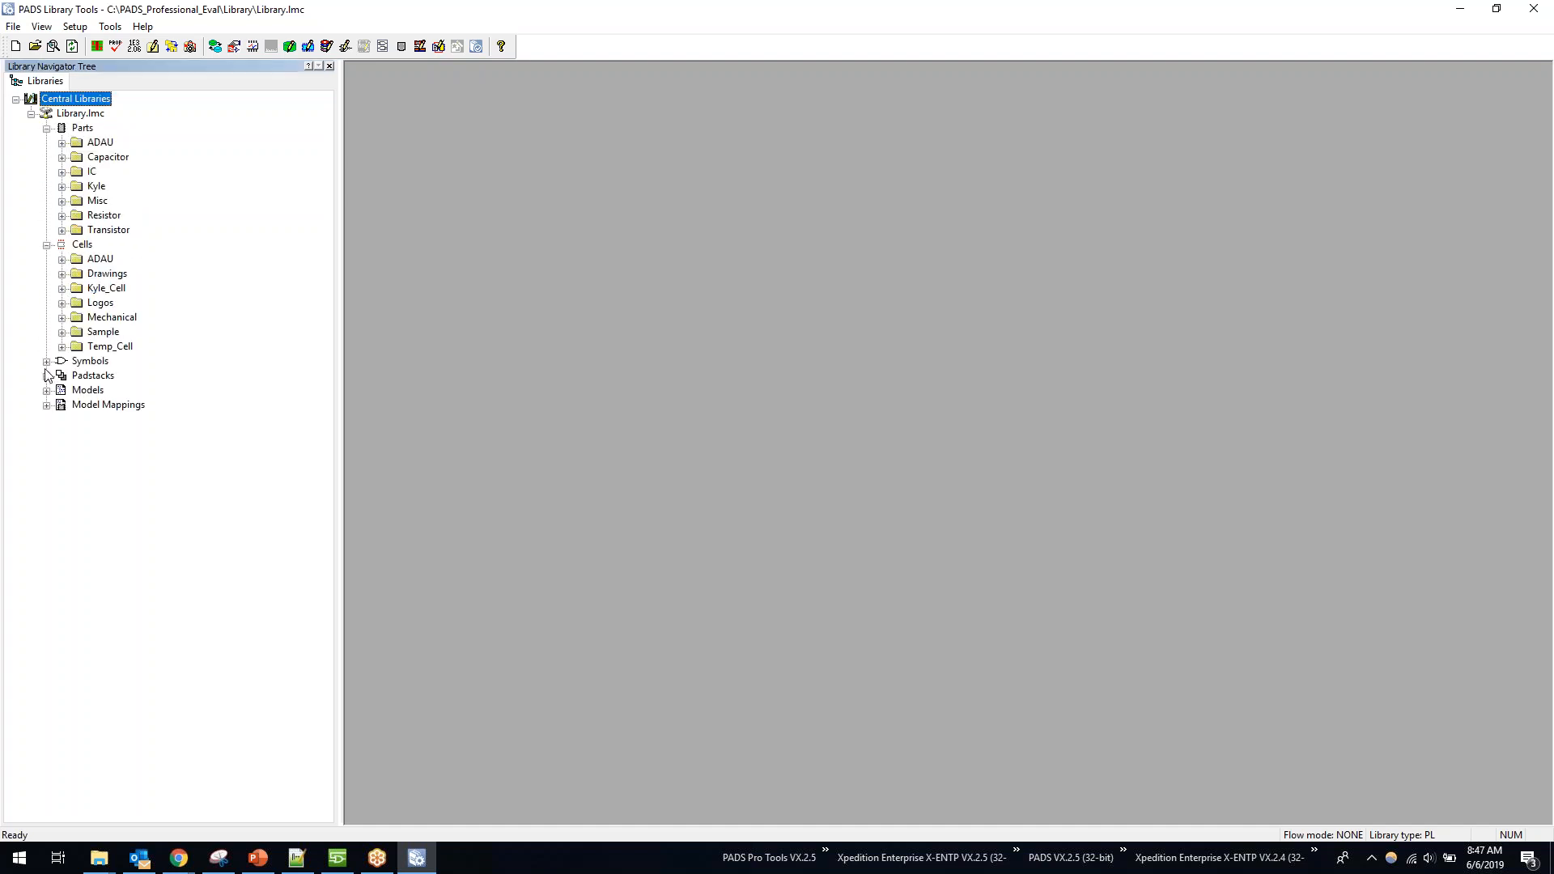
pyautogui.click(46, 361)
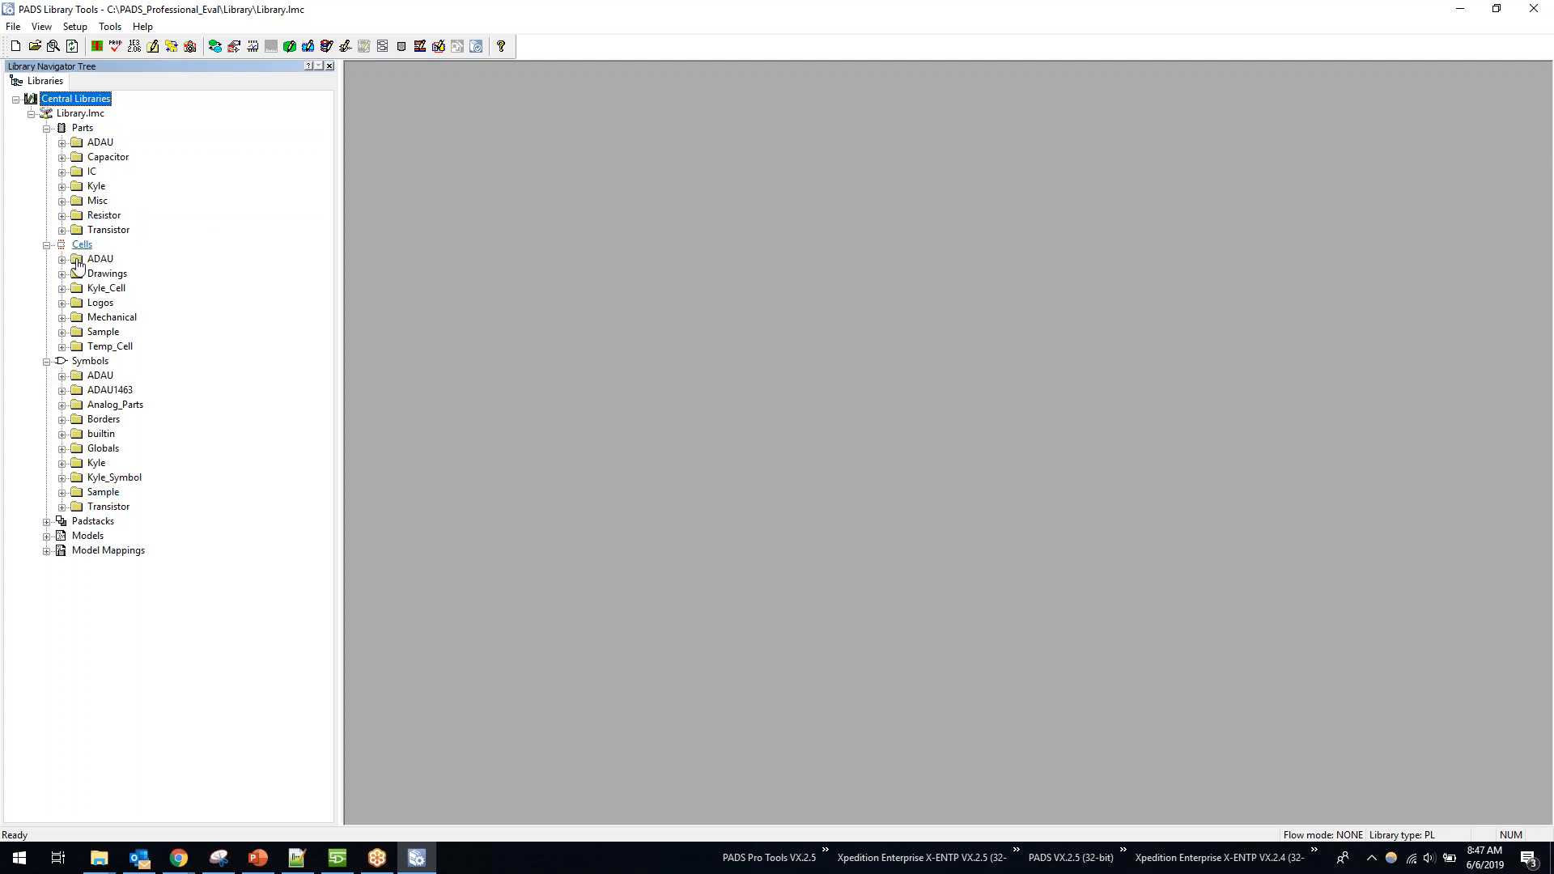
# Step: Look through the ADAU and Analog_Parts symbol partitions and preview the LASER symbol
pyautogui.click(61, 375)
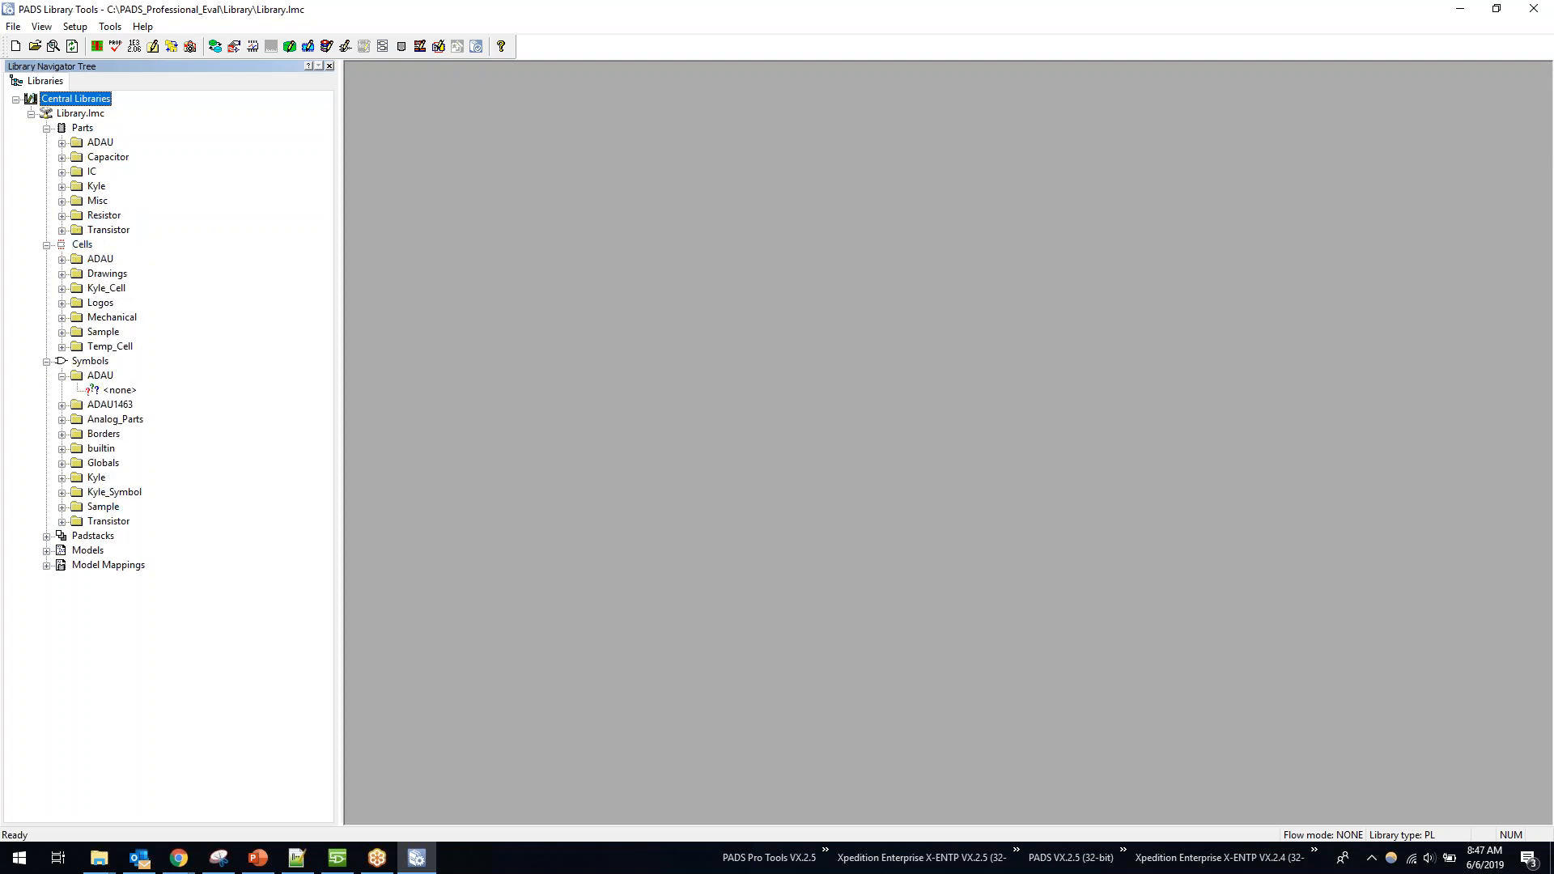
pyautogui.click(61, 419)
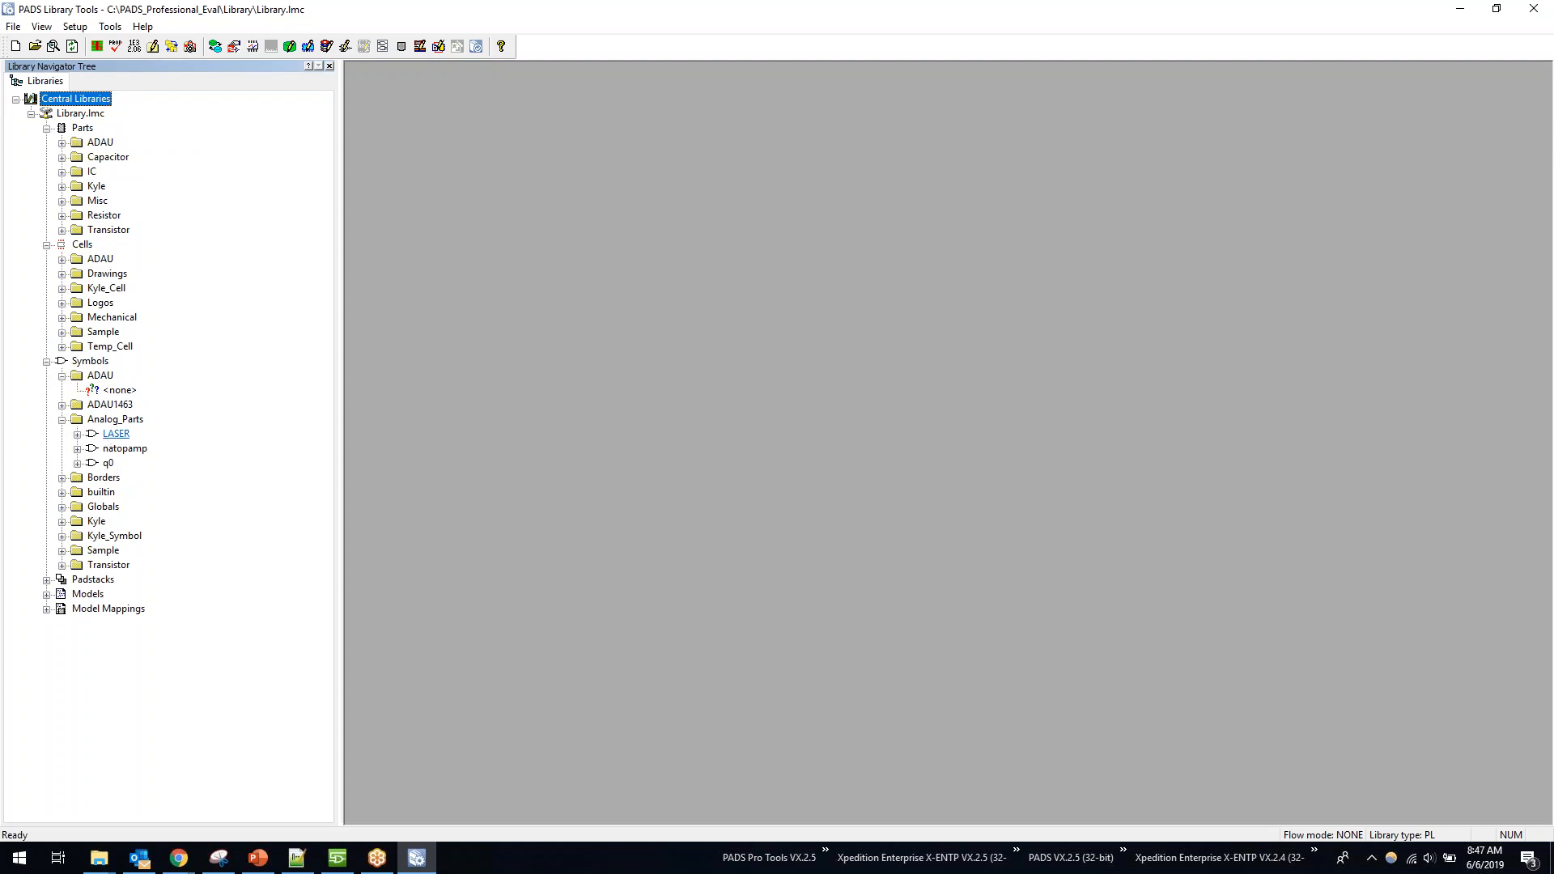
pyautogui.doubleClick(114, 436)
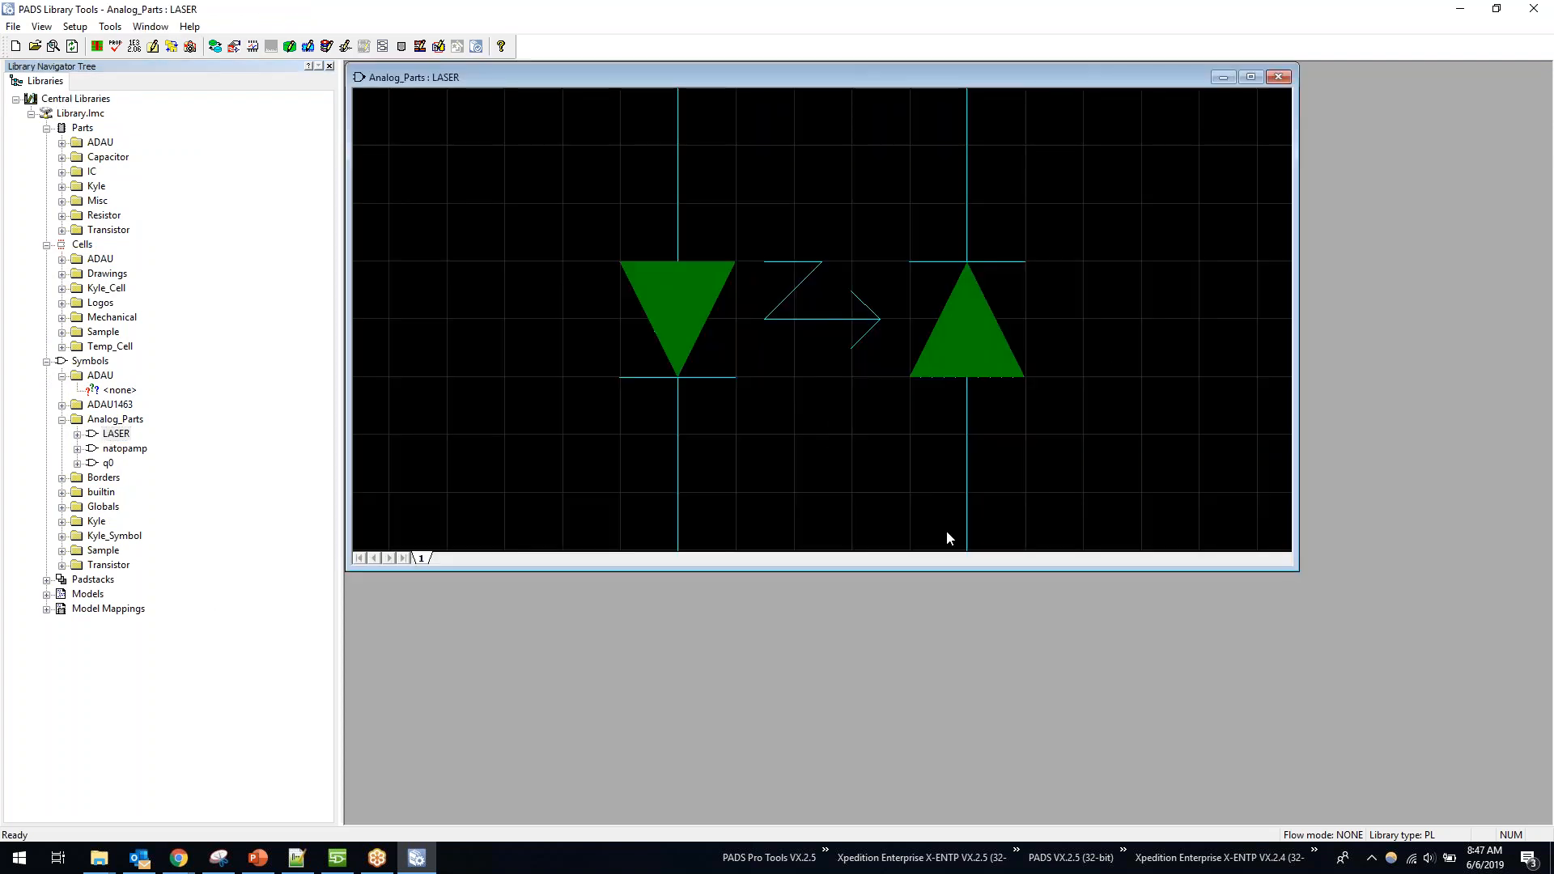
# Step: Preview the CONHDR5RA cell from the Sample cell partition and close both open previews
pyautogui.click(61, 331)
pyautogui.scroll(-3, 129, 340)
pyautogui.doubleClick(131, 330)
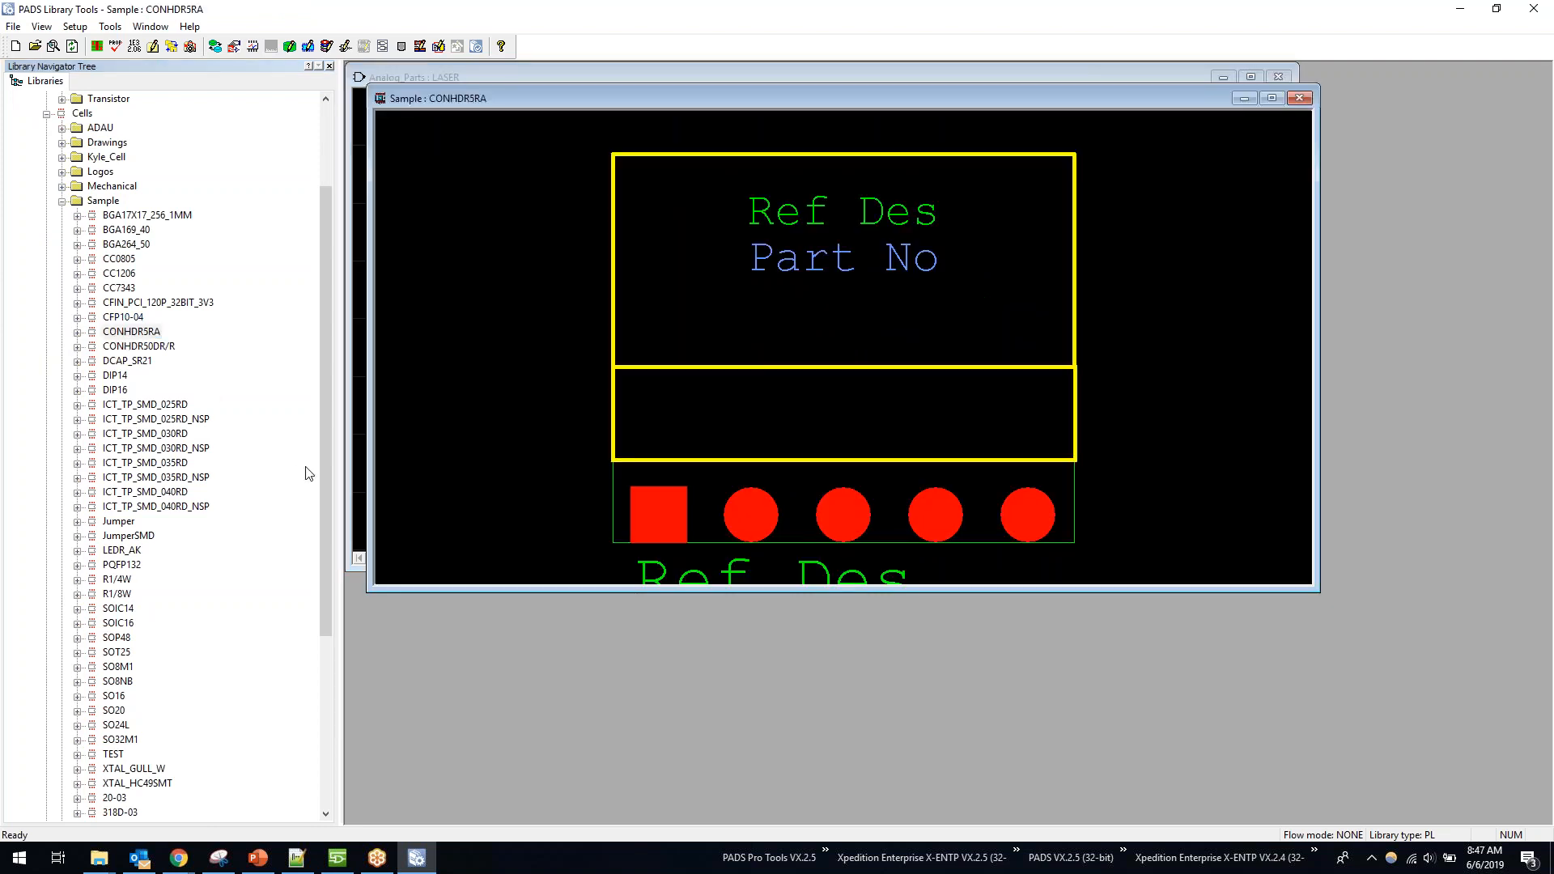
pyautogui.click(1300, 98)
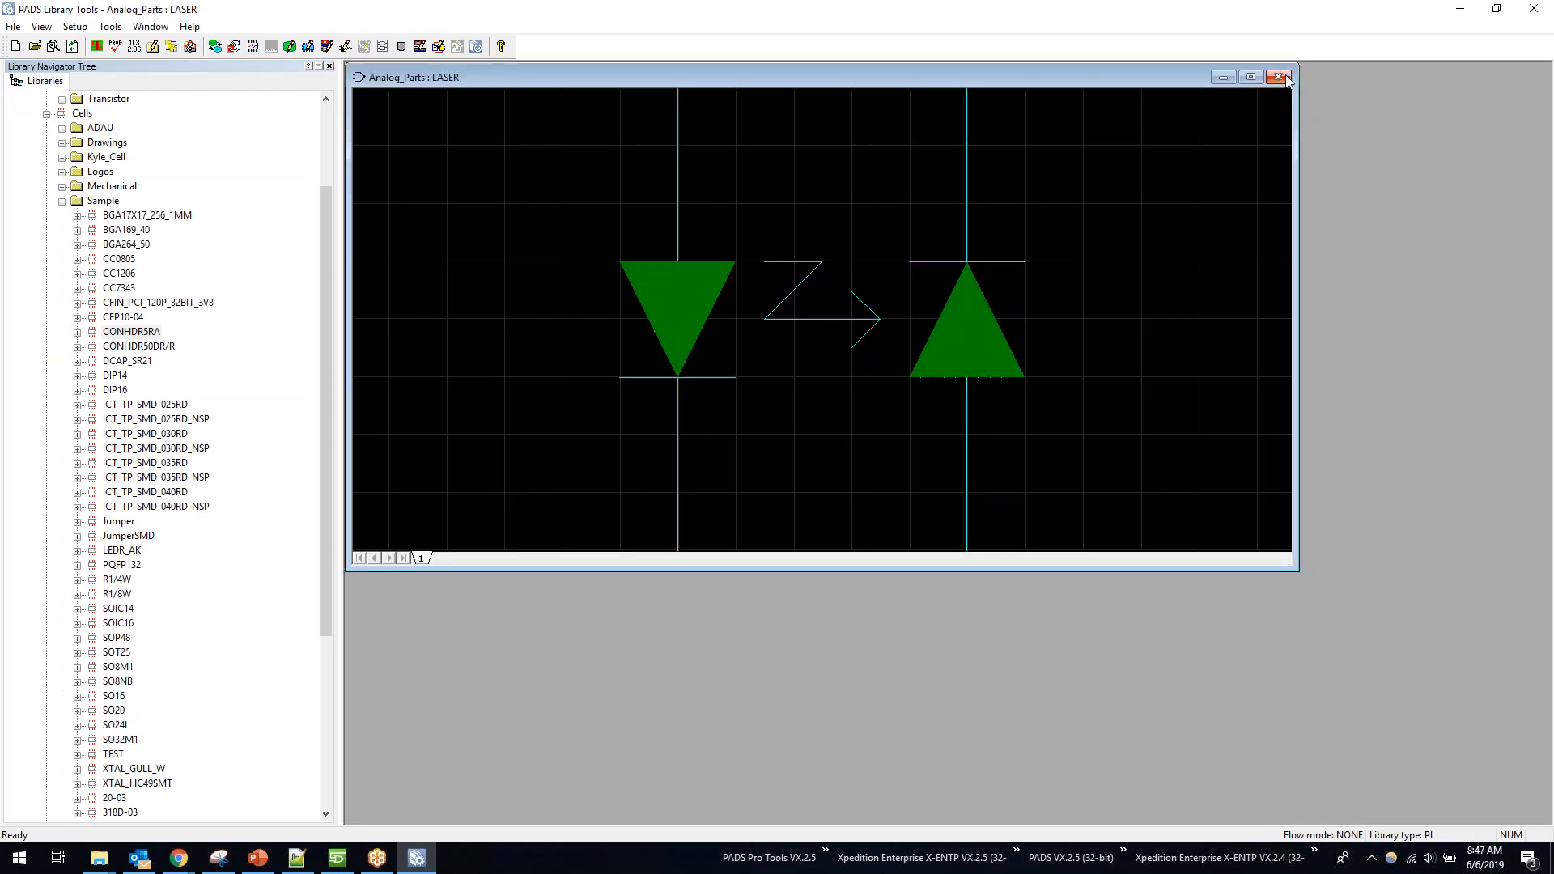
pyautogui.click(1288, 78)
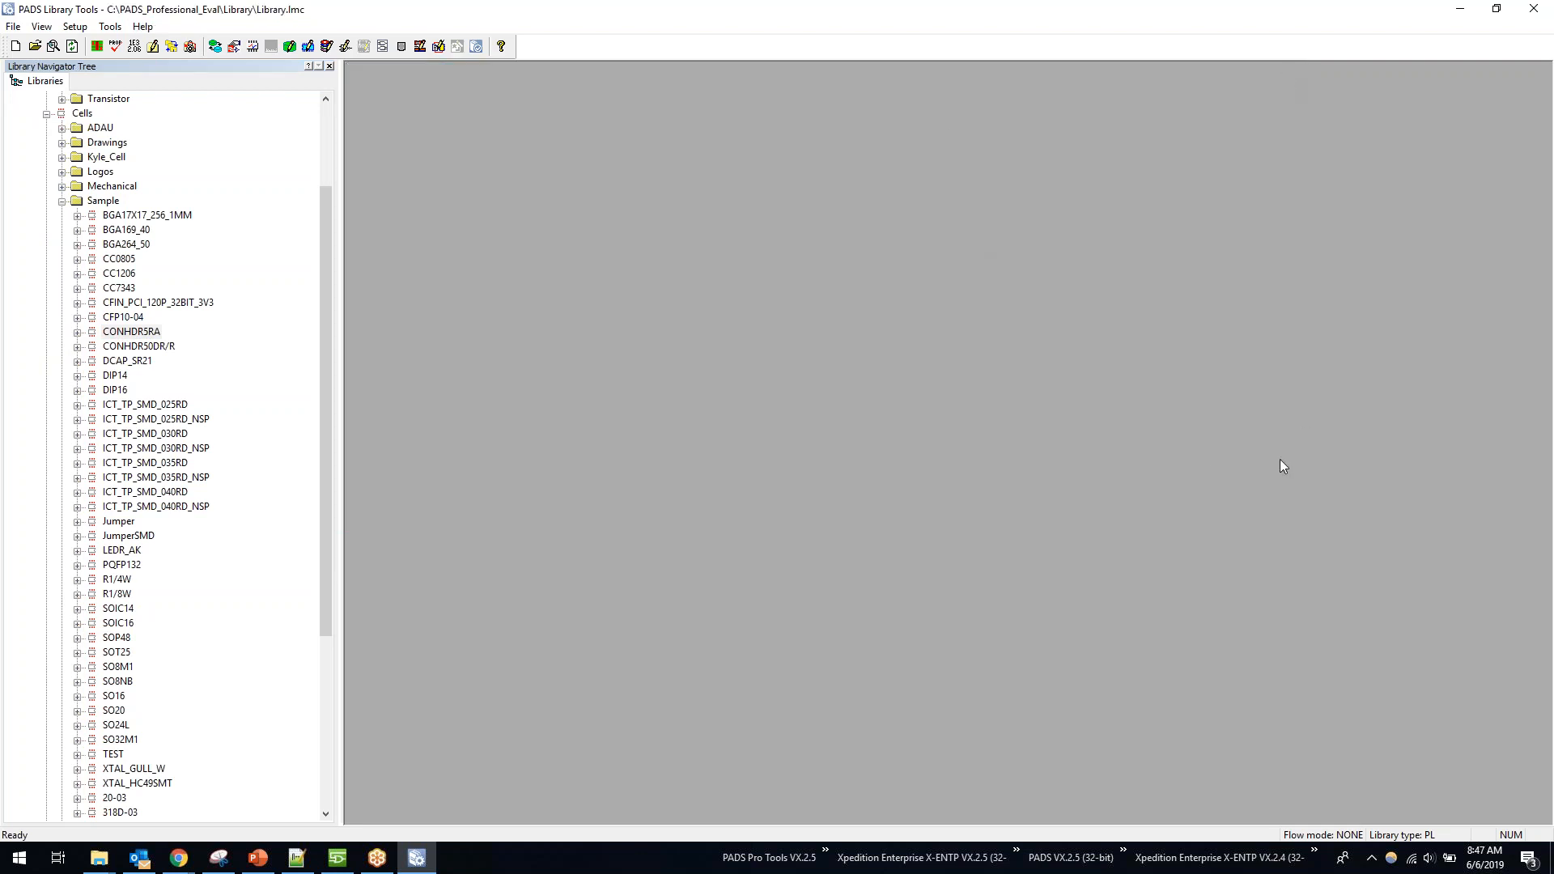
# Step: Open the Layout Template Editor, view the Panel templates, and set the template type back to PCB Design
pyautogui.click(118, 31)
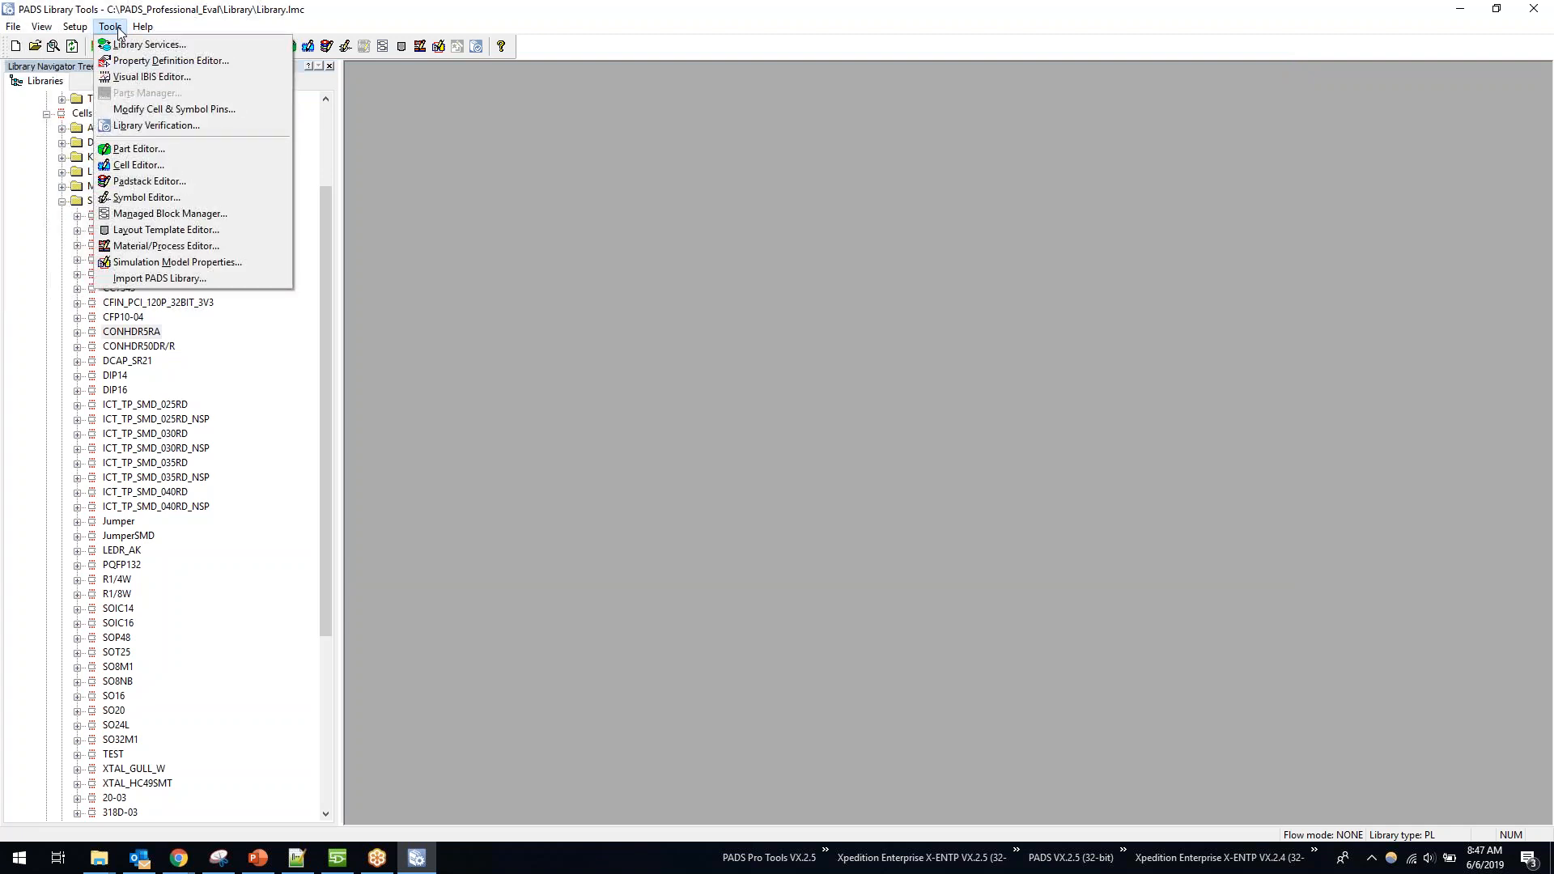
pyautogui.click(227, 235)
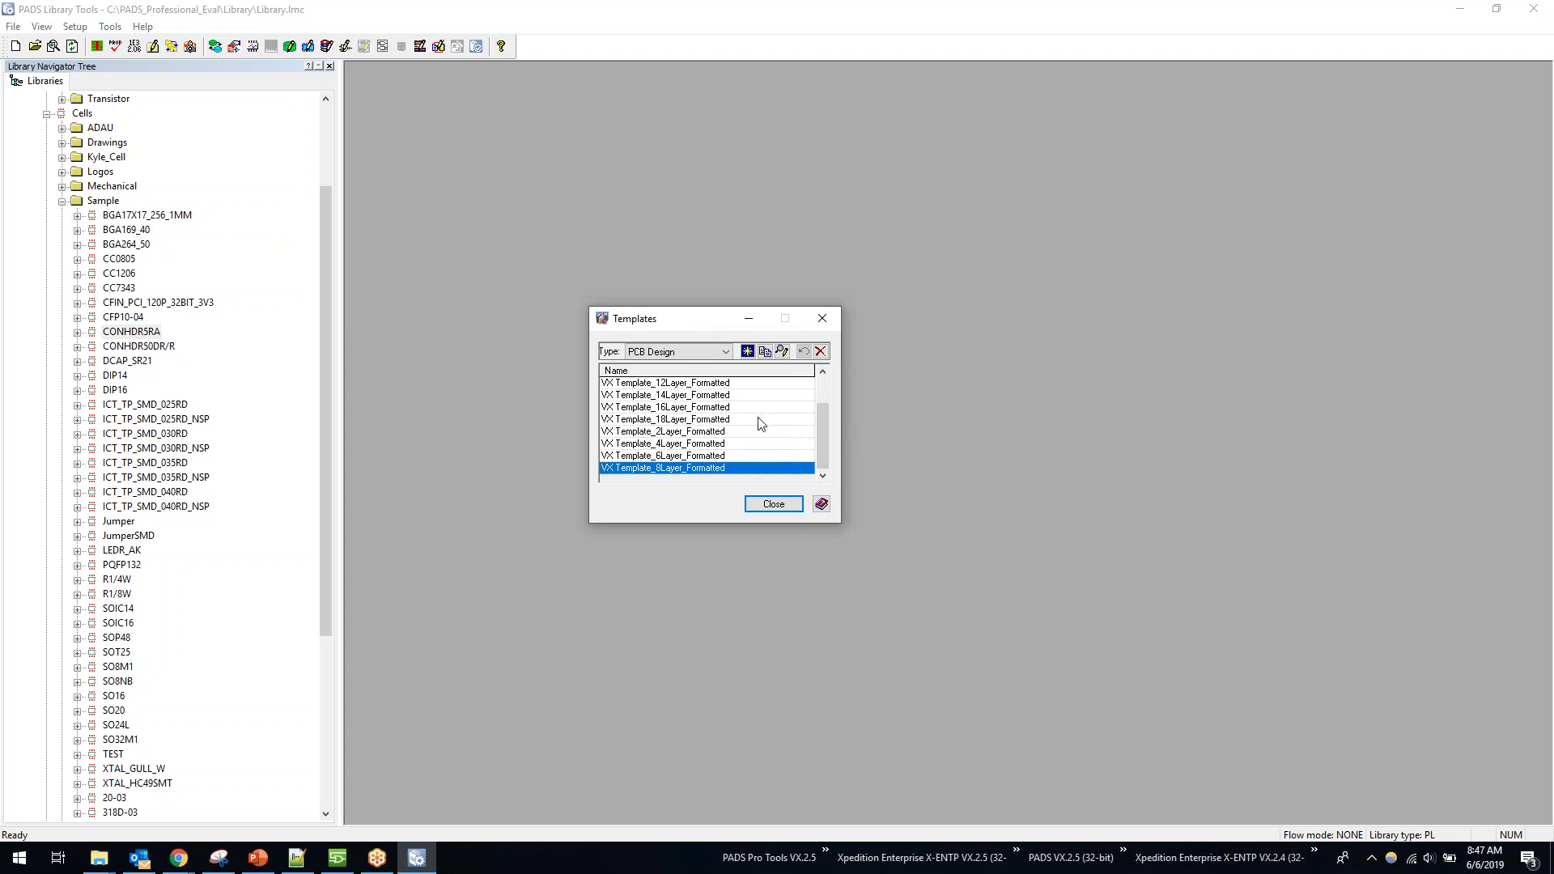
pyautogui.click(727, 356)
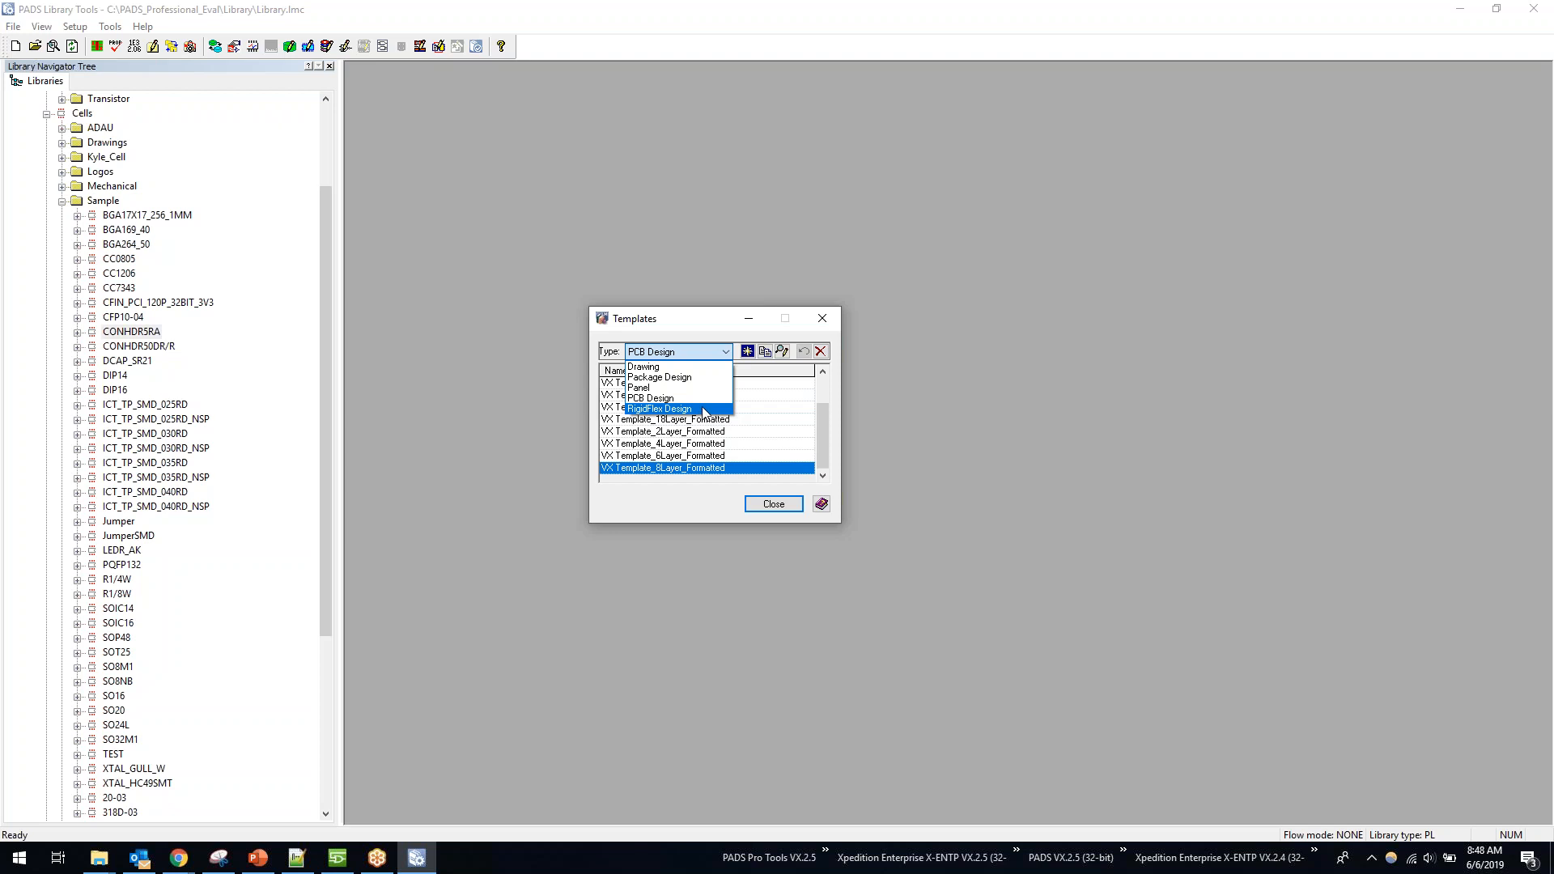
pyautogui.click(665, 387)
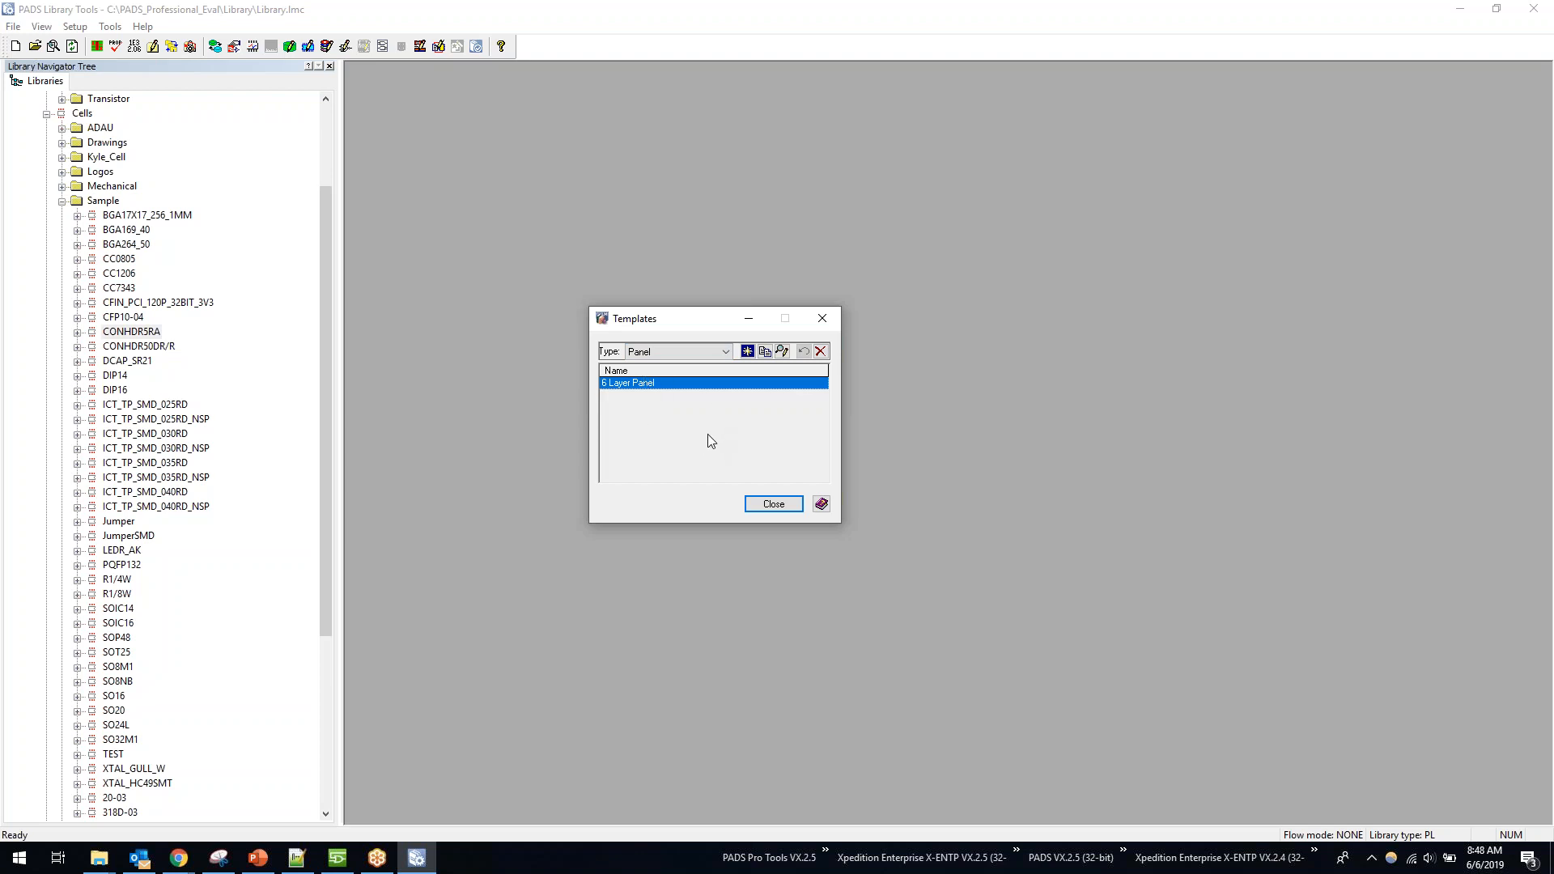
pyautogui.click(701, 352)
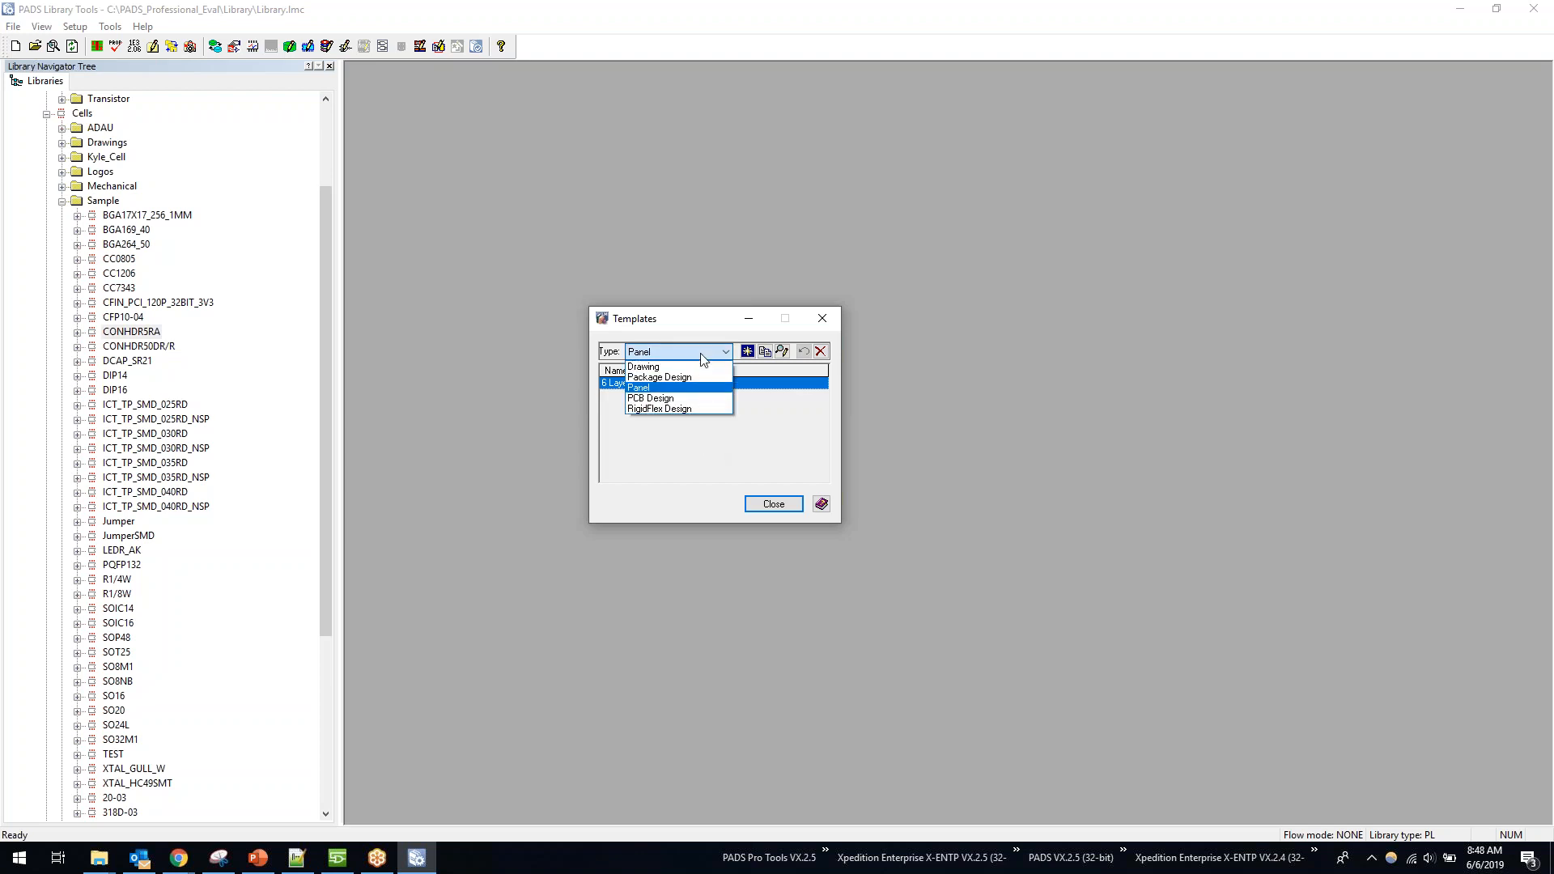
pyautogui.click(671, 400)
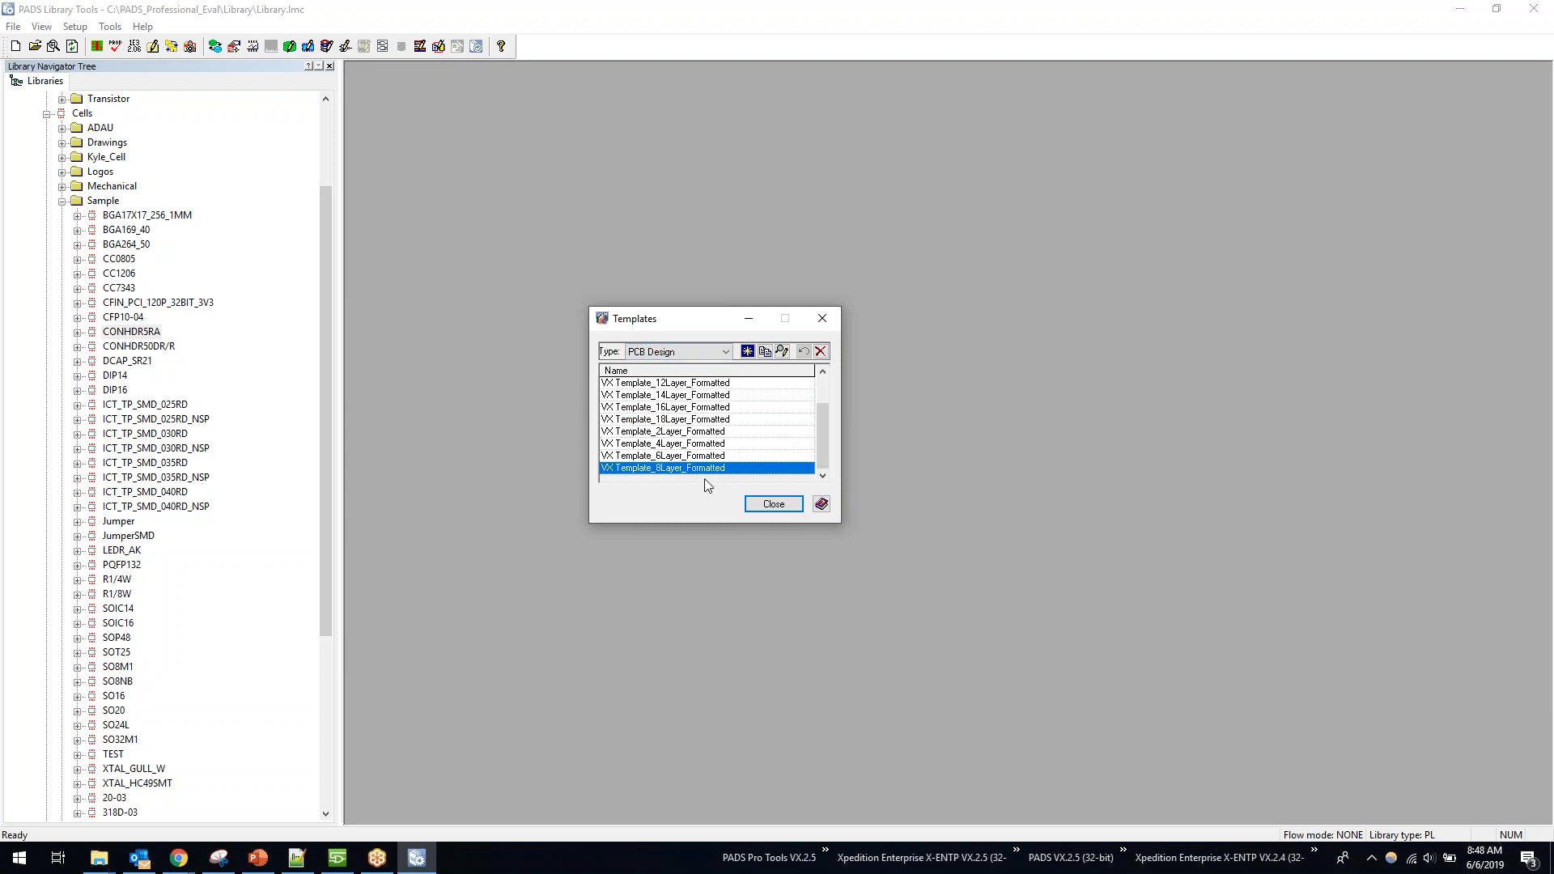
# Step: Start a new PCB layout template and select the design file in the Lesson6 project's PCB folder as its source
pyautogui.click(749, 352)
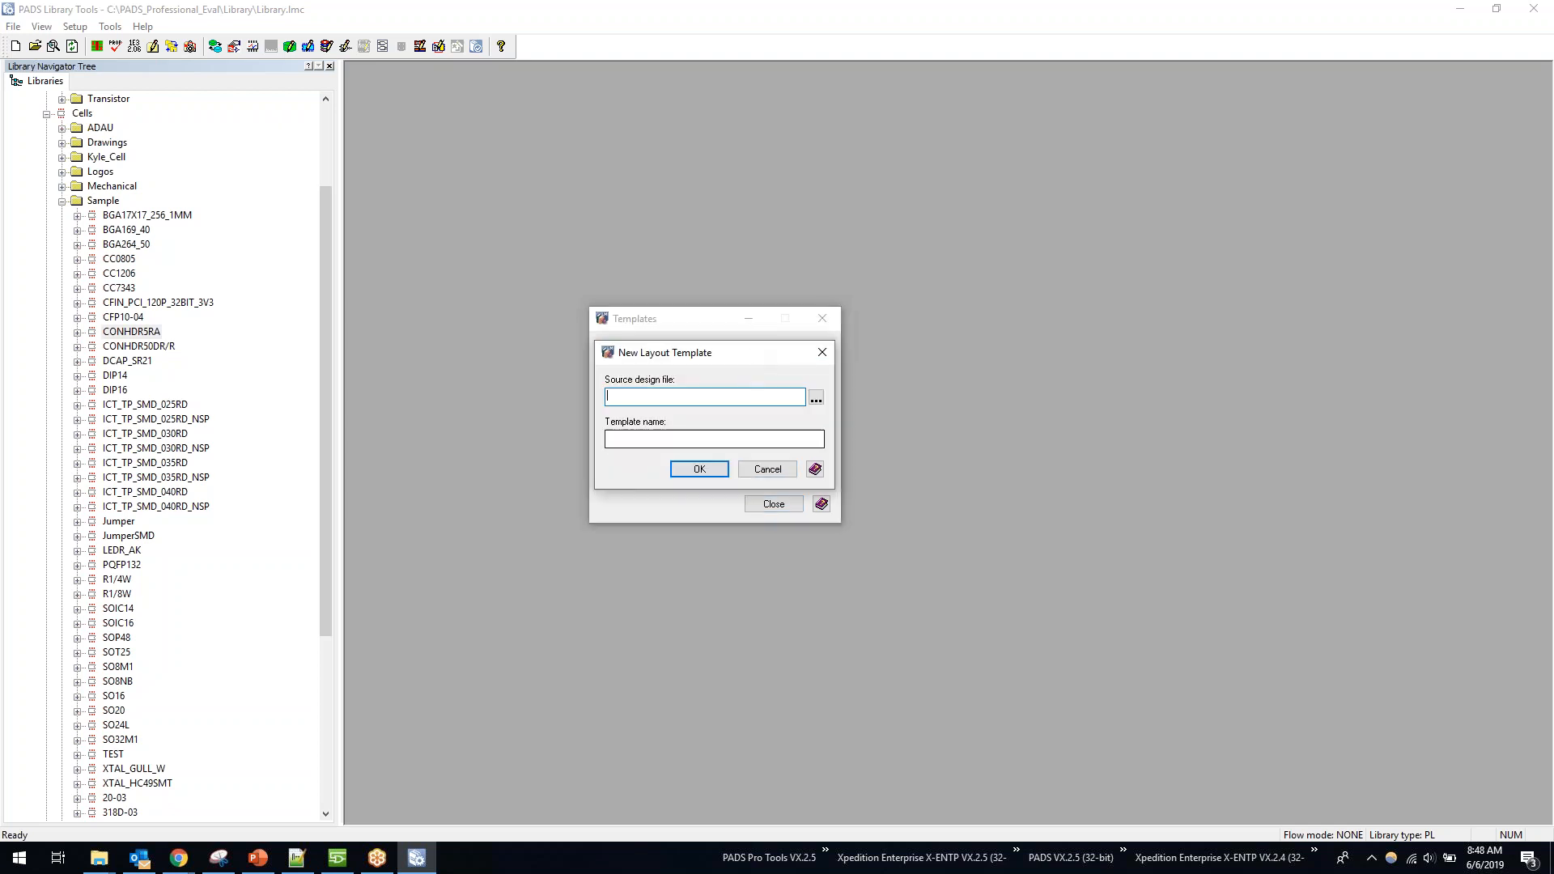
pyautogui.click(816, 399)
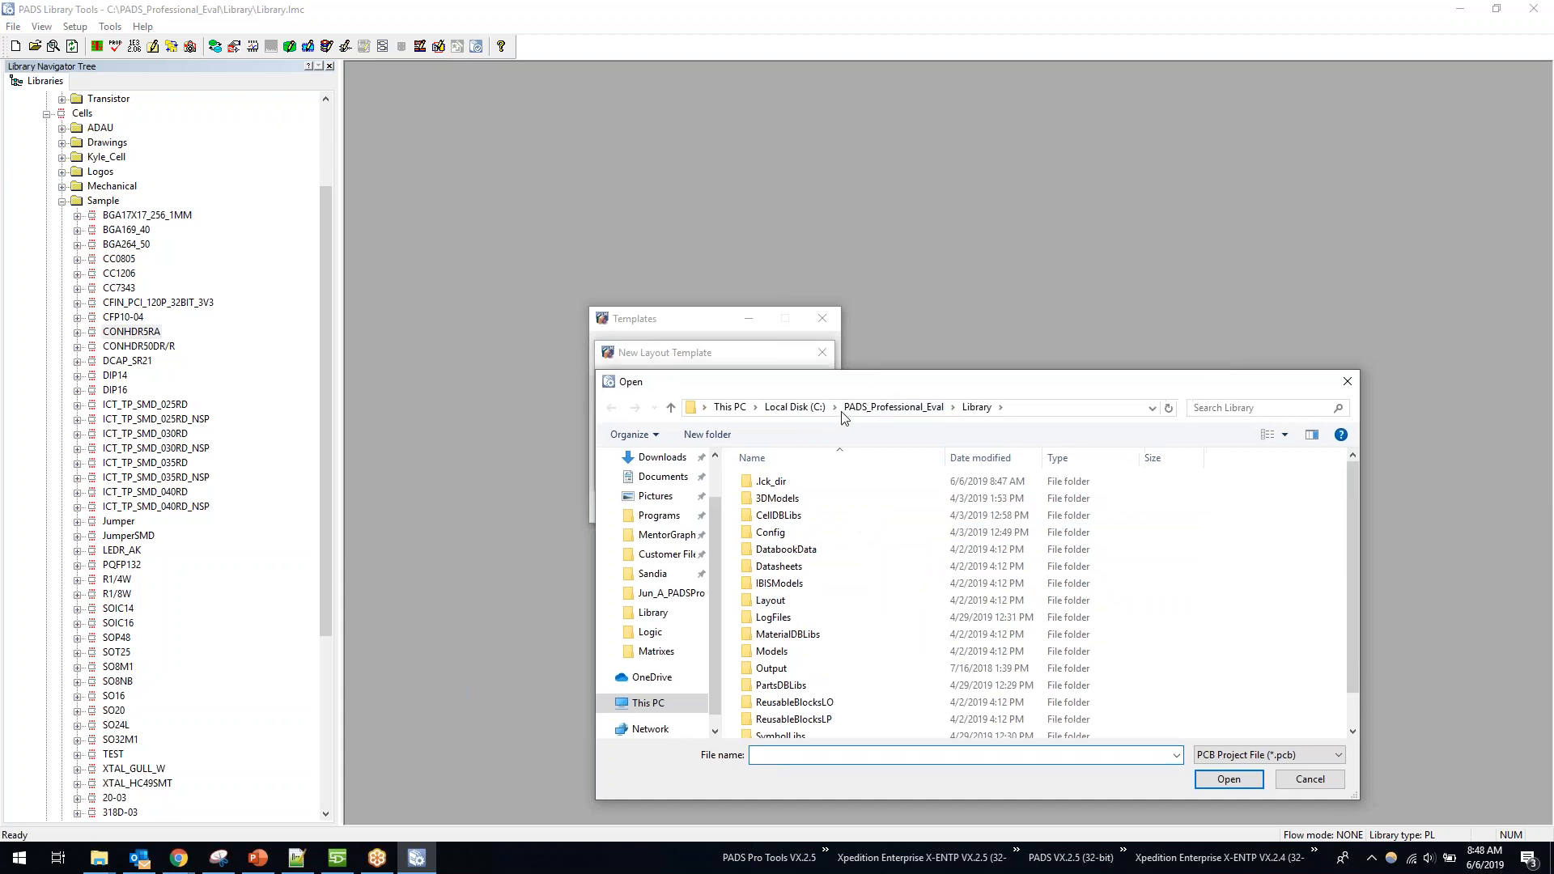
pyautogui.moveTo(873, 384); pyautogui.dragTo(749, 571)
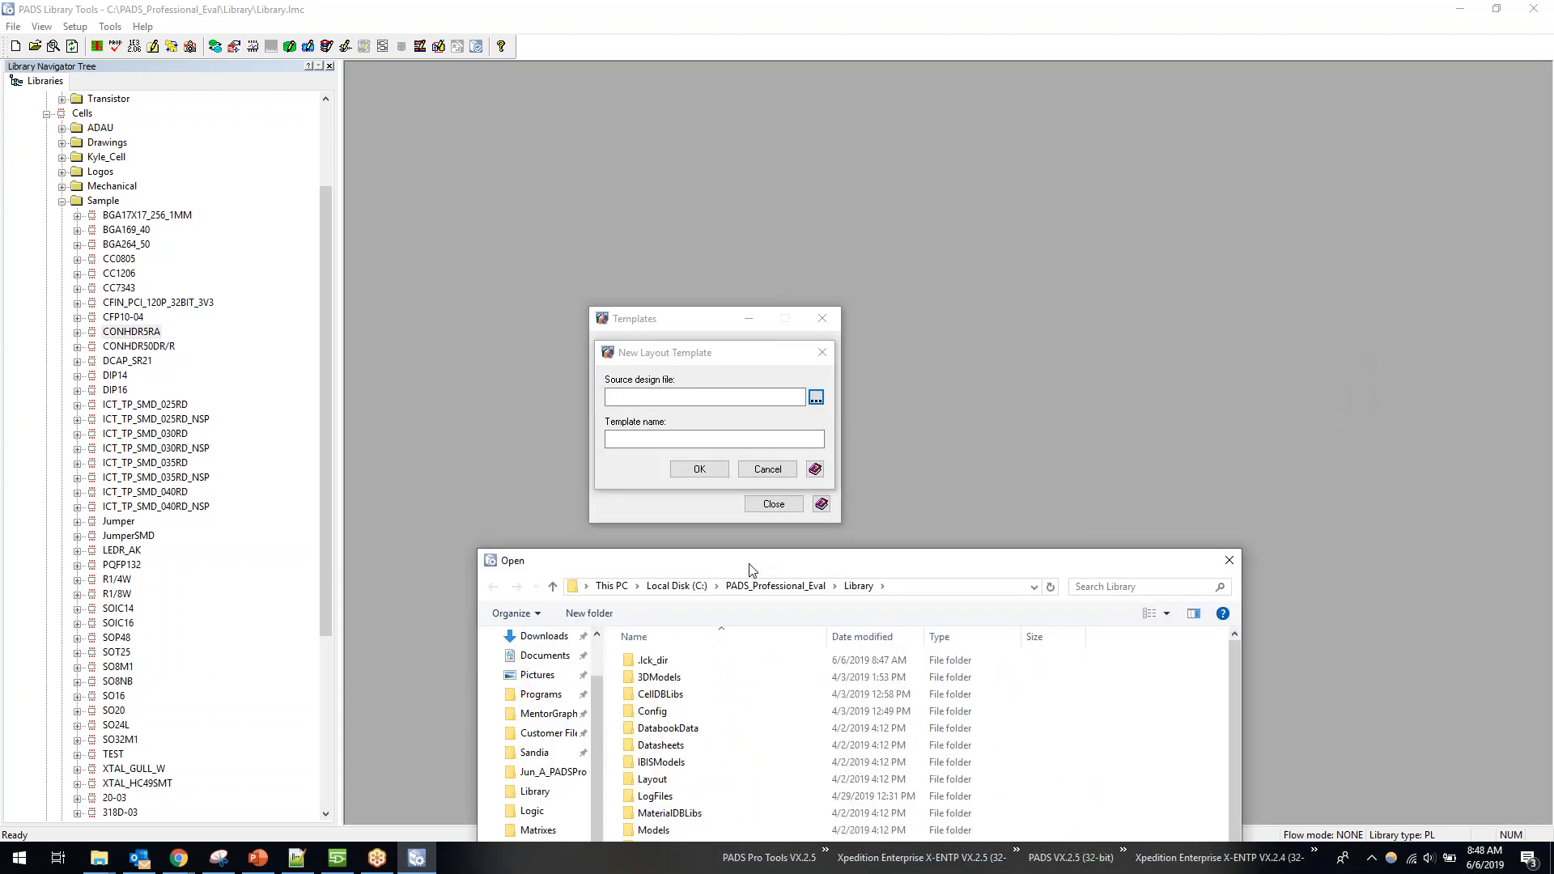
pyautogui.moveTo(749, 570); pyautogui.dragTo(1123, 242)
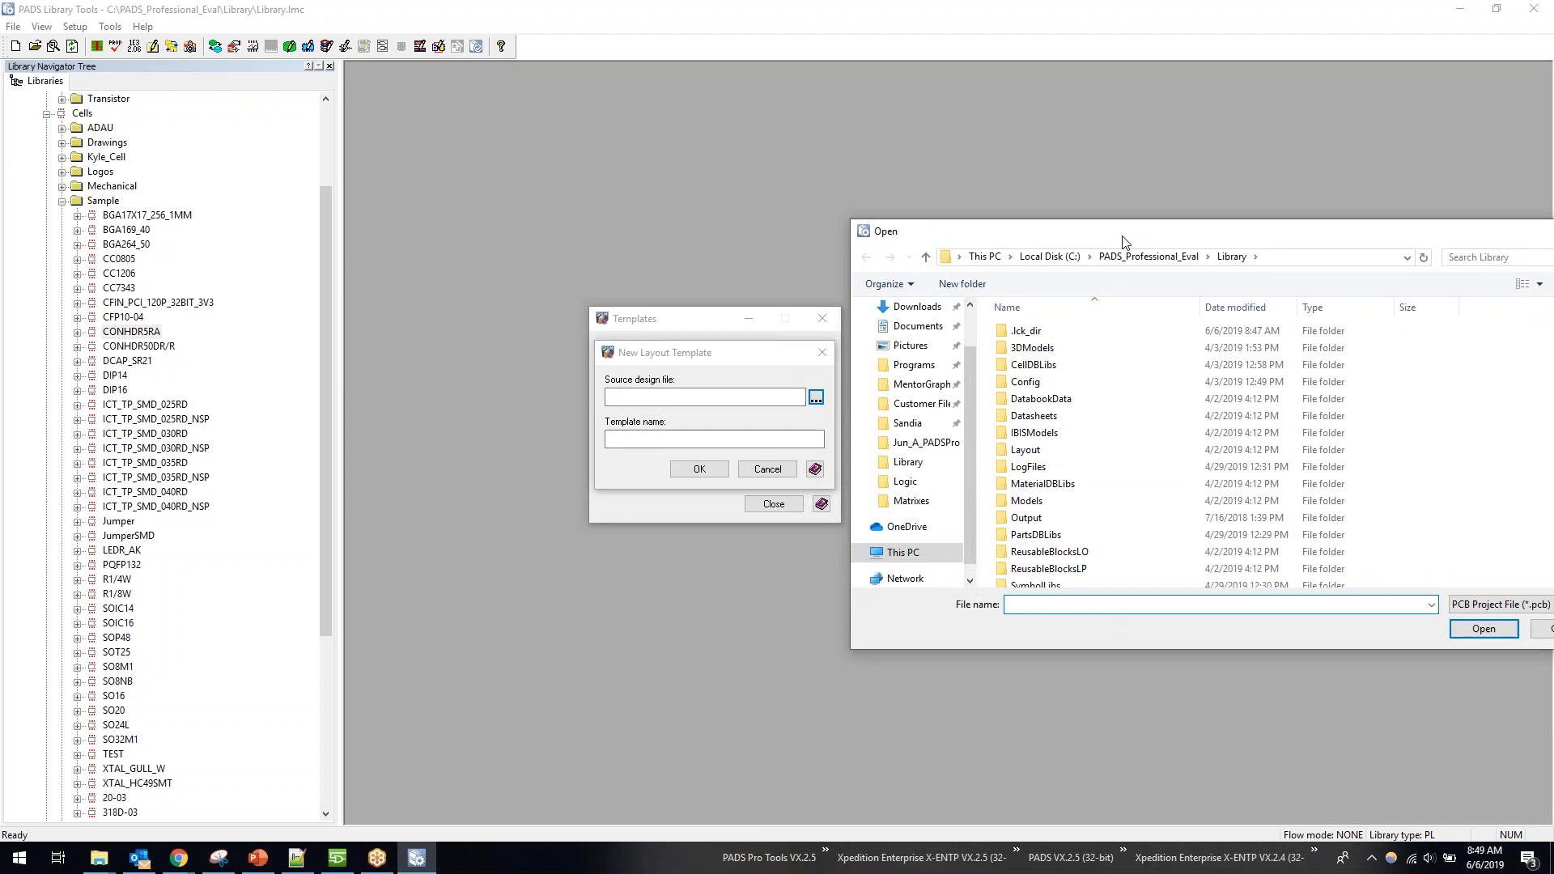
pyautogui.moveTo(1123, 242); pyautogui.dragTo(1056, 242)
pyautogui.moveTo(898, 245)
pyautogui.mouseDown()
pyautogui.moveTo(959, 235)
pyautogui.moveTo(898, 236)
pyautogui.mouseUp()
pyautogui.click(1081, 247)
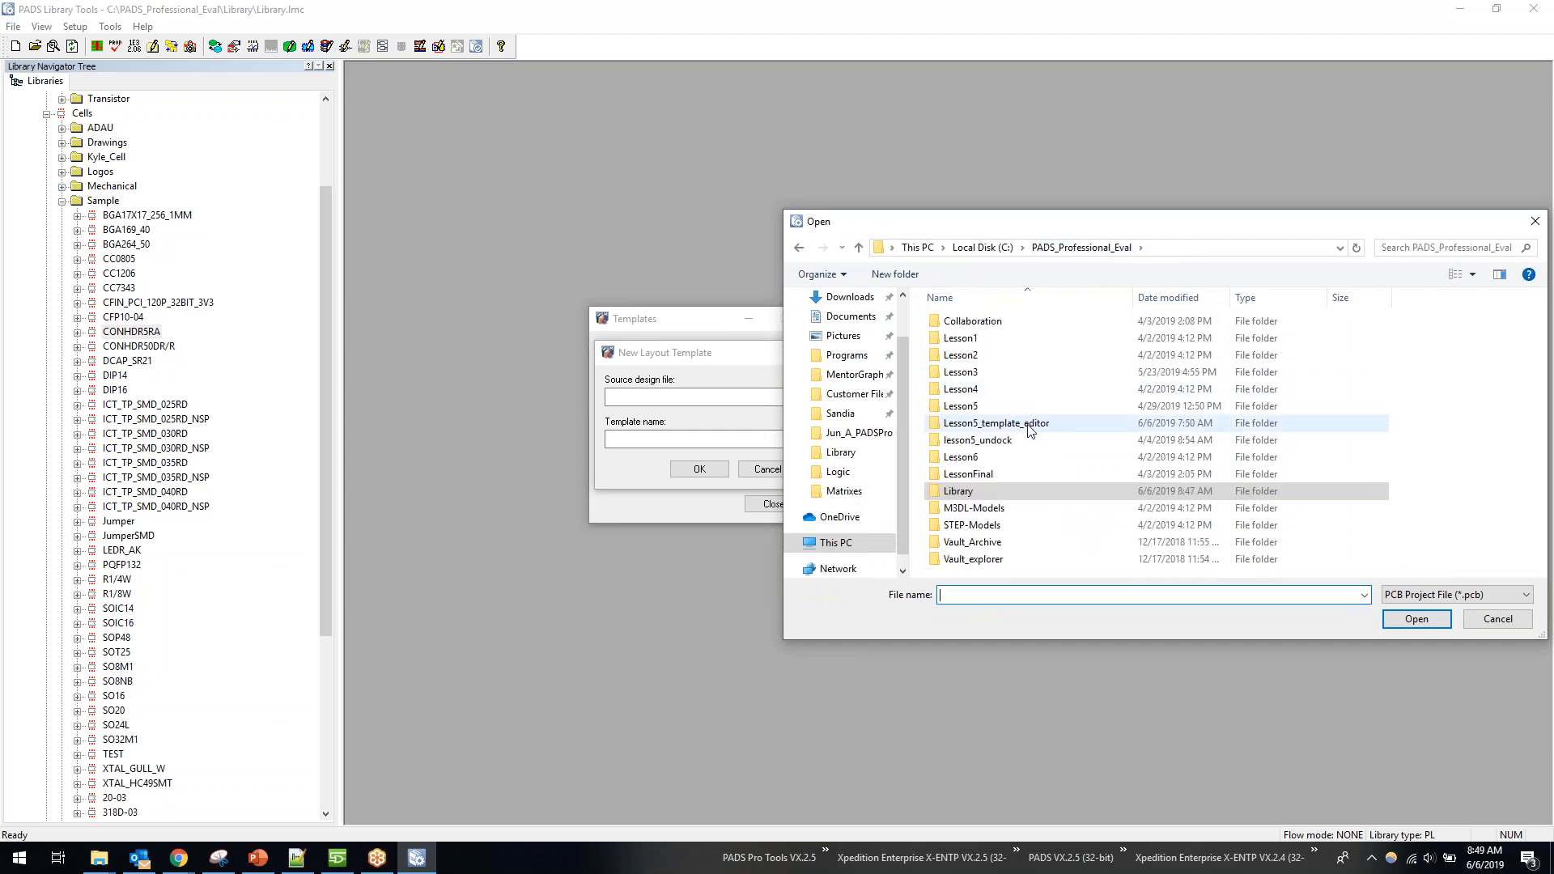
pyautogui.doubleClick(983, 458)
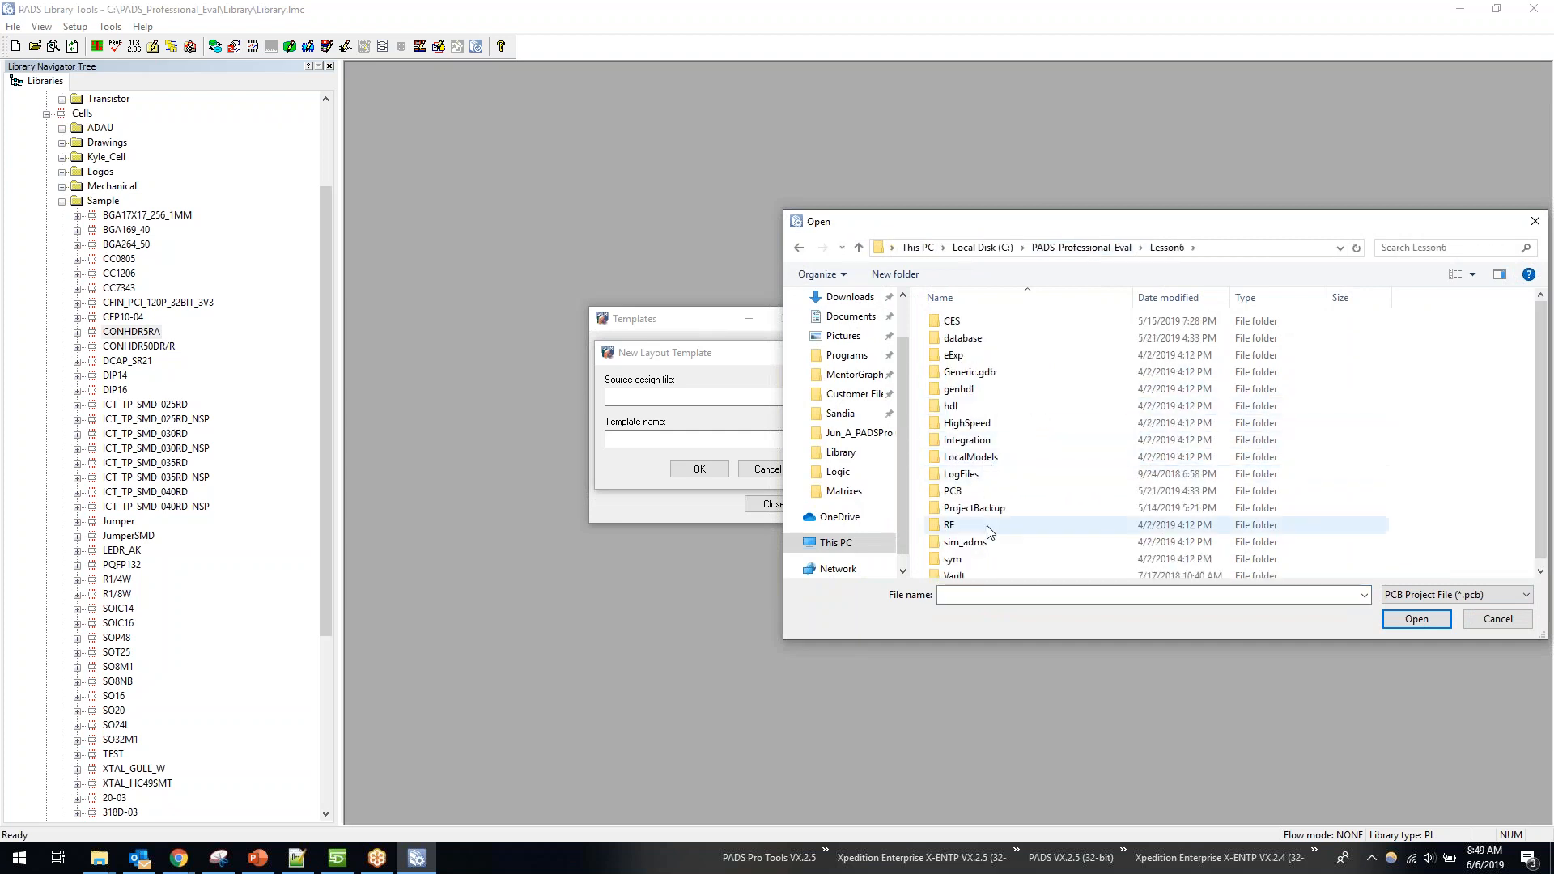
pyautogui.doubleClick(979, 483)
pyautogui.click(980, 477)
pyautogui.doubleClick(979, 477)
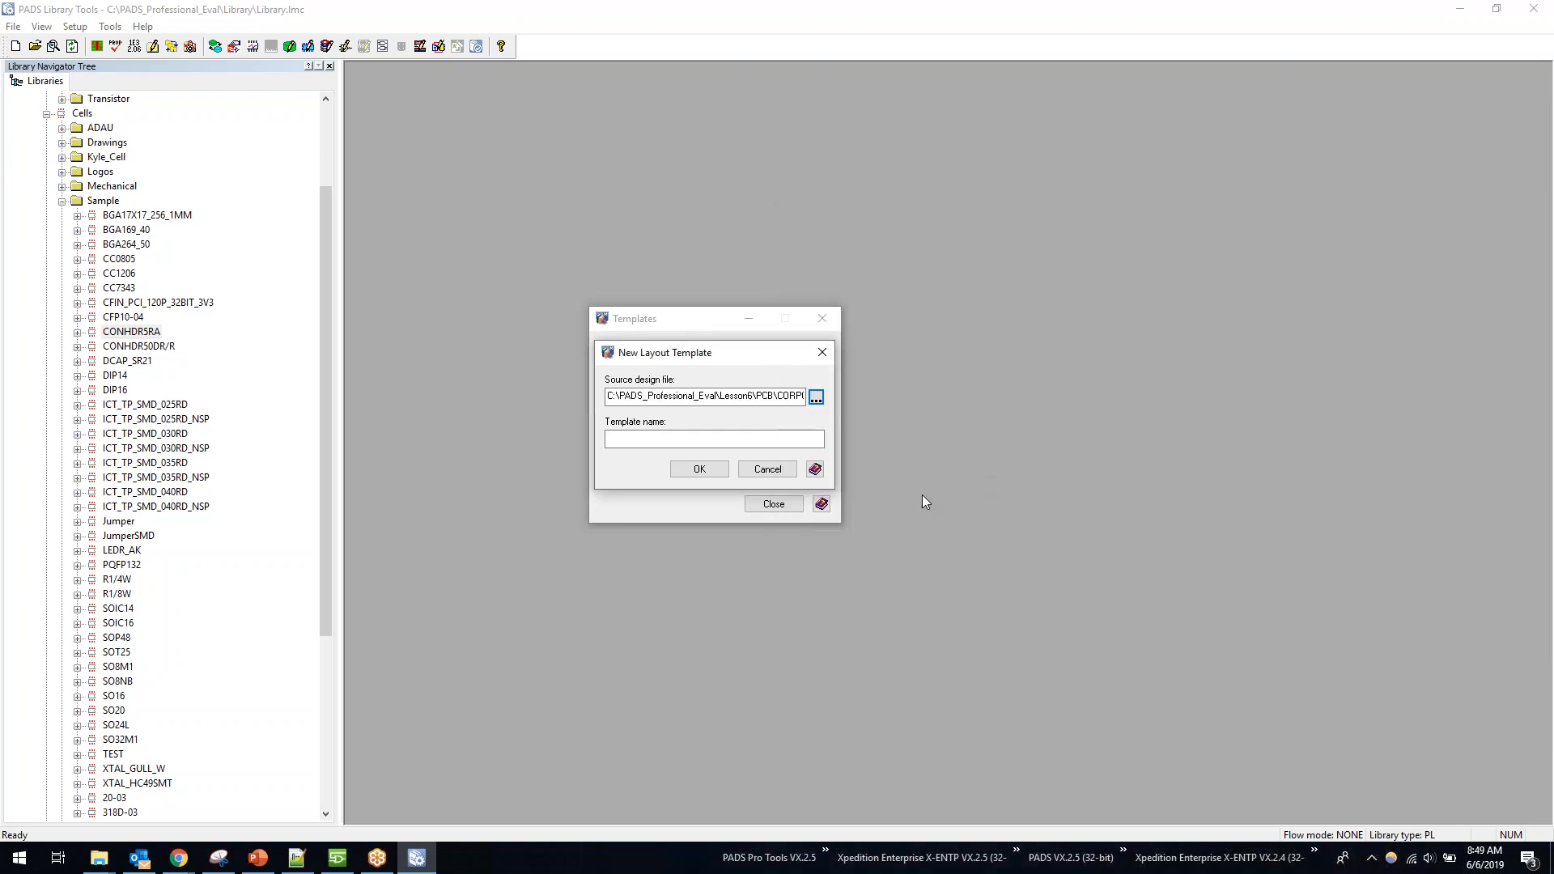
# Step: Name the template Sourced_Pro_Eval_Template and create it from the chosen source design
pyautogui.click(758, 439)
pyautogui.write('Sourced_Pro_Eval_Template')
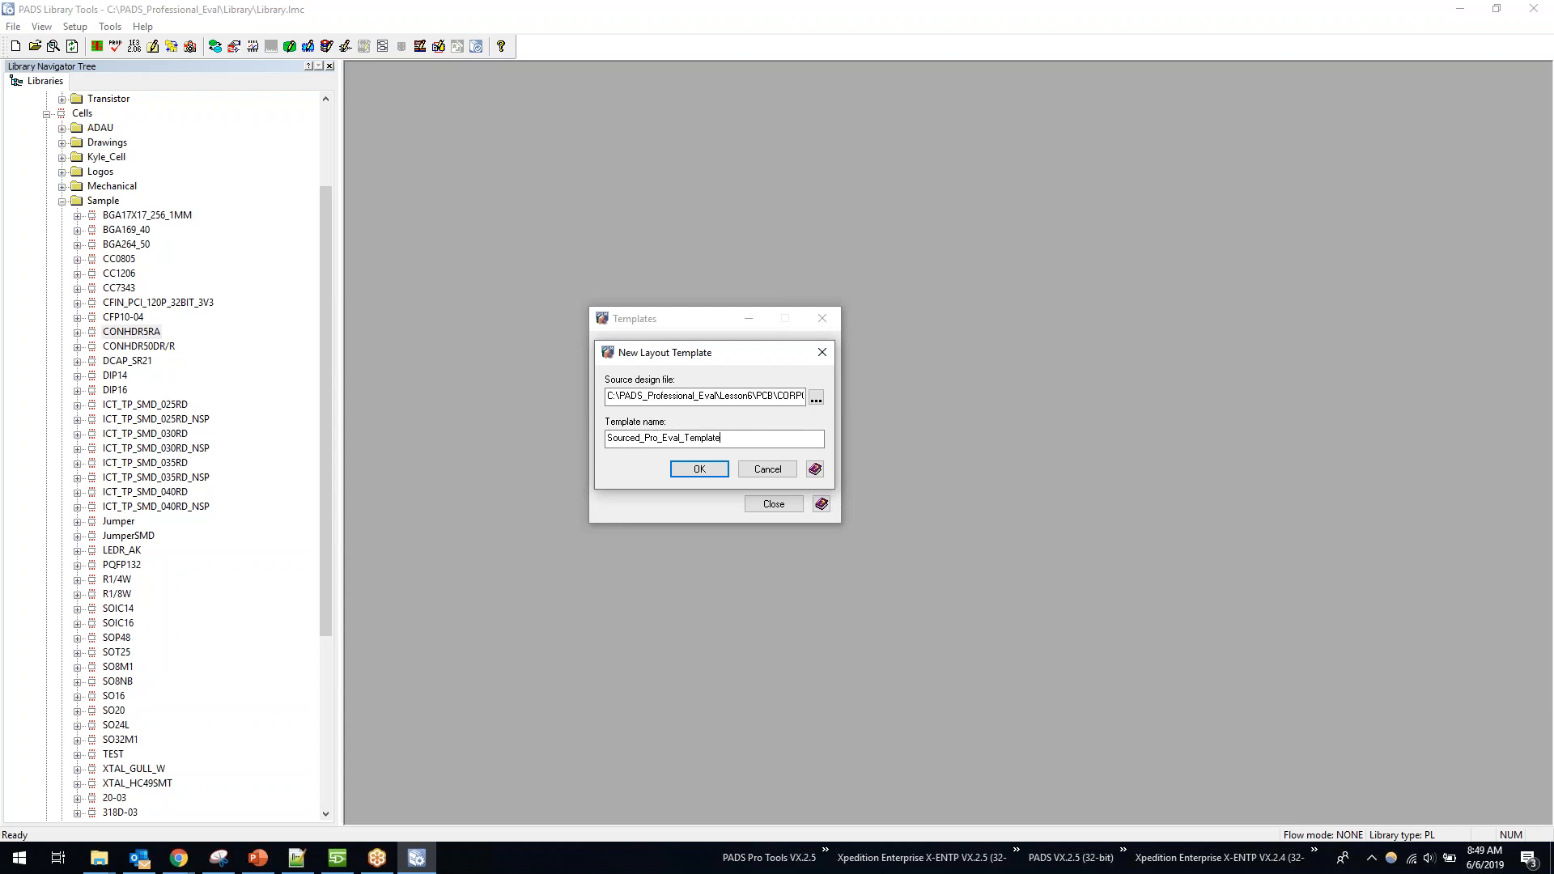
pyautogui.click(714, 469)
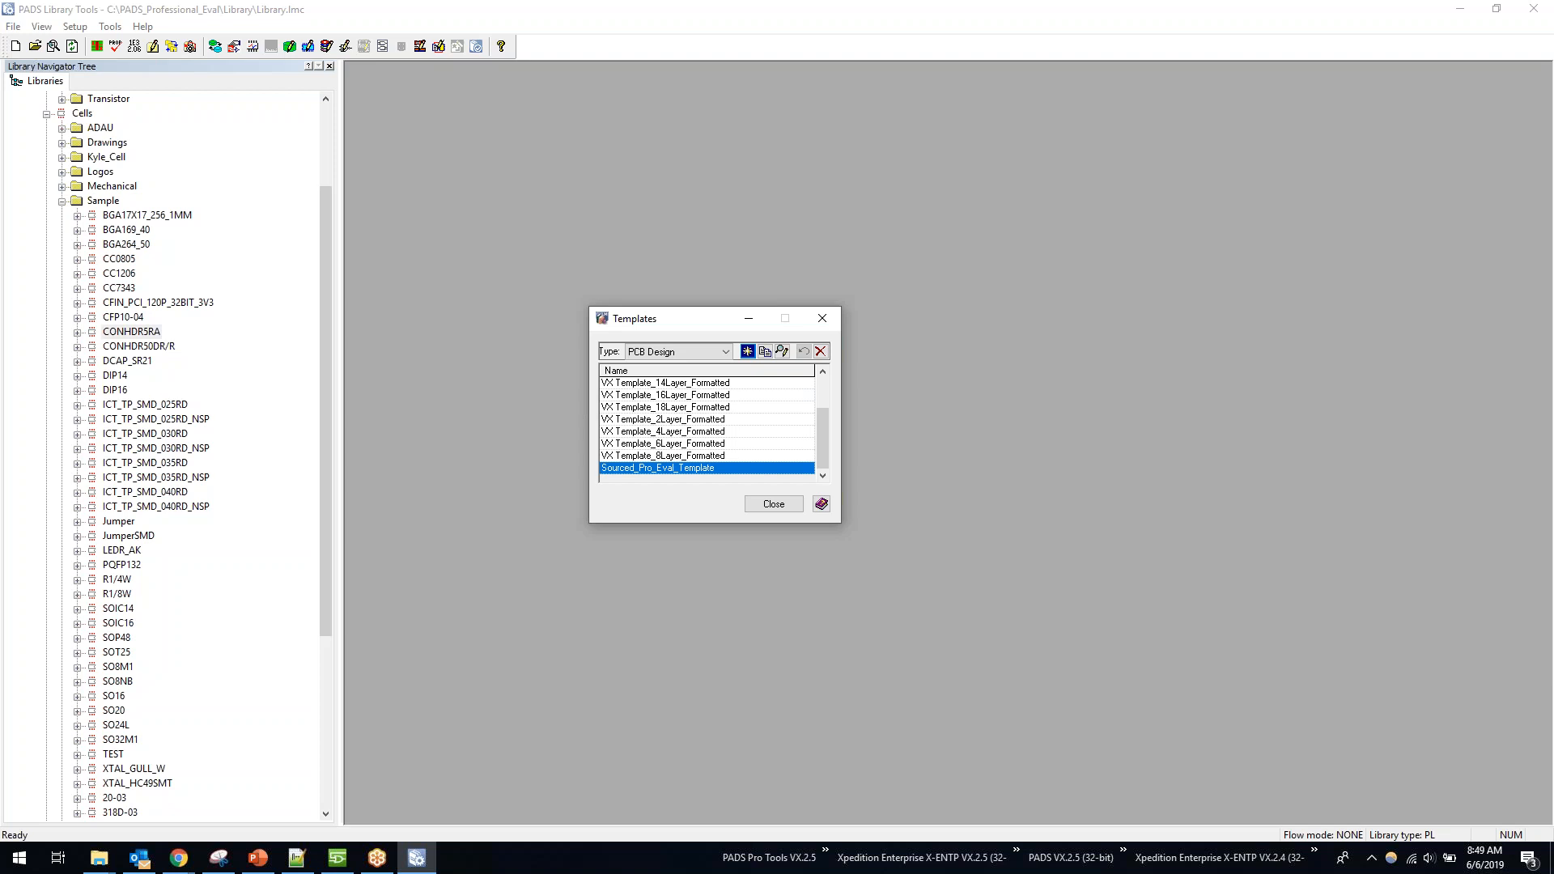
# Step: Copy the VX Template_8Layer_Formatted template and name the copy Kyle_10Layer_Template
pyautogui.click(667, 454)
pyautogui.click(694, 442)
pyautogui.click(682, 455)
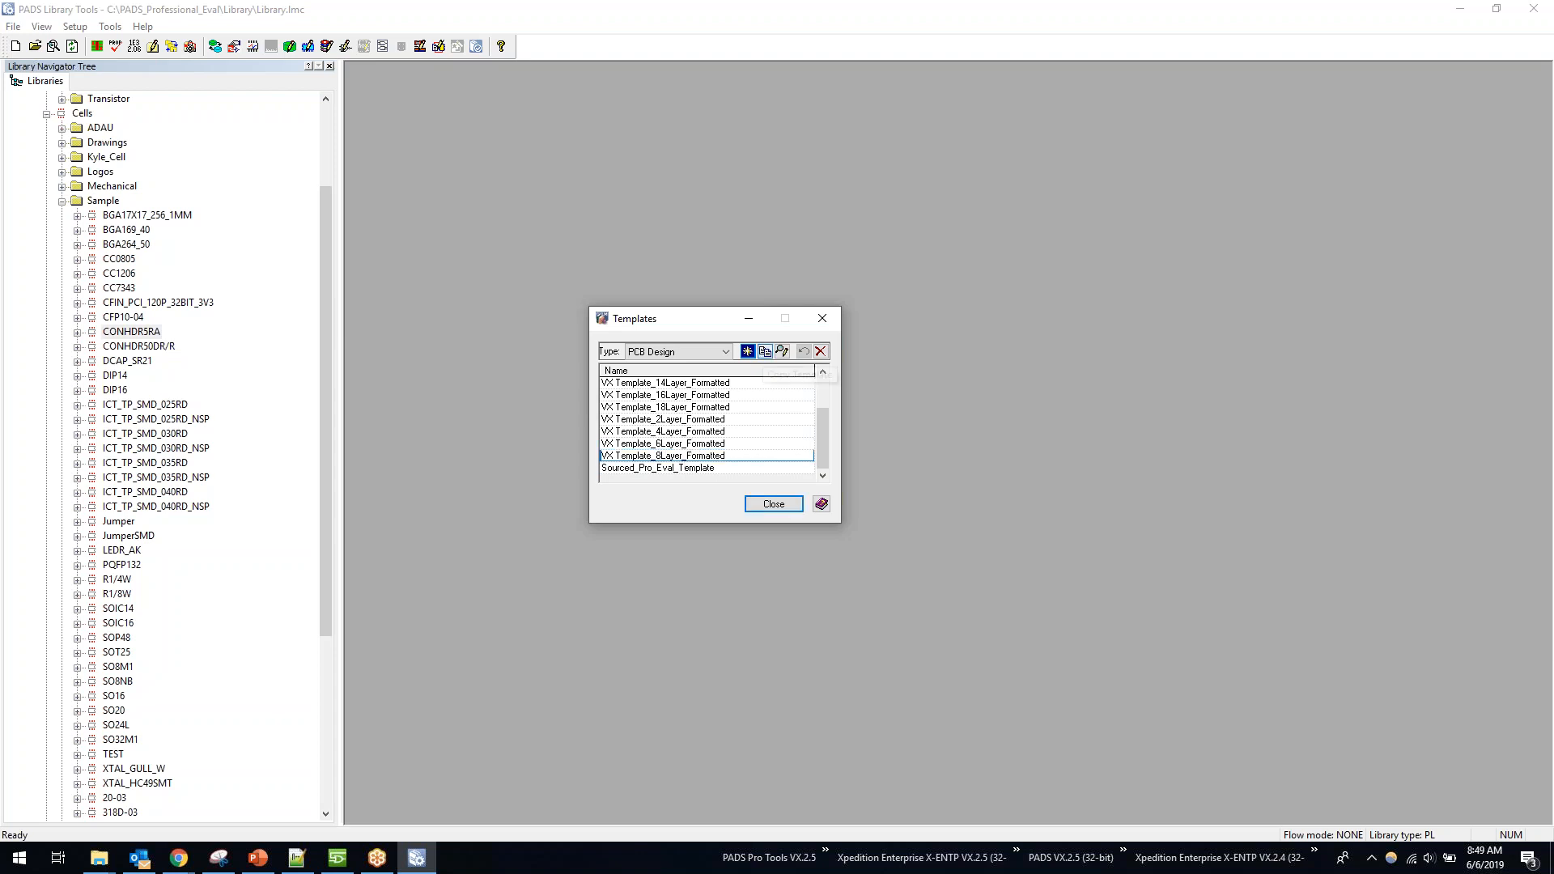
pyautogui.click(766, 353)
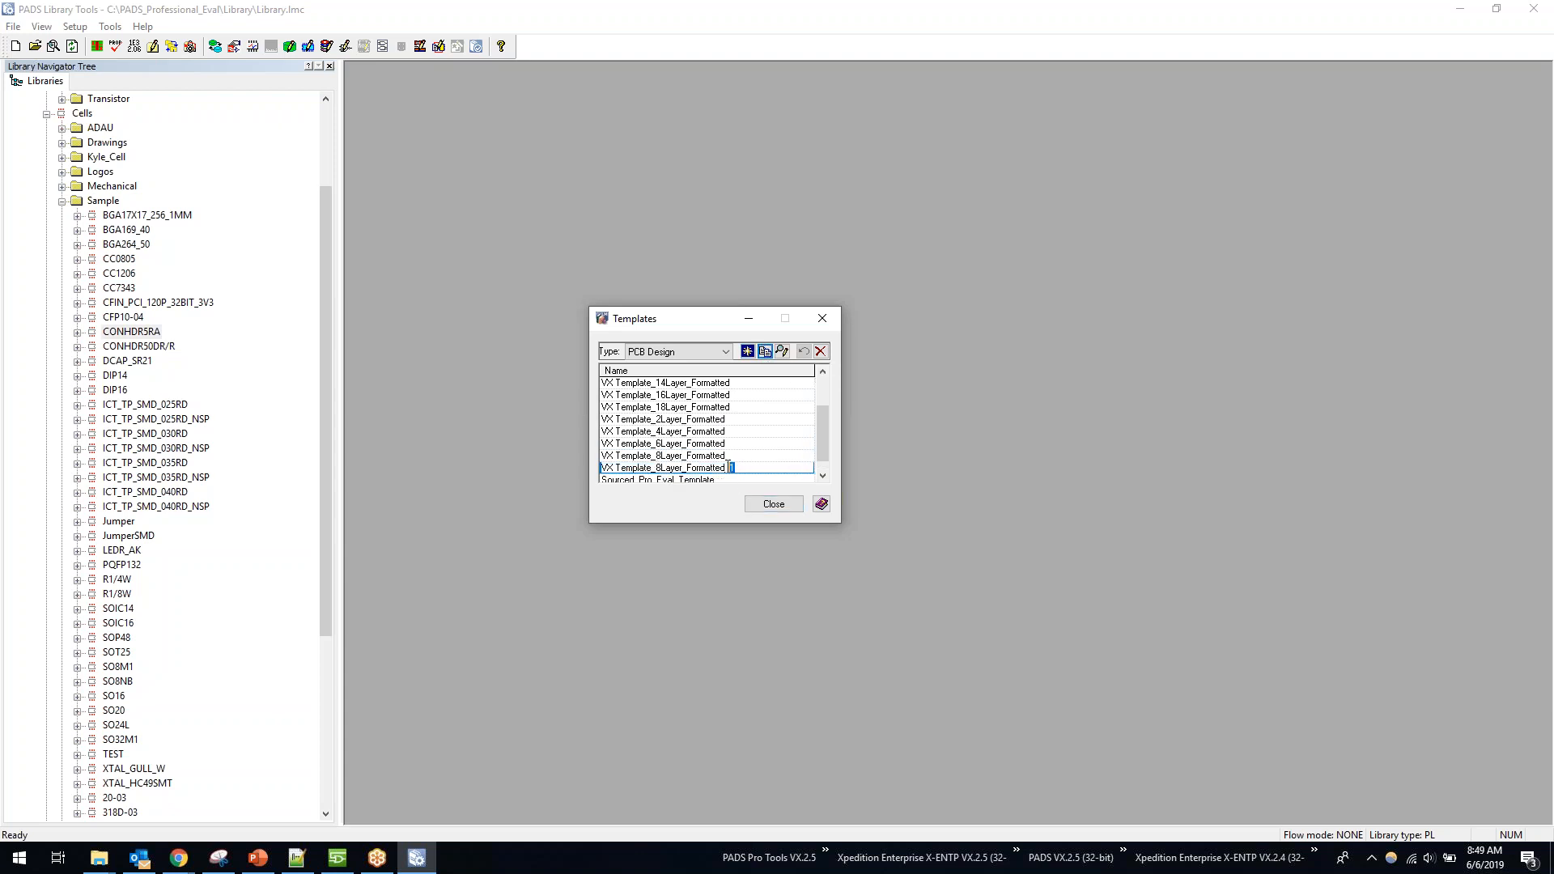
pyautogui.write('Kyle_10Layer_Template')
pyautogui.moveTo(826, 450); pyautogui.dragTo(819, 475)
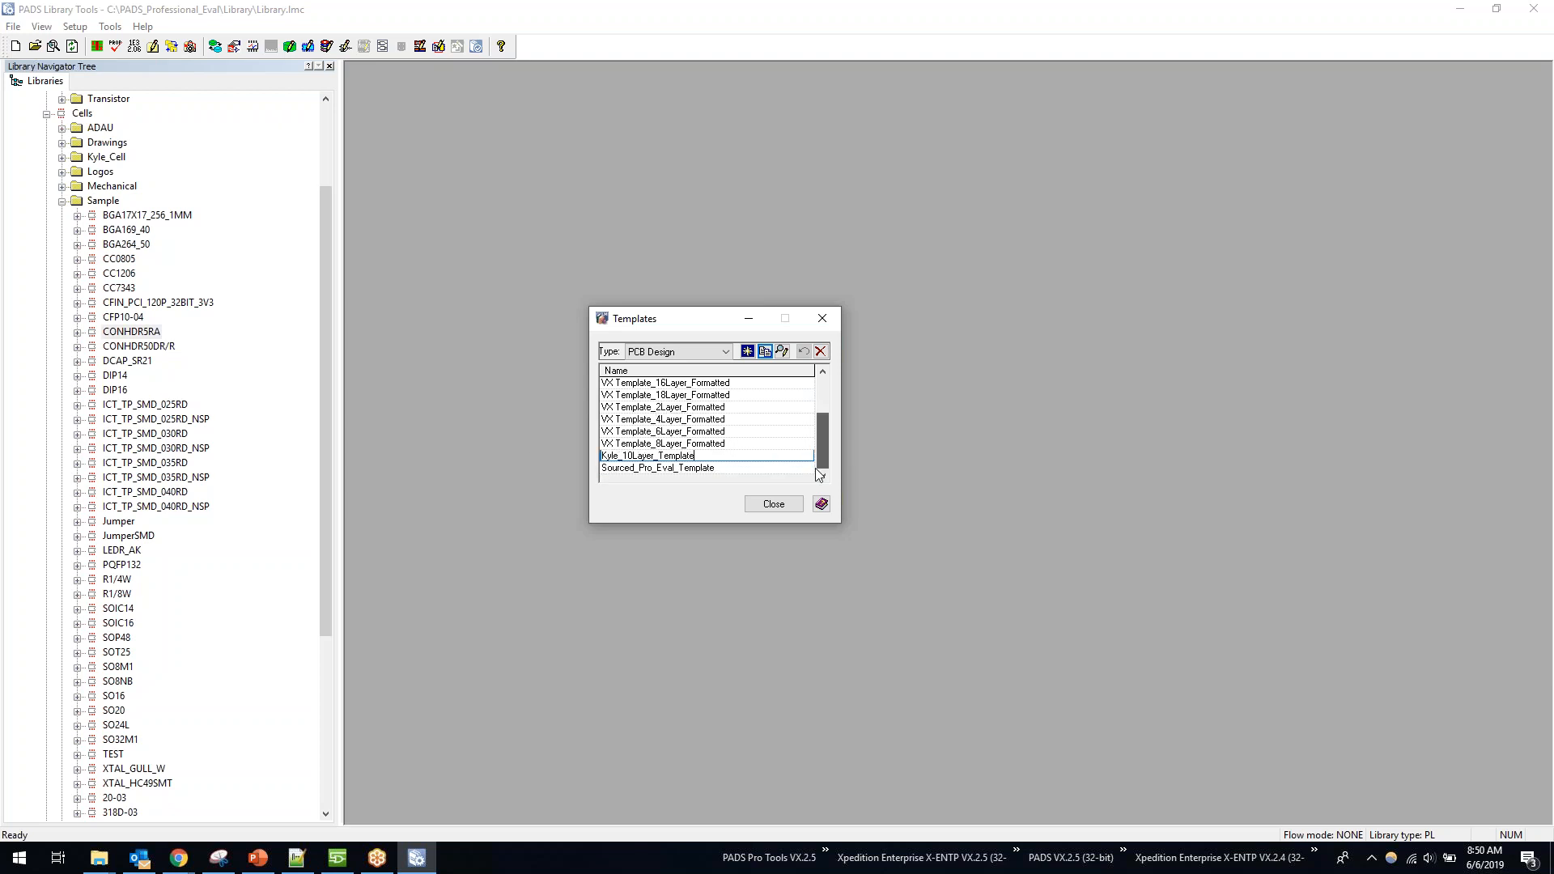
# Step: Open Kyle_10Layer_Template for editing in PADS Professional Layout and dismiss the startup tip
pyautogui.click(781, 352)
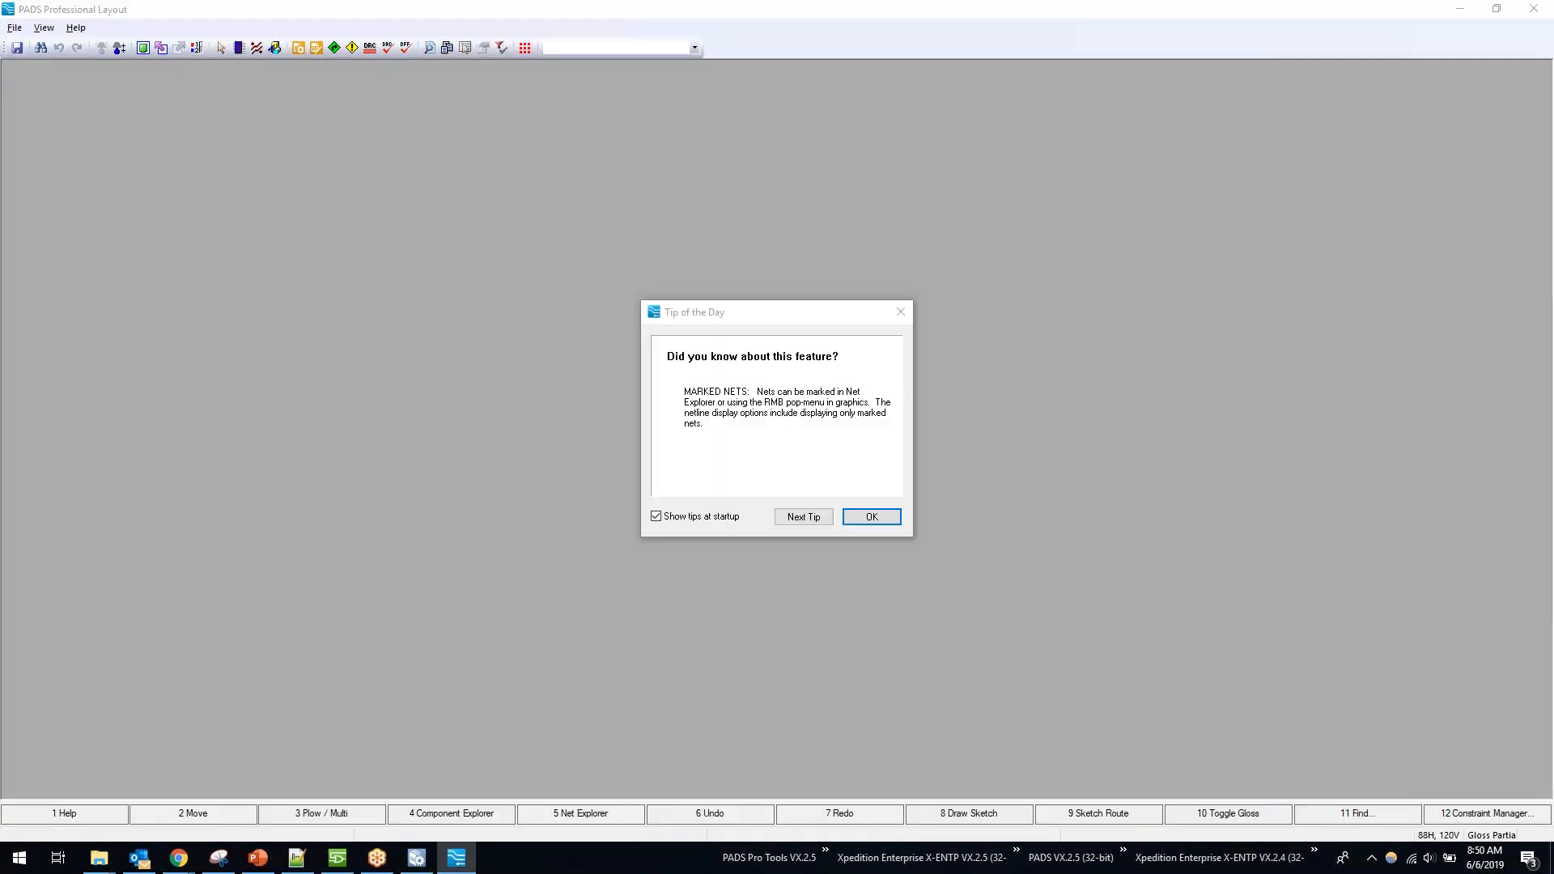
pyautogui.click(874, 519)
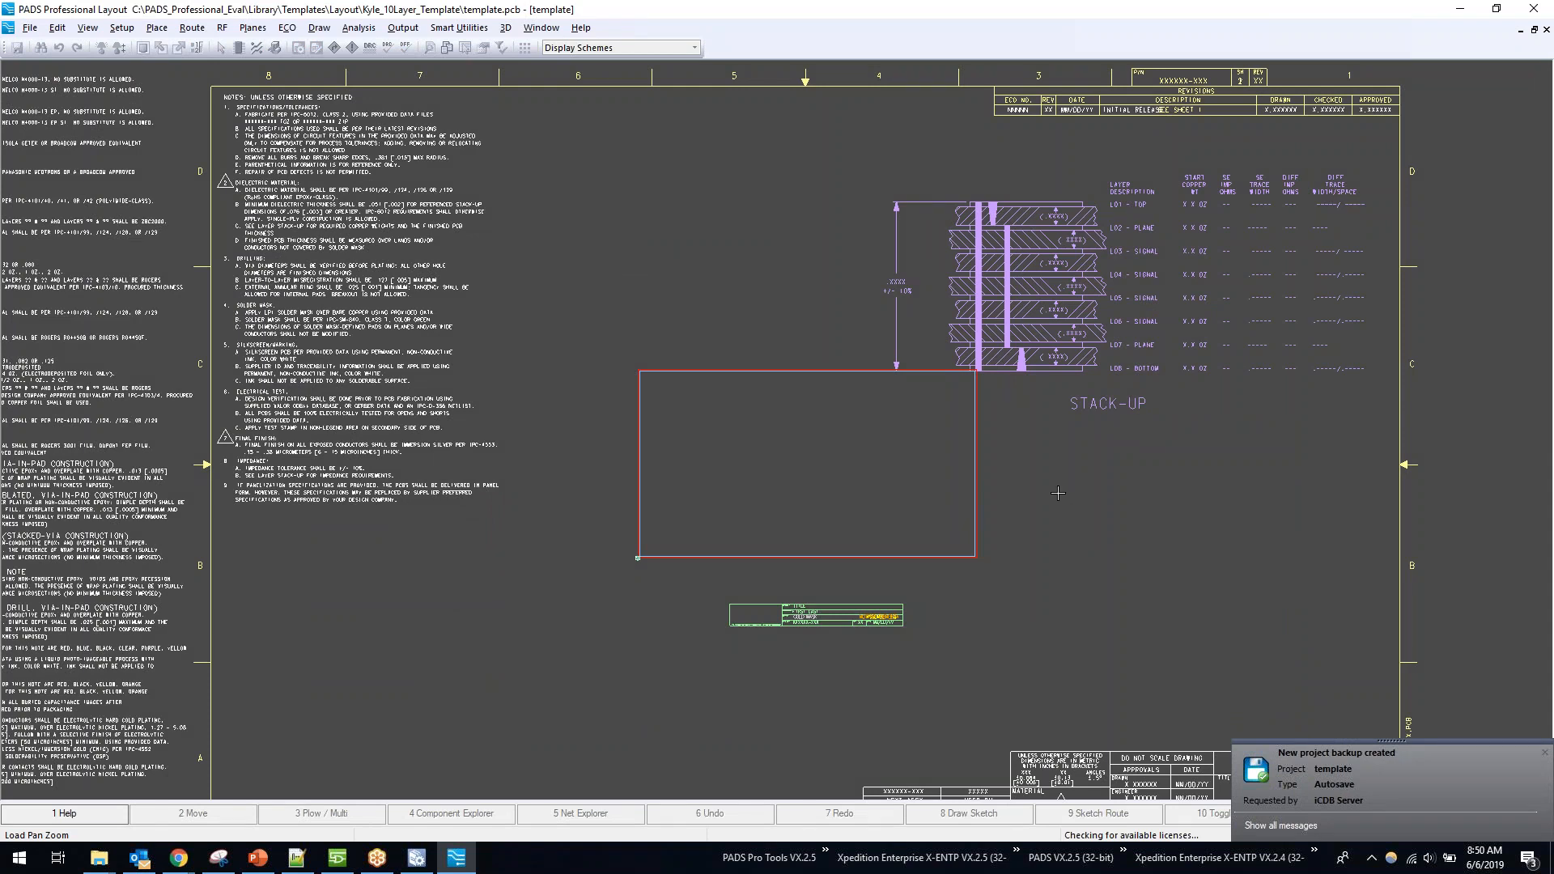
pyautogui.scroll(-3, 895, 510)
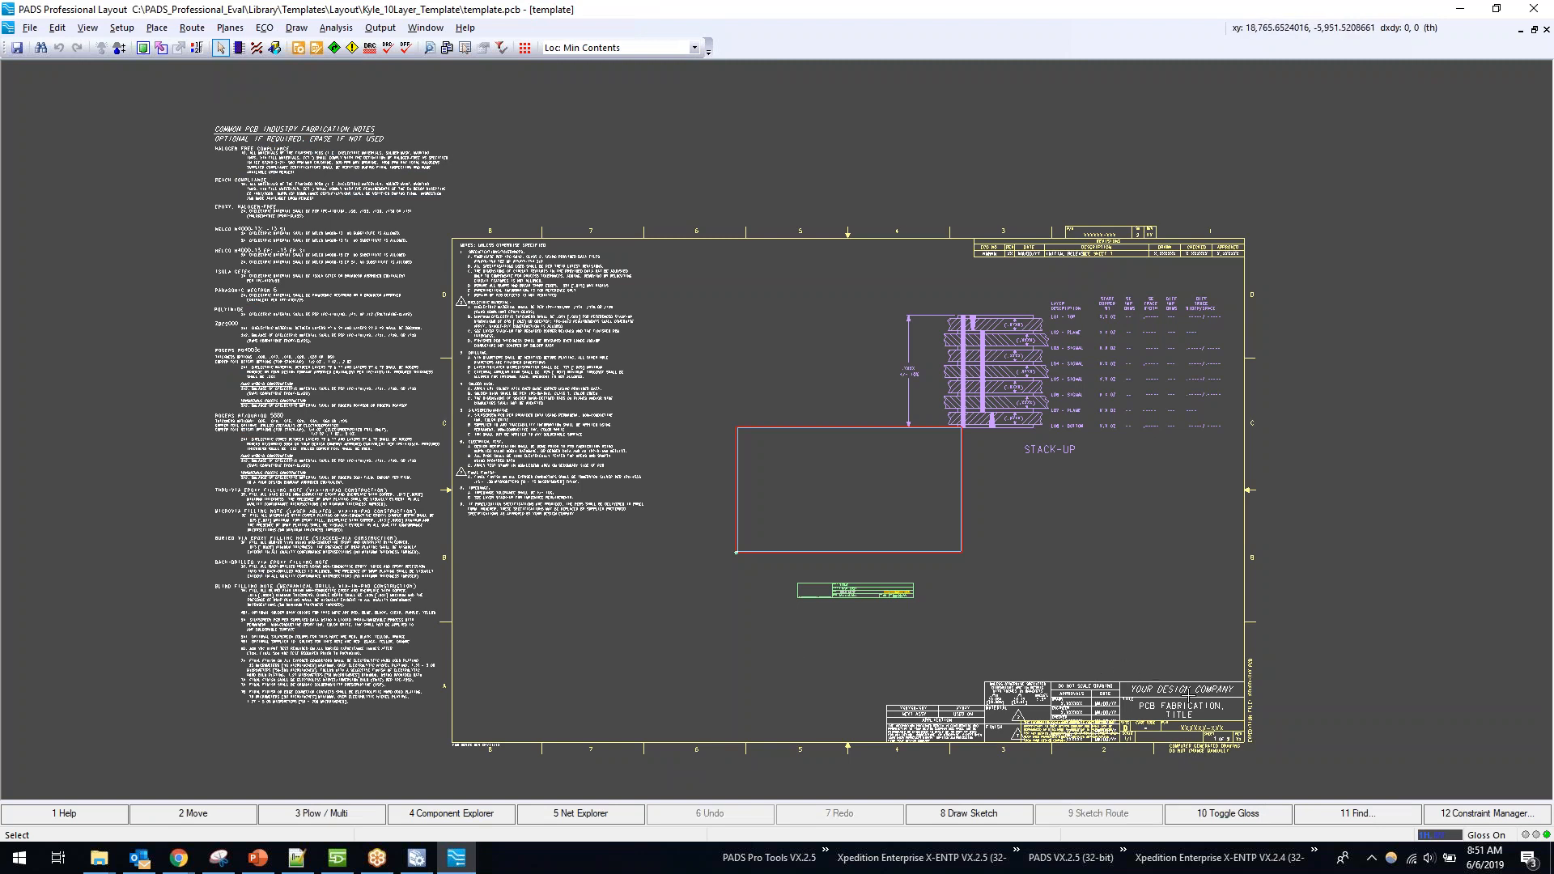
# Step: Delete the stack-up drawing from the fabrication sheet above the board outline
pyautogui.scroll(3, 1108, 491)
pyautogui.scroll(-1, 990, 378)
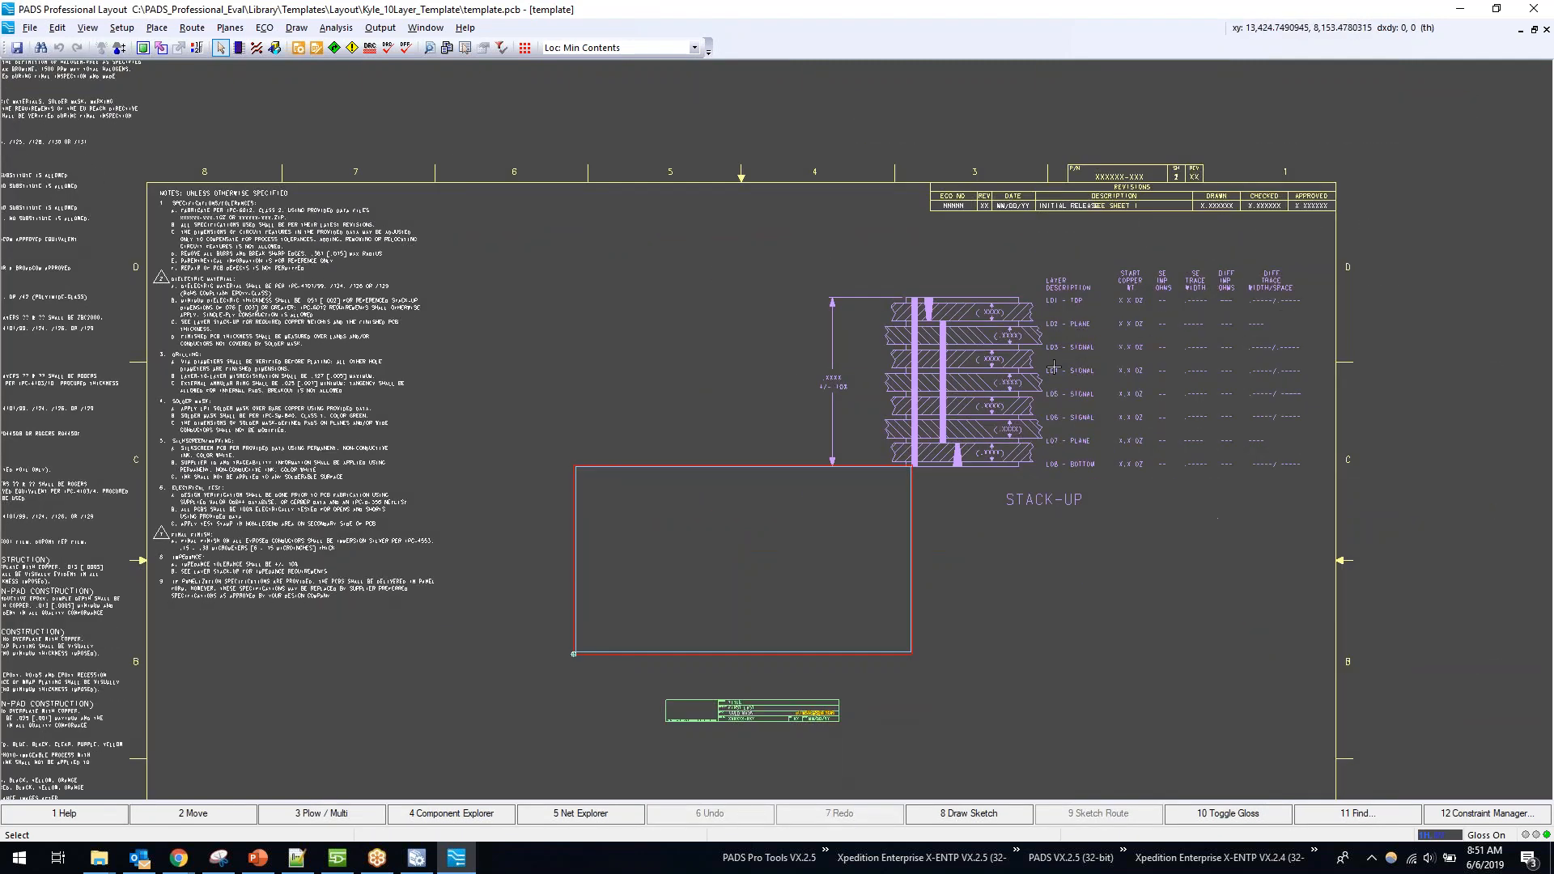
pyautogui.click(915, 389)
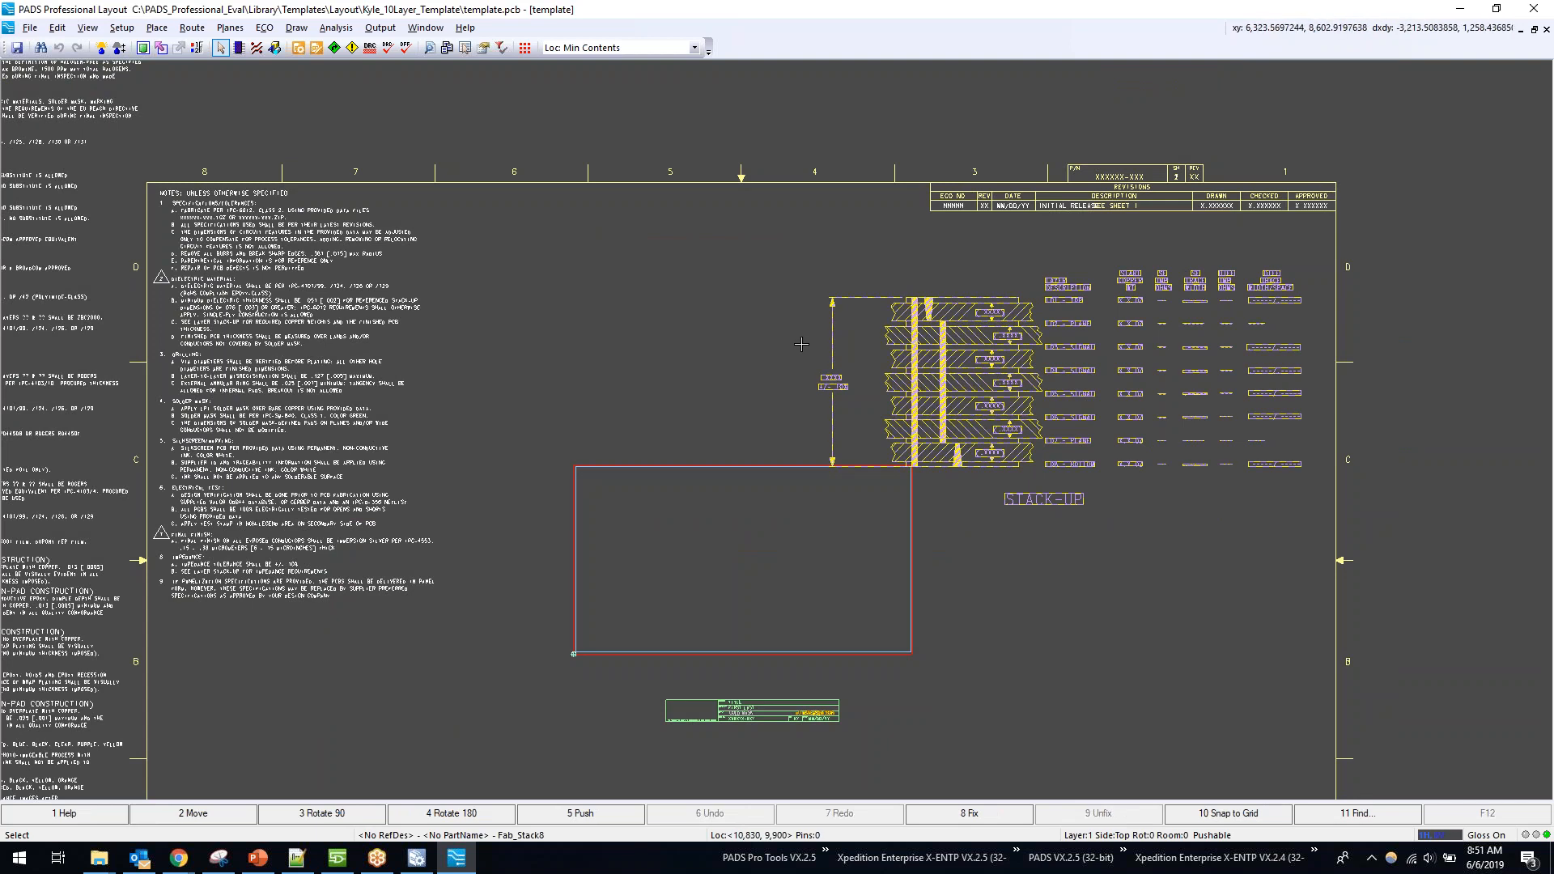
pyautogui.press('Delete')
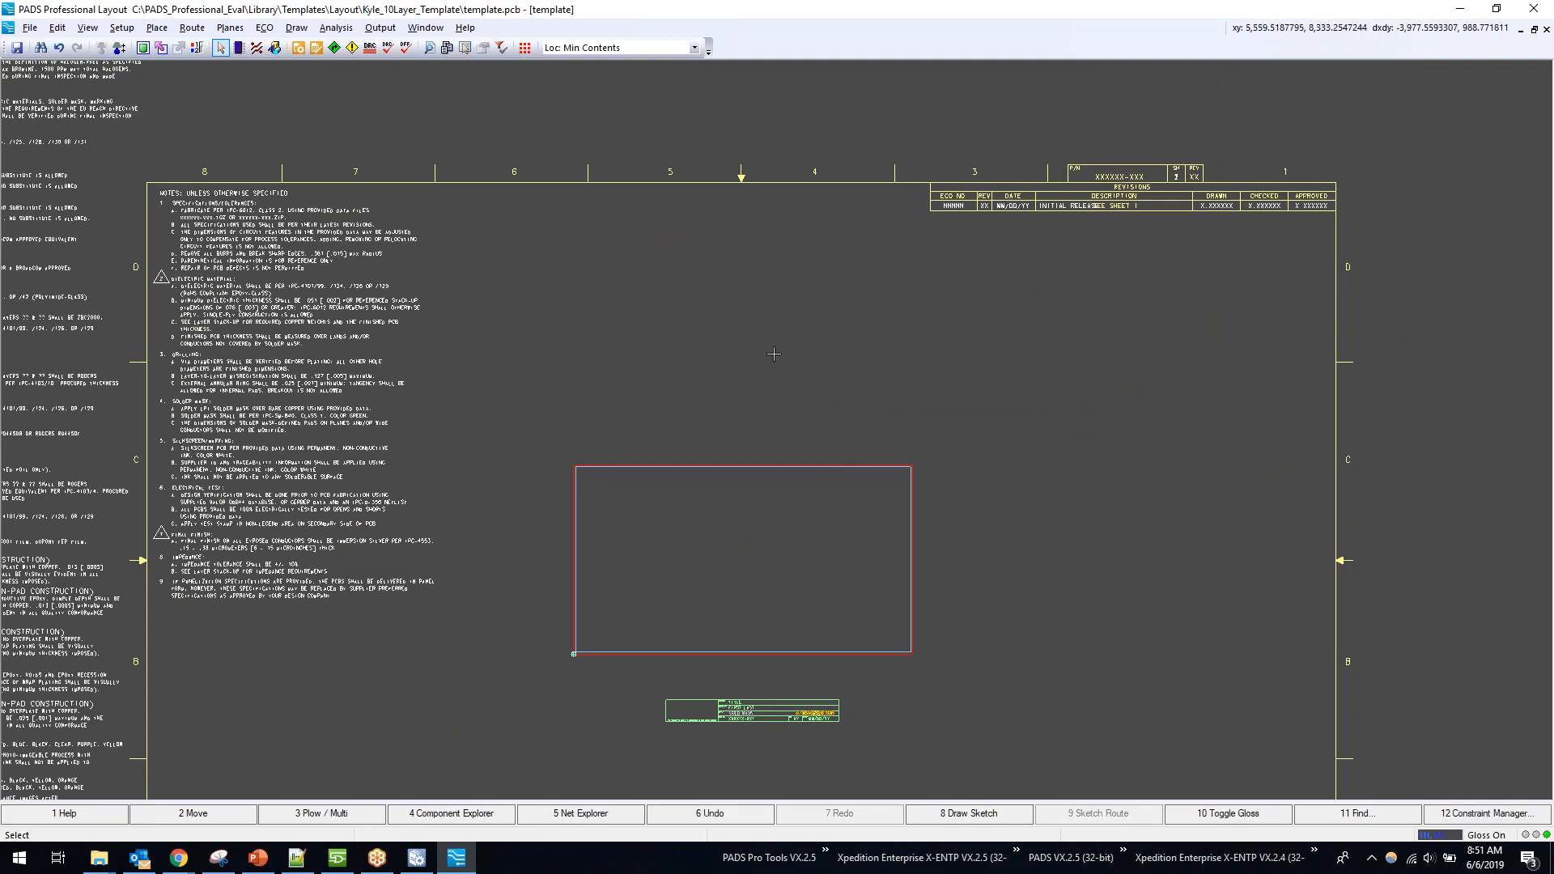
# Step: Narrow the board outline to about 6,225 th wide by moving its right edge inward, and acknowledge the outline warning
pyautogui.scroll(1, 773, 353)
pyautogui.click(903, 451)
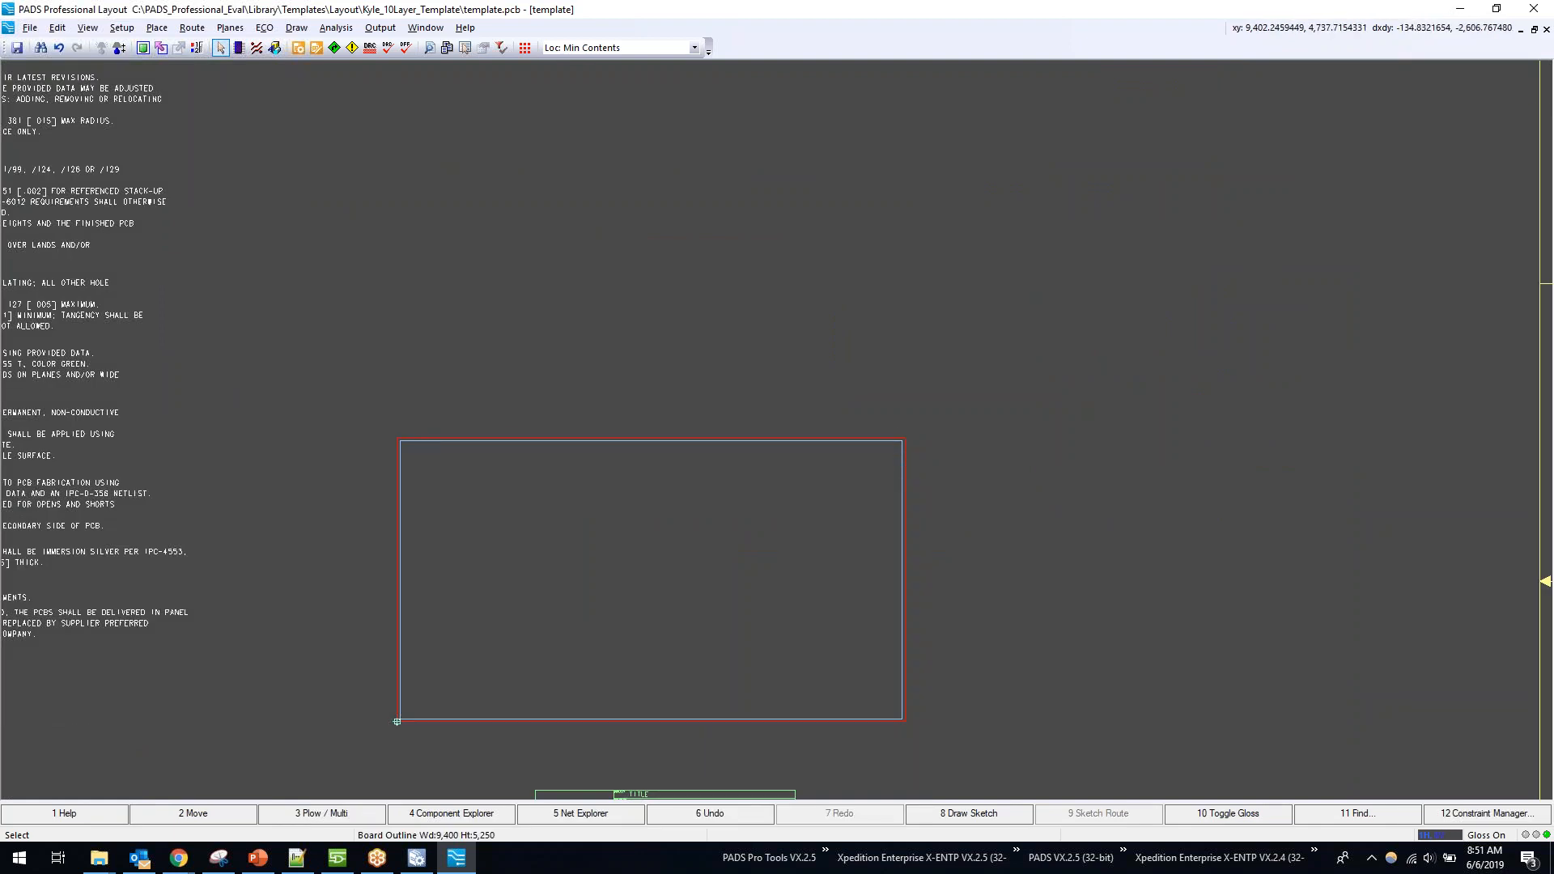
pyautogui.doubleClick(904, 439)
pyautogui.moveTo(905, 580); pyautogui.dragTo(733, 586)
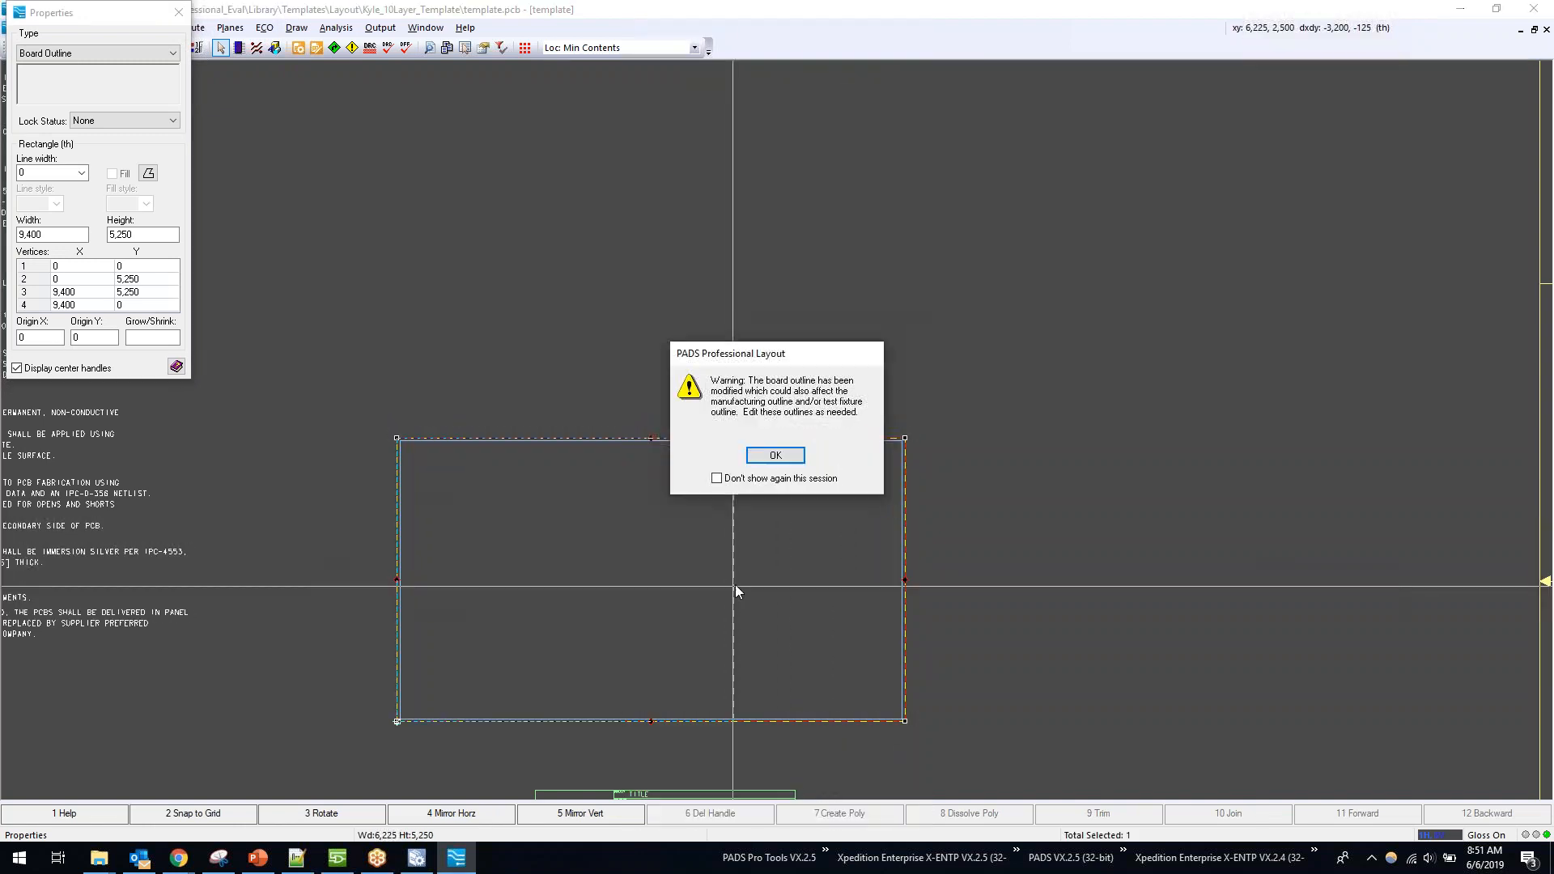
pyautogui.click(775, 456)
# Step: Move the route border's right edge inward to fit the narrowed board outline, and close the object properties
pyautogui.click(902, 528)
pyautogui.moveTo(902, 579); pyautogui.dragTo(730, 579)
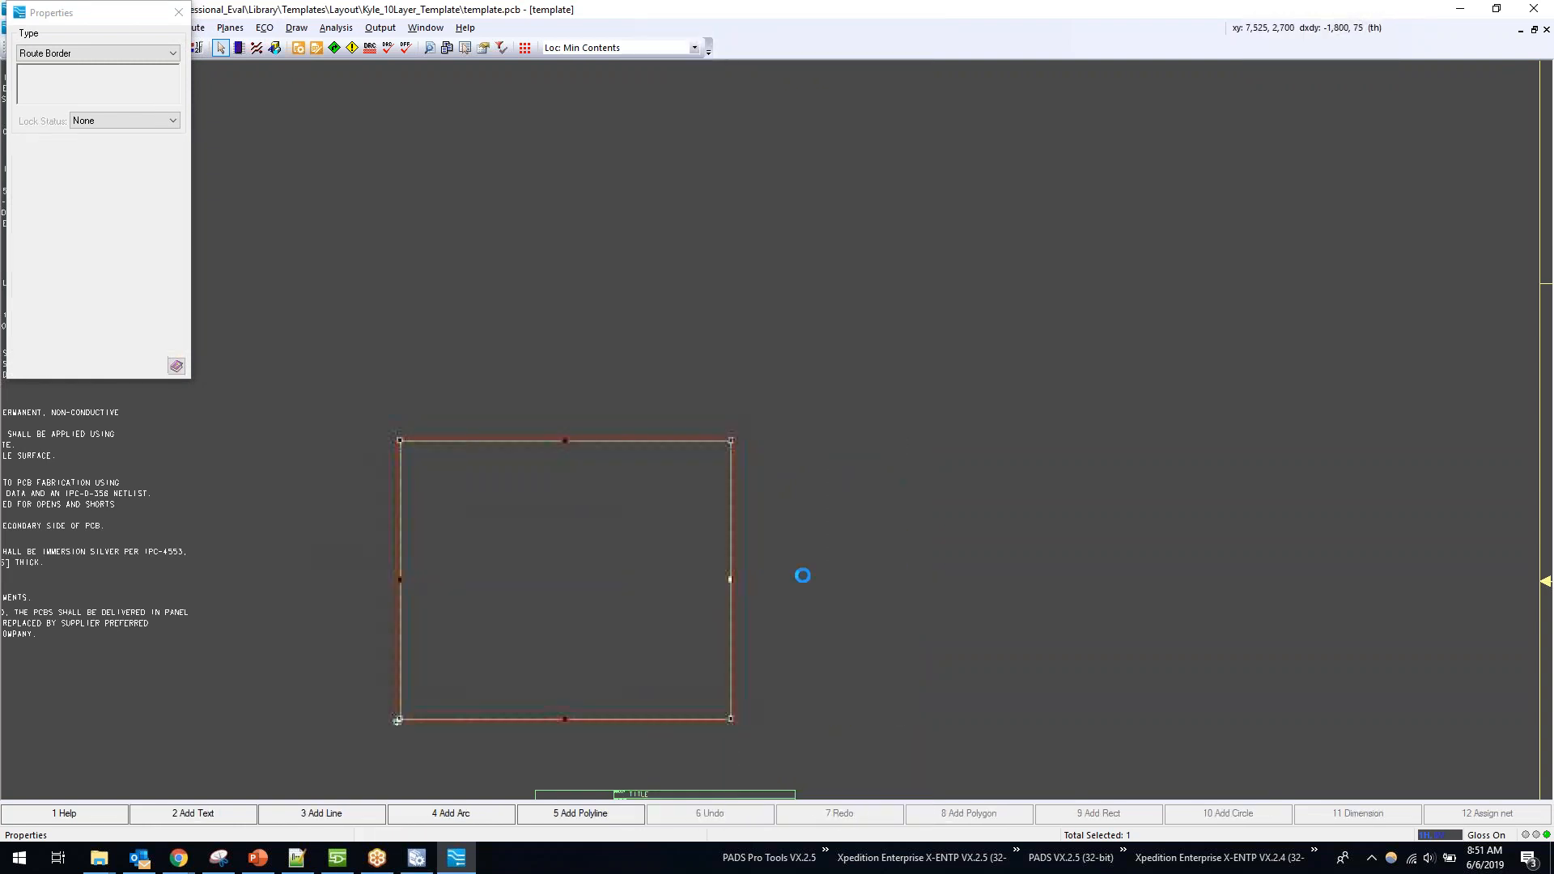
pyautogui.click(669, 472)
pyautogui.scroll(-3, 409, 364)
pyautogui.moveTo(542, 392); pyautogui.dragTo(495, 382, button='middle')
pyautogui.click(331, 308)
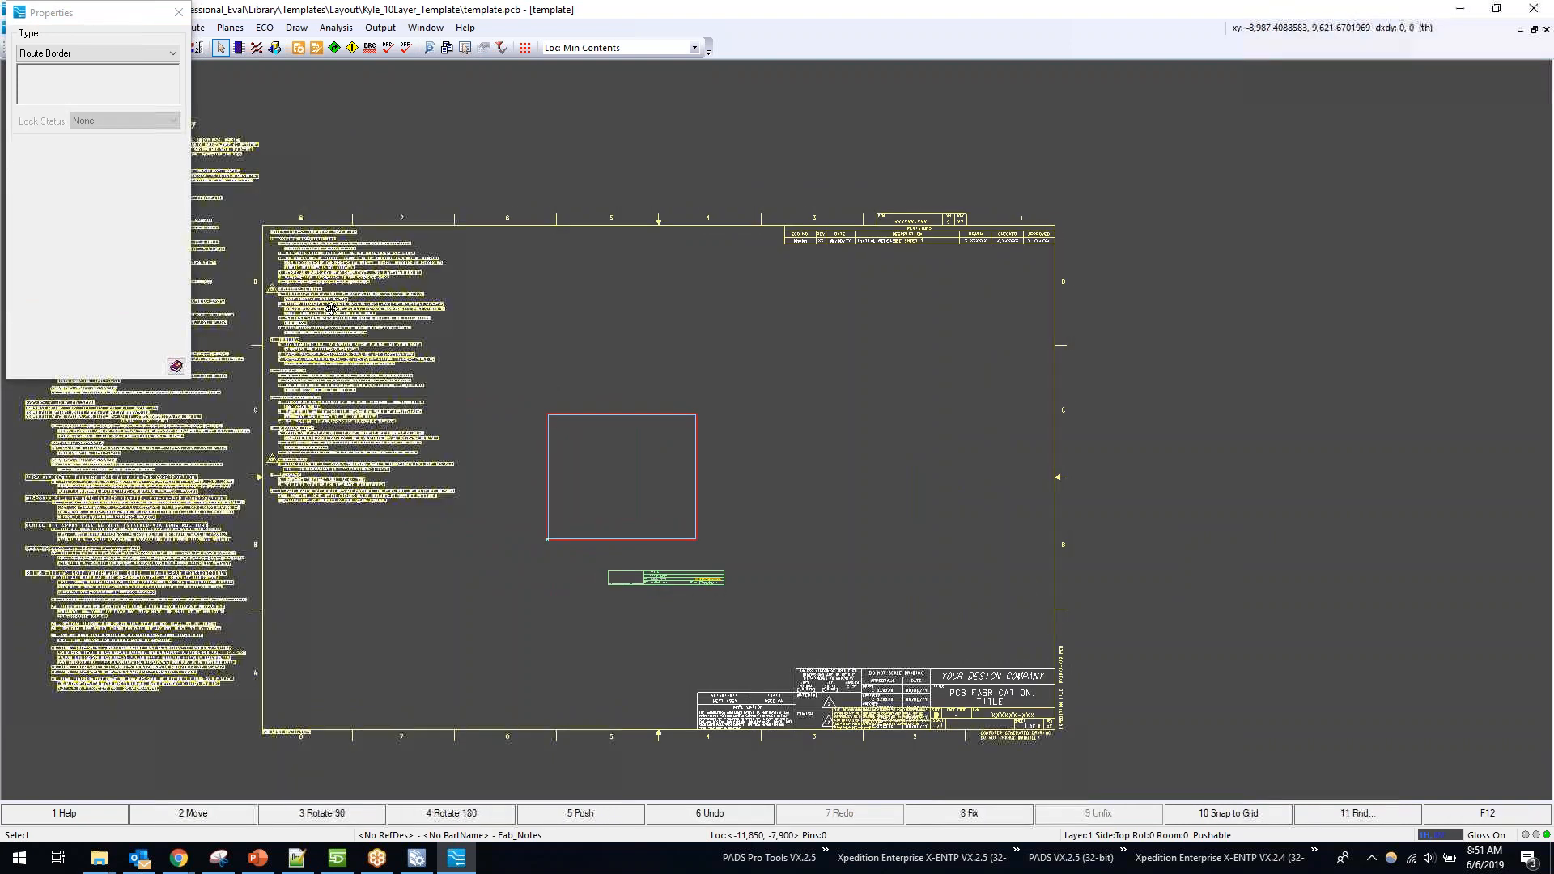
pyautogui.click(178, 12)
pyautogui.click(182, 30)
pyautogui.click(184, 30)
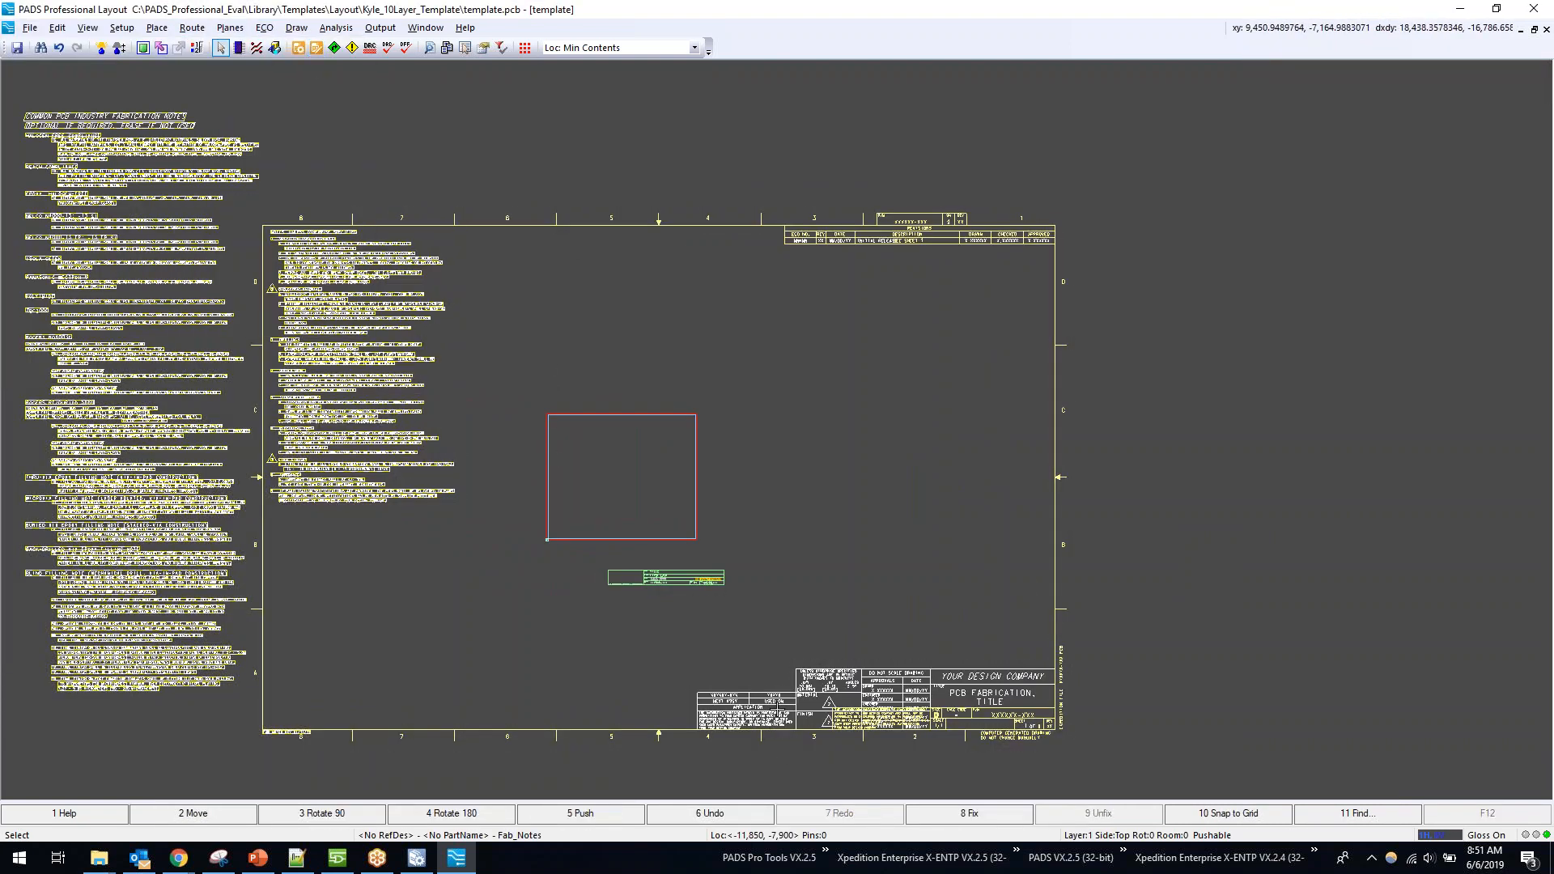
# Step: Delete the small green title block below the board outline
pyautogui.click(700, 614)
pyautogui.scroll(3, 674, 588)
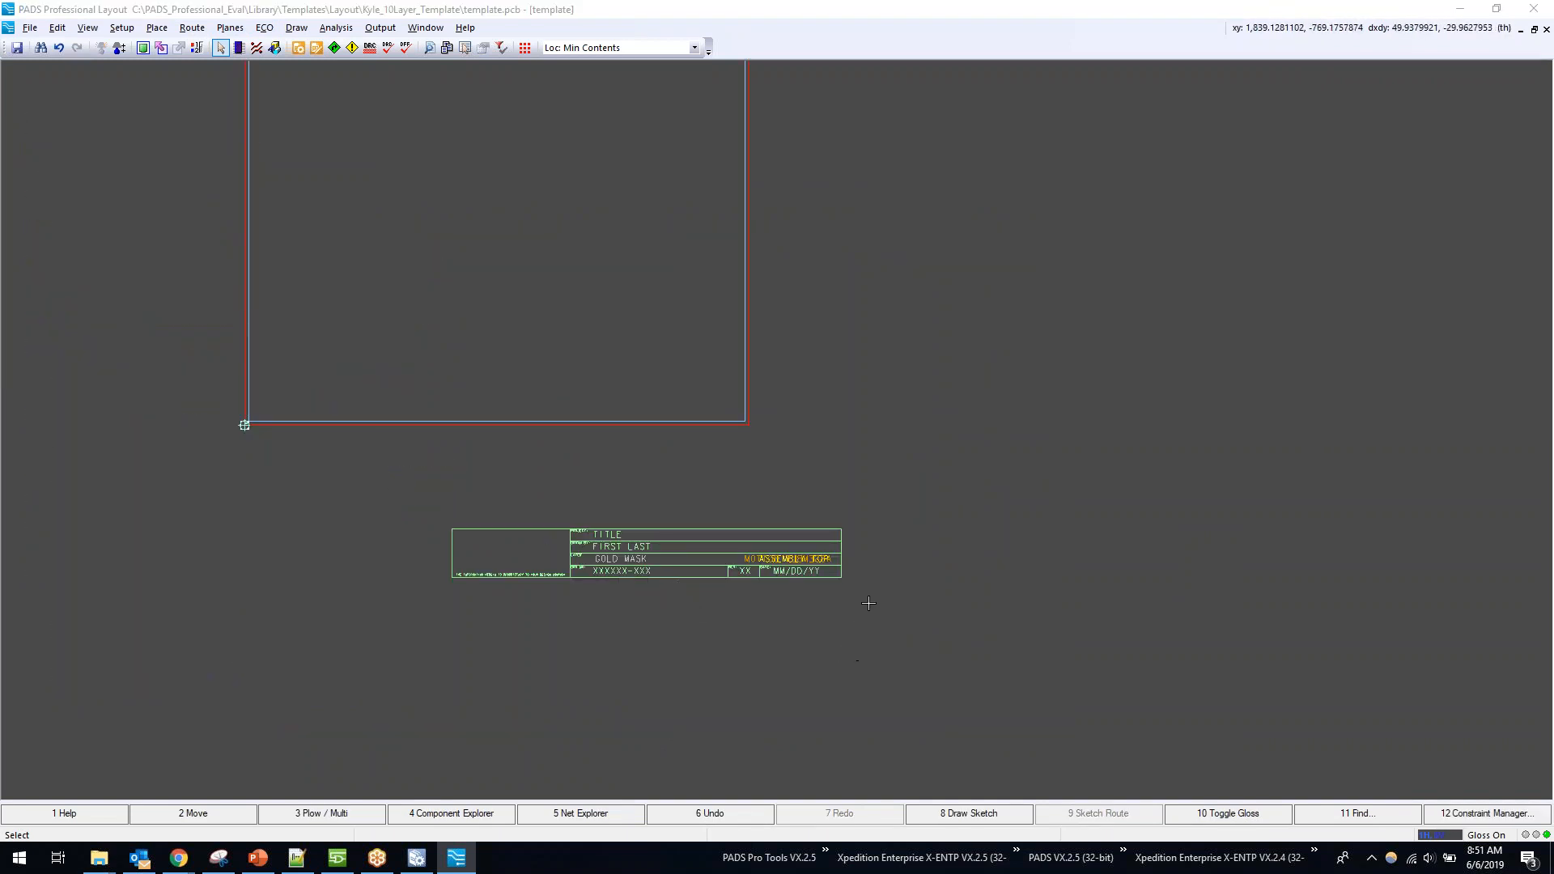
pyautogui.click(782, 551)
pyautogui.press('Delete')
pyautogui.scroll(-5, 669, 507)
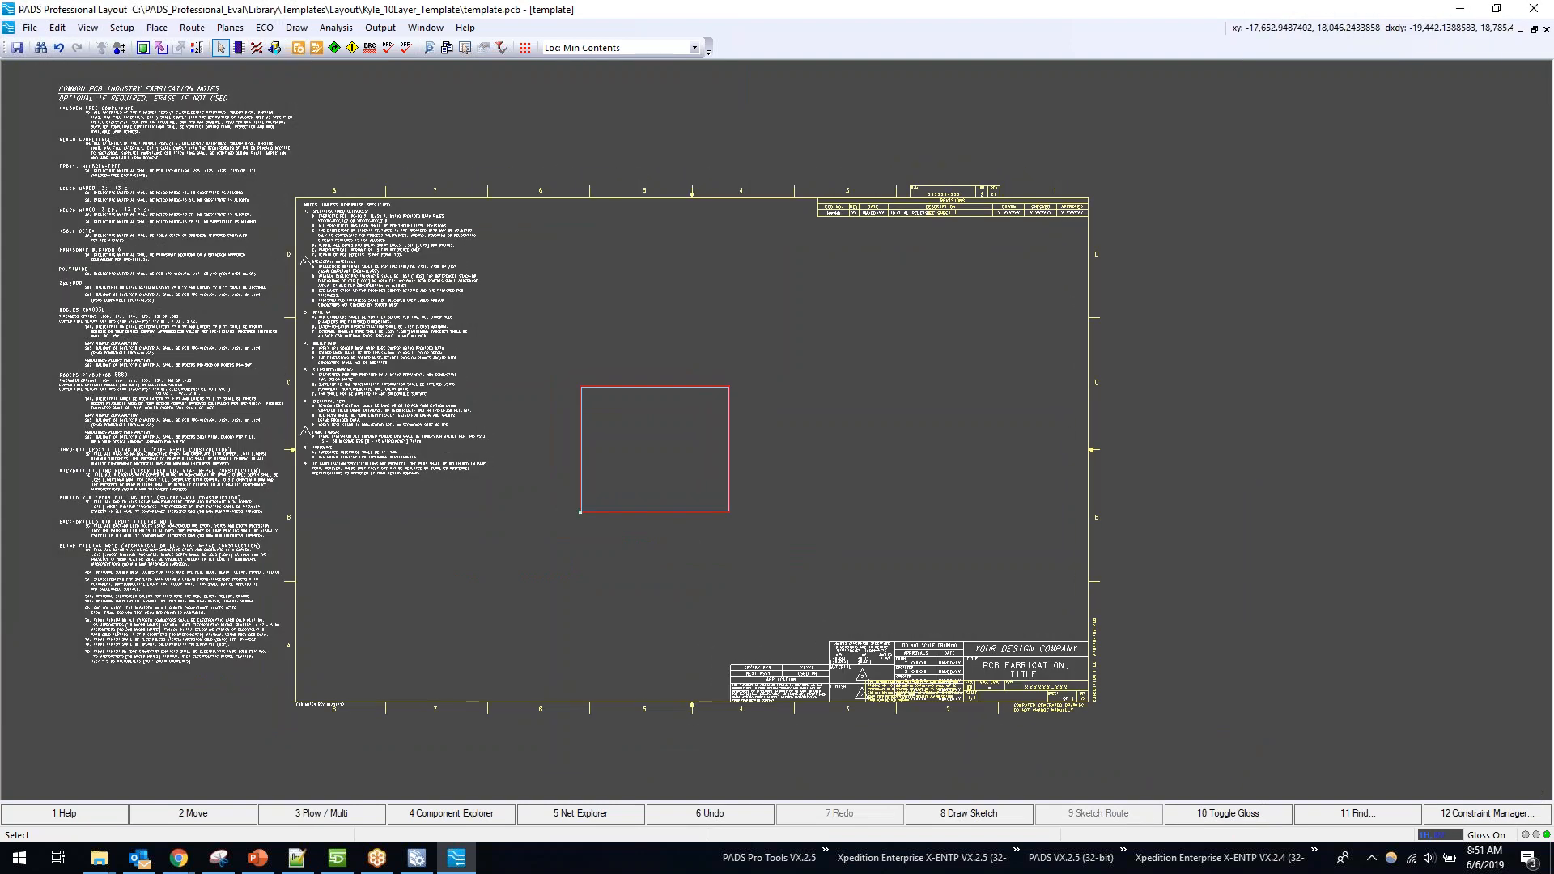
pyautogui.click(29, 27)
pyautogui.moveTo(71, 239)
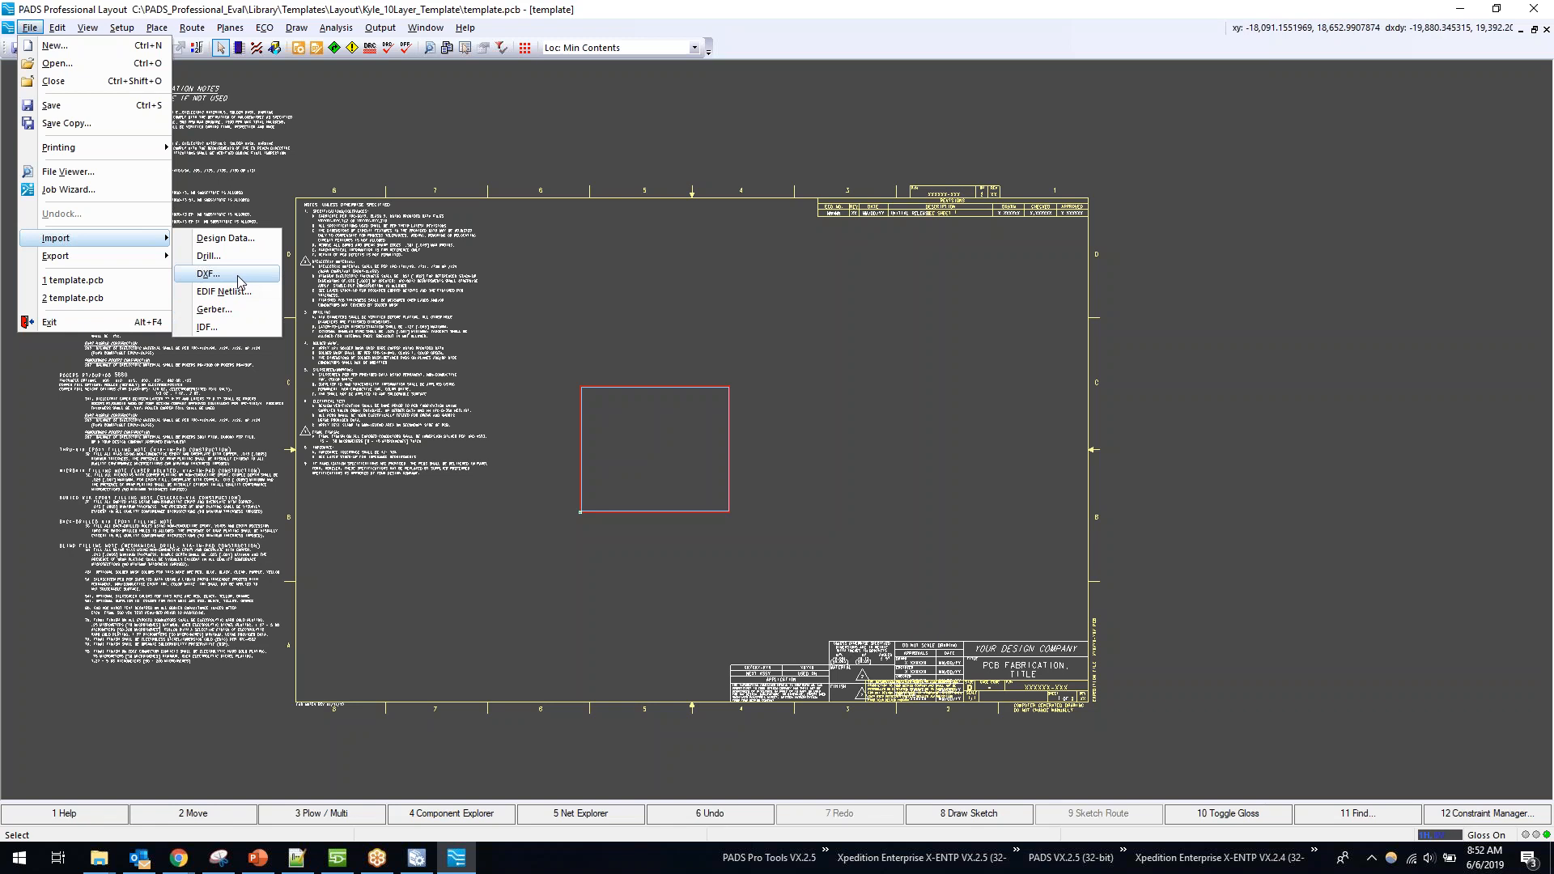
pyautogui.click(611, 358)
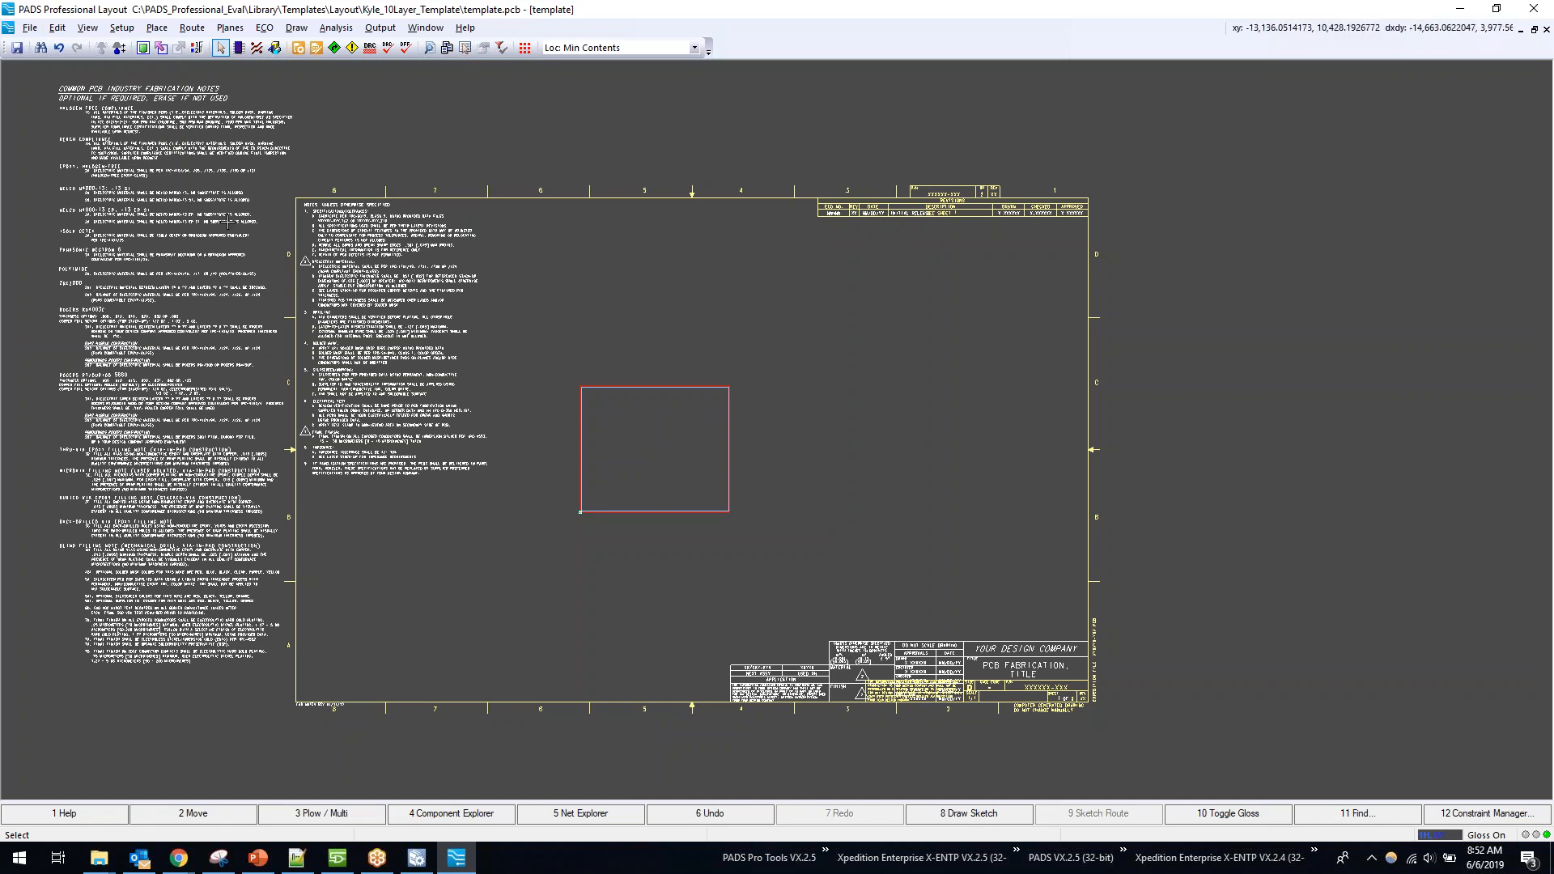
# Step: Open the Stackup Editor and insert a layer of the most suitable type below SIGNAL_8
pyautogui.click(192, 27)
pyautogui.moveTo(122, 28)
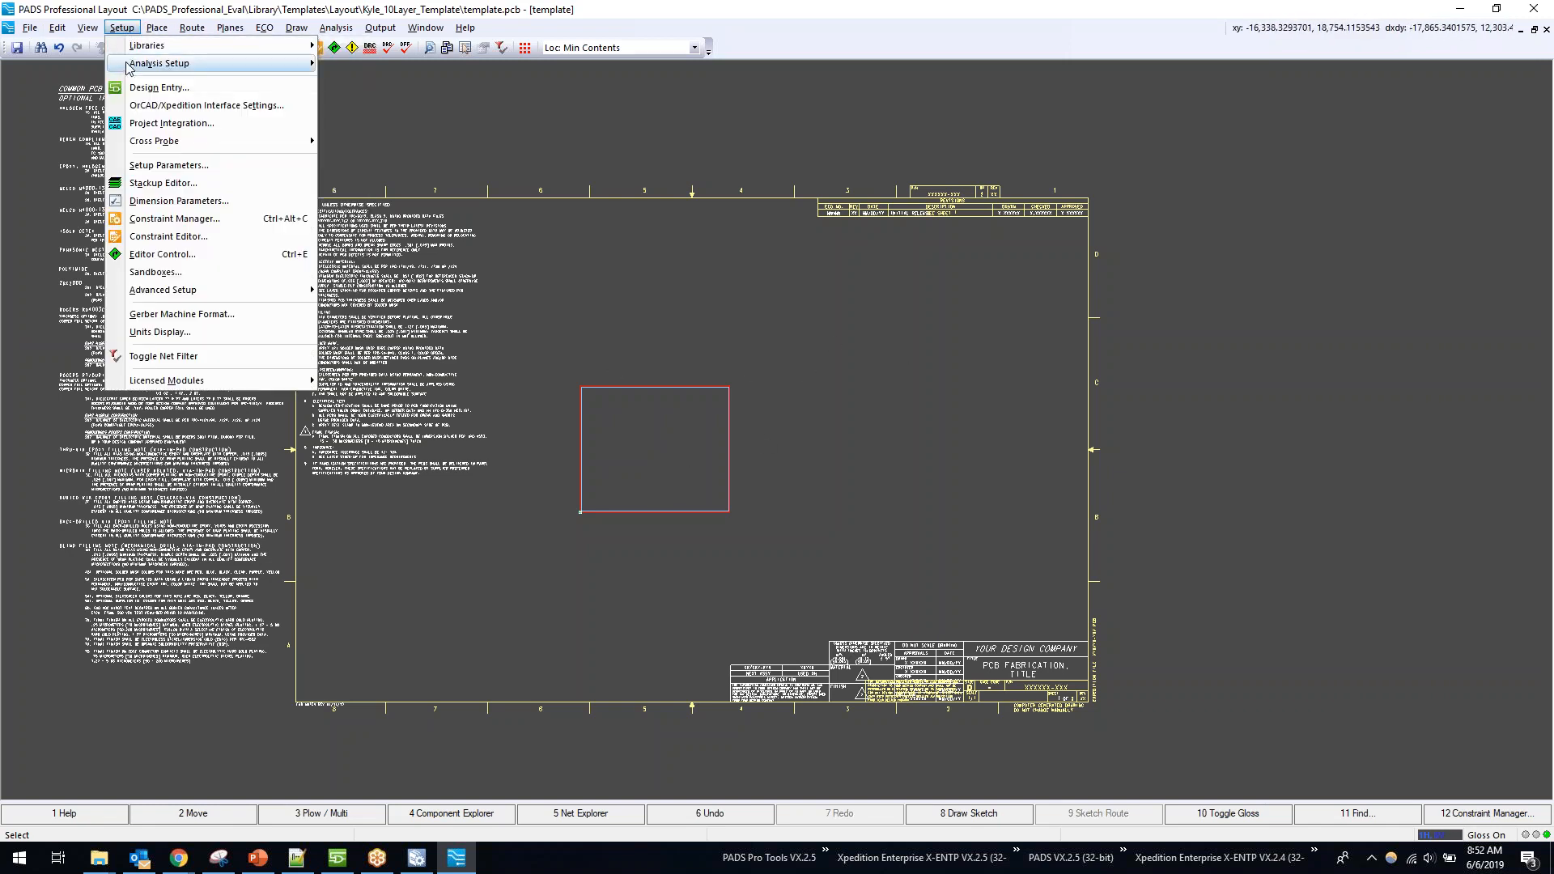
pyautogui.click(164, 183)
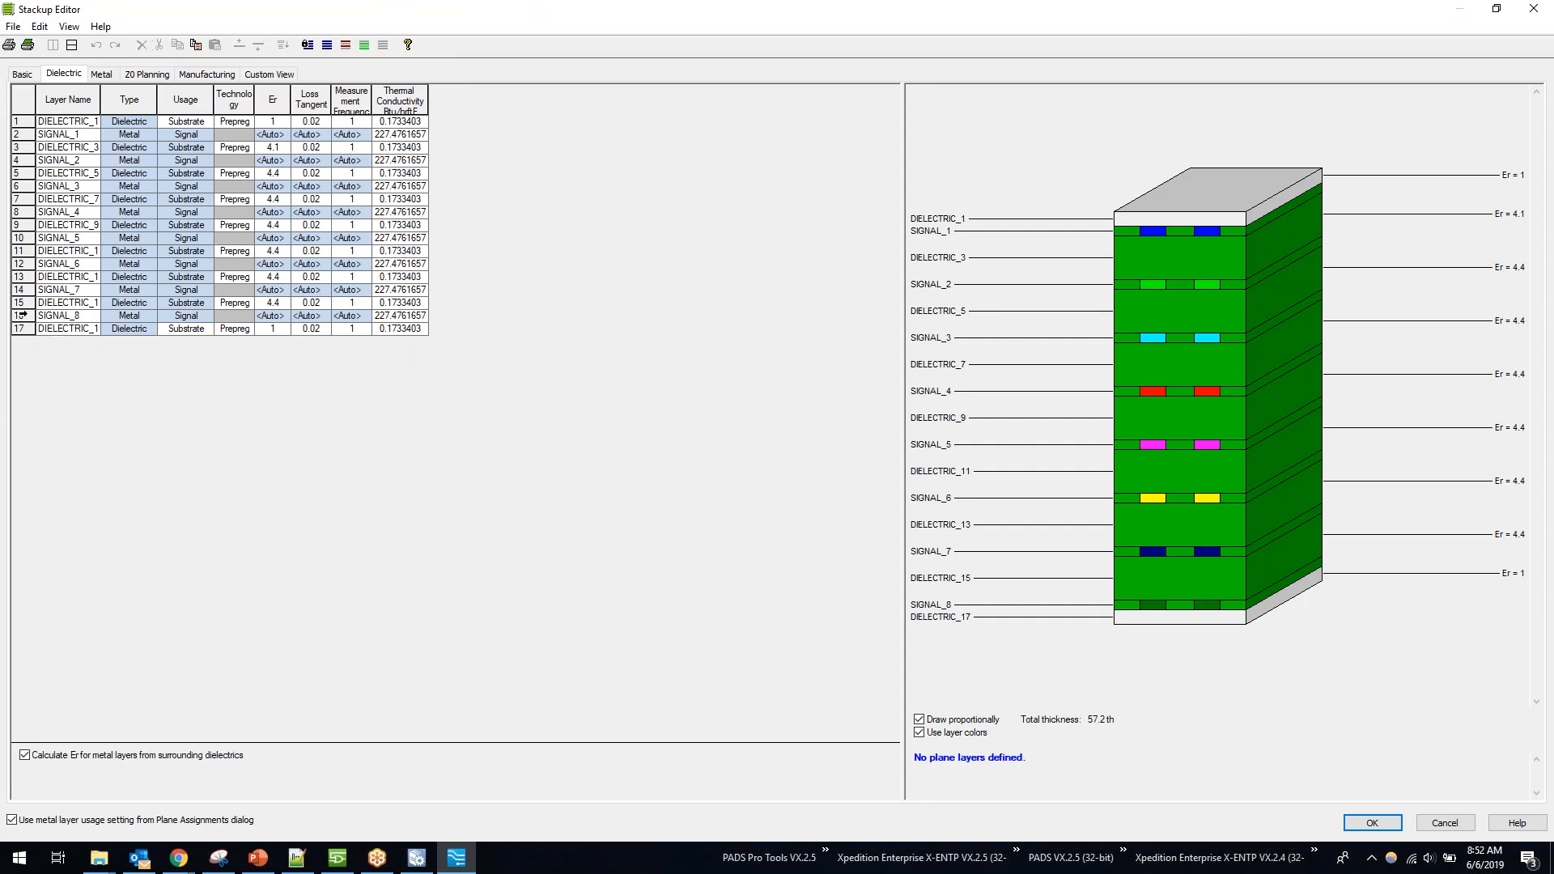
pyautogui.rightClick(23, 316)
pyautogui.moveTo(100, 350)
pyautogui.click(384, 393)
pyautogui.rightClick(22, 320)
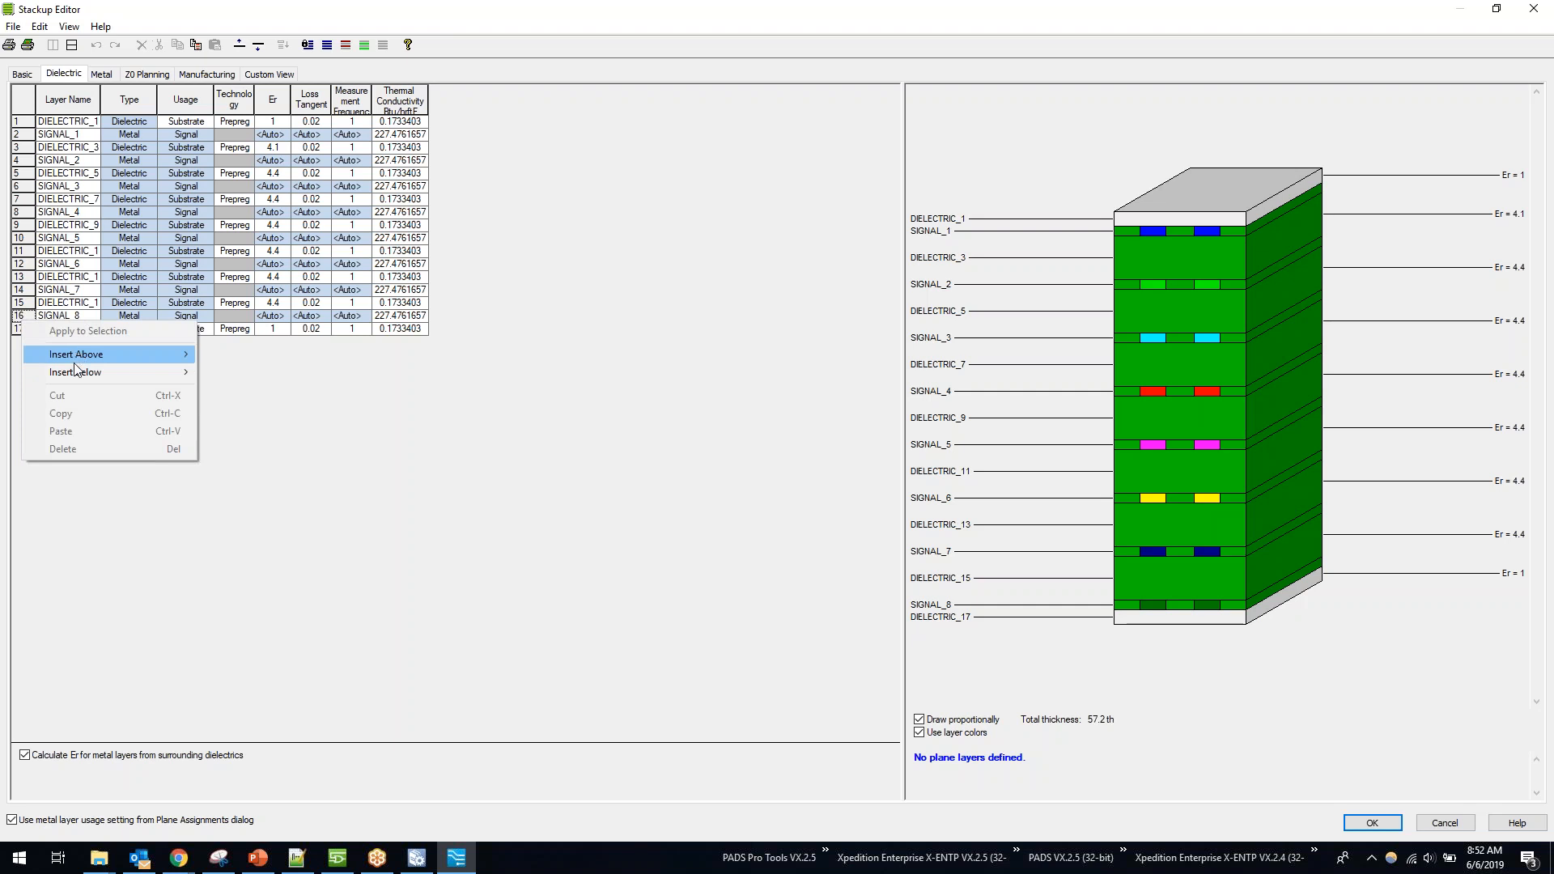
pyautogui.moveTo(72, 375)
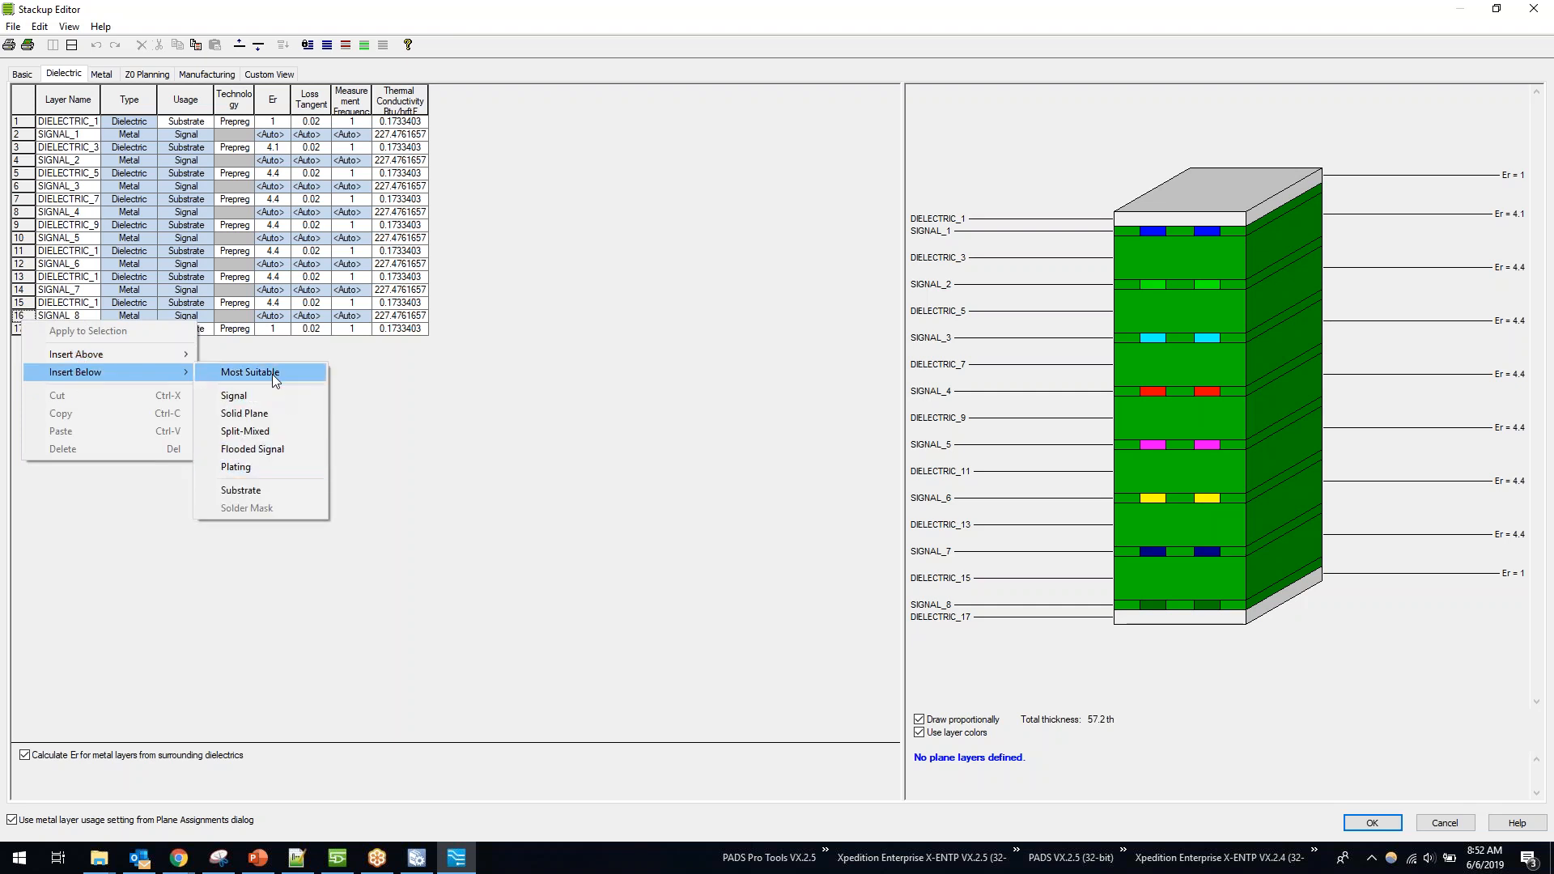
pyautogui.click(248, 375)
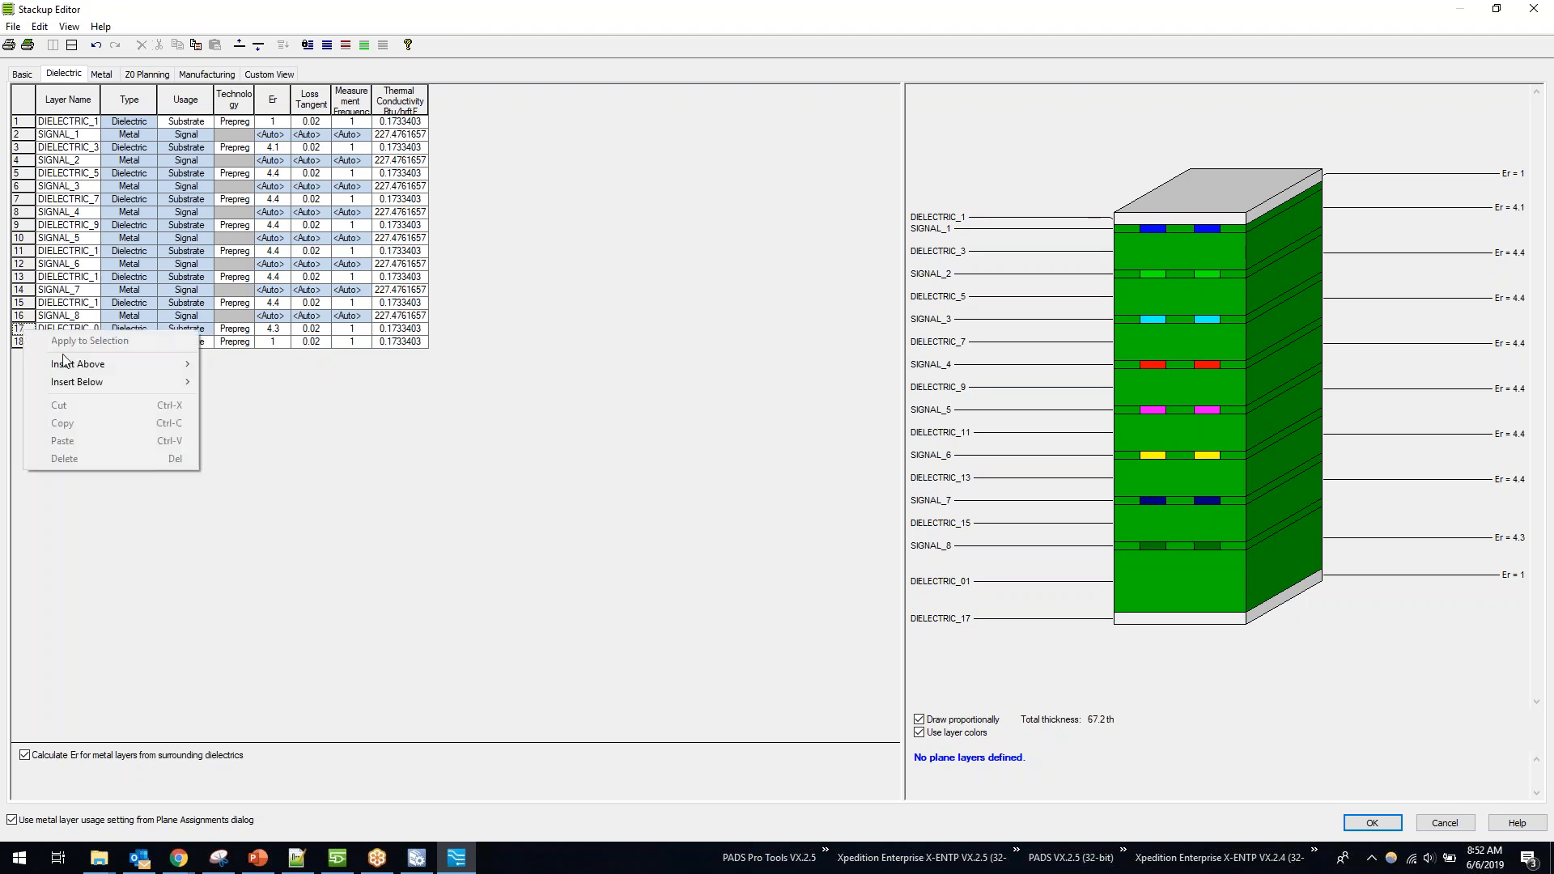
# Step: Insert a Split-Mixed metal layer below the new dielectric layer and name it Plane_1
pyautogui.moveTo(58, 388)
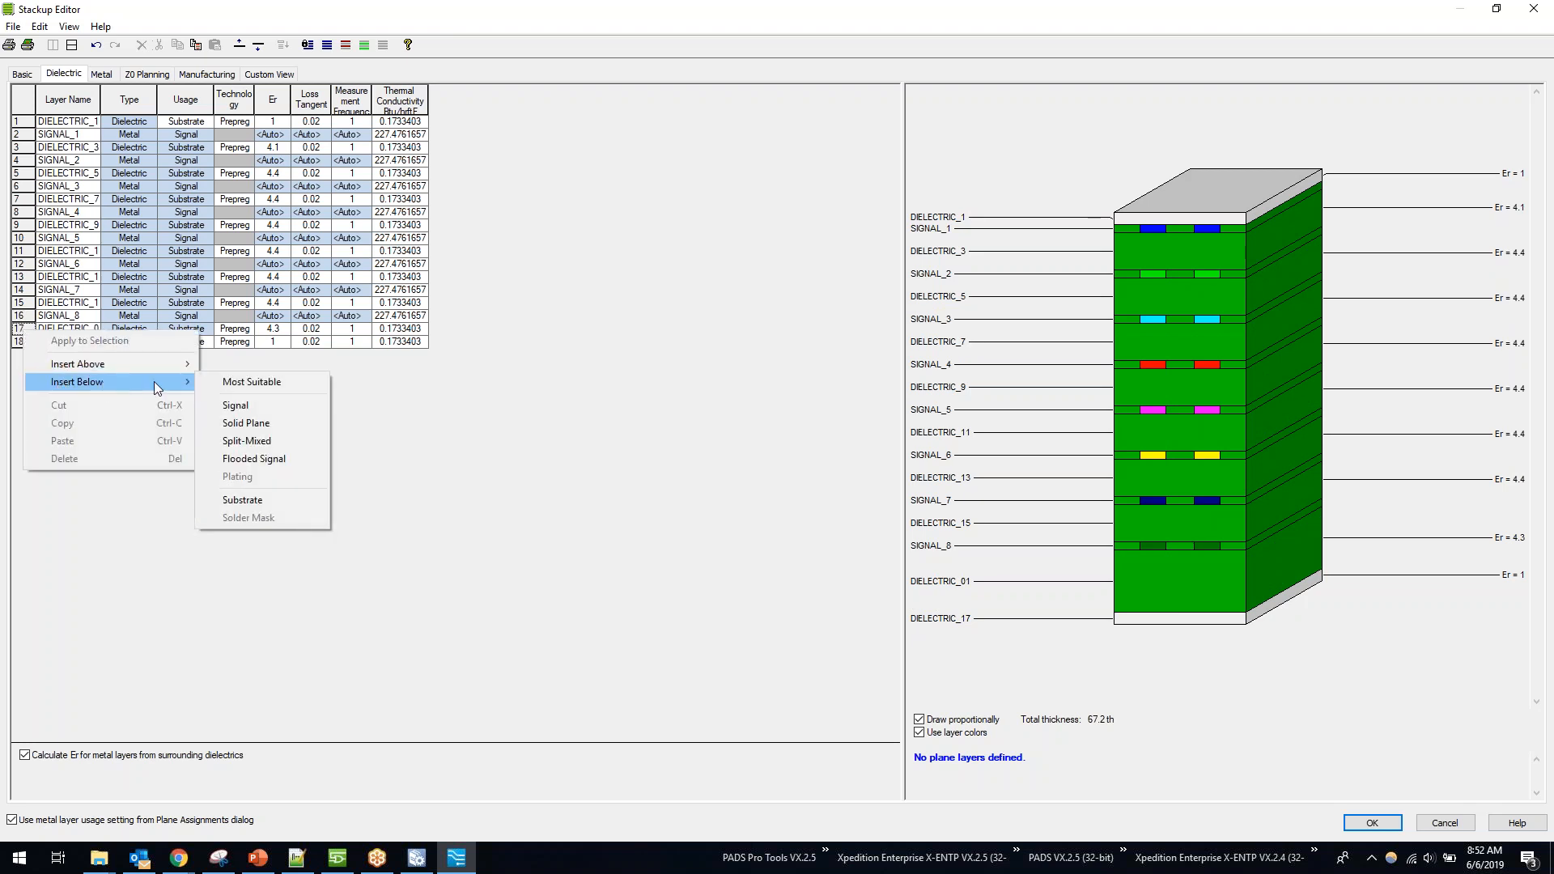
pyautogui.click(274, 438)
pyautogui.doubleClick(88, 343)
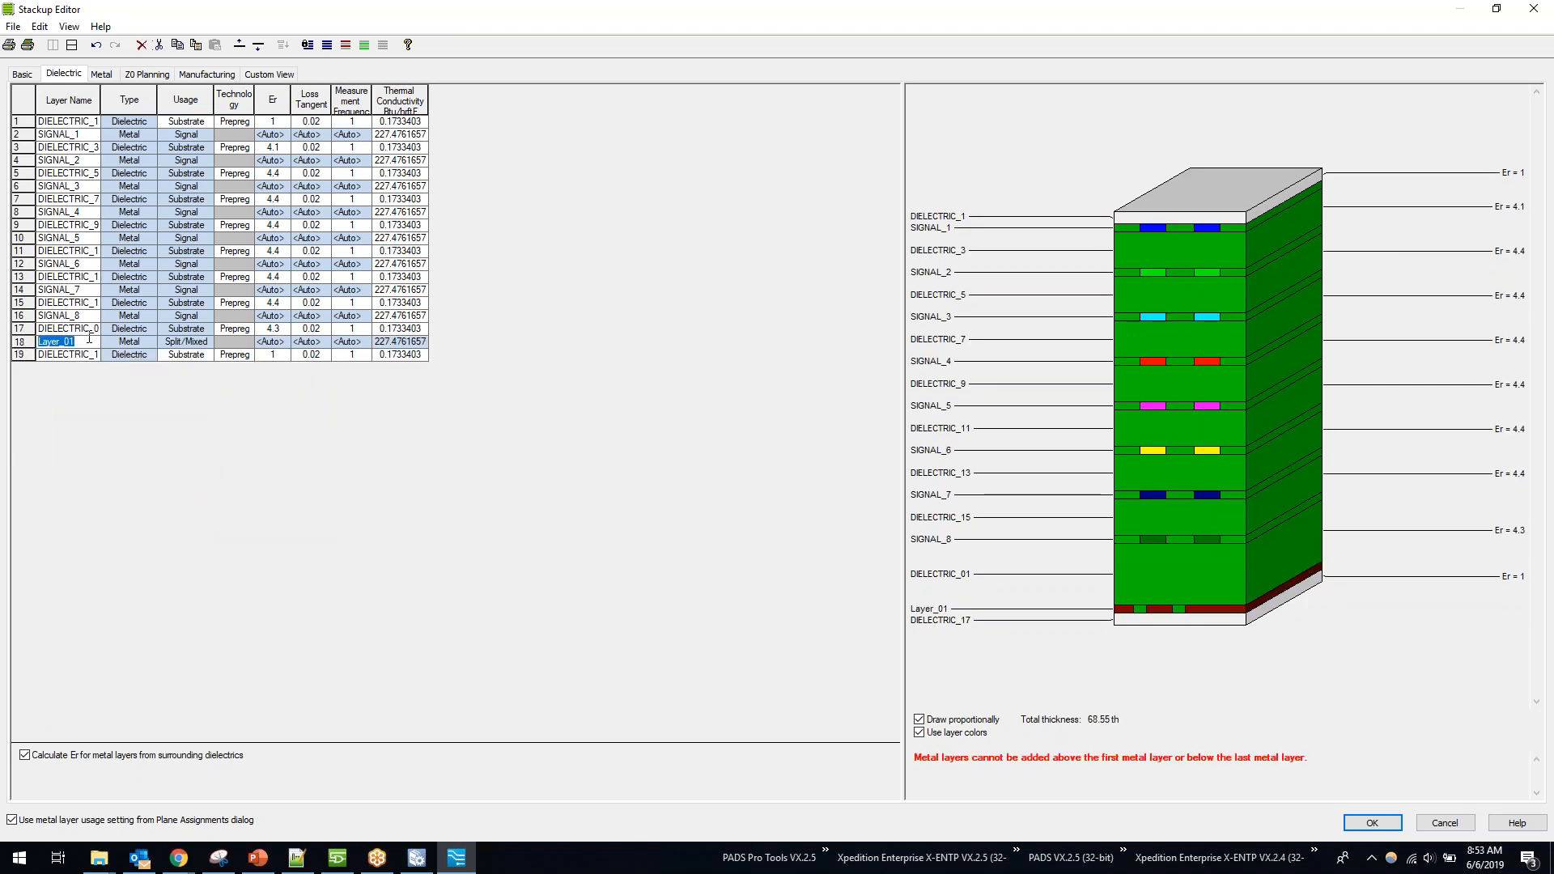
pyautogui.write('Plane_1')
pyautogui.doubleClick(89, 338)
# Step: Insert a layer of the most suitable type above SIGNAL_1
pyautogui.rightClick(17, 137)
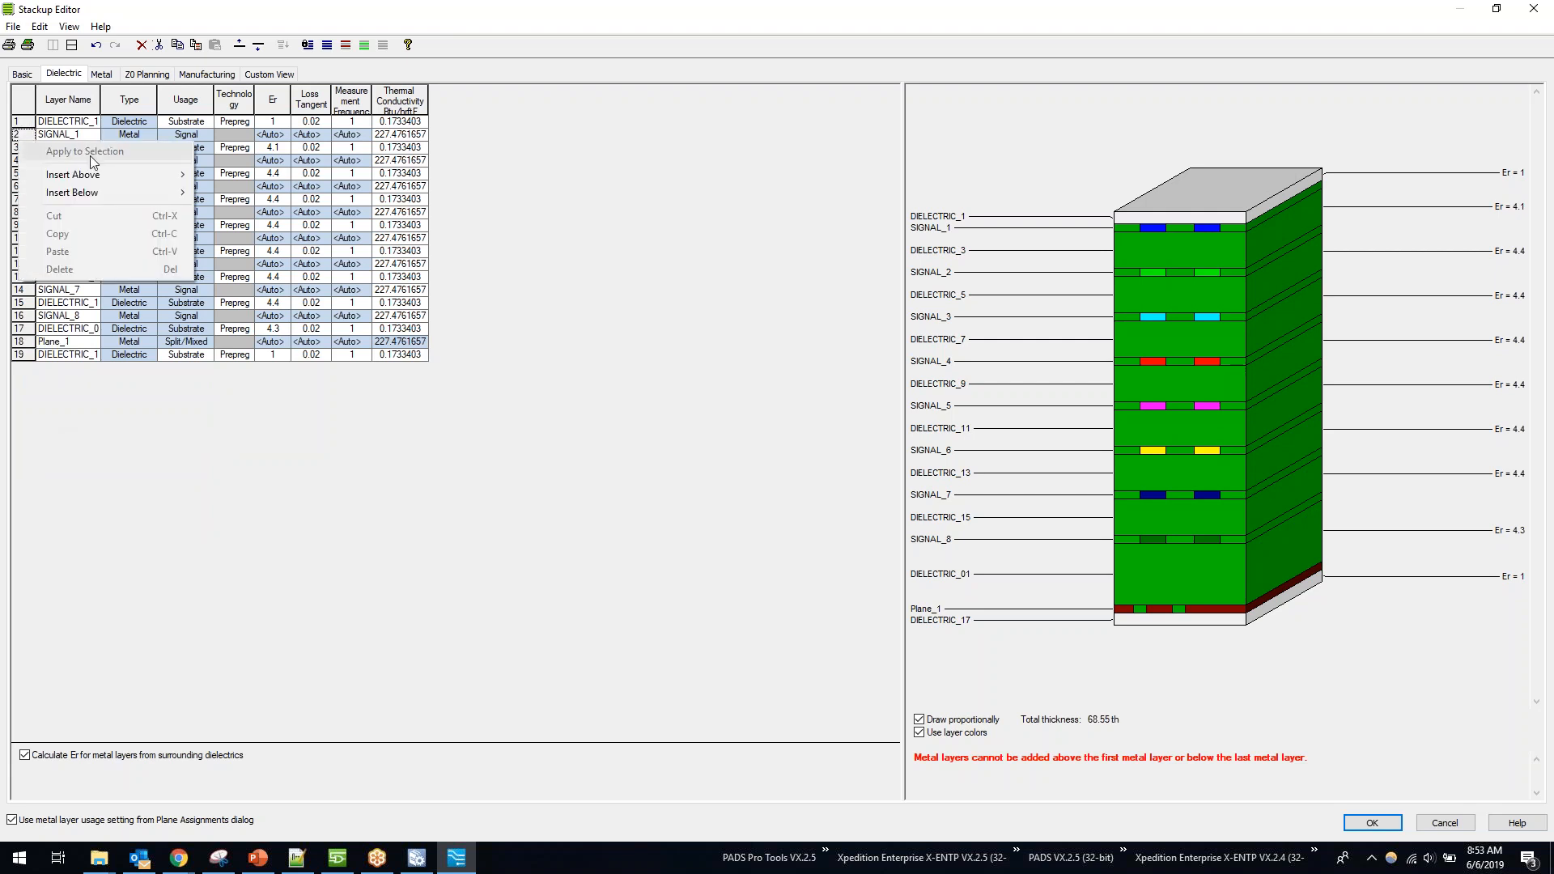
pyautogui.moveTo(79, 181)
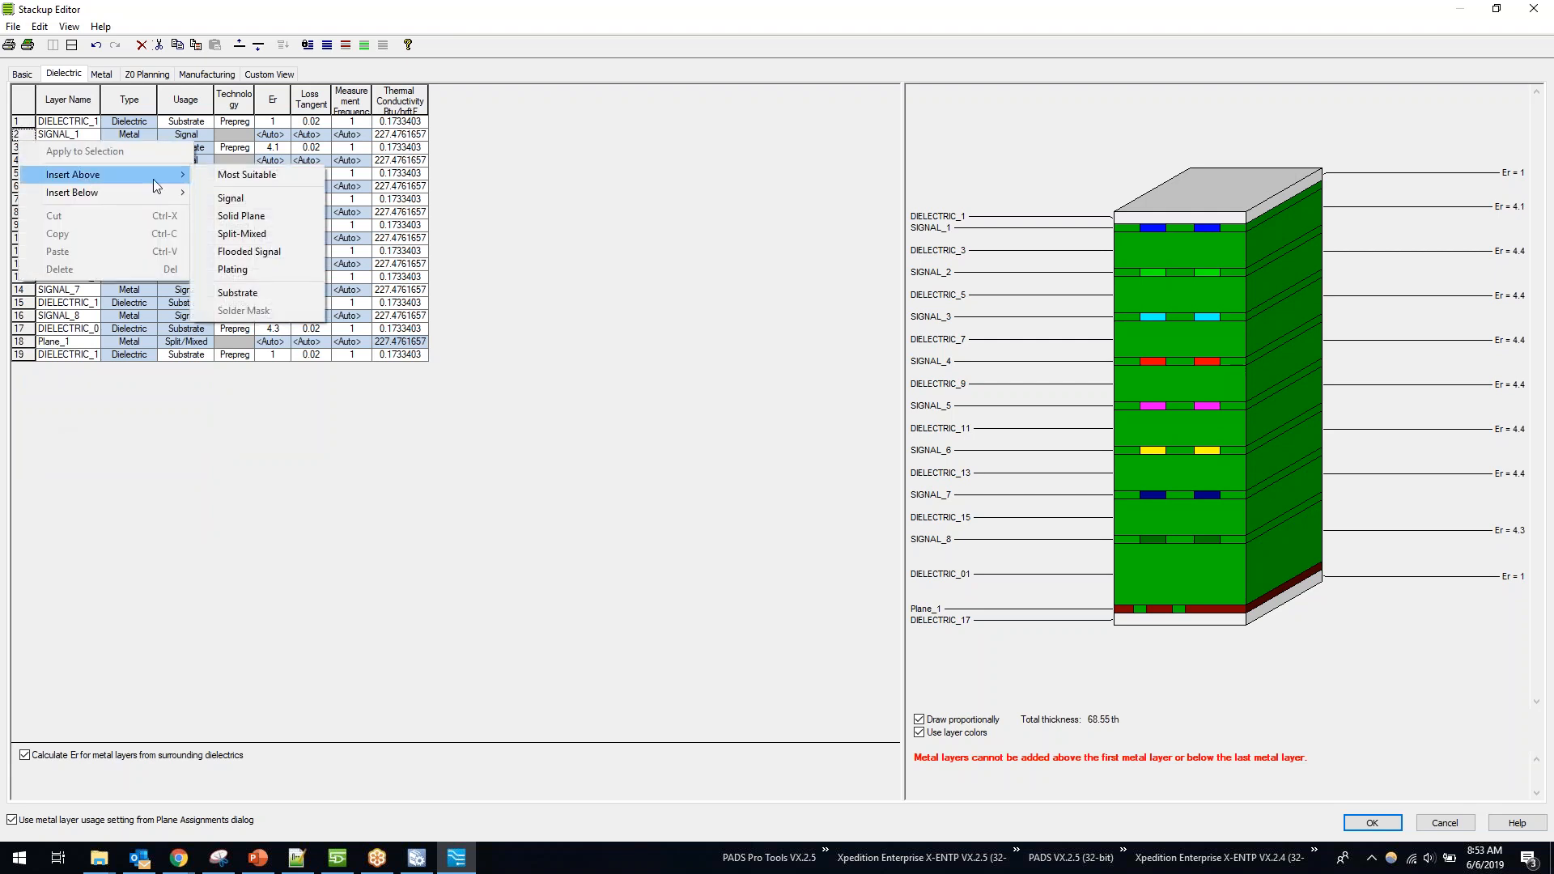
pyautogui.click(212, 168)
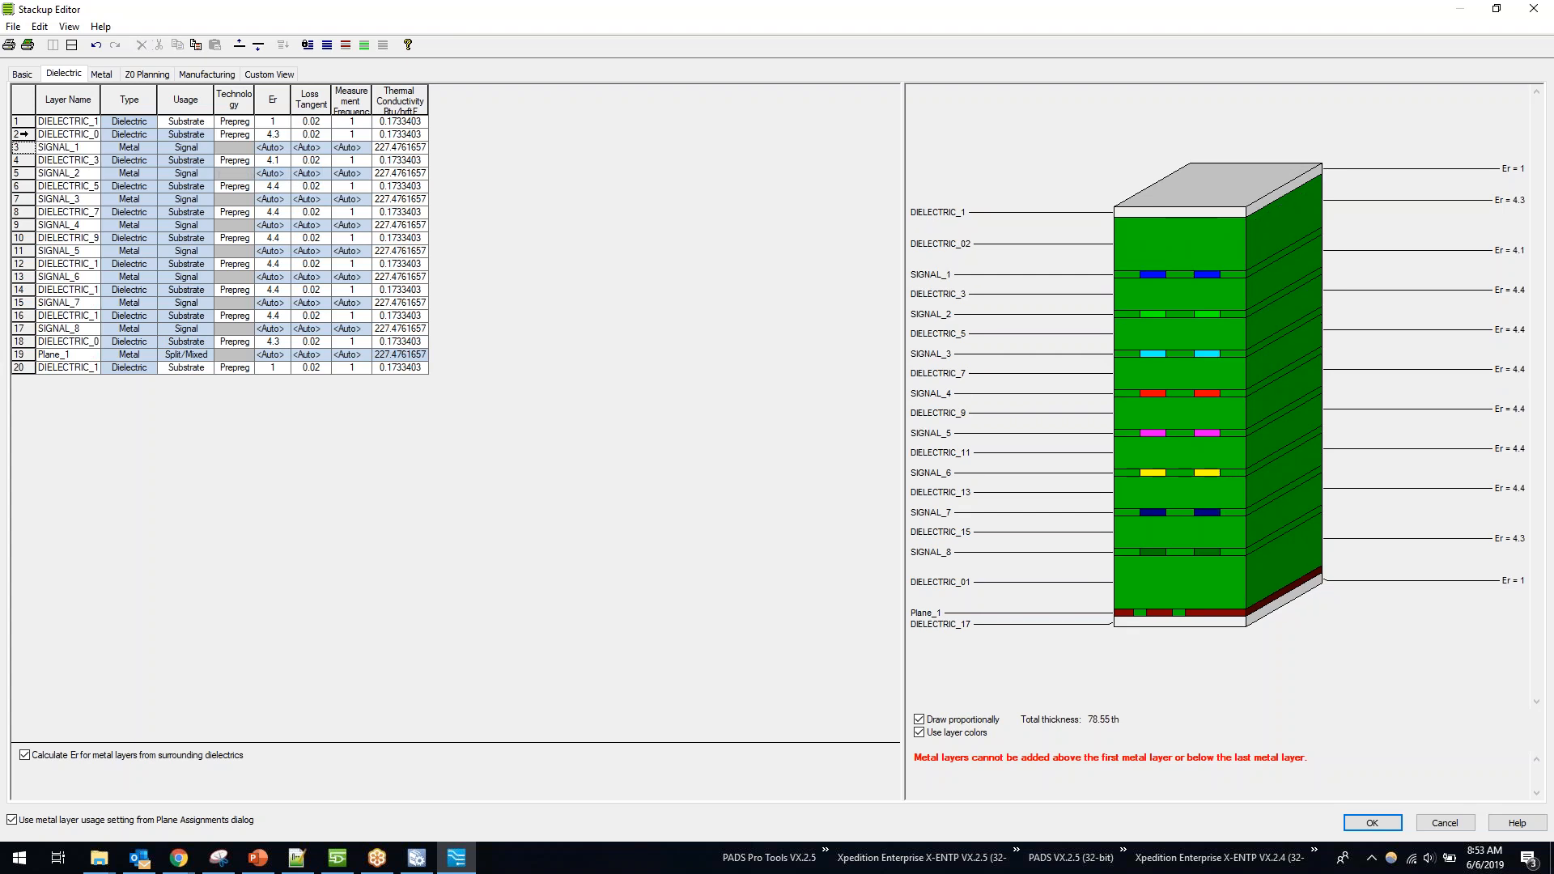
# Step: Insert a Split-Mixed metal layer above the new upper dielectric layer and name it Plane_0
pyautogui.rightClick(23, 135)
pyautogui.moveTo(97, 170)
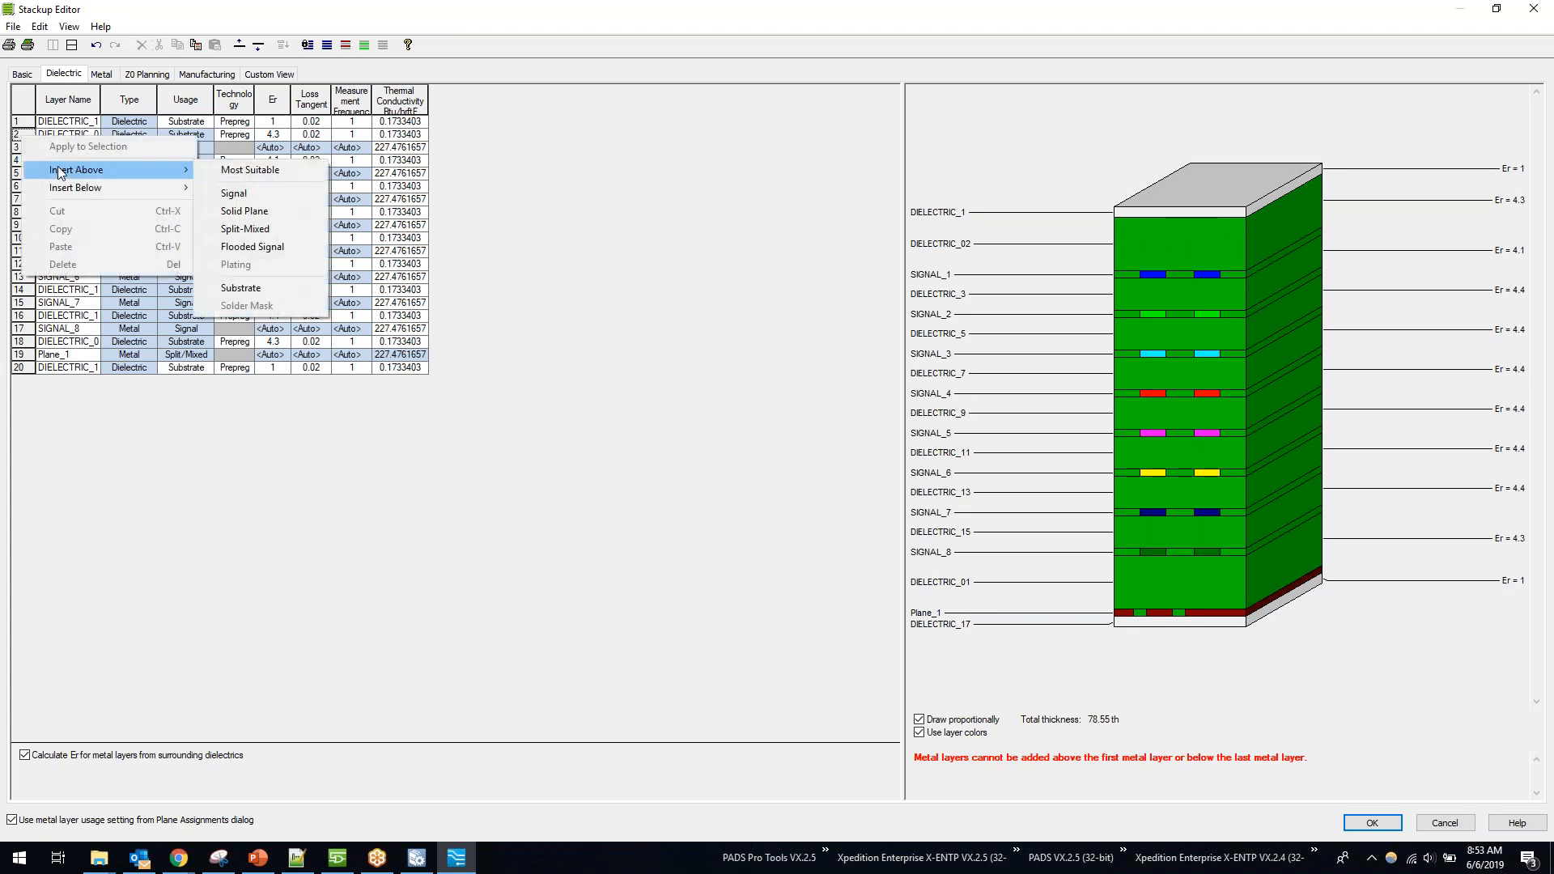
pyautogui.click(273, 229)
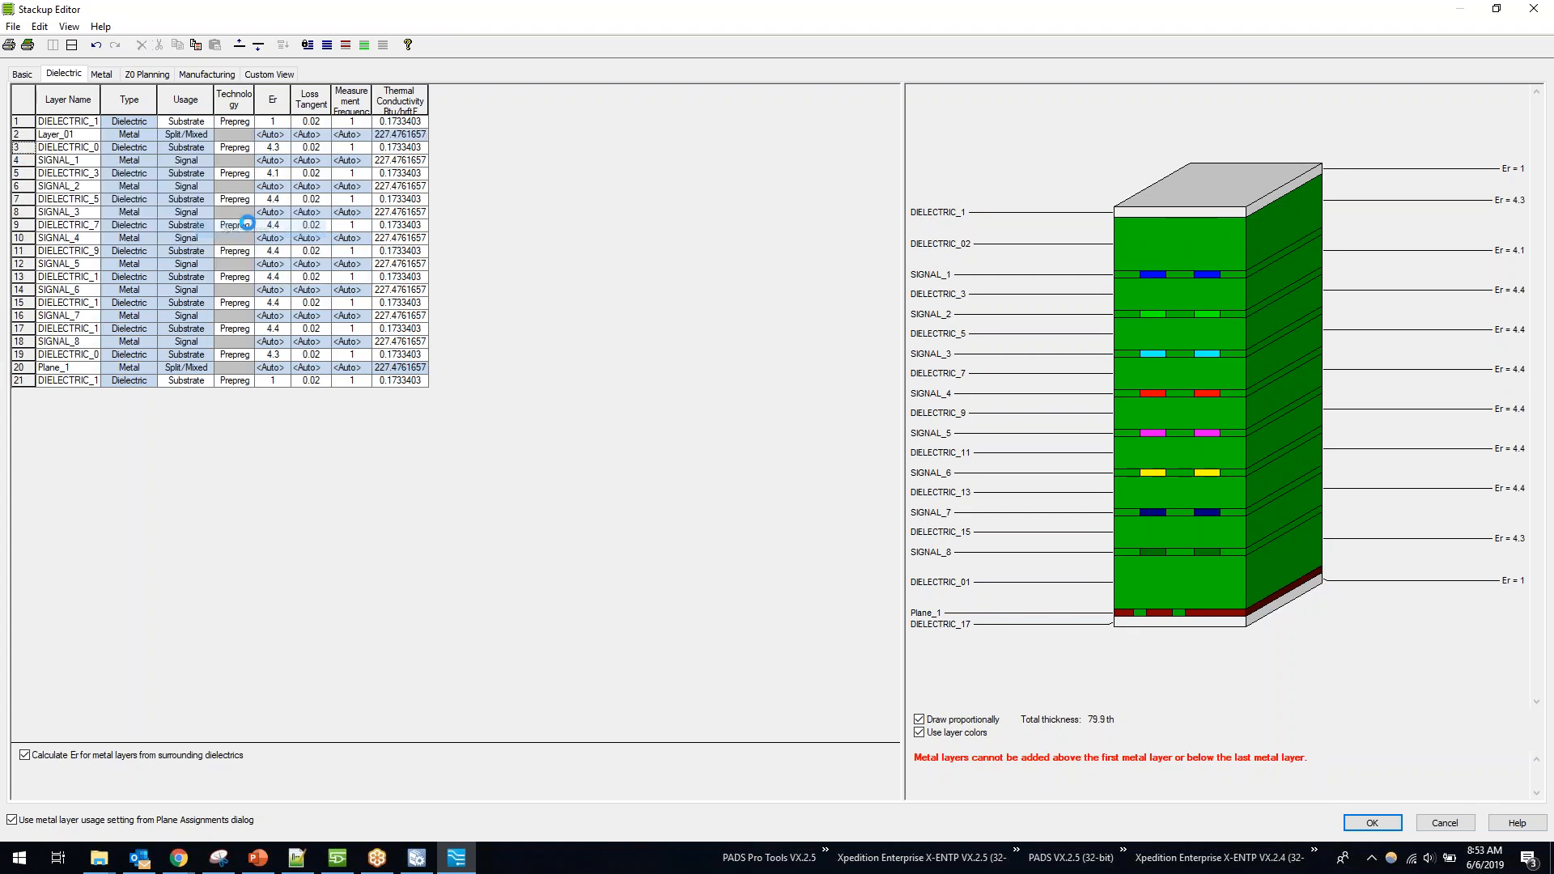
pyautogui.click(73, 134)
pyautogui.moveTo(80, 133); pyautogui.dragTo(7, 134)
pyautogui.write('Pl')
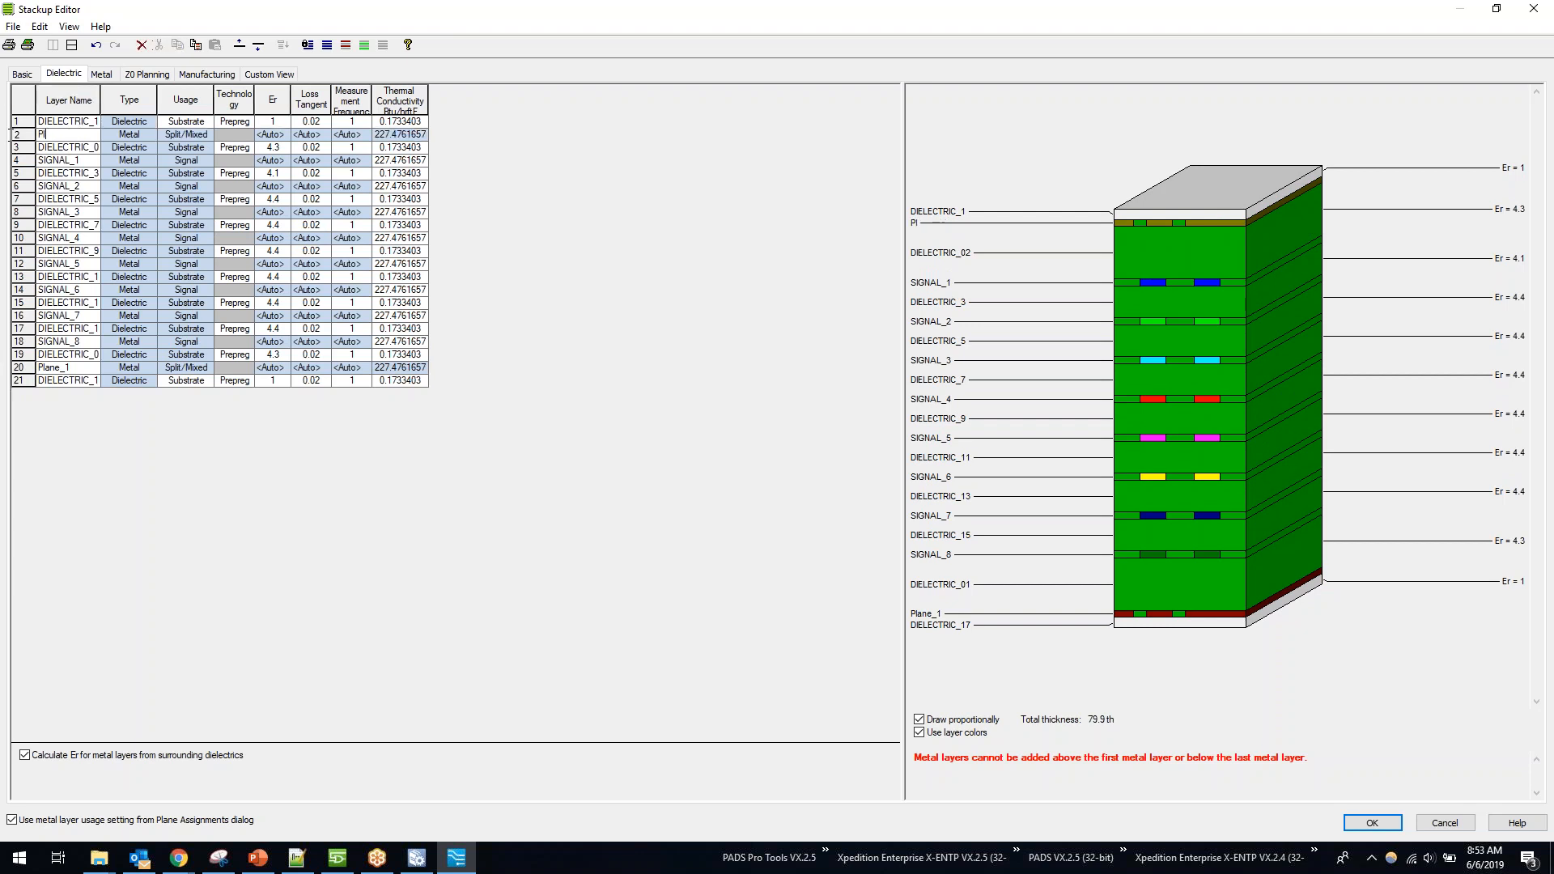
pyautogui.write('ane_0')
# Step: Set the stackup's Z0 planning to Single trace
pyautogui.click(156, 76)
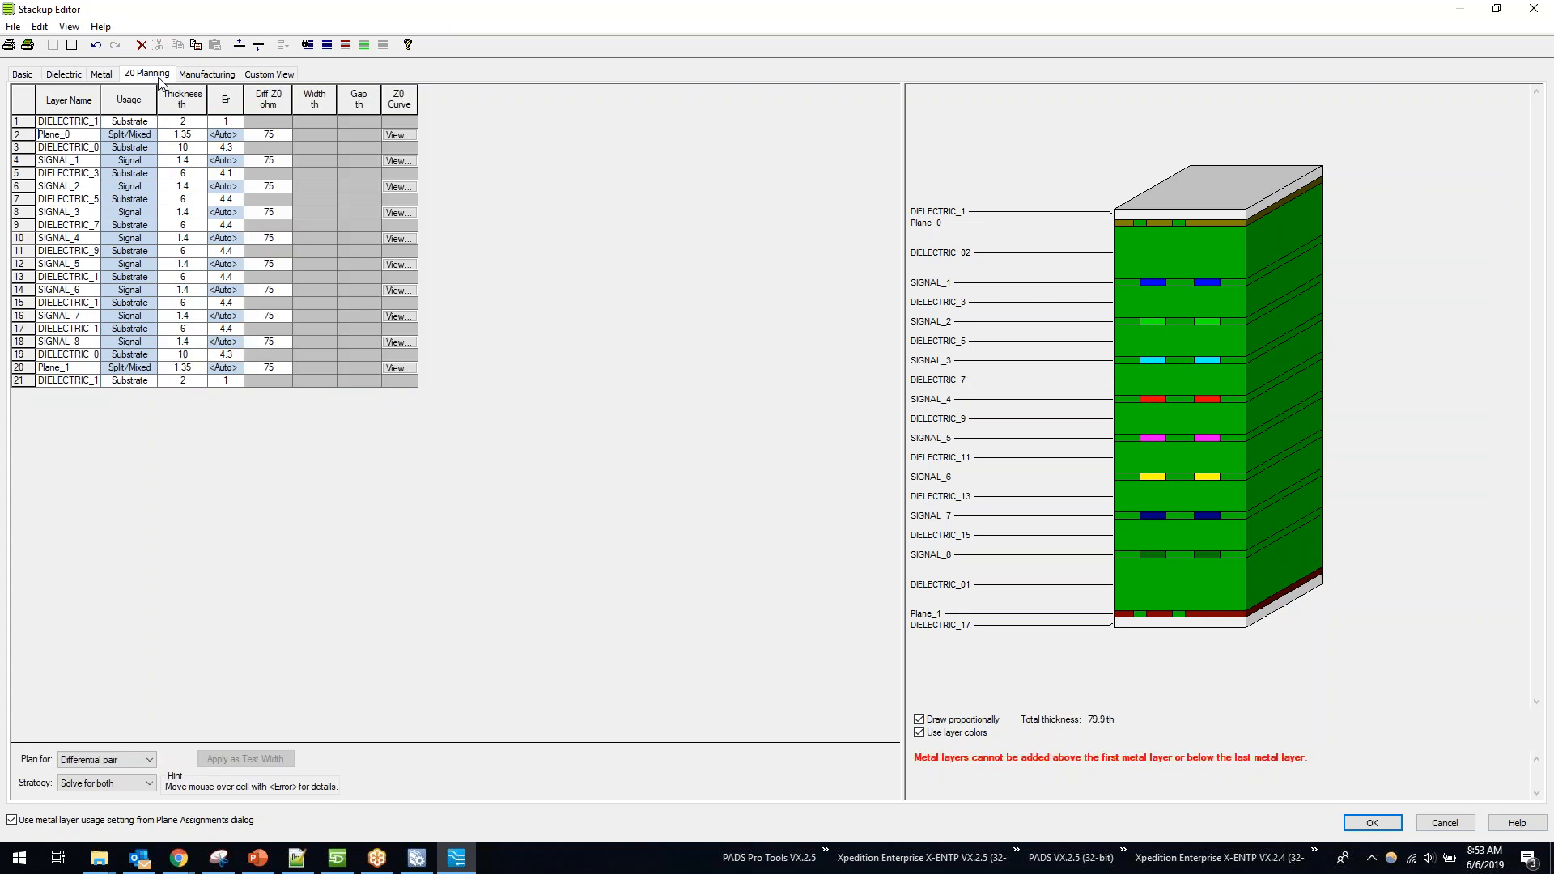
pyautogui.click(108, 759)
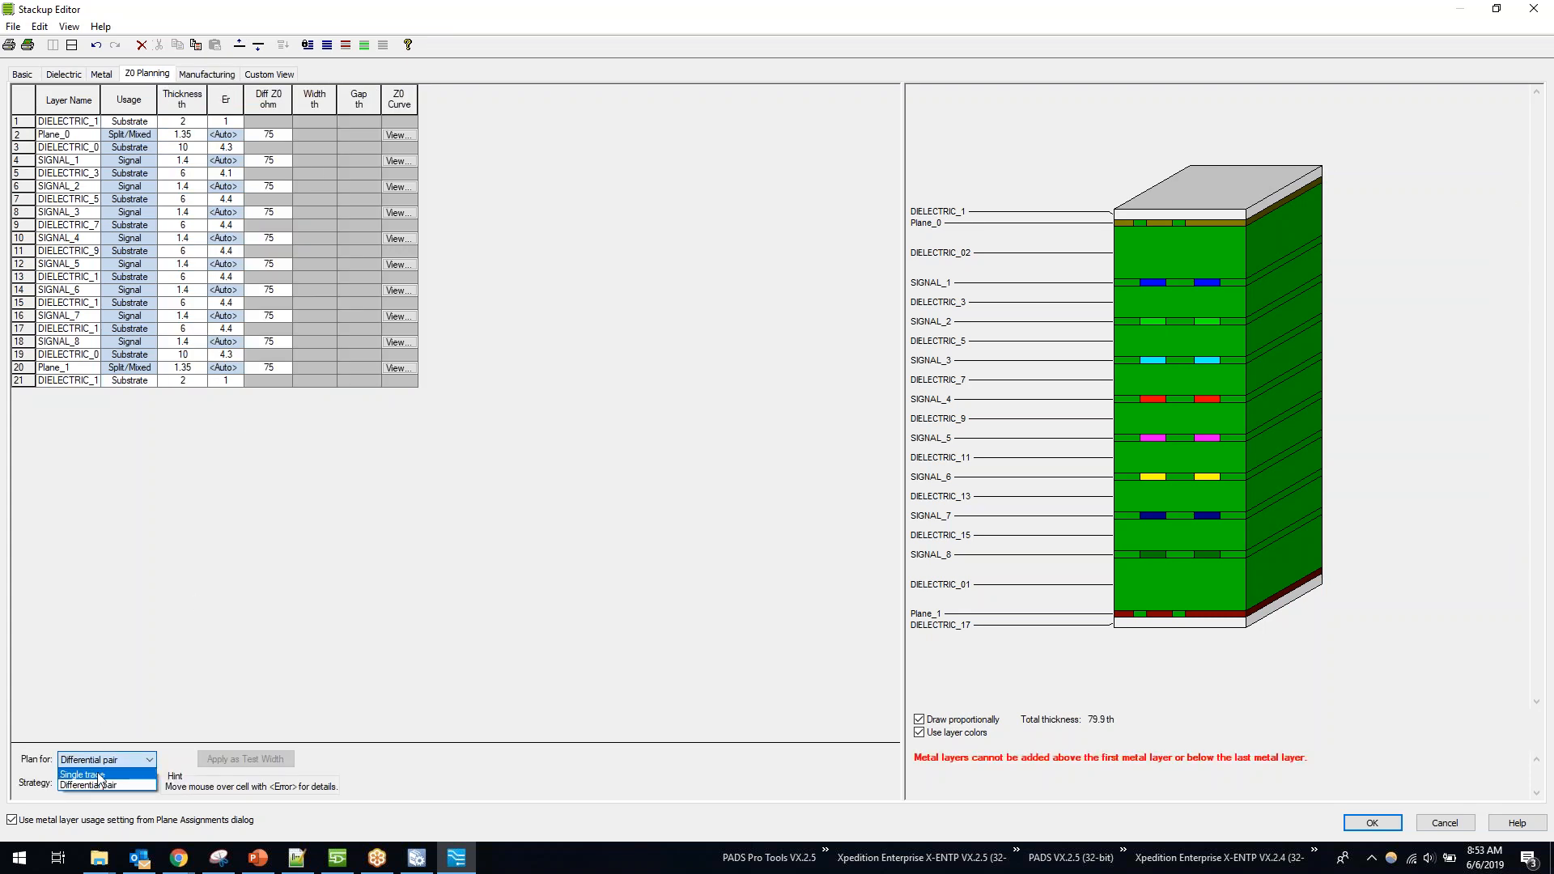
pyautogui.click(99, 776)
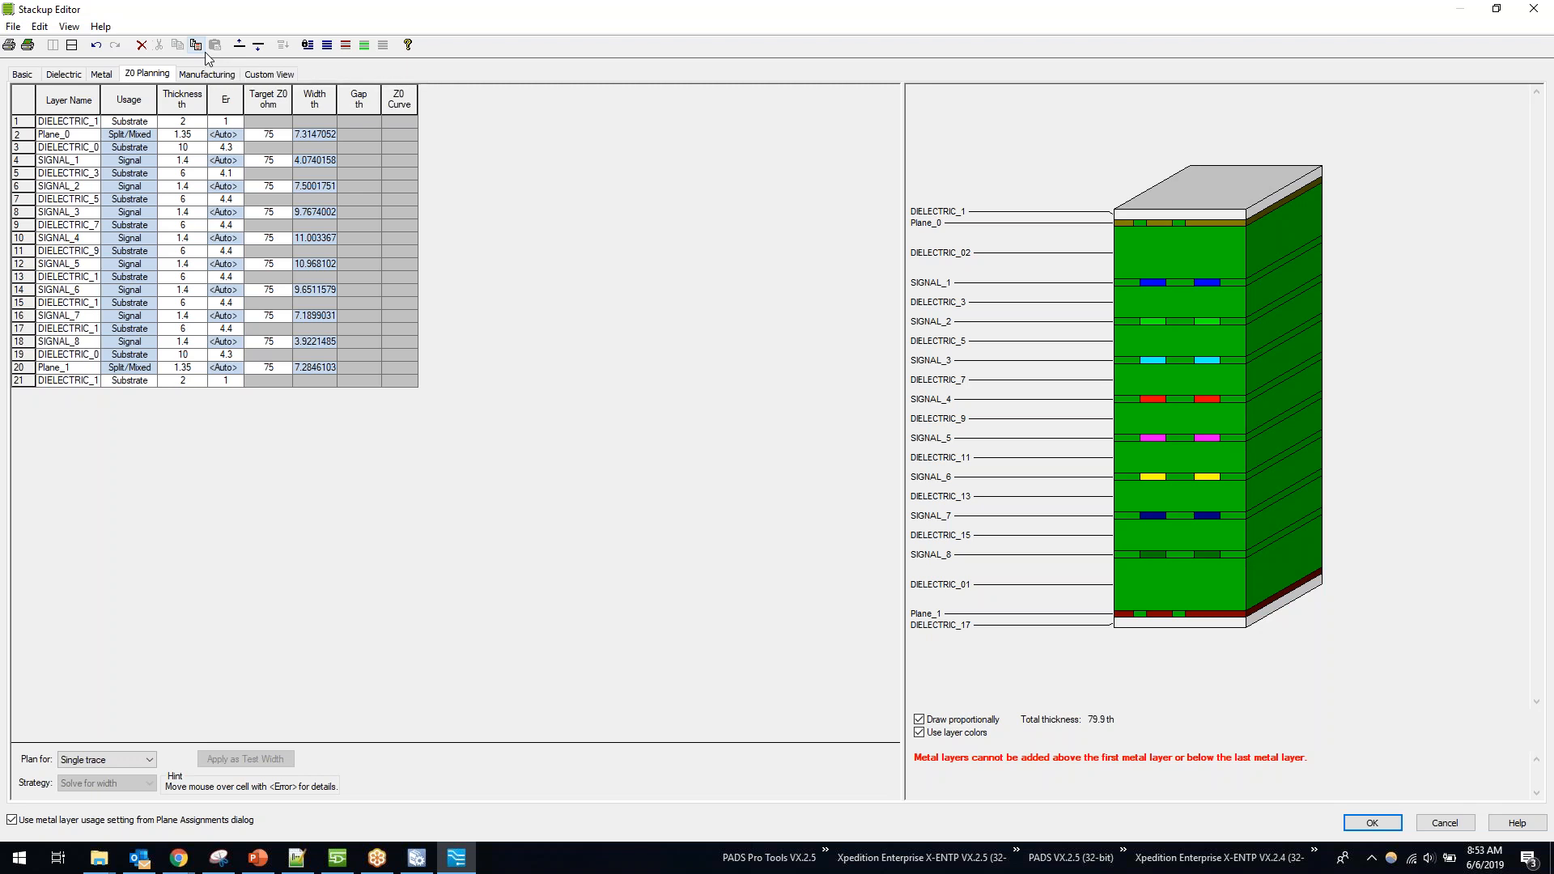
pyautogui.click(19, 857)
pyautogui.write('word')
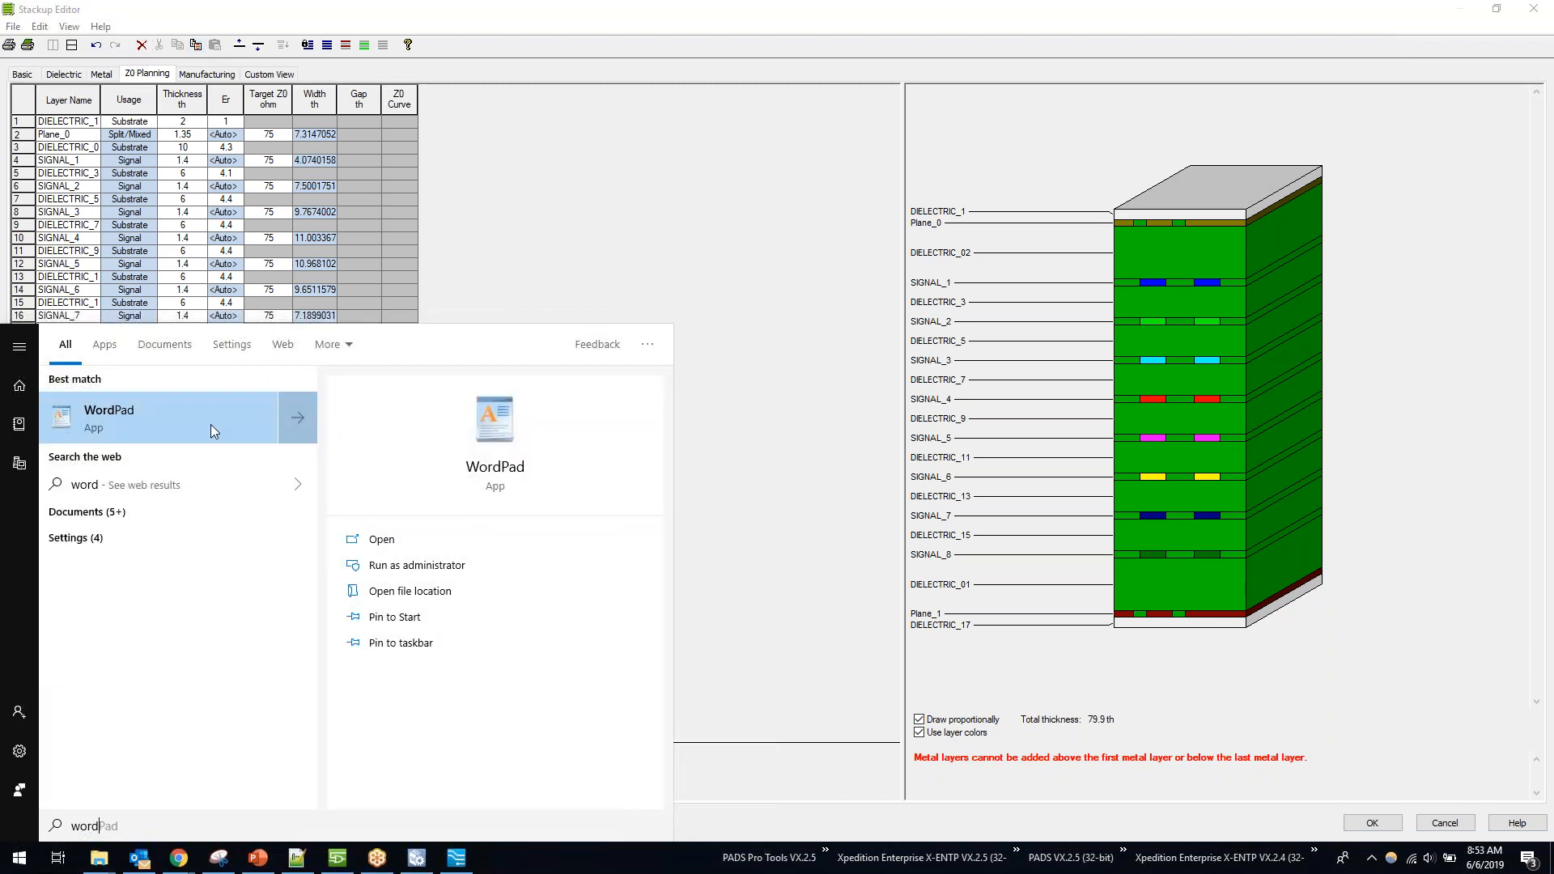
pyautogui.press('BackSpace')
pyautogui.press('BackSpace')
pyautogui.press('BackSpace')
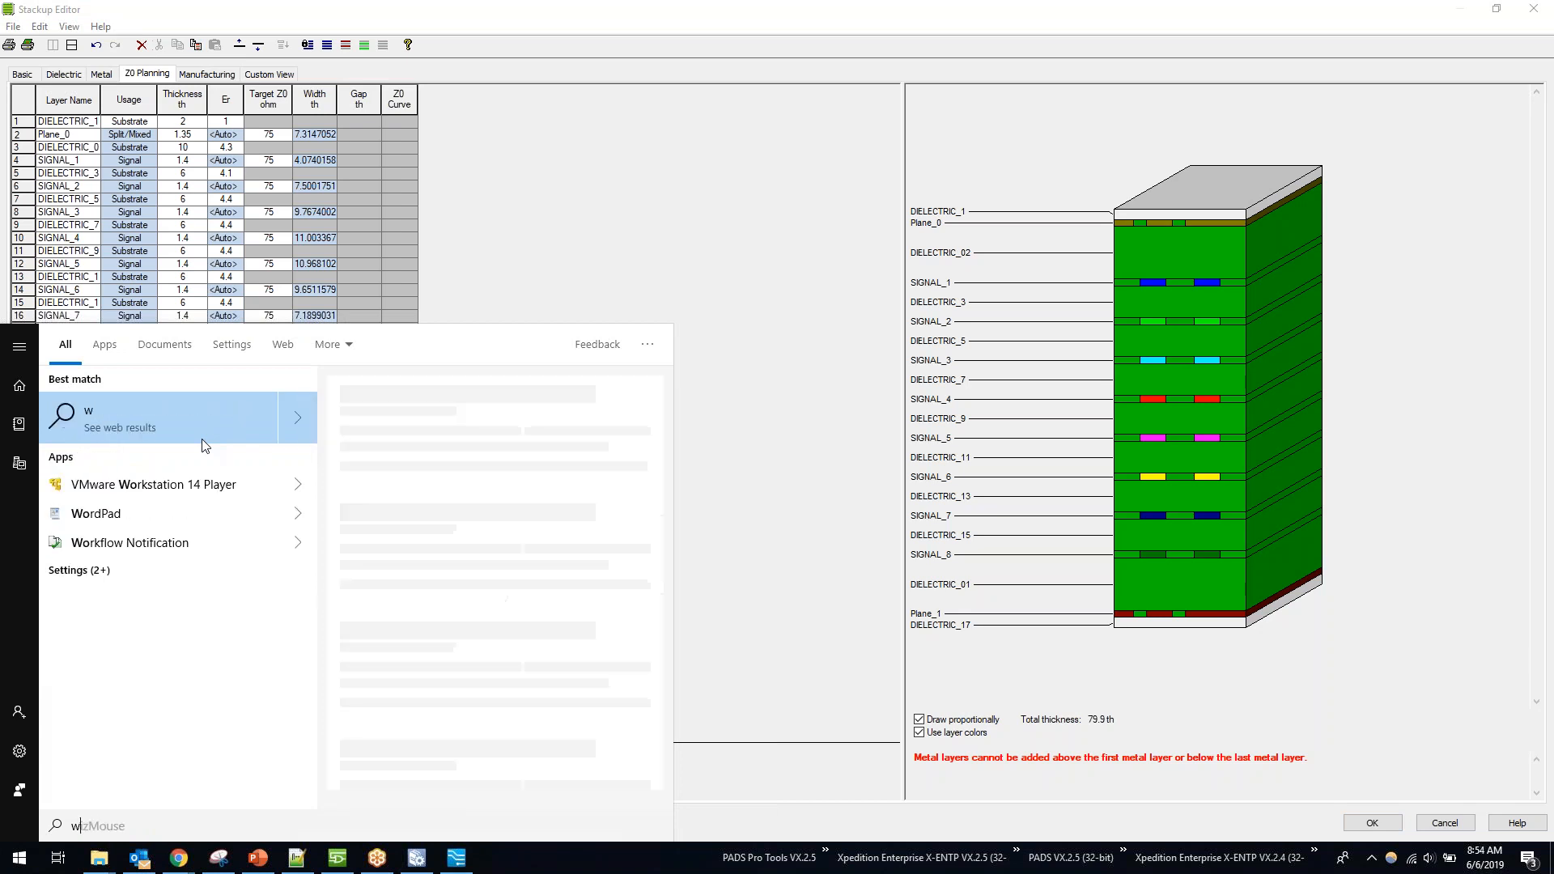
pyautogui.press('BackSpace')
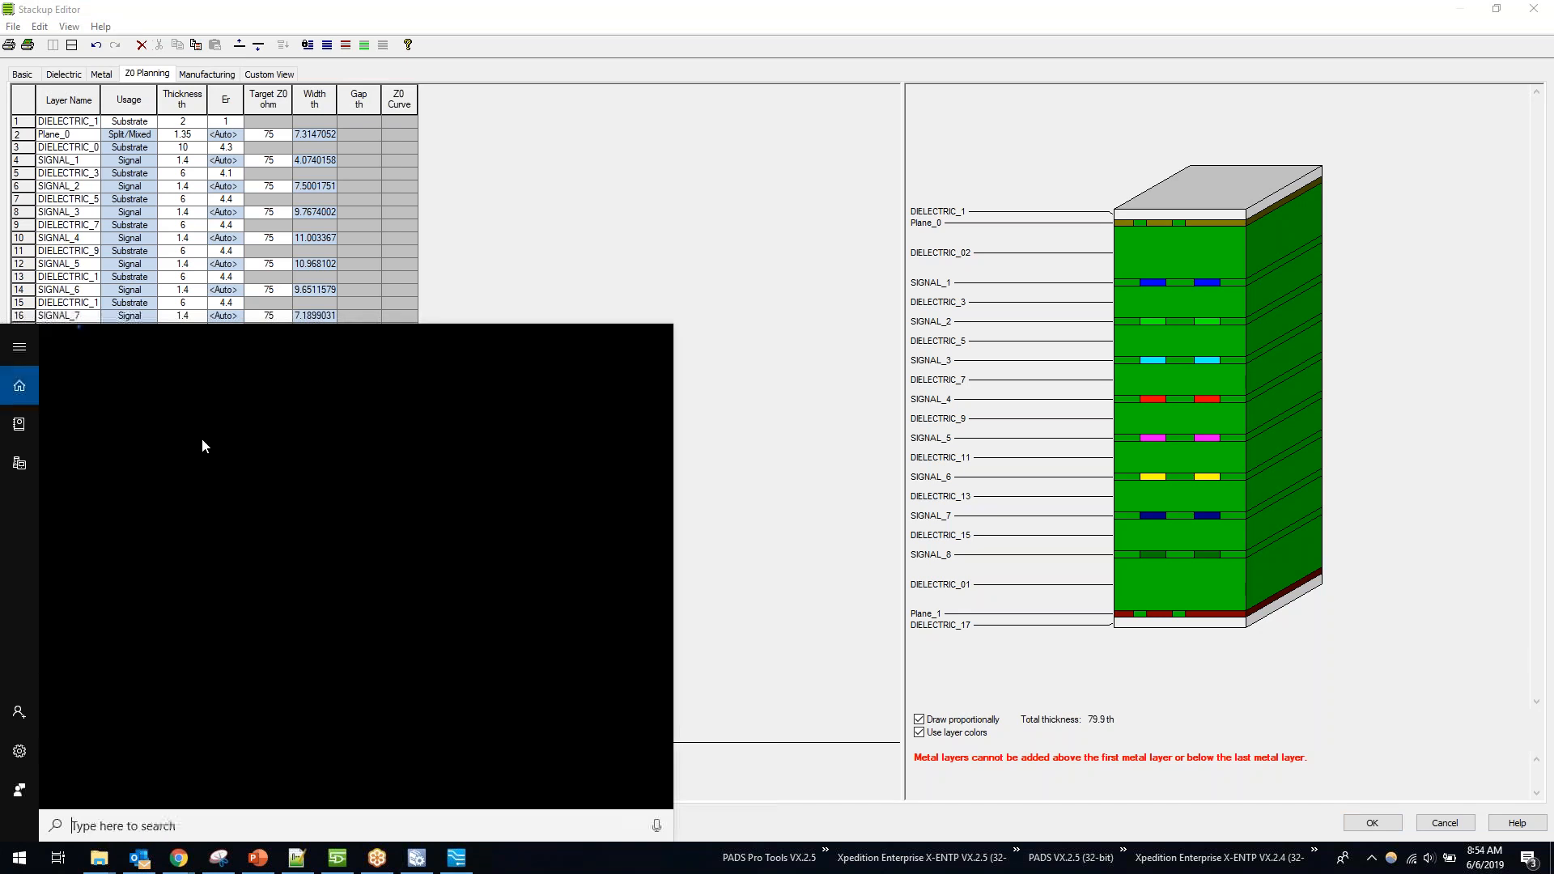
pyautogui.write('office')
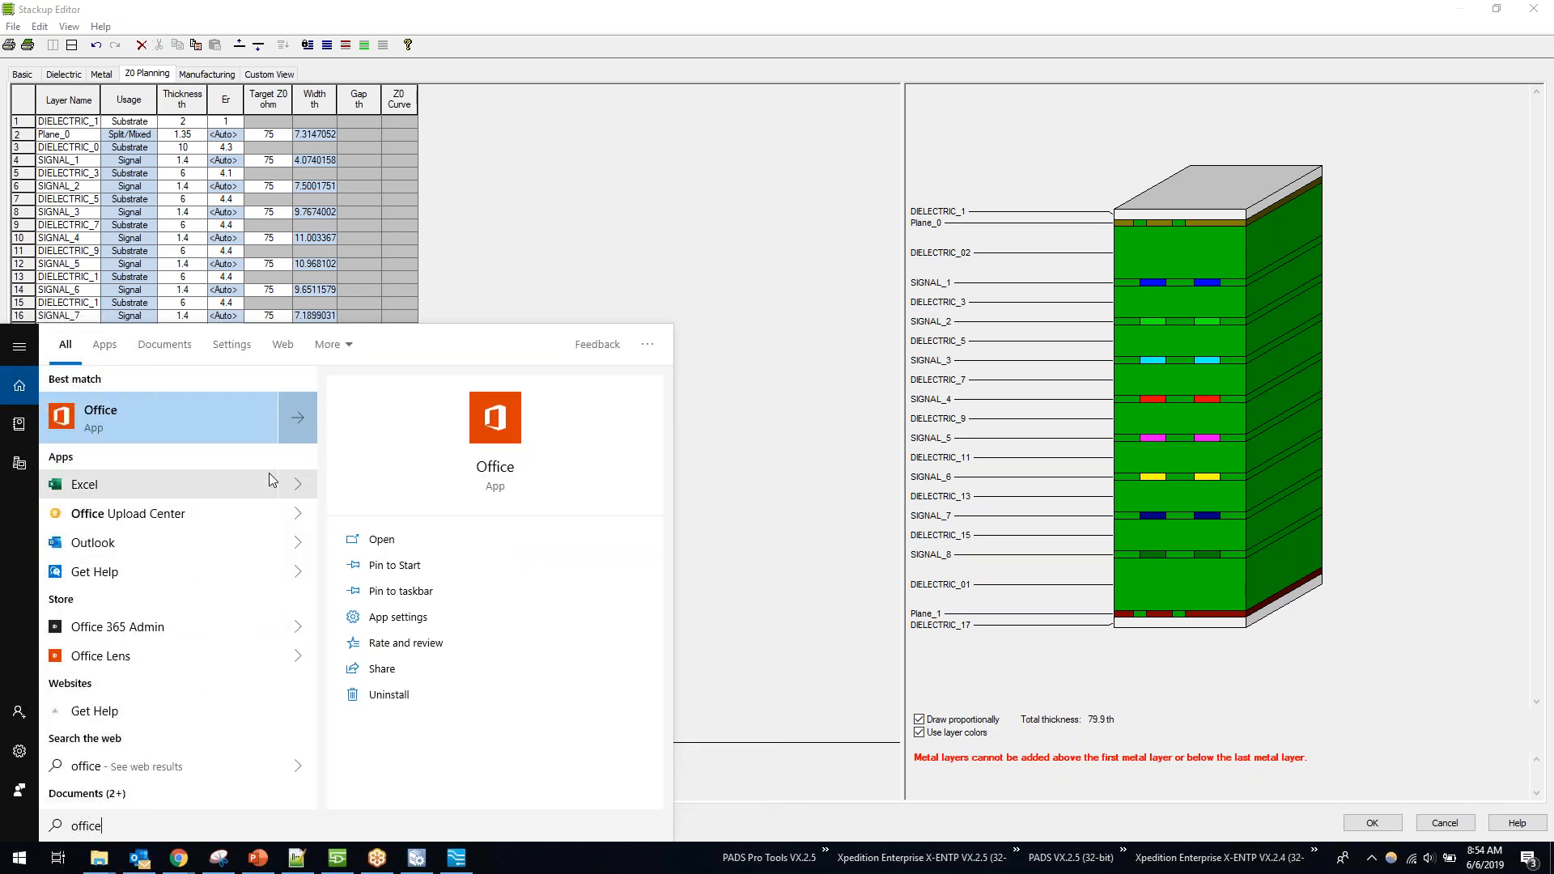
pyautogui.press('BackSpace')
pyautogui.press('BackSpace')
pyautogui.press('BackSpace')
pyautogui.press('BackSpace')
pyautogui.press('BackSpace')
pyautogui.press('BackSpace')
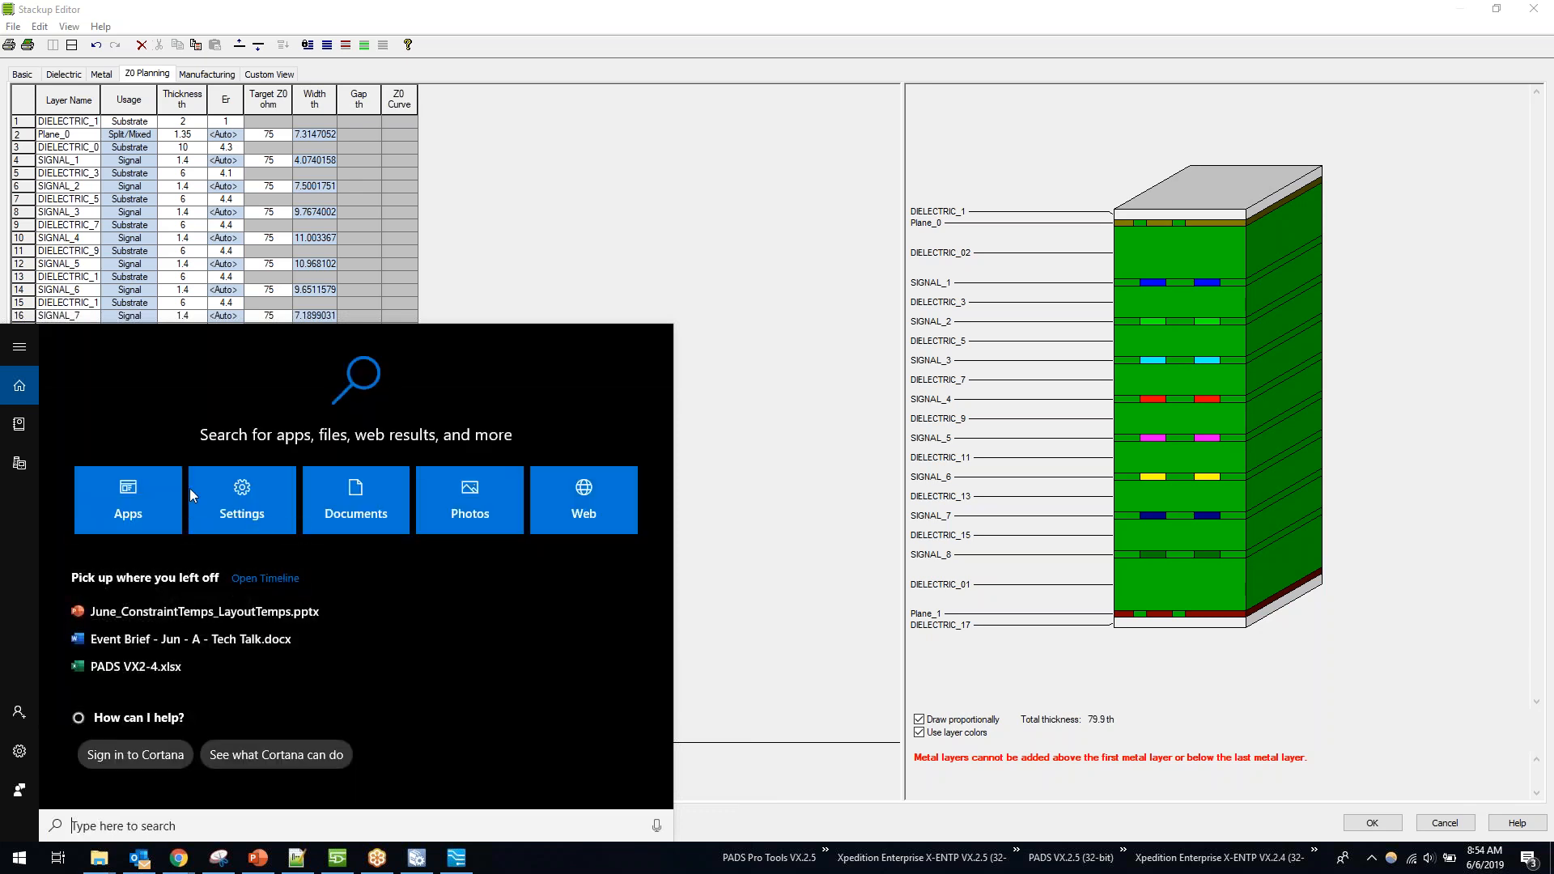
pyautogui.write('word')
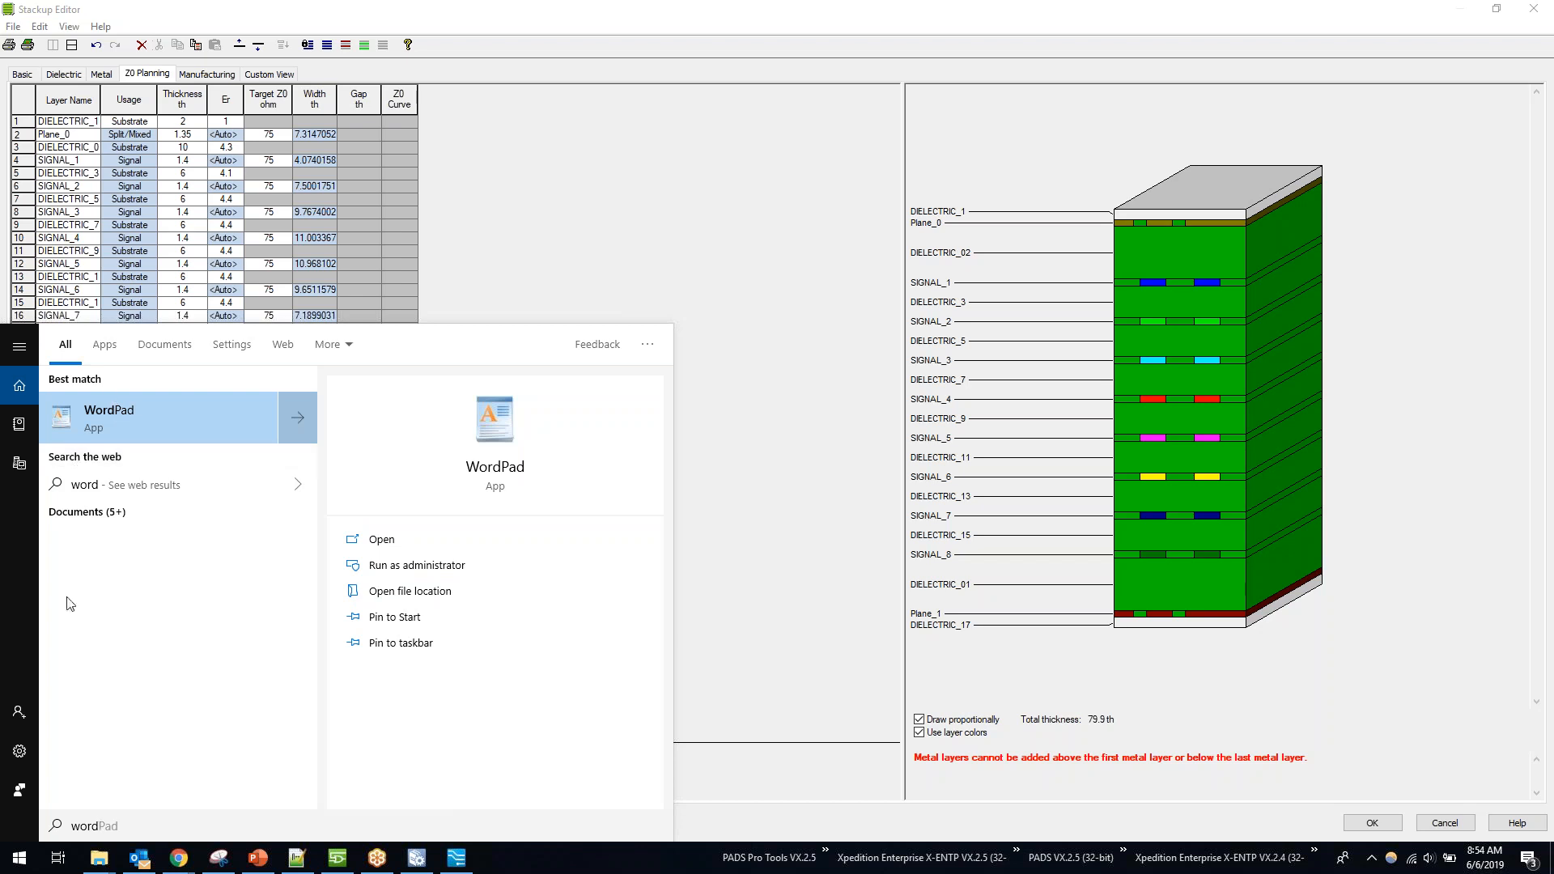
pyautogui.press('BackSpace')
pyautogui.press('BackSpace')
pyautogui.press('BackSpace')
pyautogui.press('BackSpace')
# Step: Paste the copied layer stackup picture into Paint and enlarge it slightly, closing Paint without saving
pyautogui.write('pain')
pyautogui.click(251, 420)
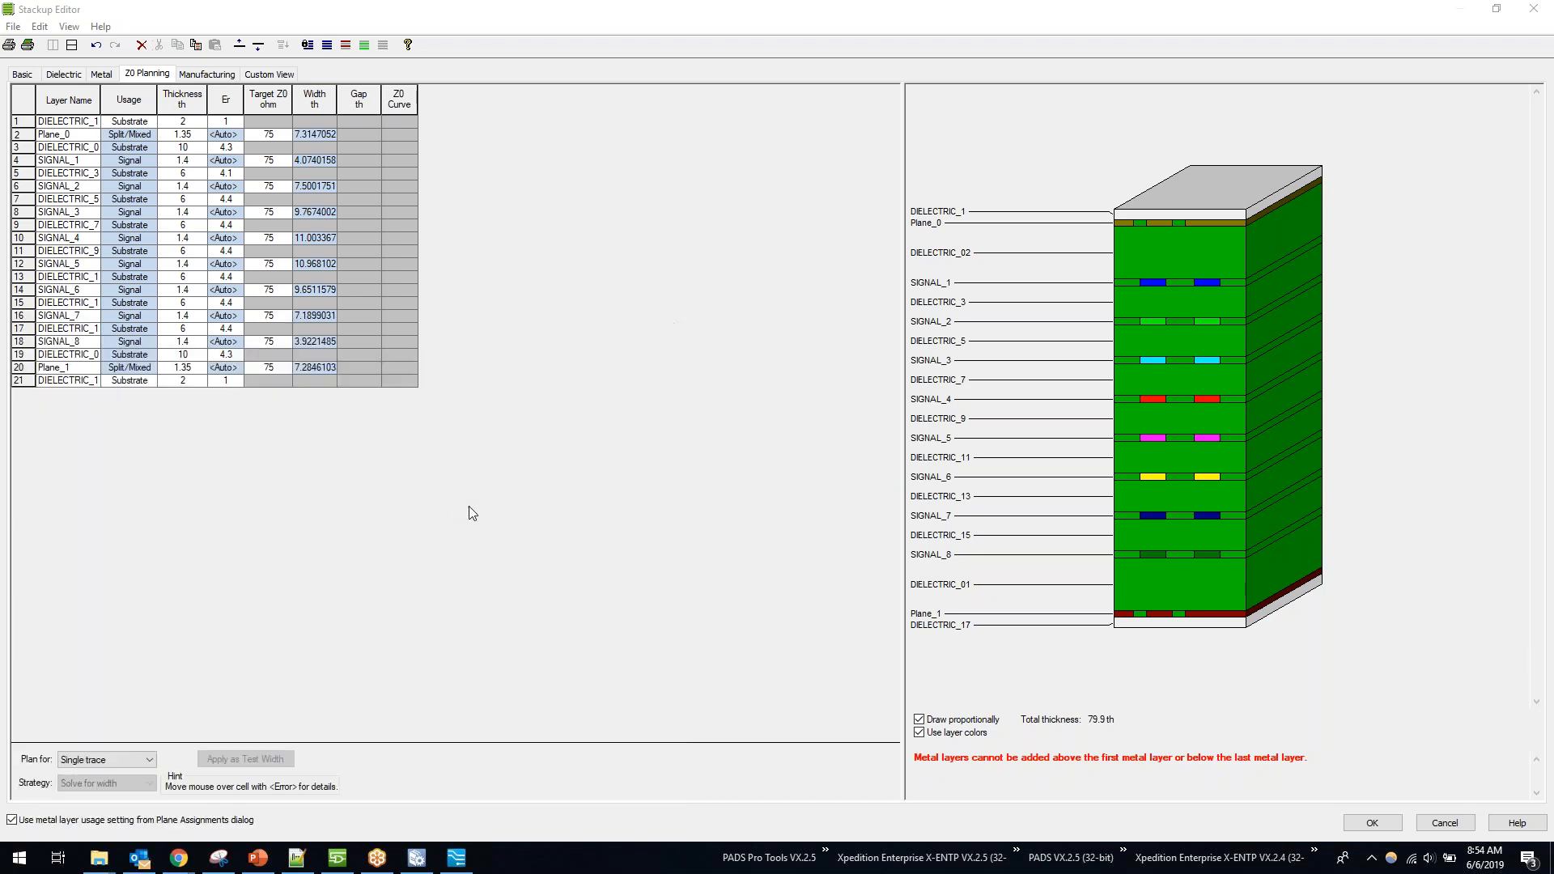
pyautogui.hotkey('ctrl', 'v')
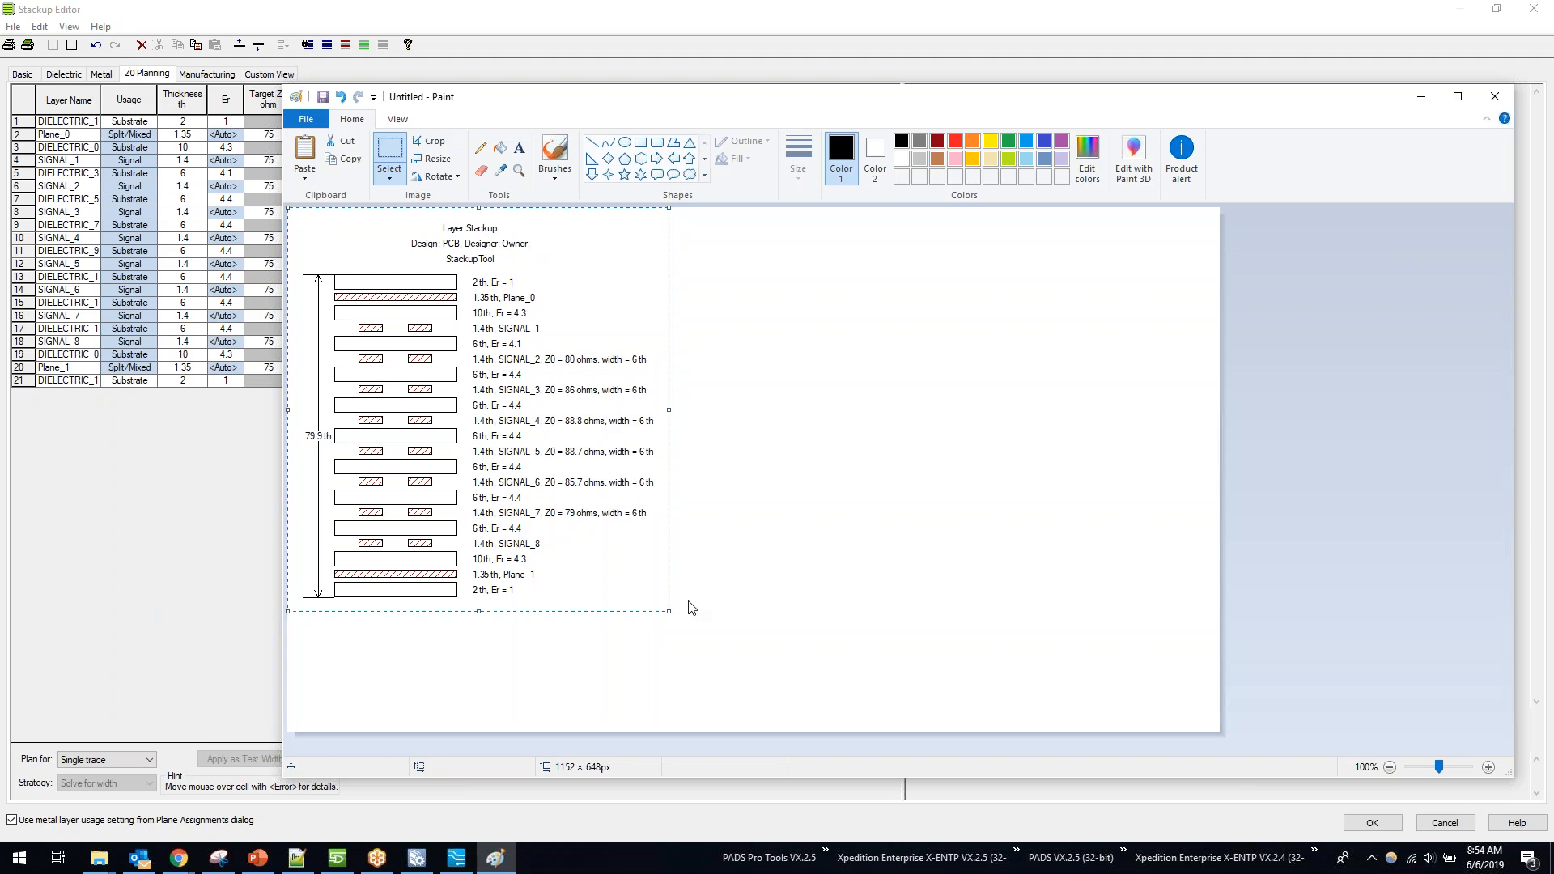
pyautogui.moveTo(670, 611); pyautogui.dragTo(710, 636)
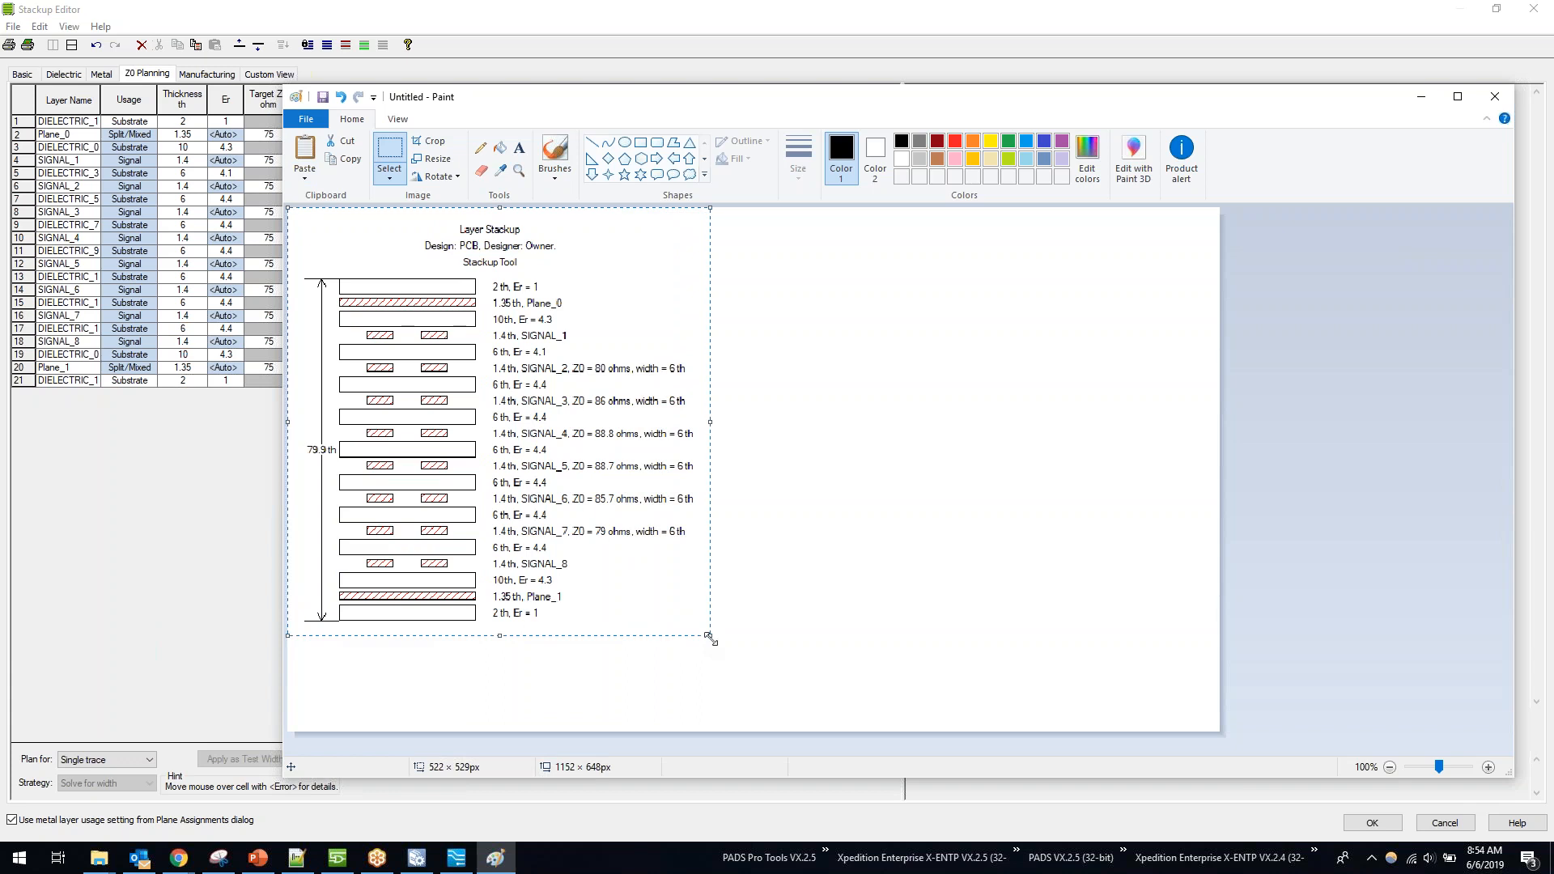
pyautogui.click(1499, 97)
pyautogui.click(925, 442)
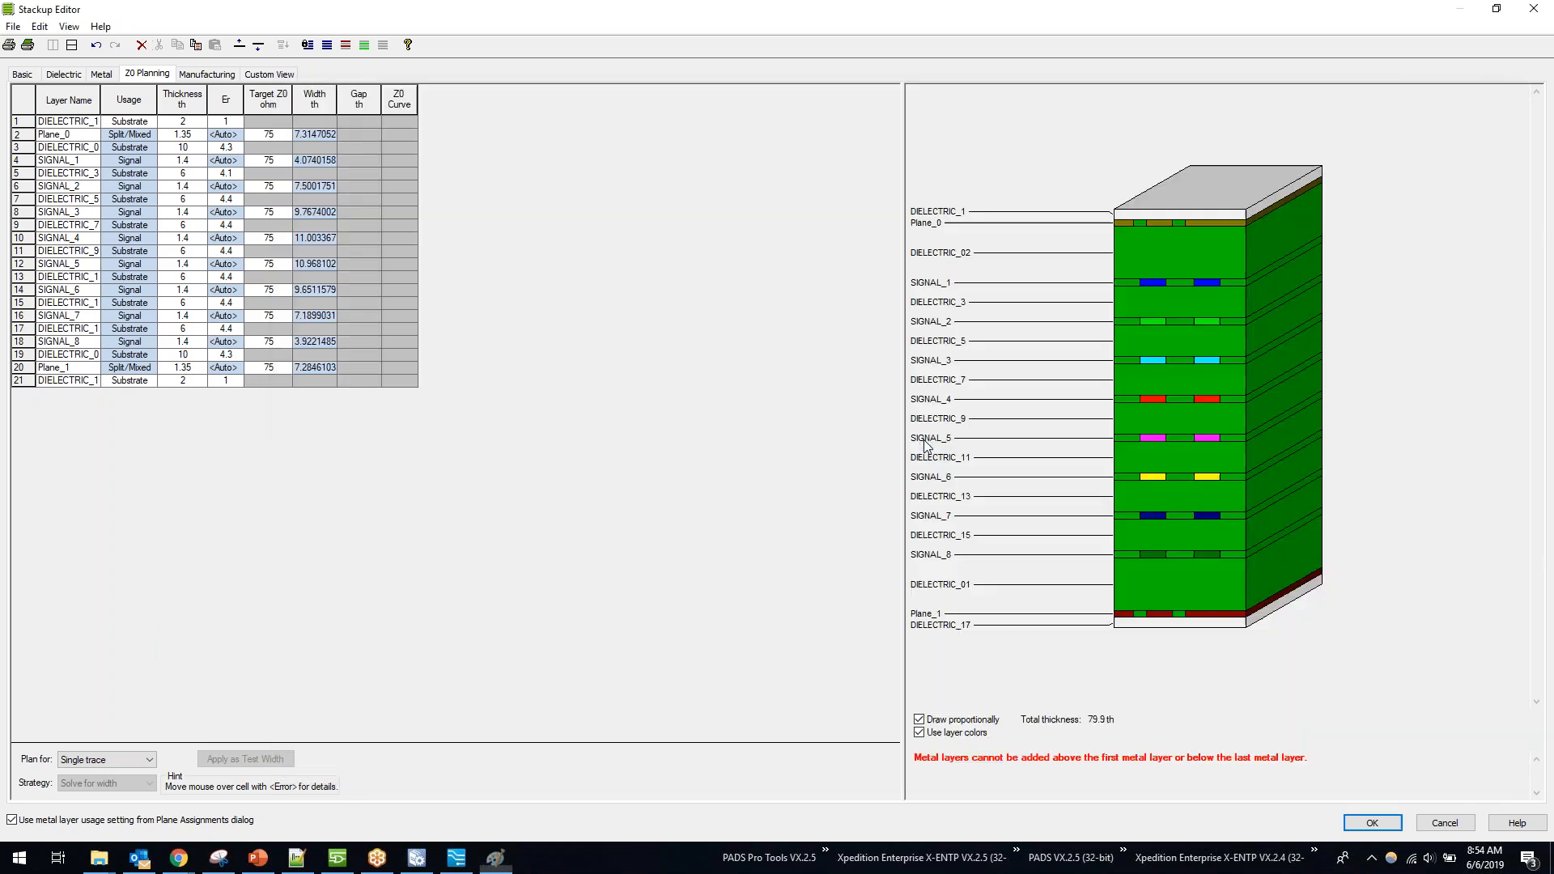
# Step: Close the Stackup Editor and discard all stackup changes
pyautogui.click(13, 26)
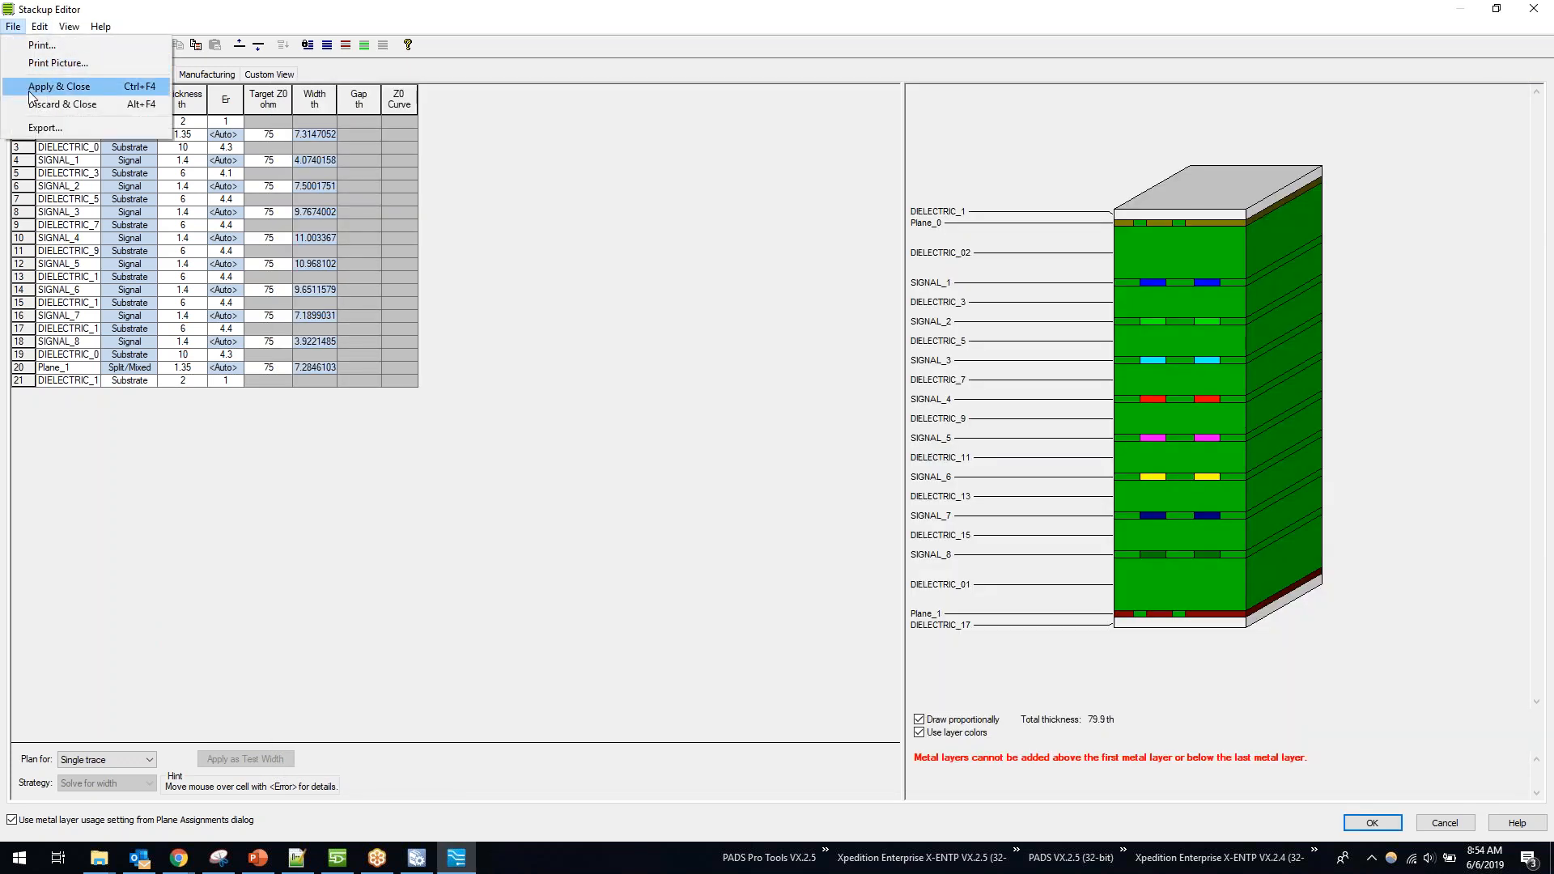
pyautogui.click(31, 86)
pyautogui.click(890, 488)
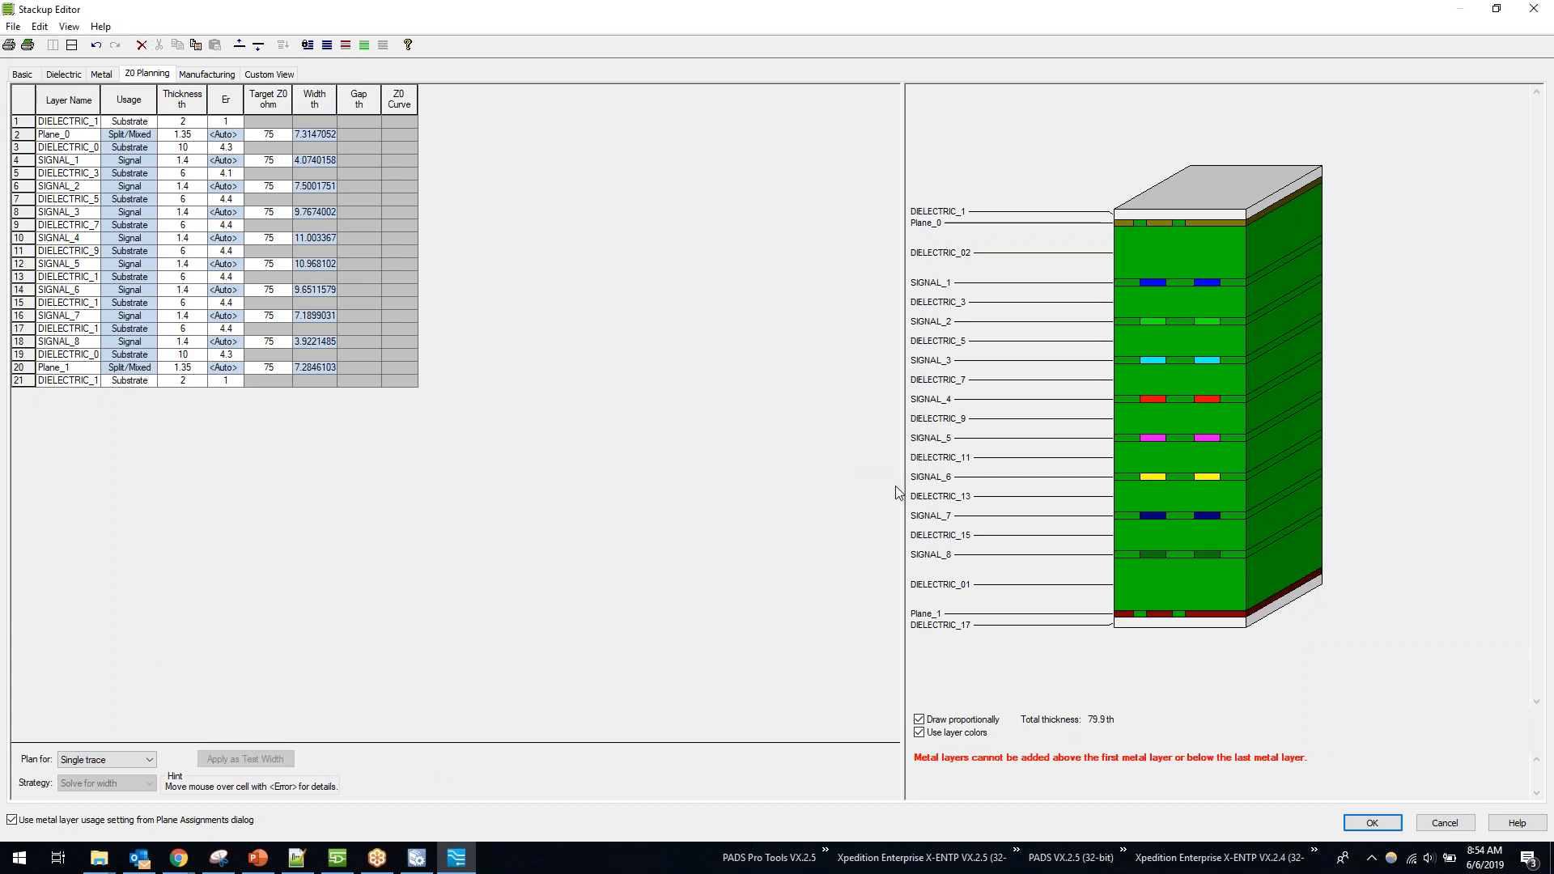
pyautogui.click(13, 26)
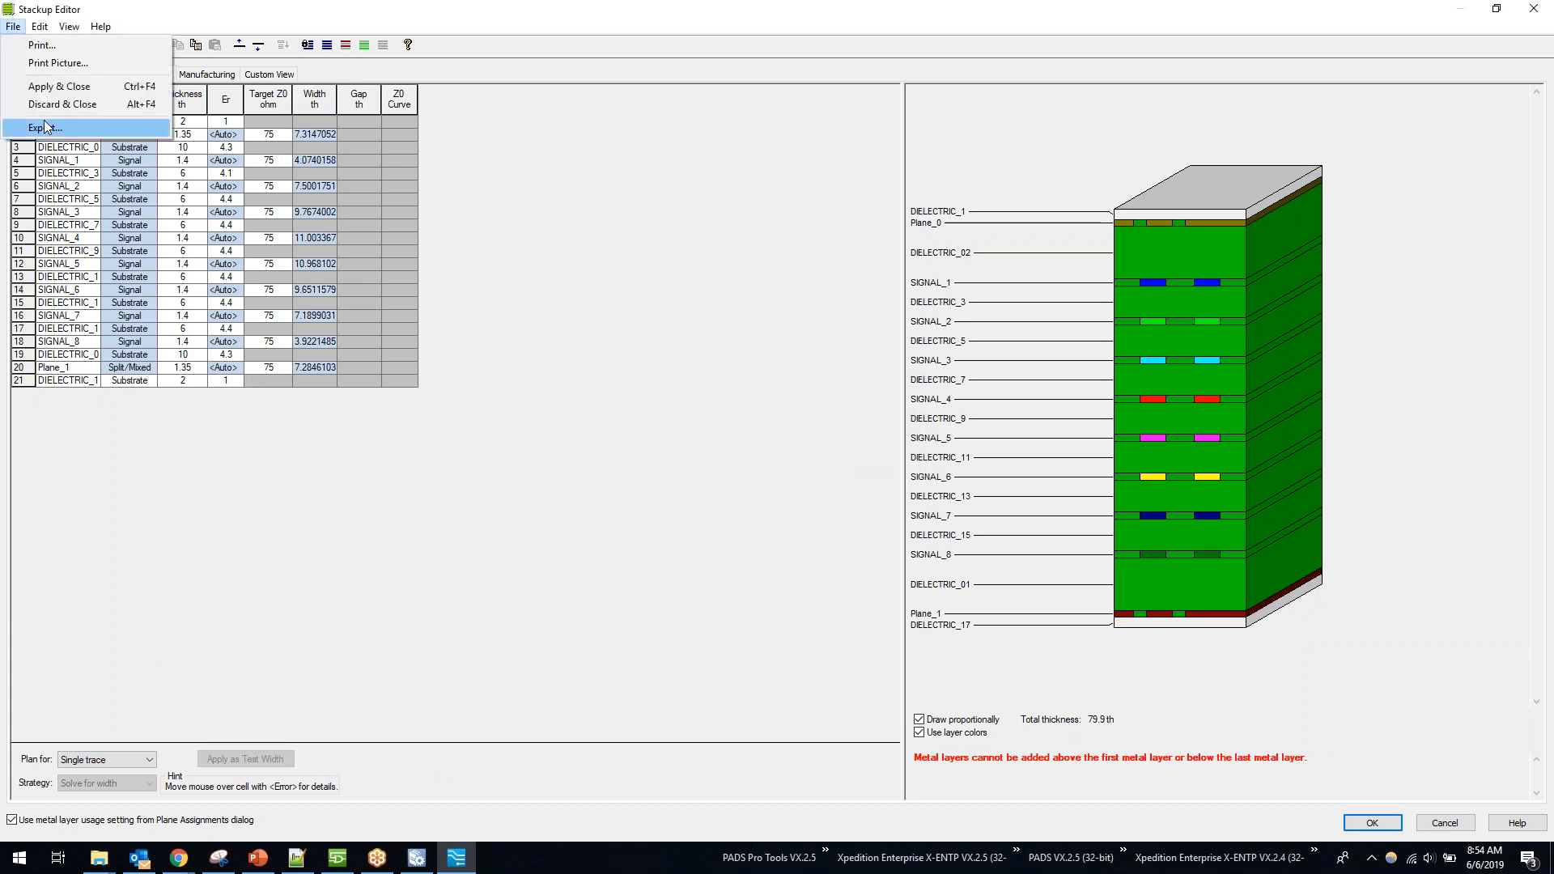
pyautogui.click(52, 104)
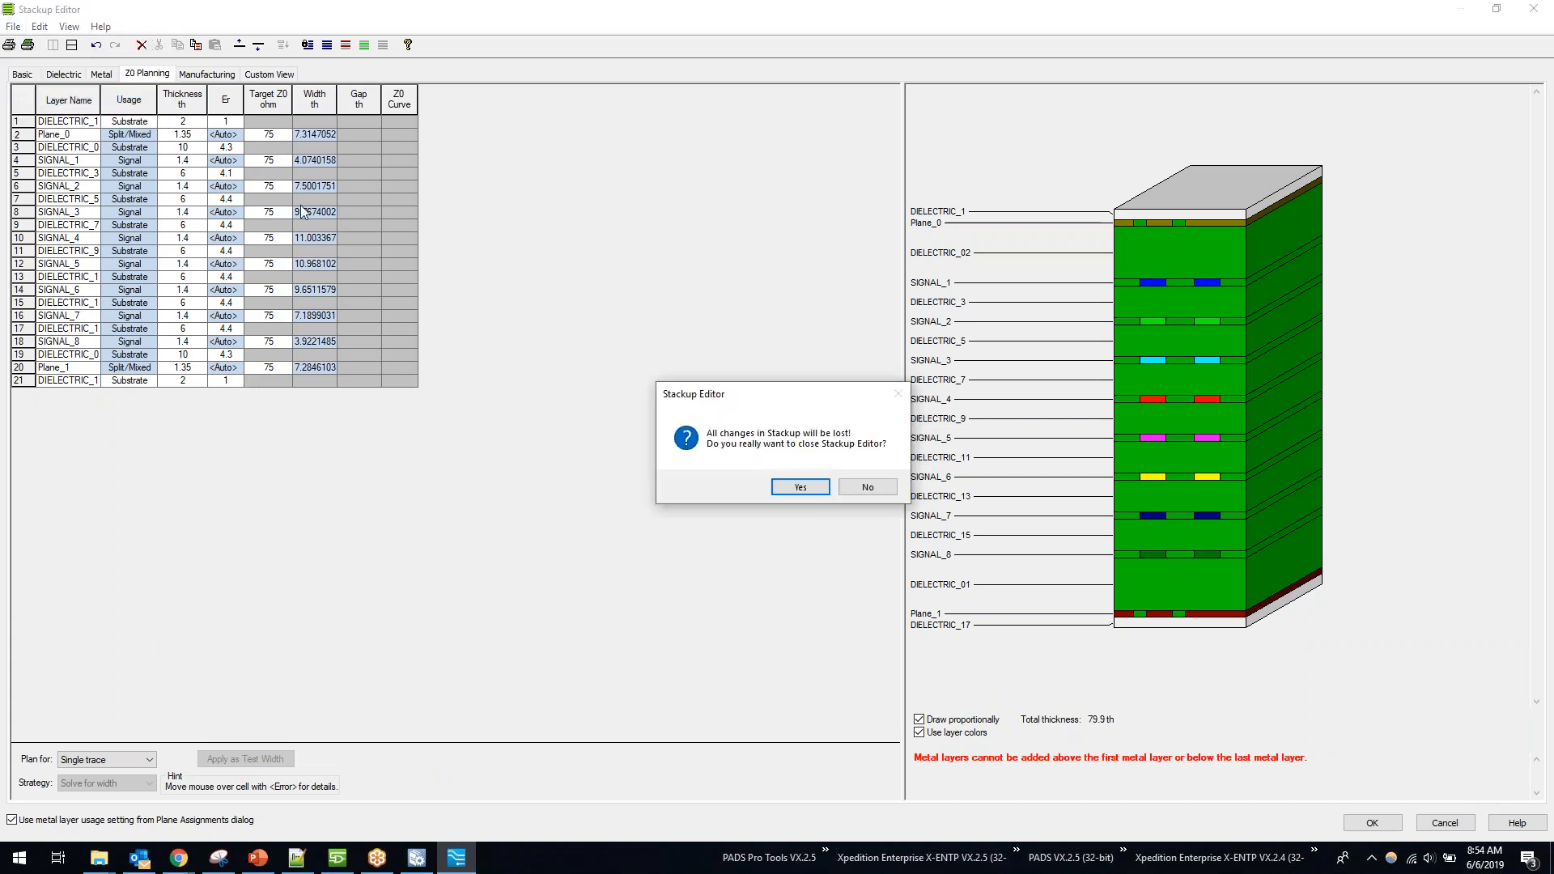
pyautogui.click(801, 488)
# Step: Save the edited 10-layer layout template
pyautogui.scroll(1, 581, 432)
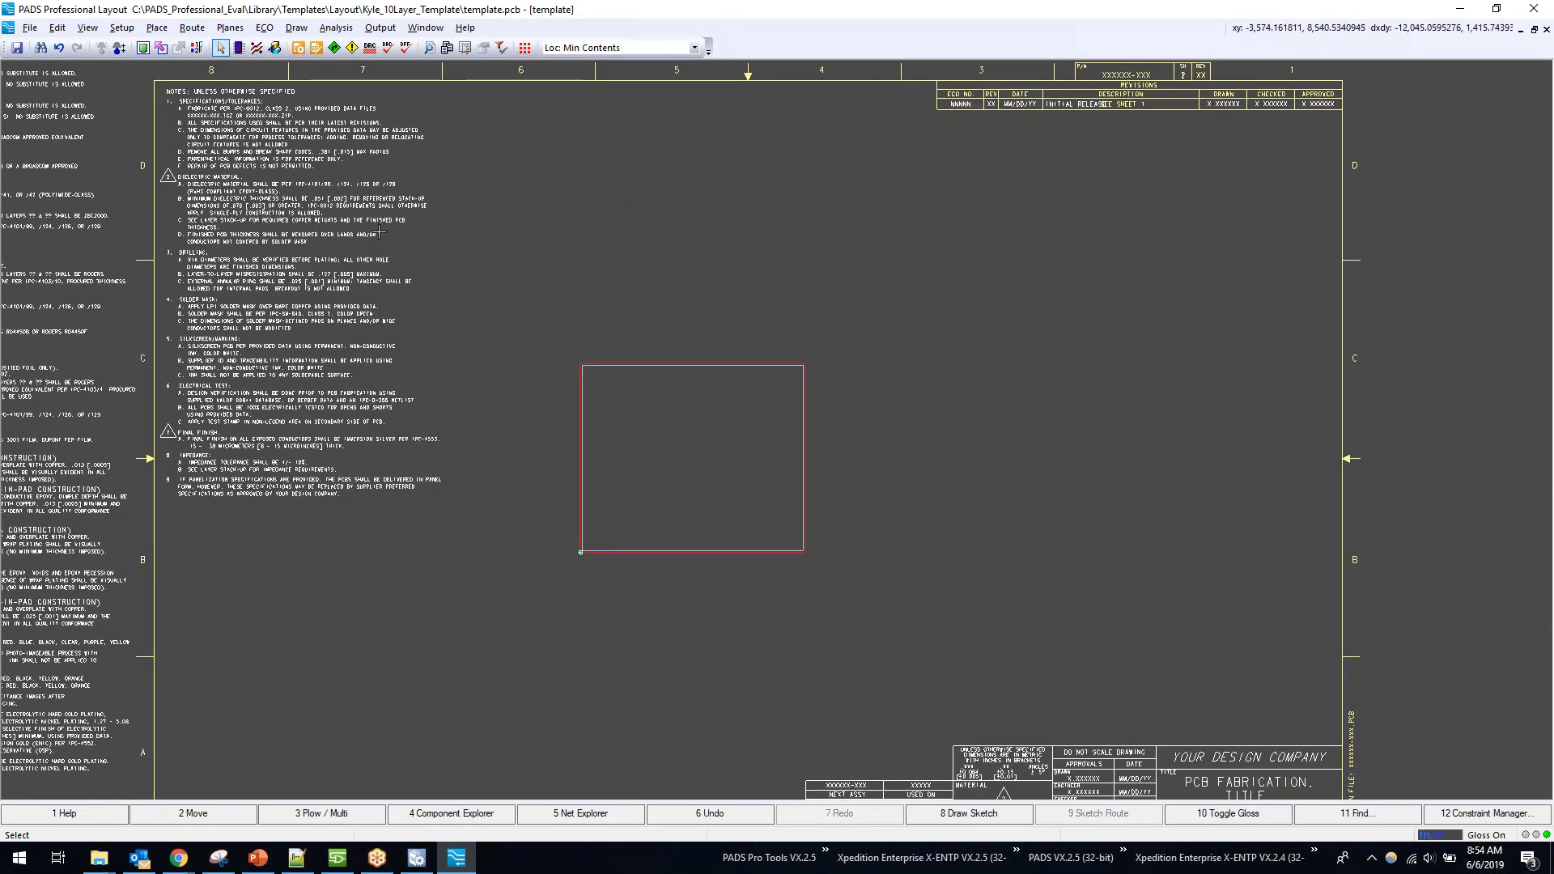
pyautogui.click(57, 28)
pyautogui.moveTo(32, 33)
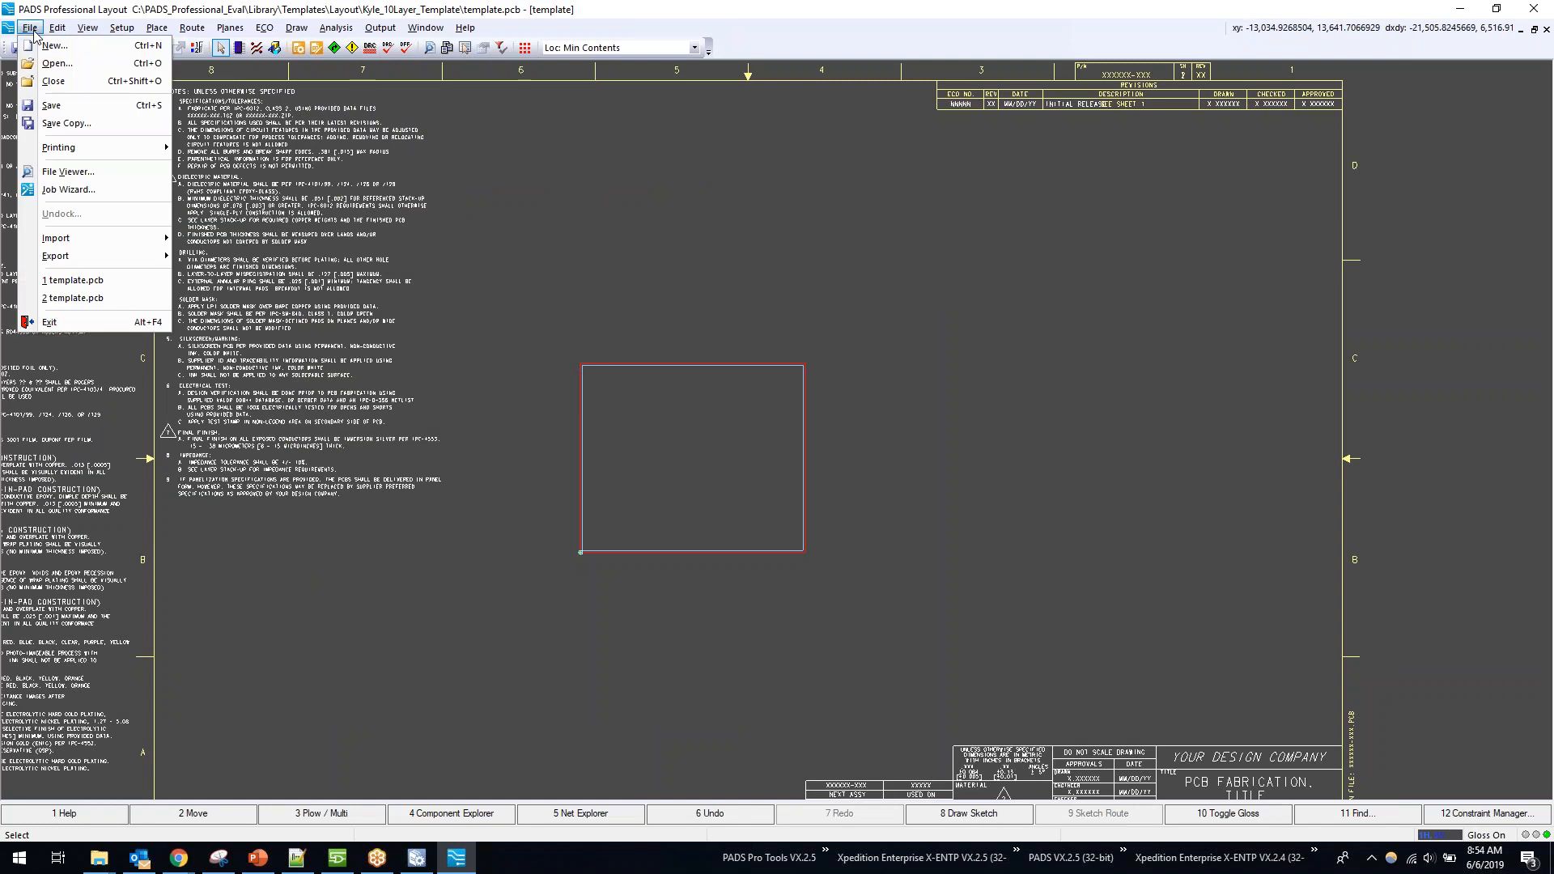
pyautogui.click(52, 106)
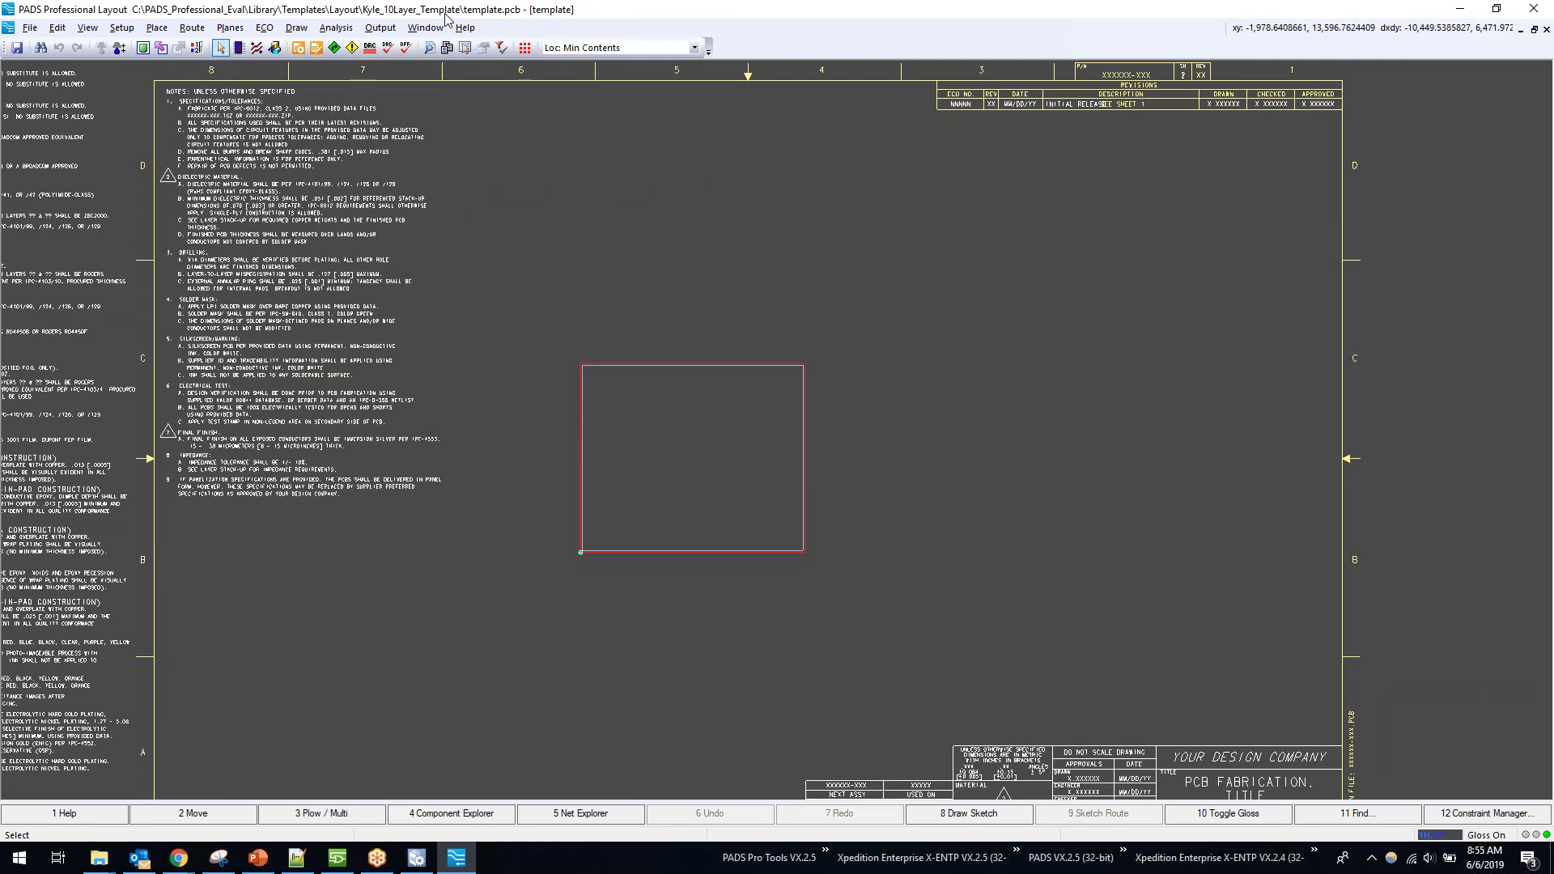
# Step: Exit the layout editor and close the Templates dialog in PADS Library Tools
pyautogui.click(31, 29)
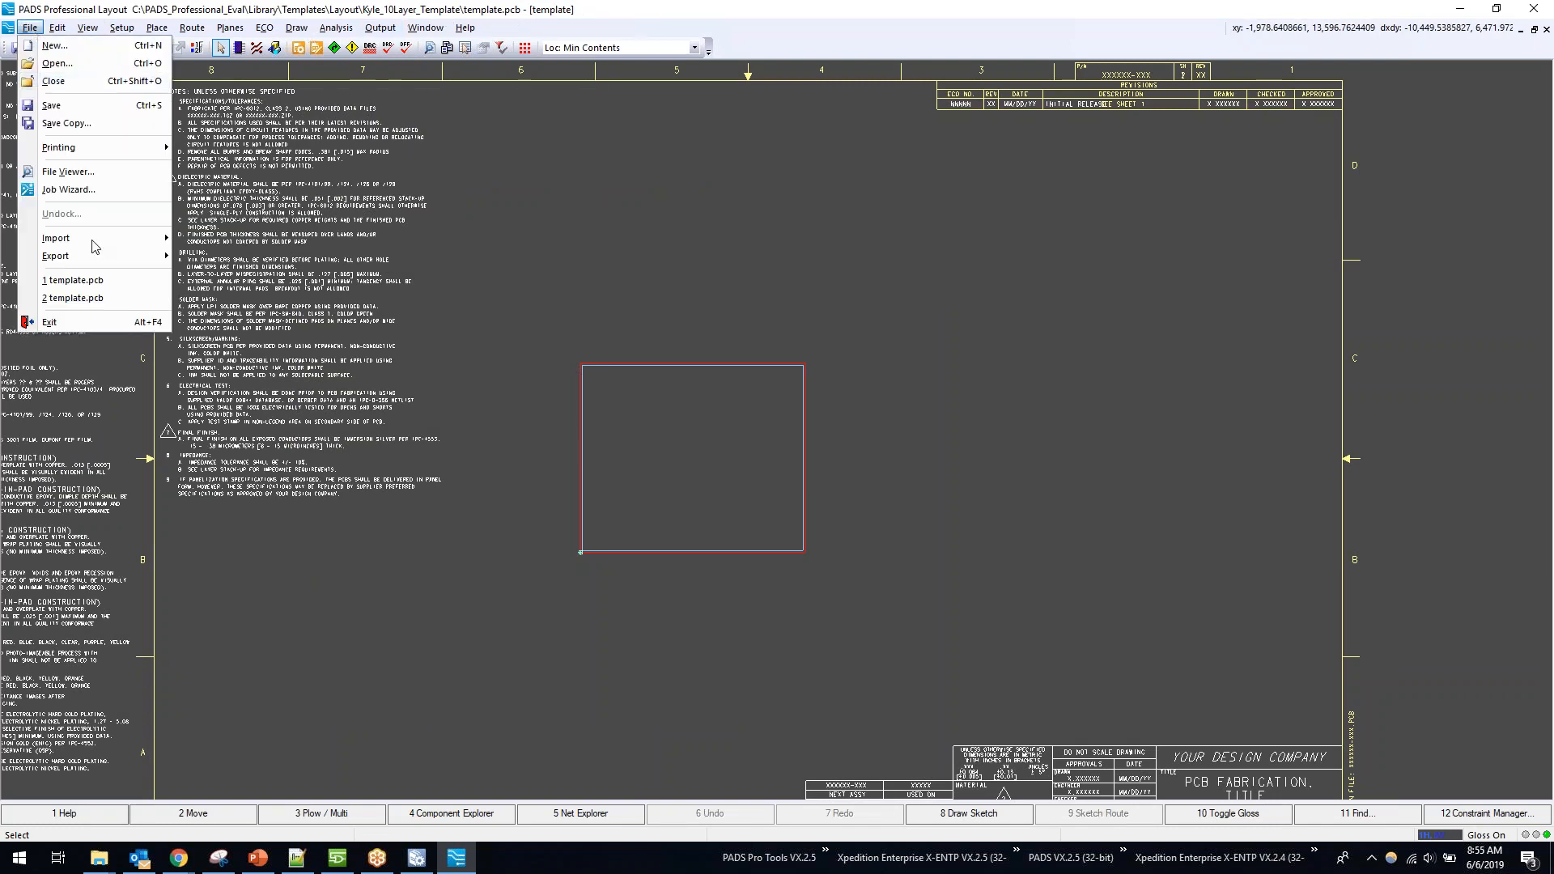
pyautogui.click(71, 327)
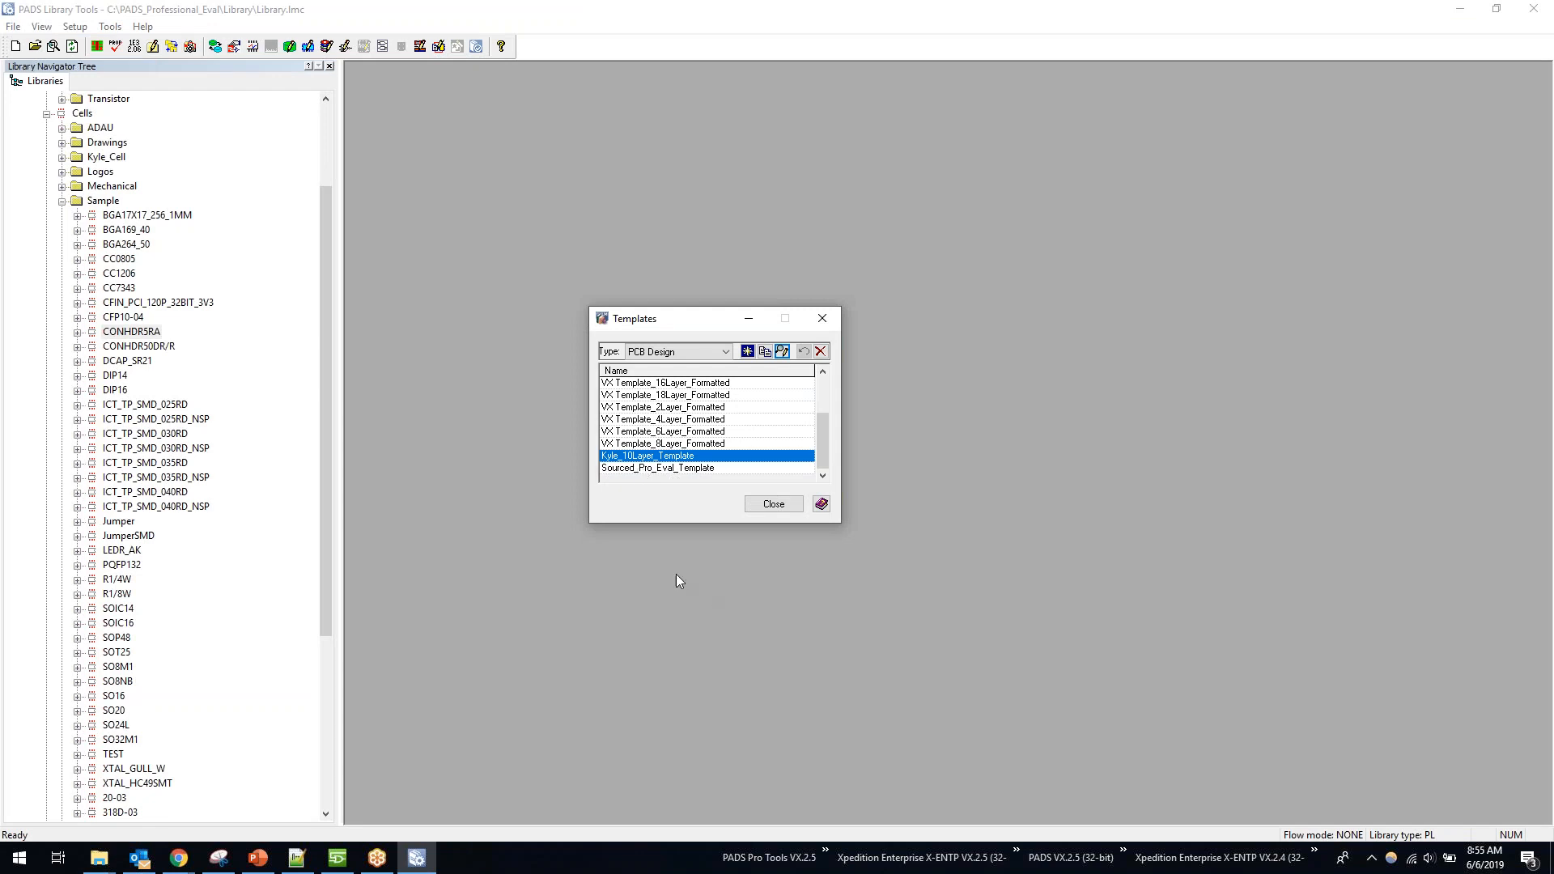
pyautogui.click(828, 314)
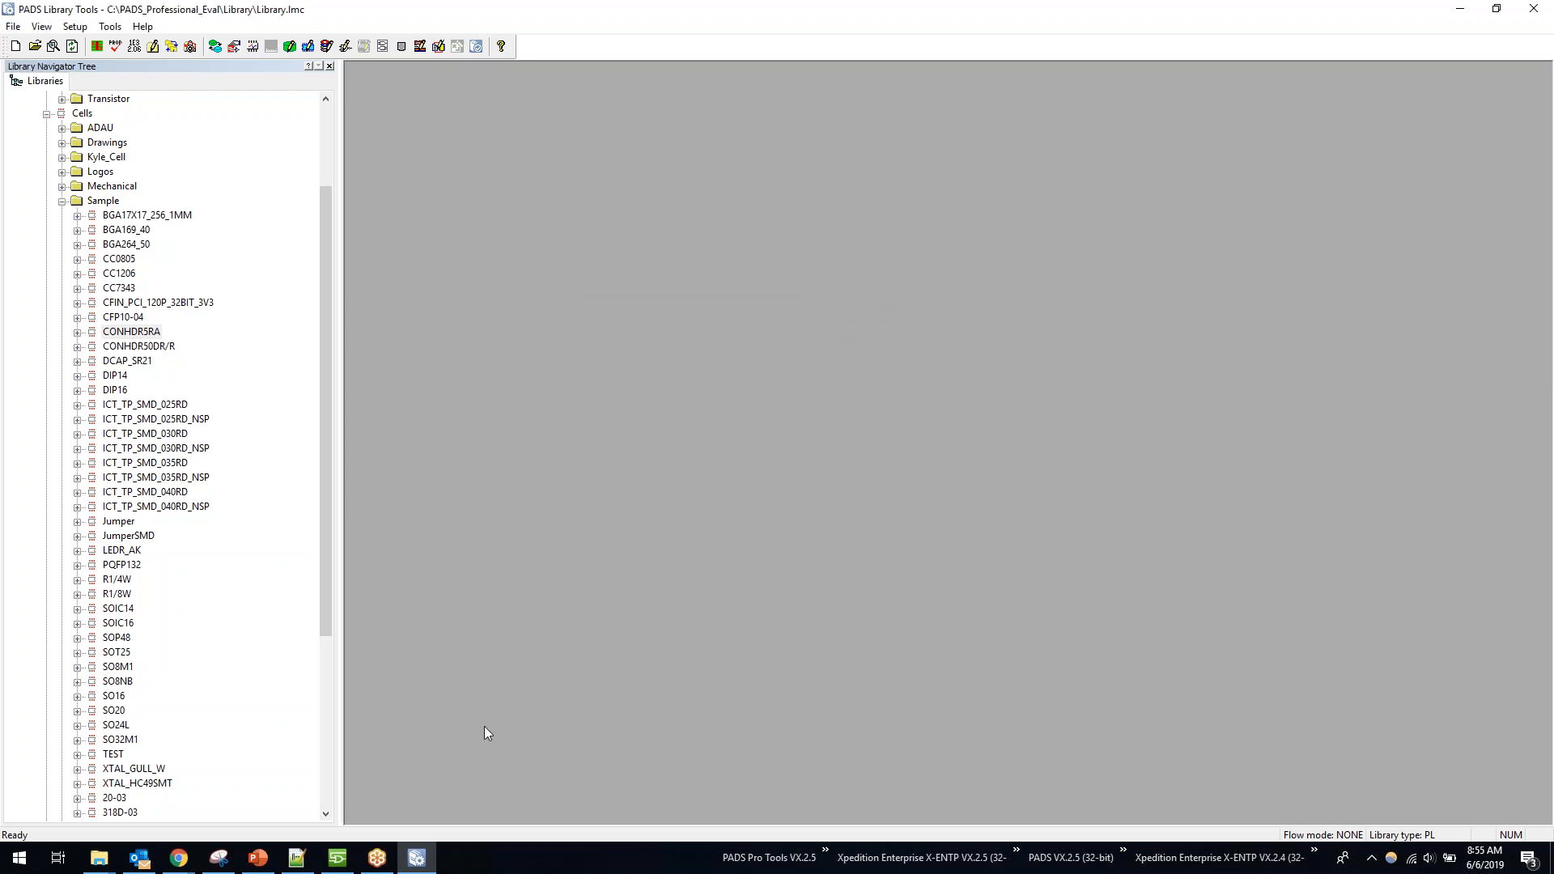
# Step: Switch to PADS Designer and launch PADS Professional Layout from the Lesson5 project to create a new design
pyautogui.click(337, 858)
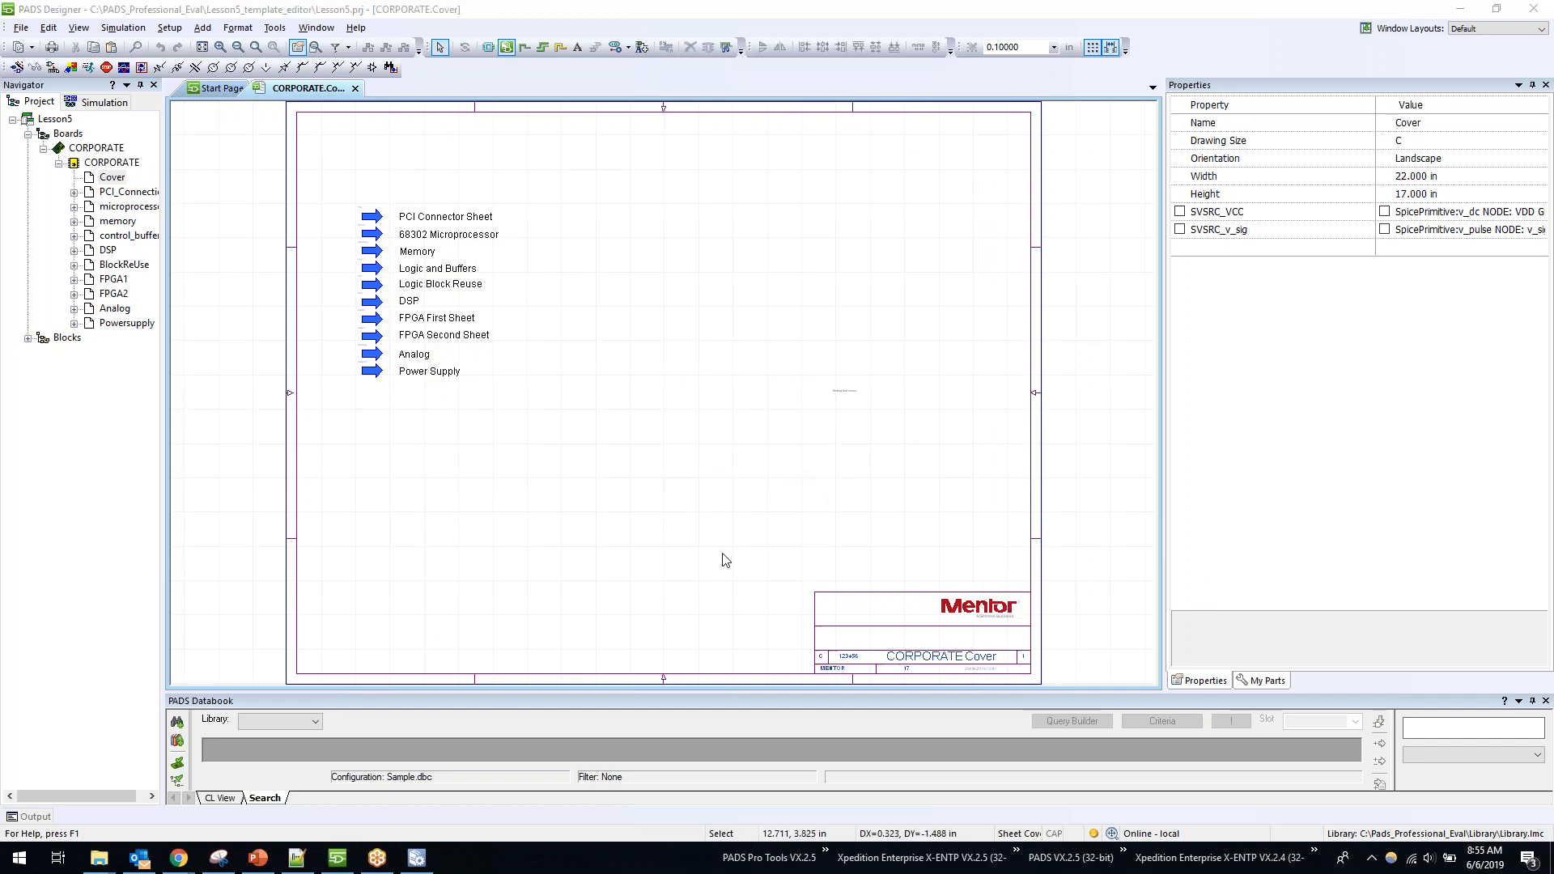
pyautogui.click(275, 28)
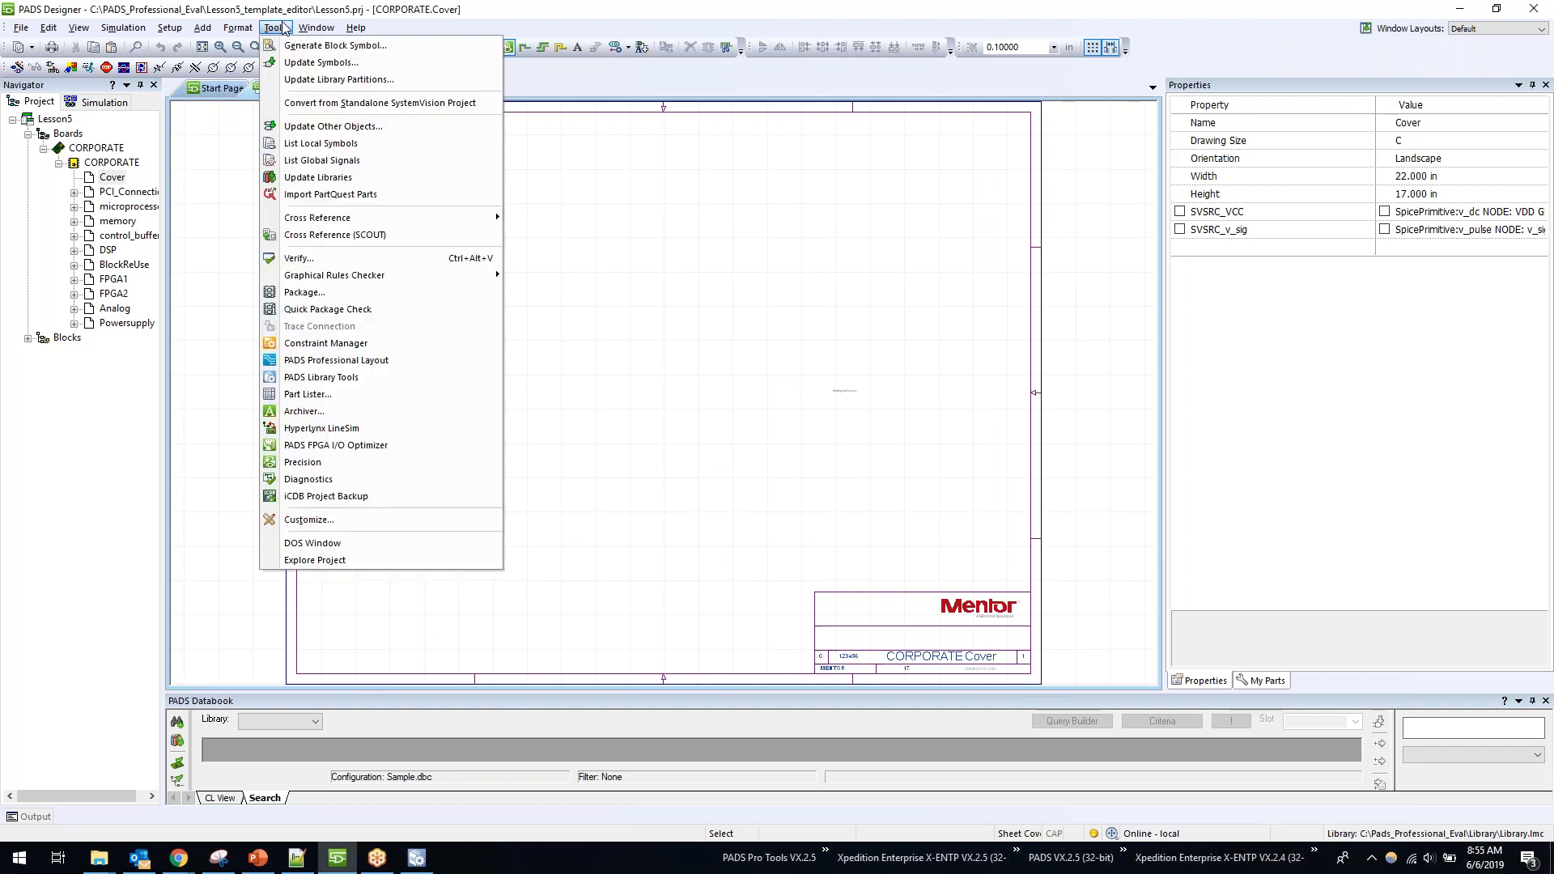
pyautogui.click(399, 366)
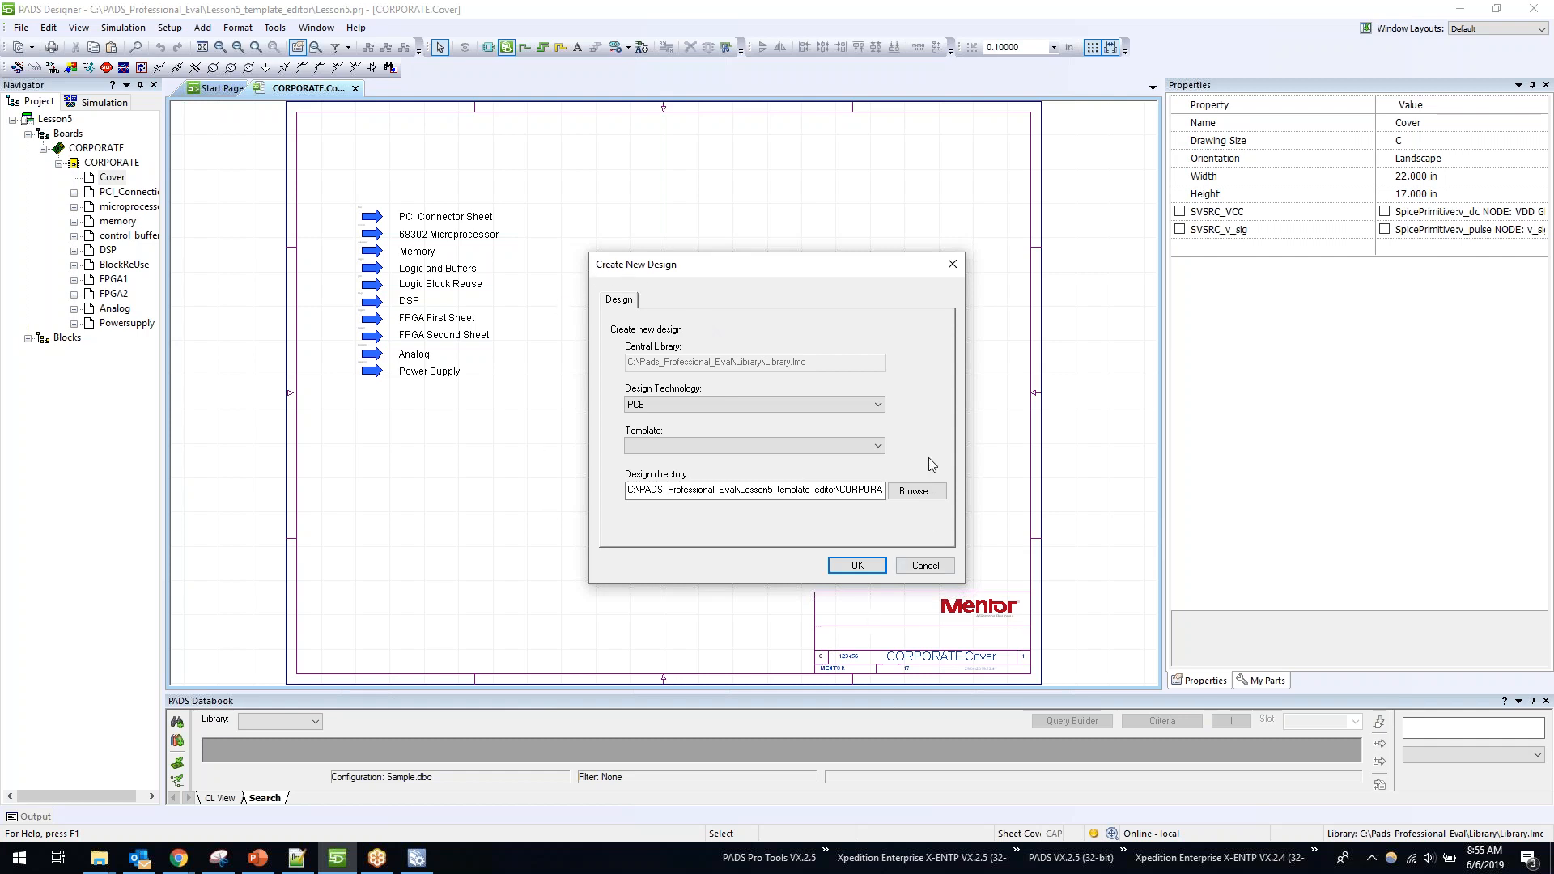
# Step: Check the templates offered for the RigidFlex design technology and return the design technology to PCB
pyautogui.click(742, 403)
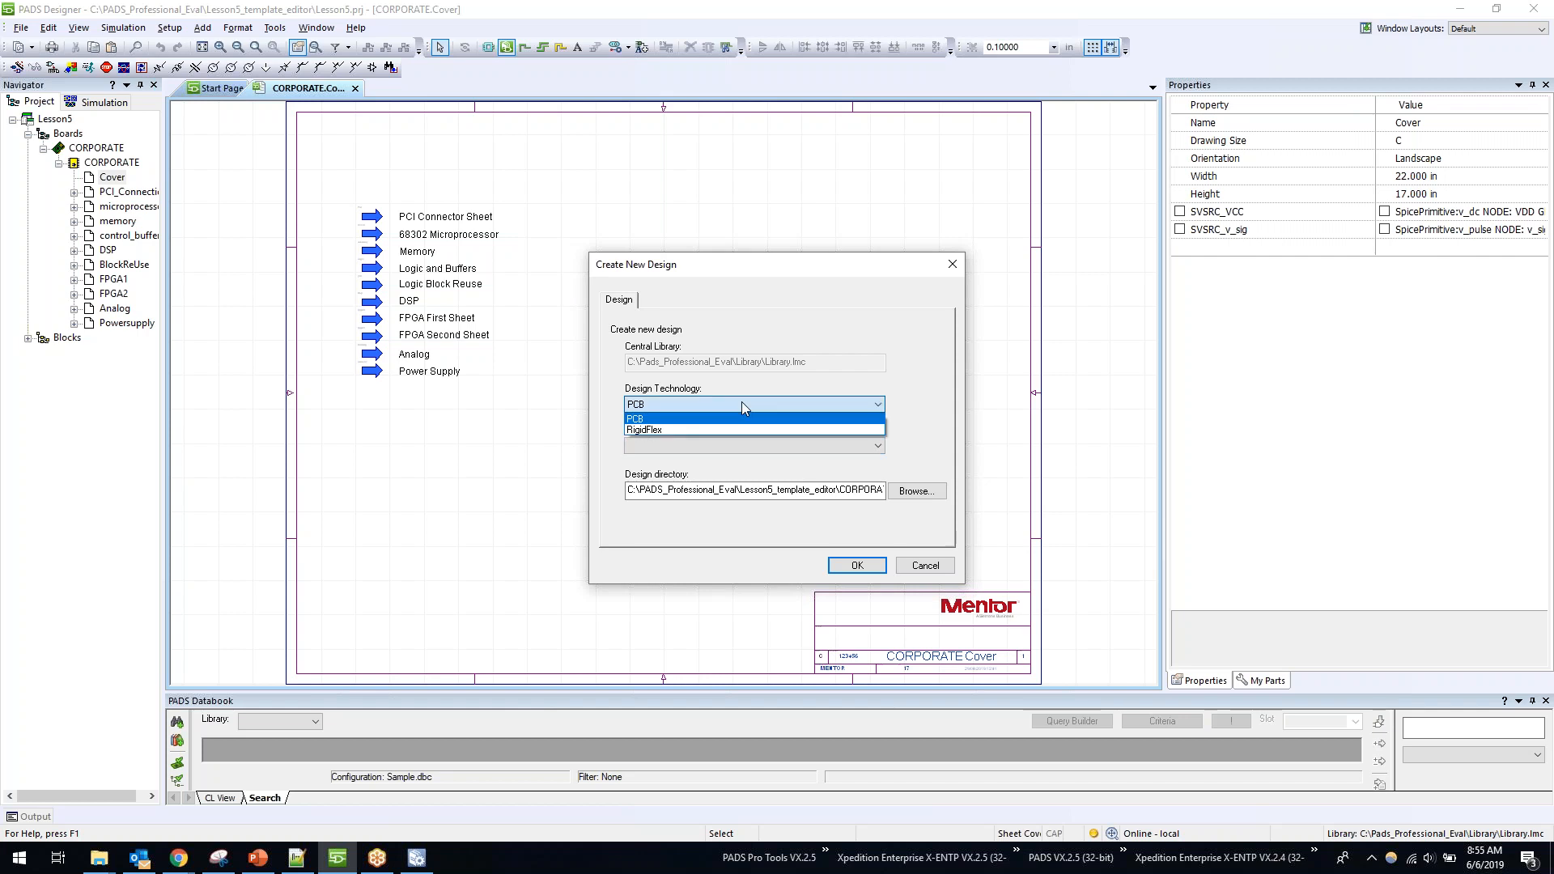
pyautogui.click(662, 427)
pyautogui.click(660, 439)
pyautogui.click(667, 452)
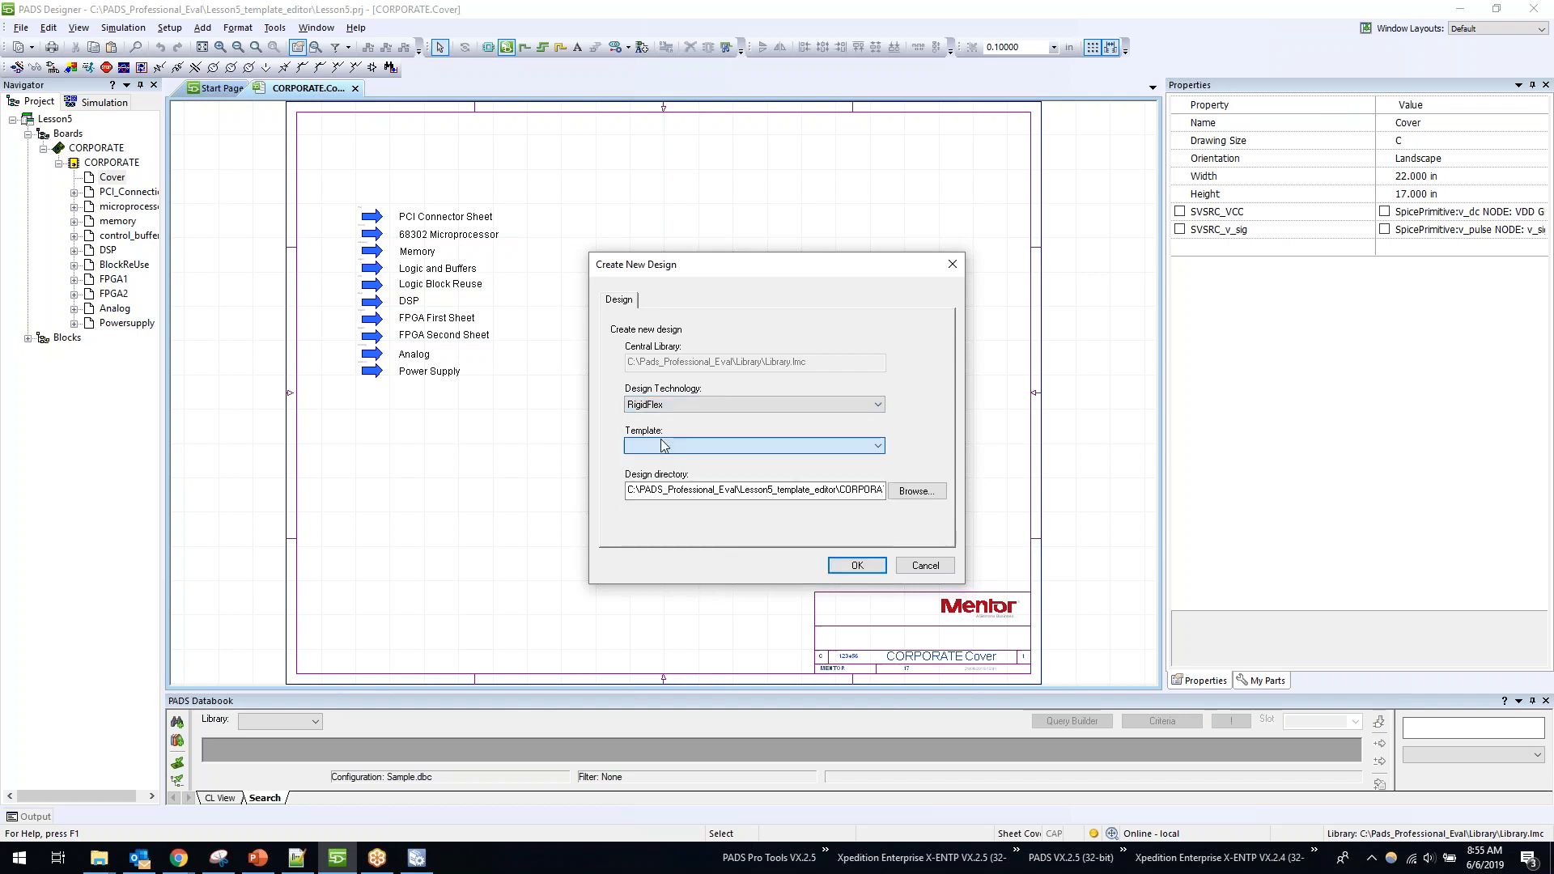
pyautogui.click(678, 445)
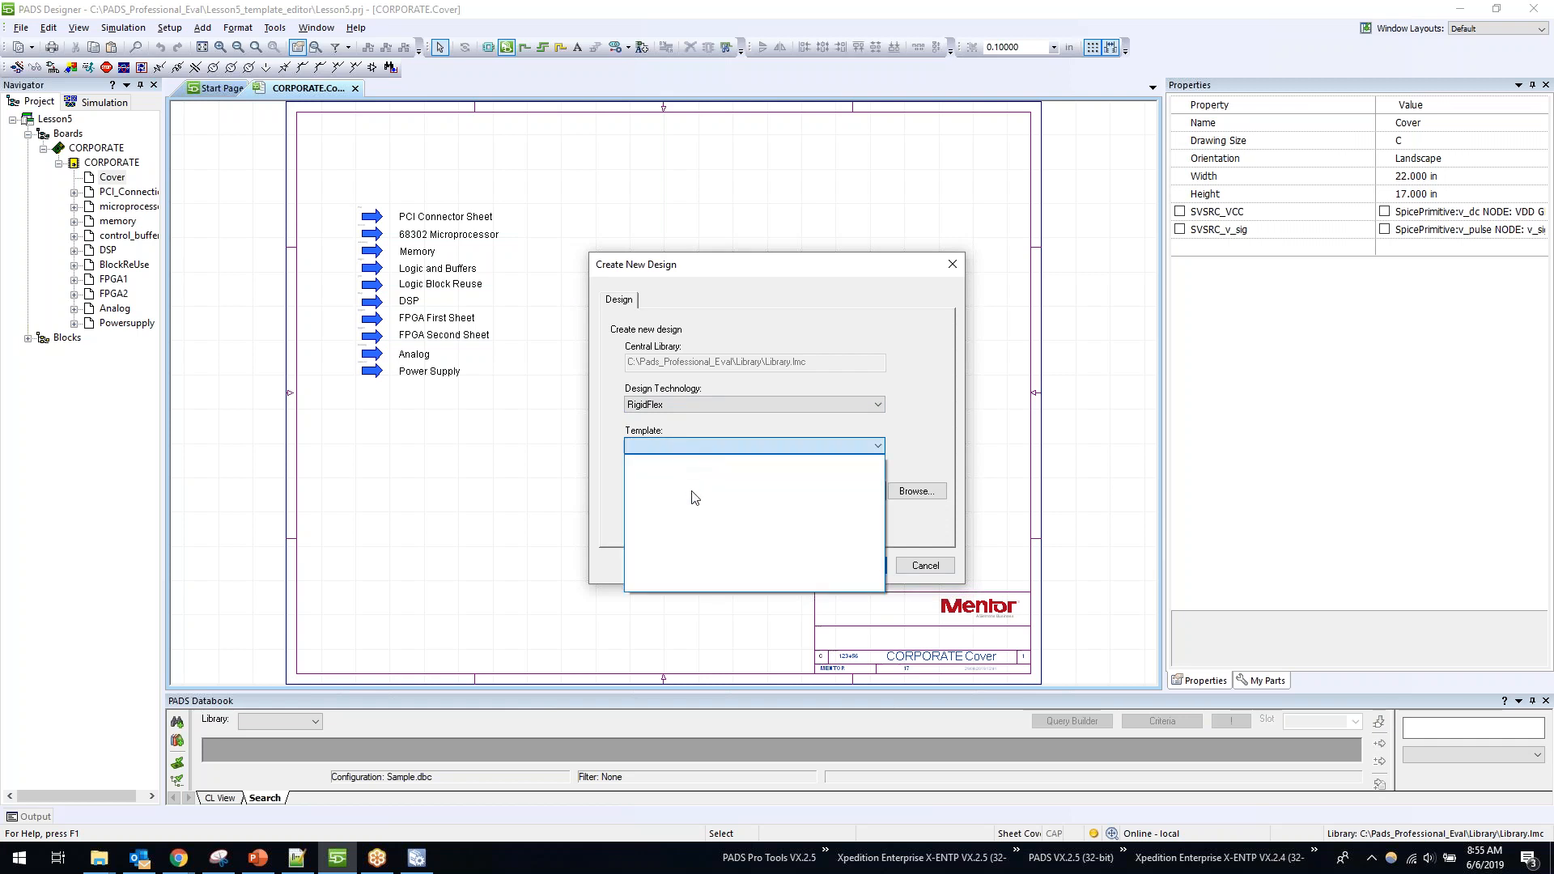
pyautogui.click(714, 438)
pyautogui.click(687, 405)
pyautogui.click(687, 421)
# Step: Create the PCB design from the custom 10-layer template, accepting replacement of the existing layers and removal of the old design data
pyautogui.click(682, 447)
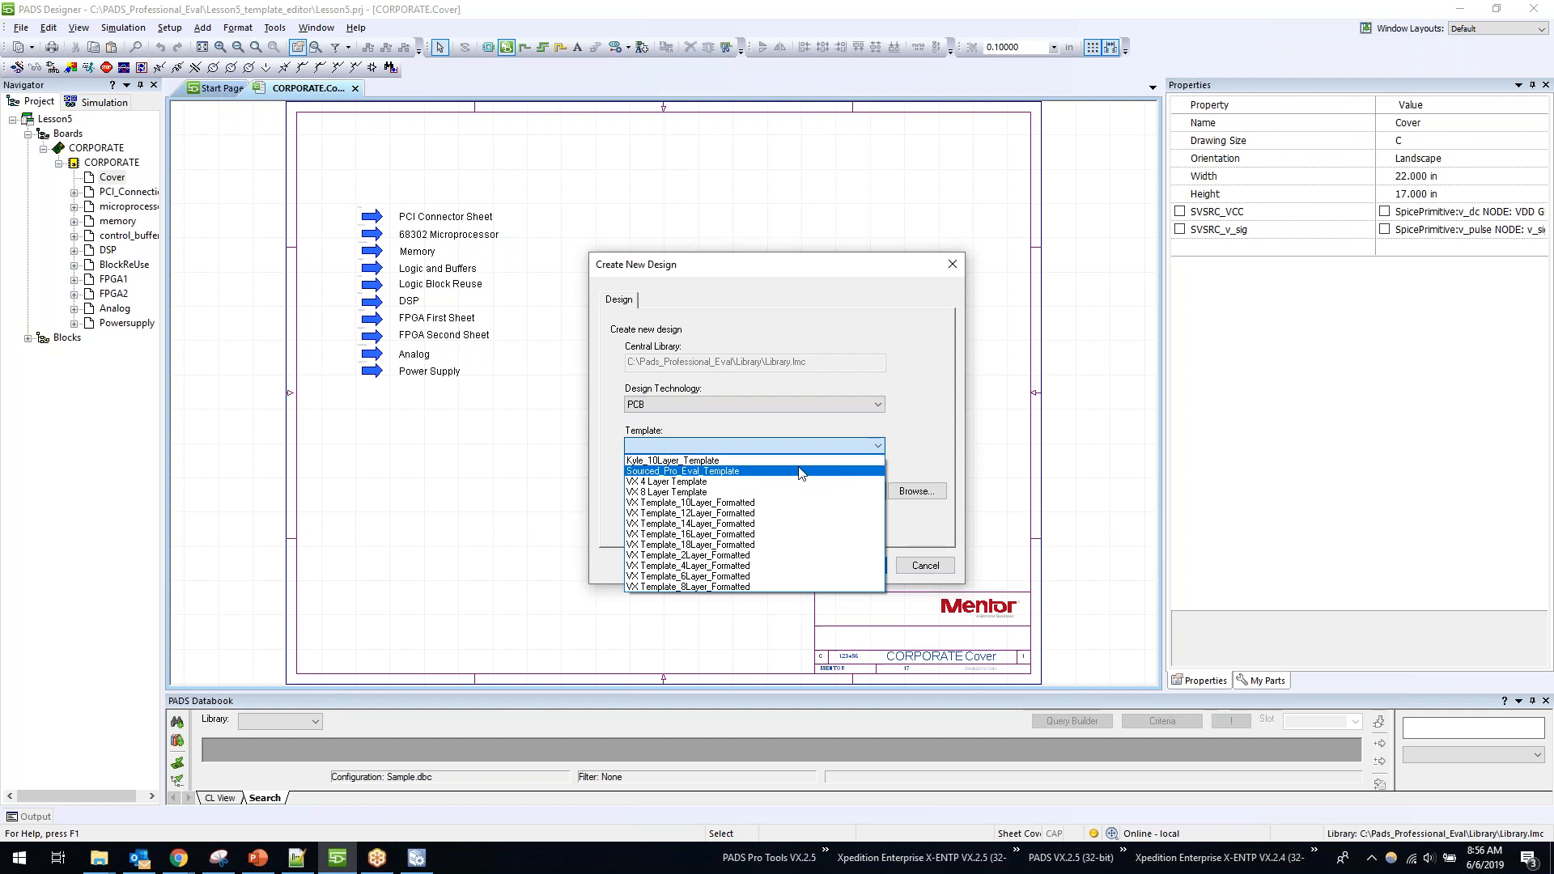
pyautogui.click(742, 460)
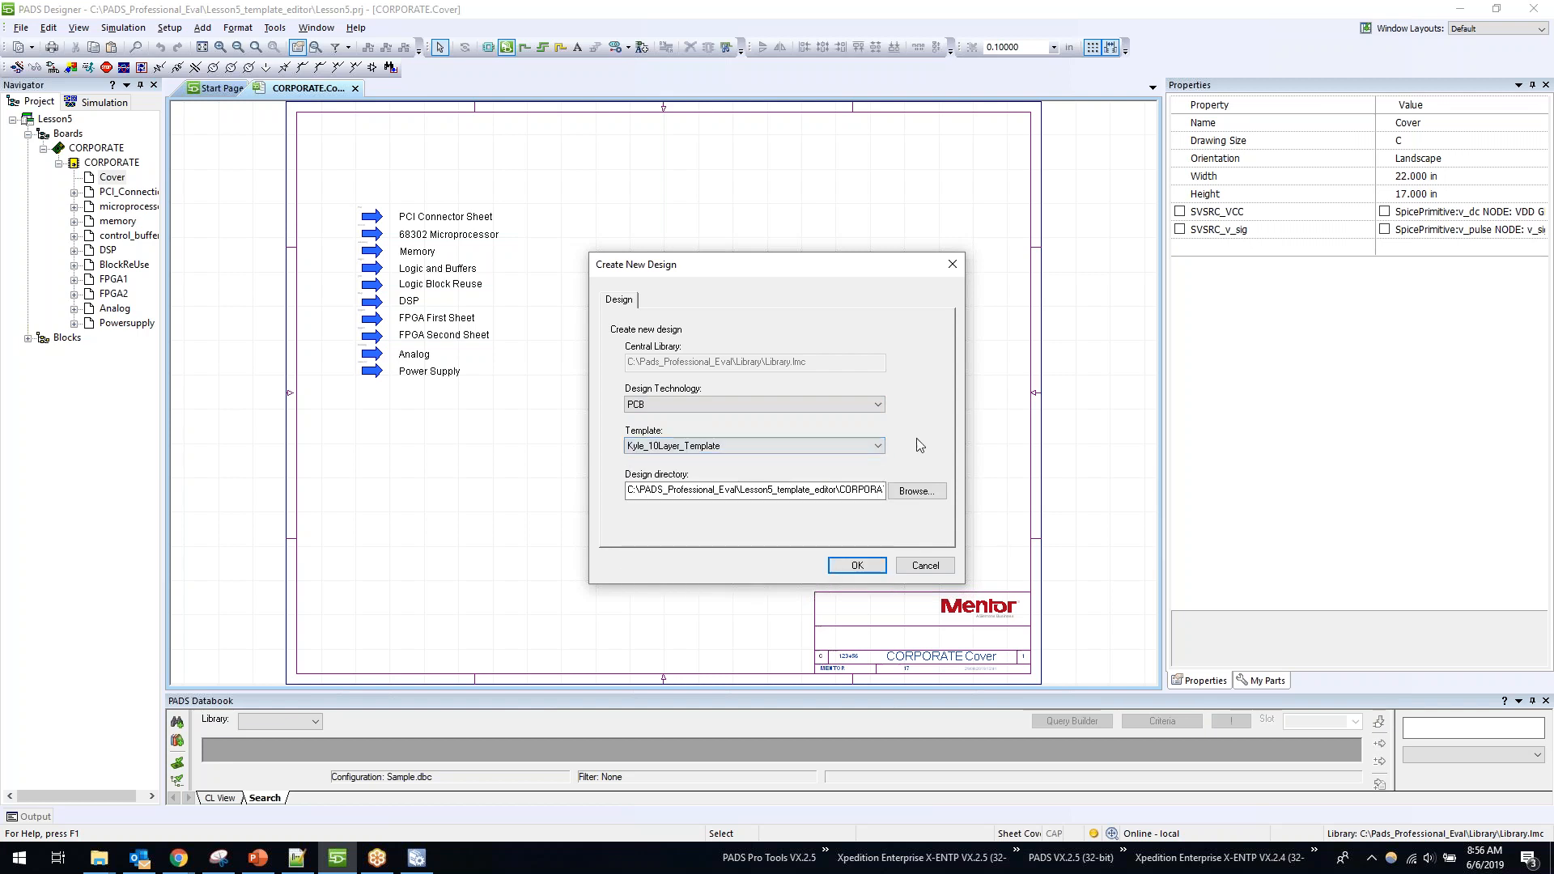
pyautogui.click(866, 567)
pyautogui.click(842, 490)
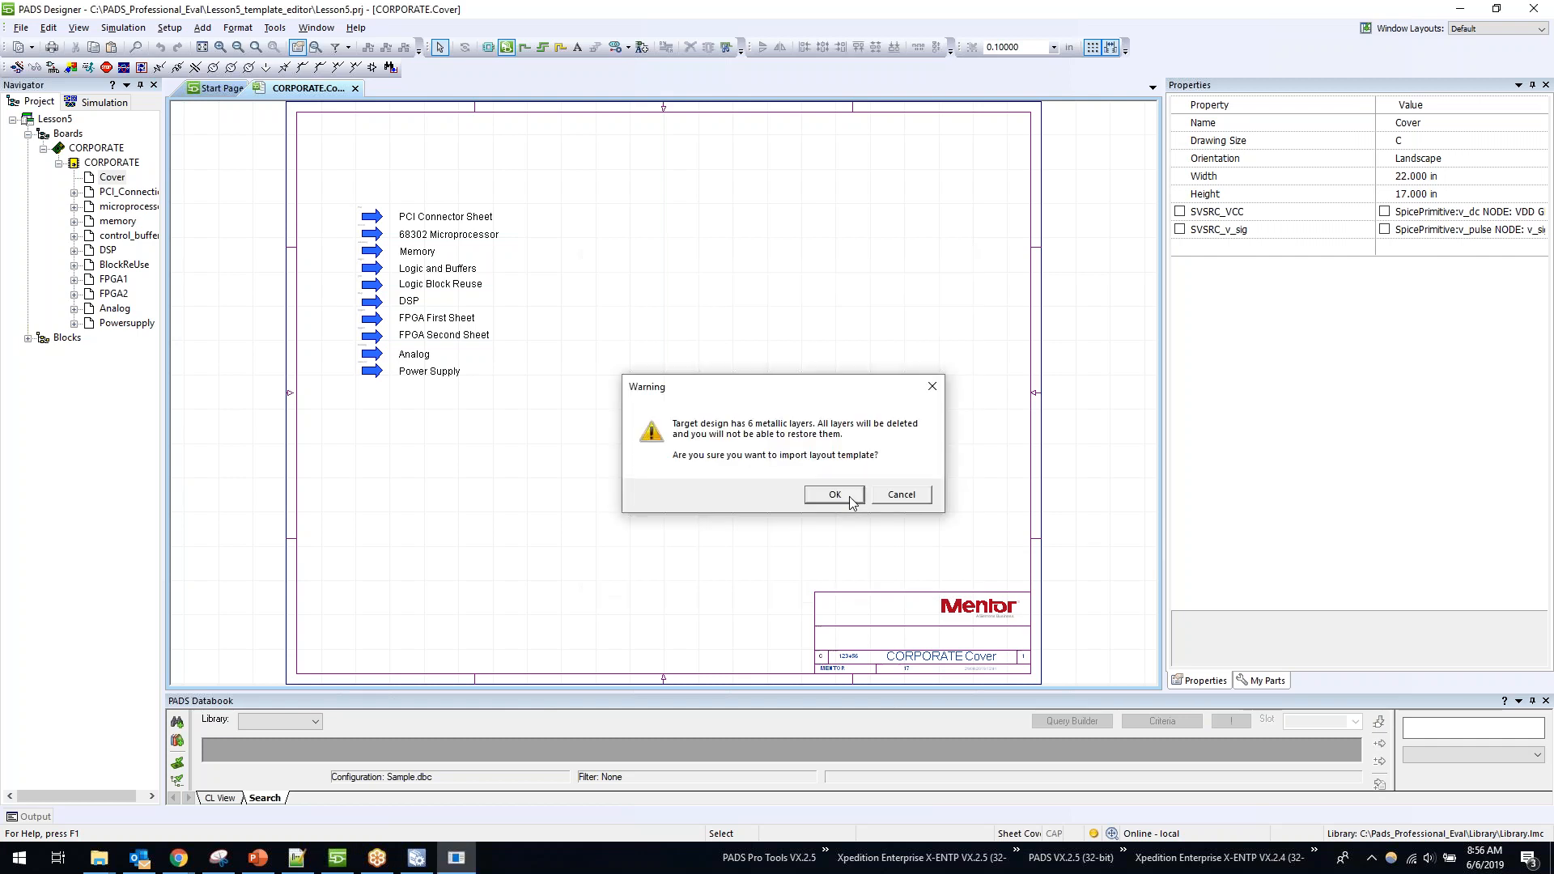
pyautogui.click(851, 498)
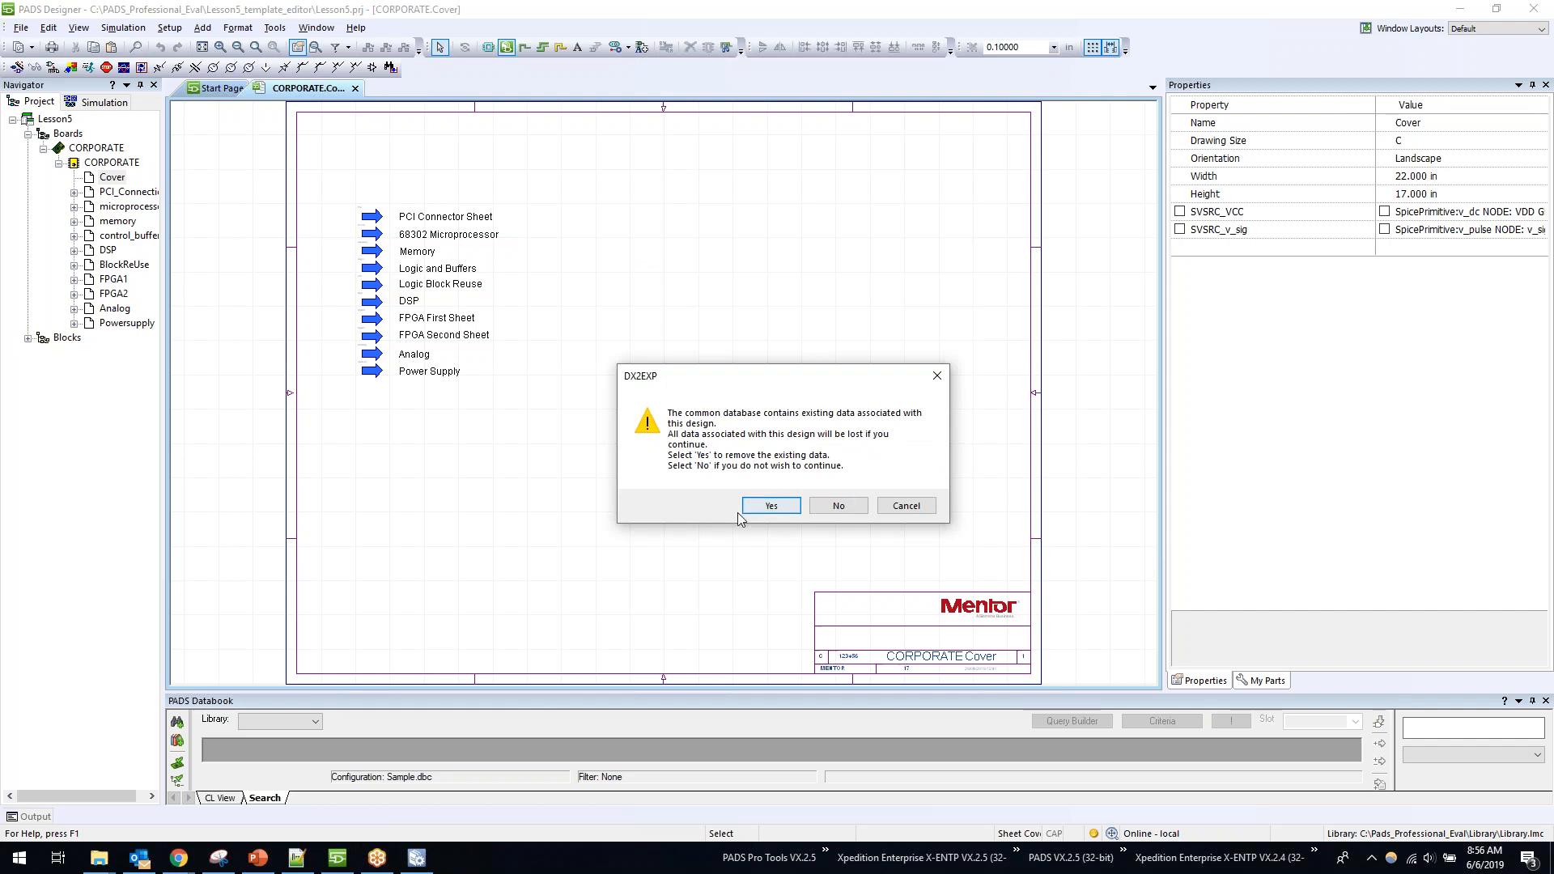
pyautogui.click(777, 508)
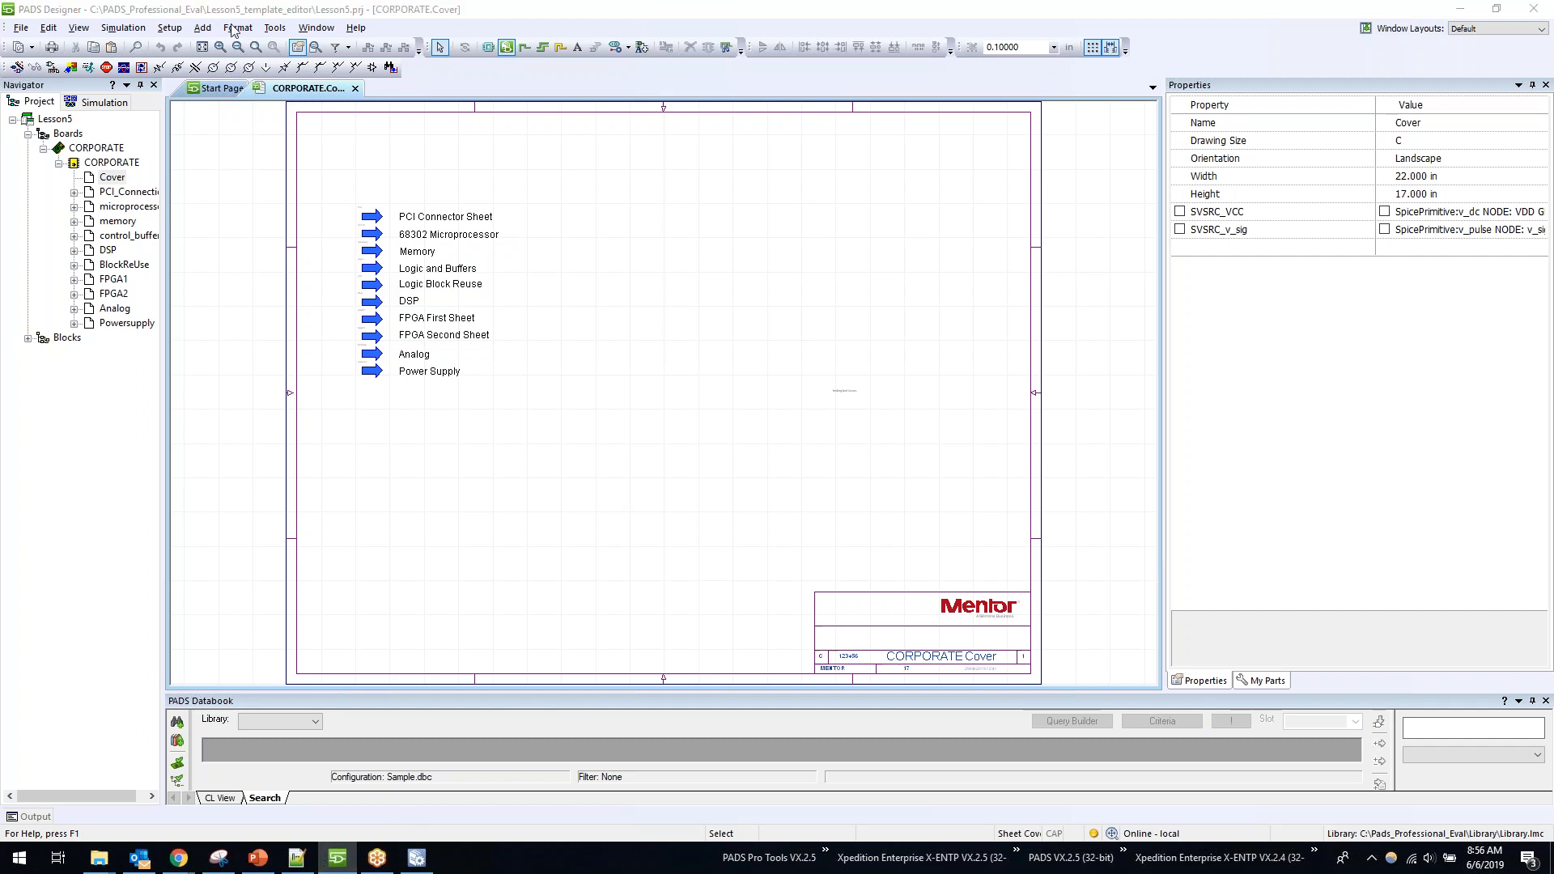
# Step: Close PADS Library Tools and switch to PADS Professional Layout
pyautogui.click(826, 852)
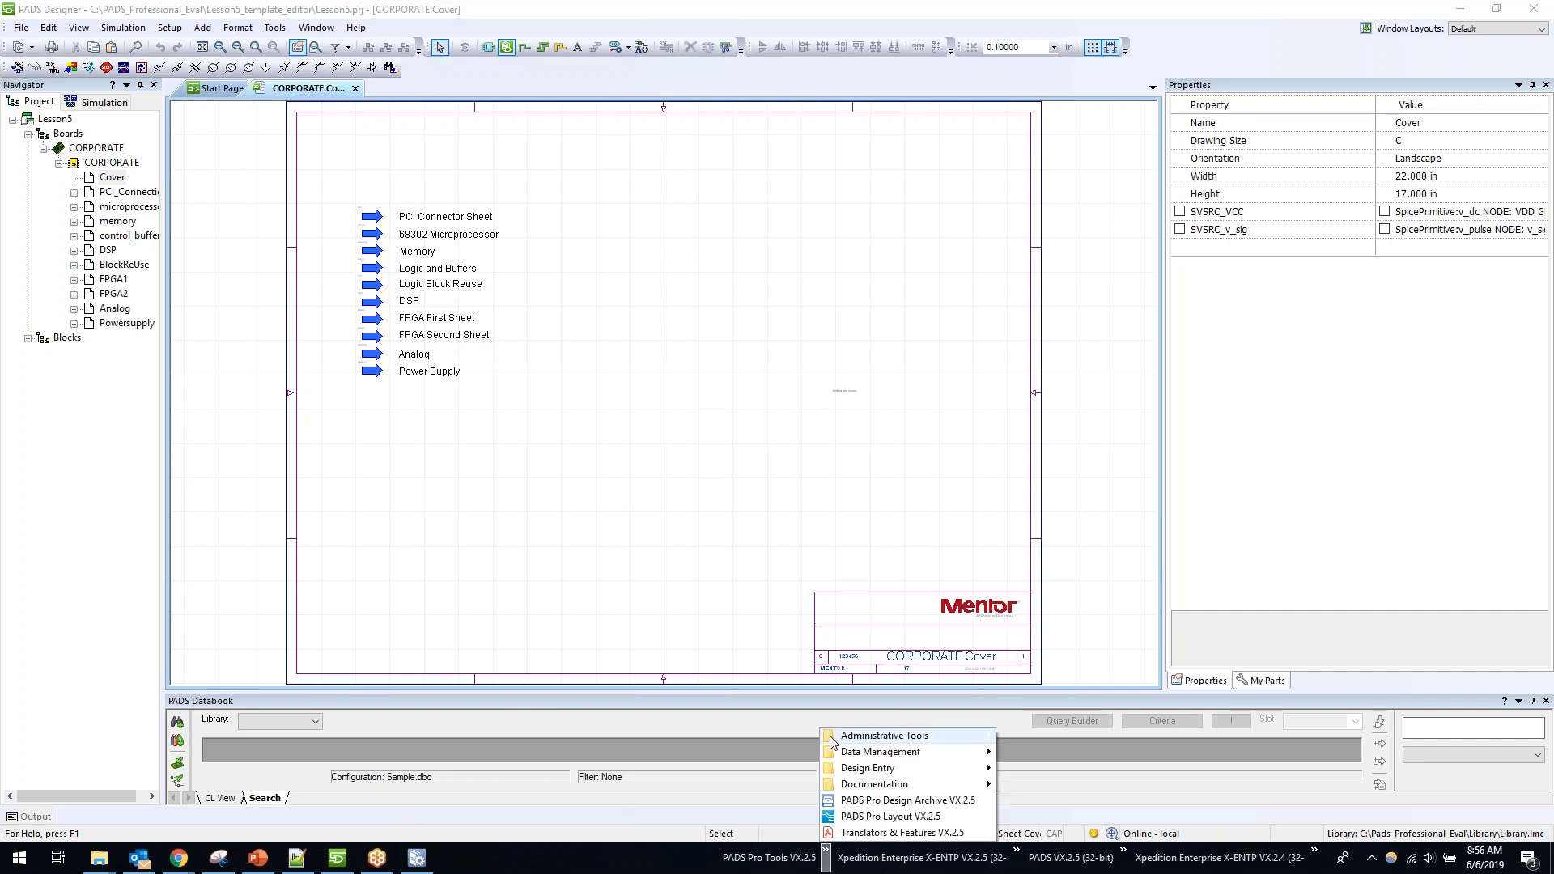
pyautogui.moveTo(862, 769)
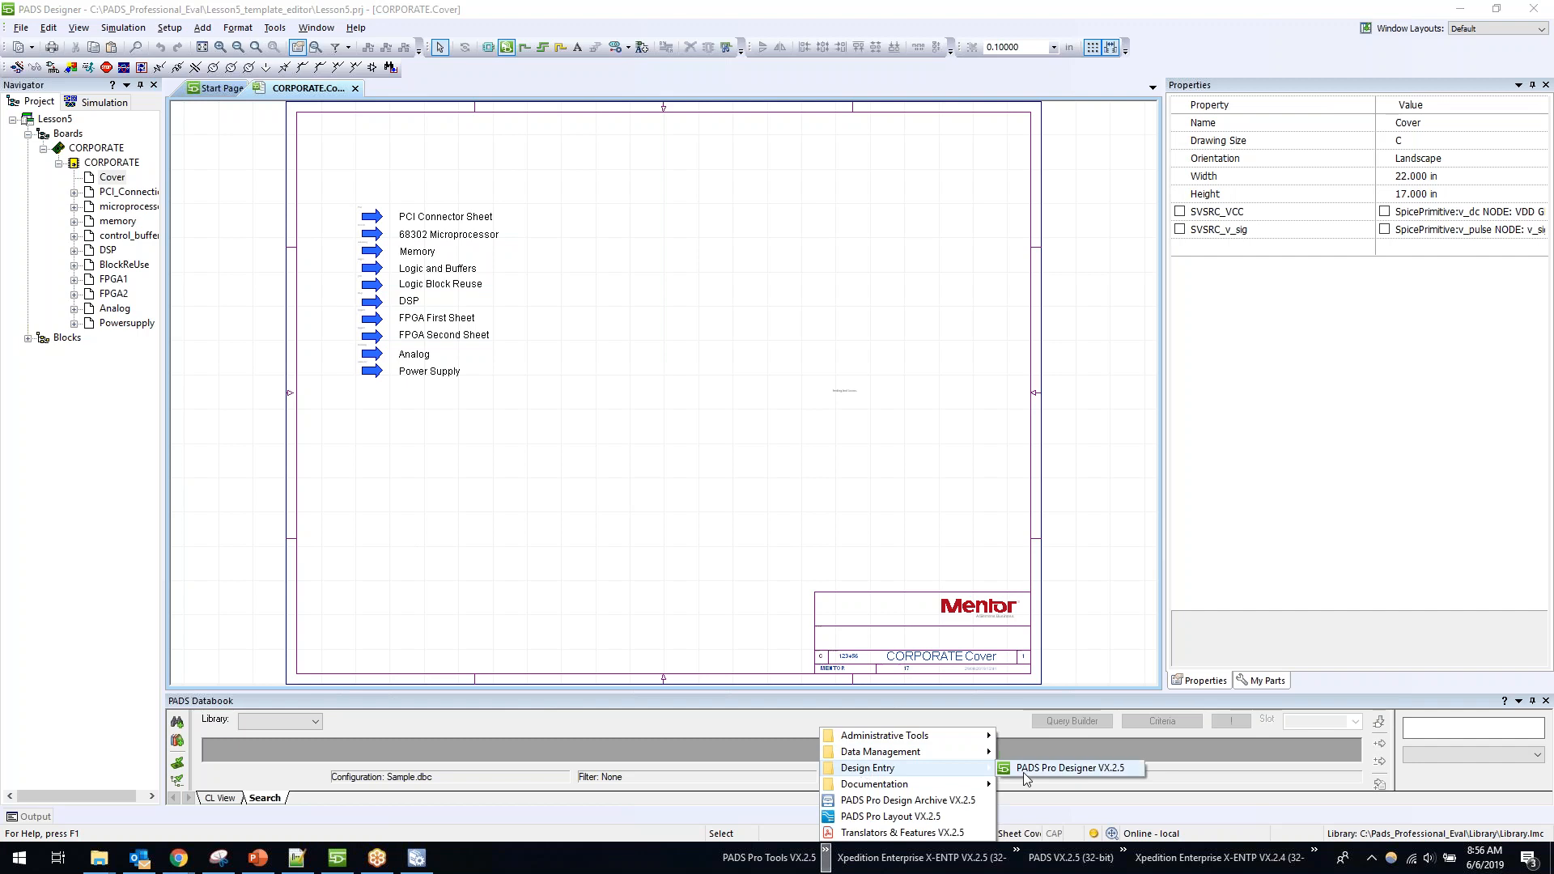
pyautogui.click(1026, 775)
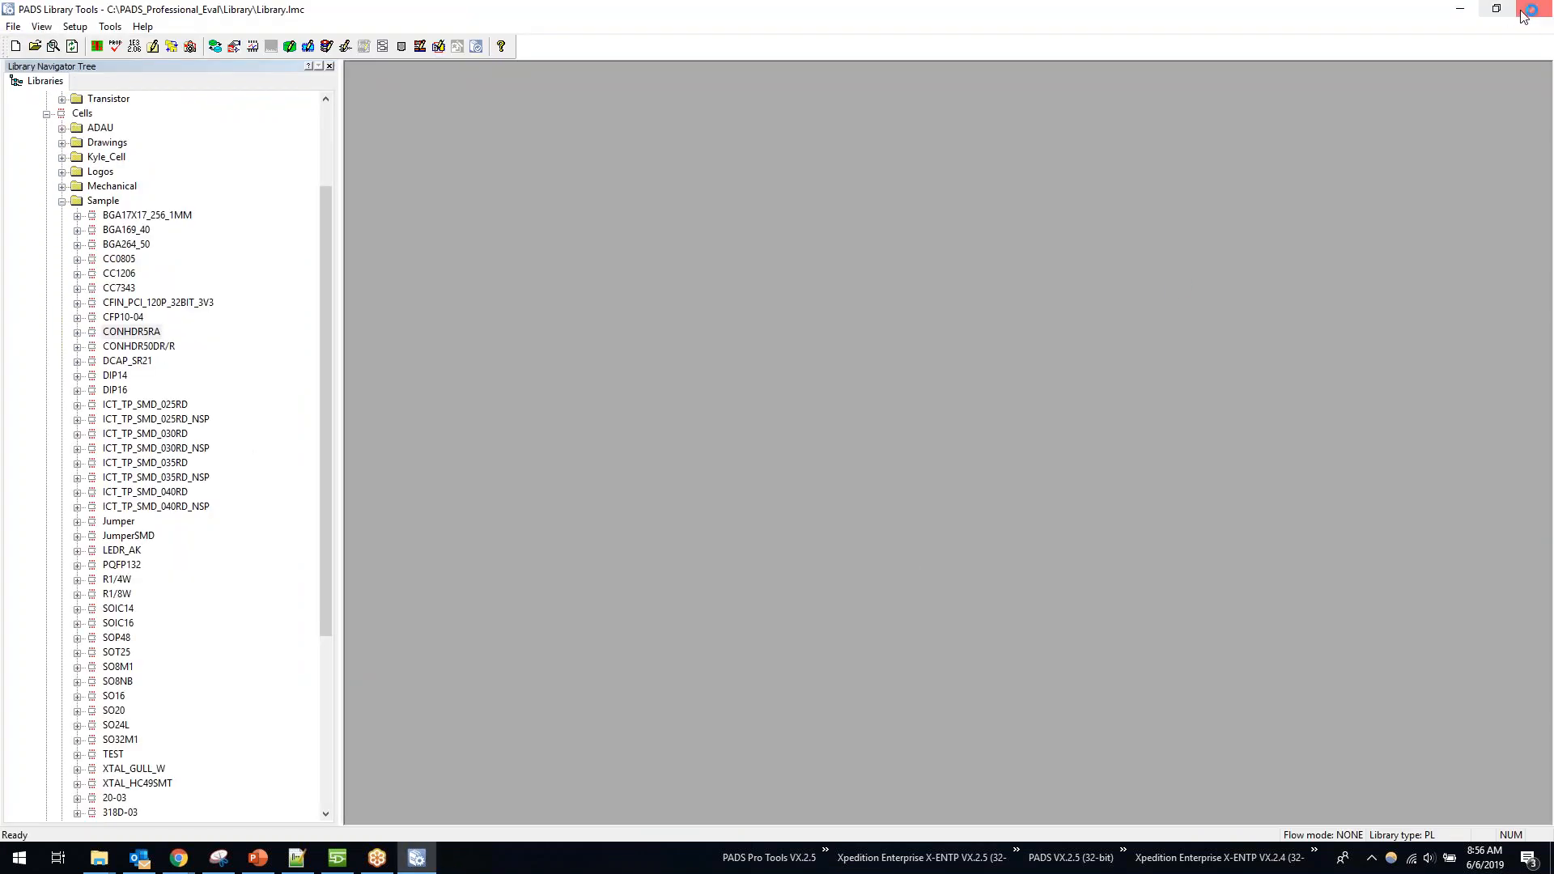
pyautogui.click(1523, 15)
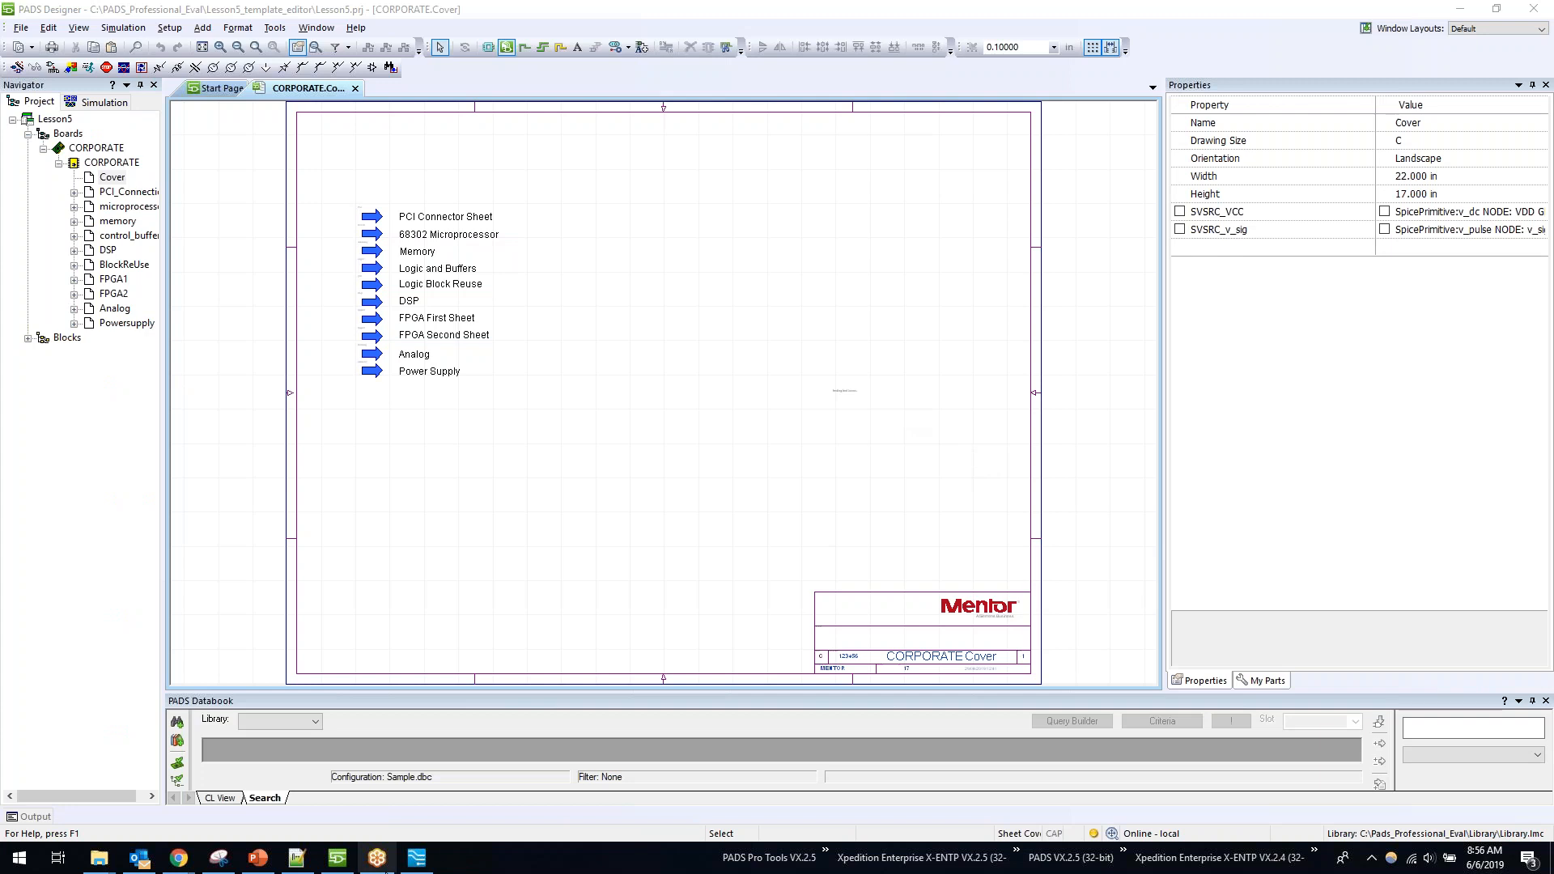
pyautogui.moveTo(413, 864)
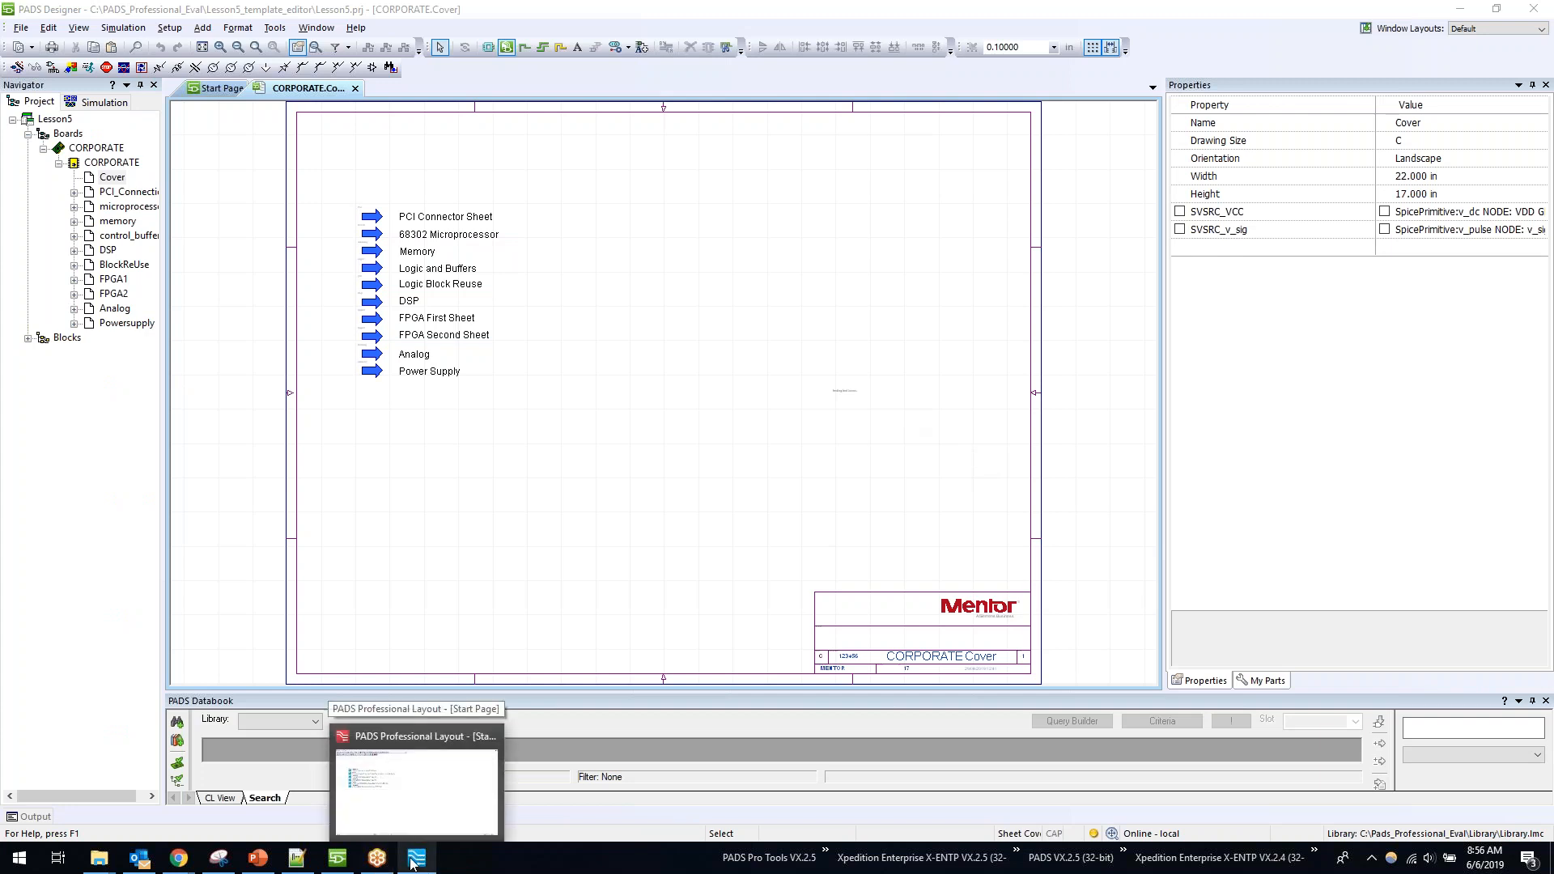
pyautogui.click(428, 795)
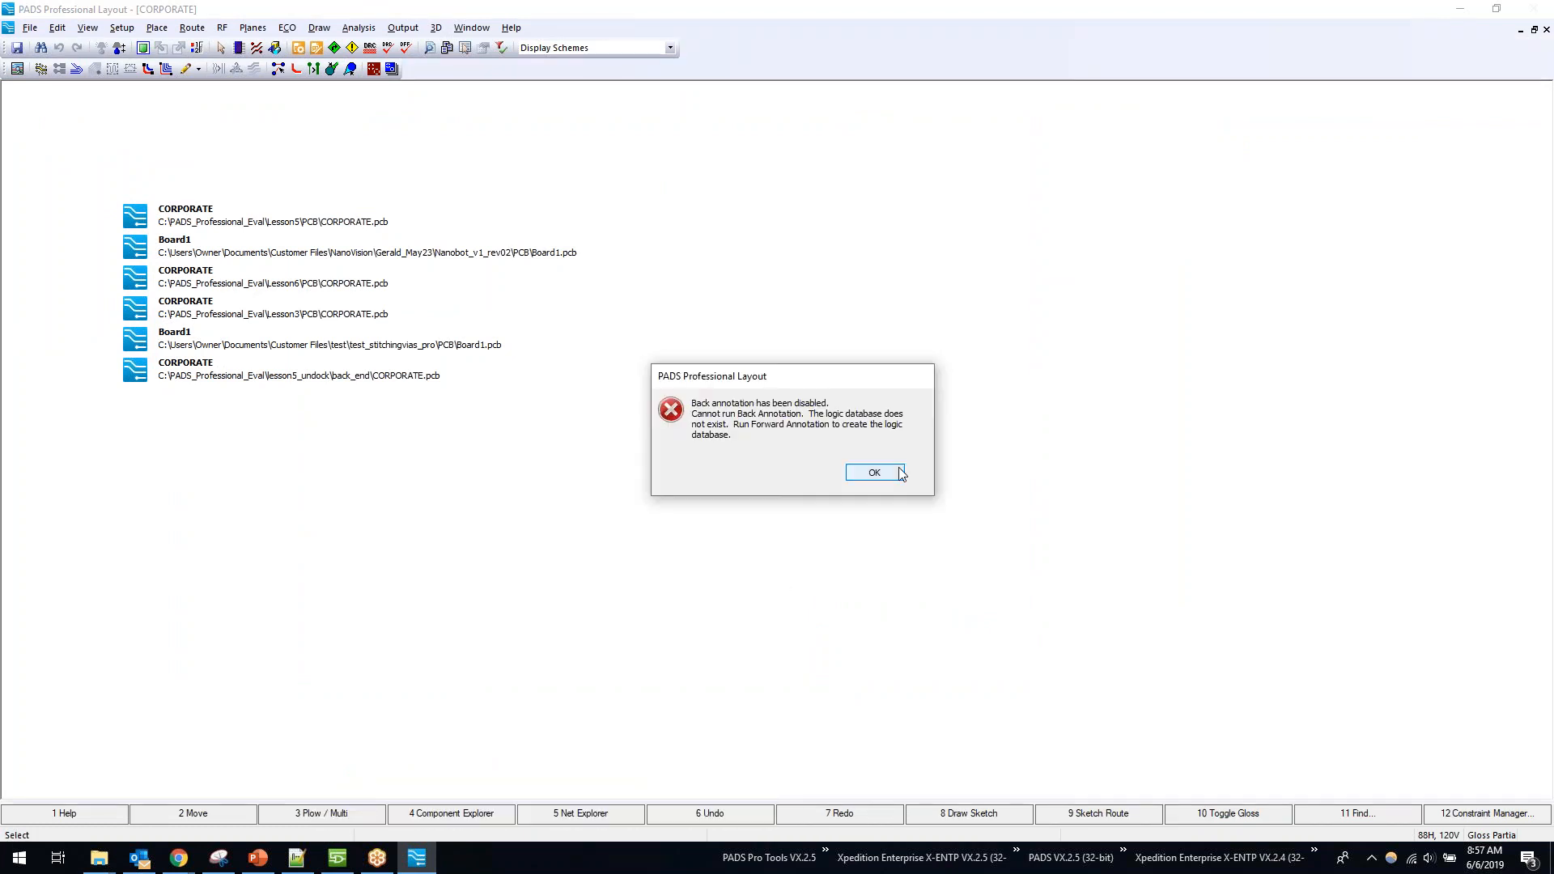
# Step: Dismiss the back annotation message and accept forward annotating the new changes
pyautogui.click(900, 471)
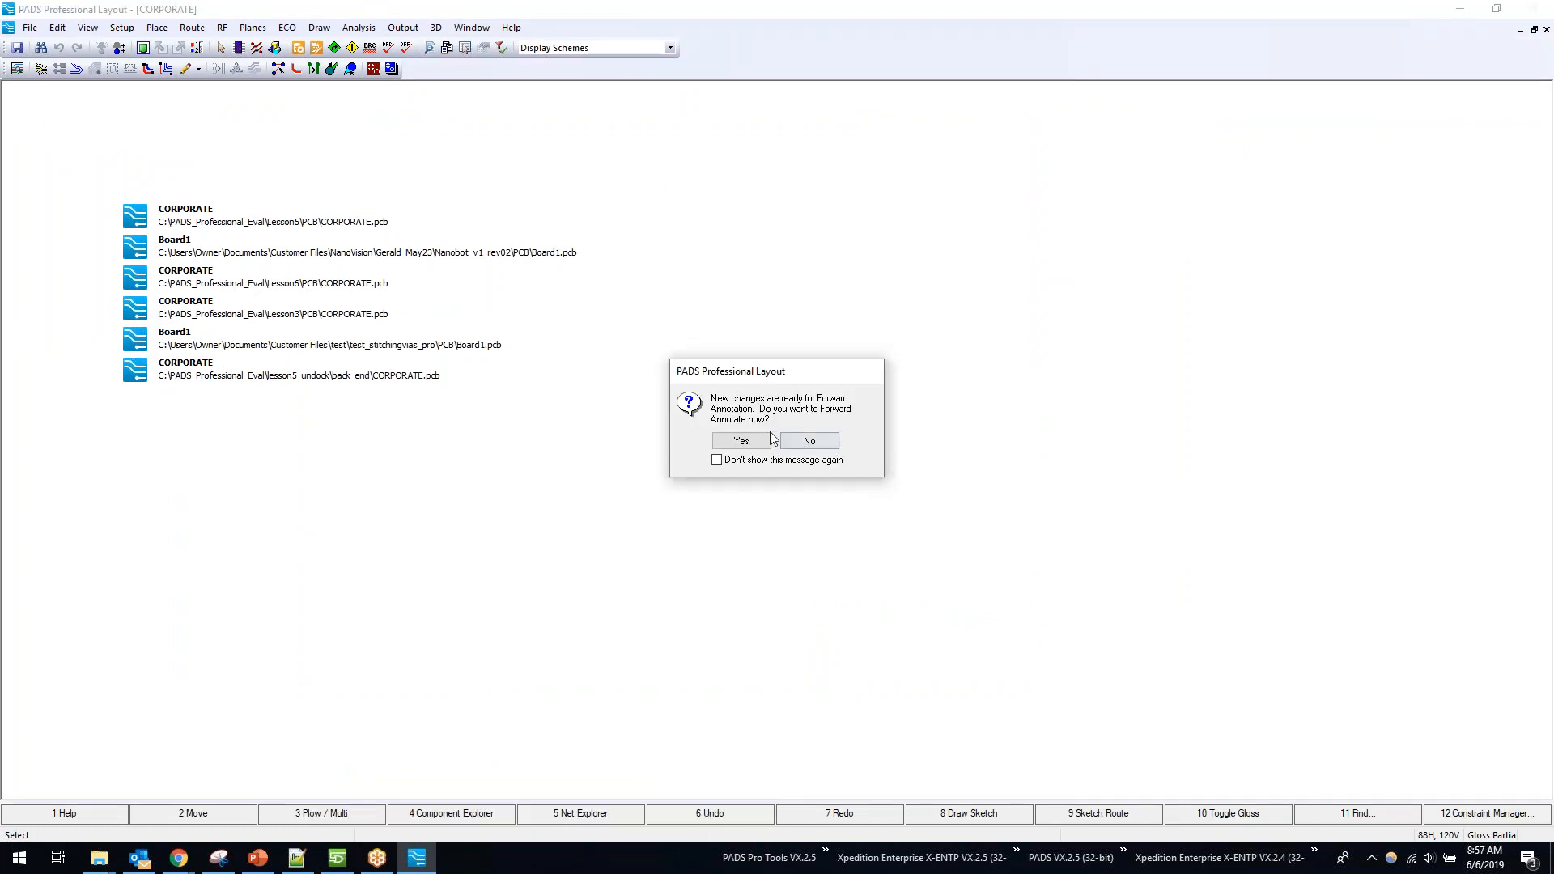
pyautogui.click(744, 443)
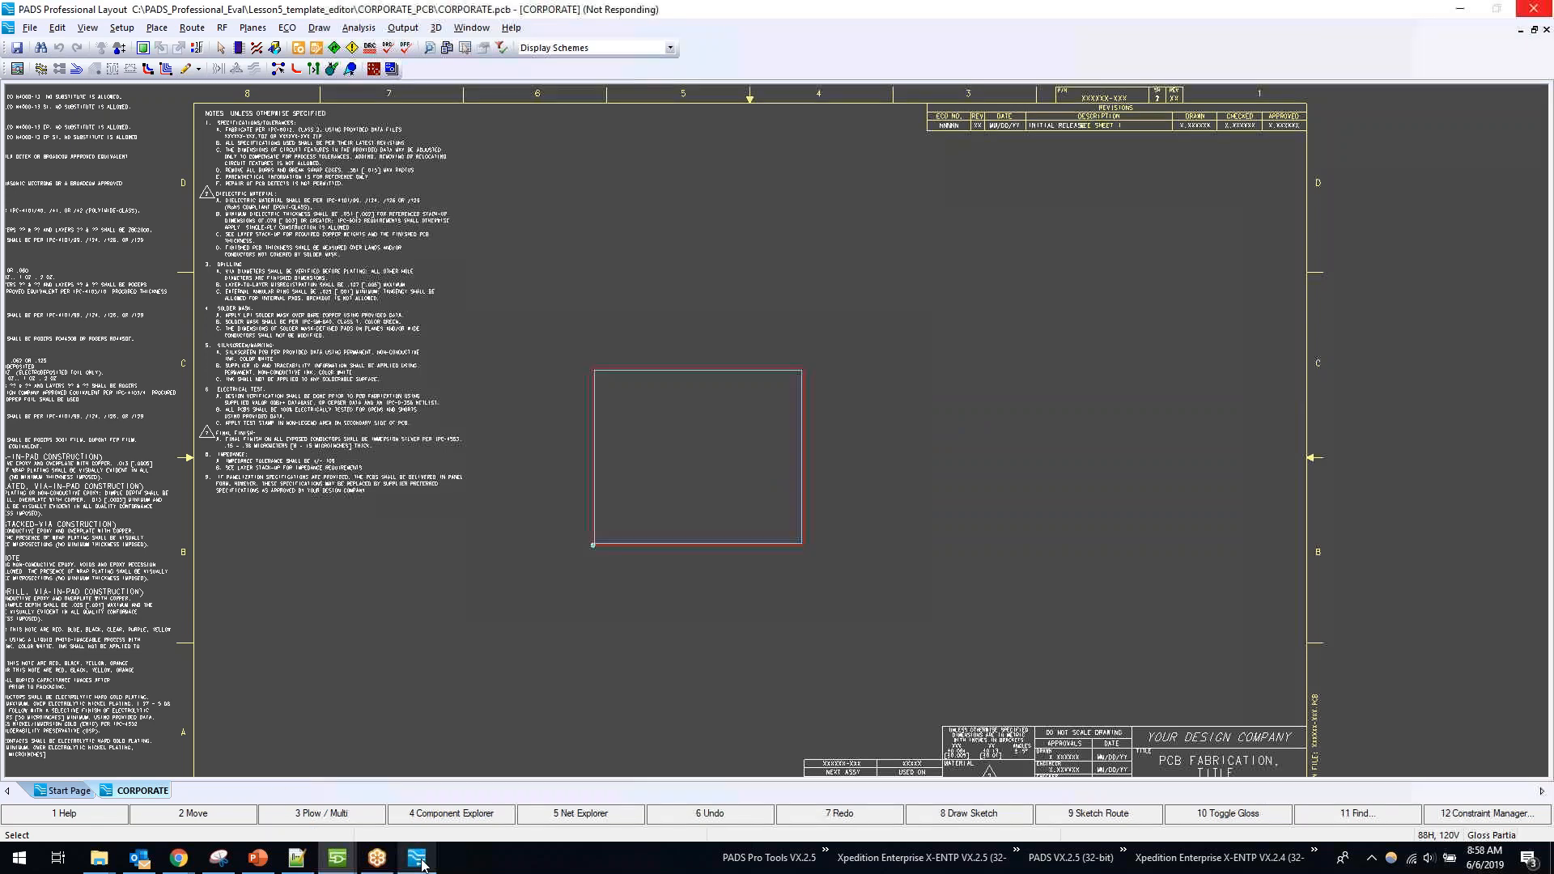
pyautogui.moveTo(351, 867)
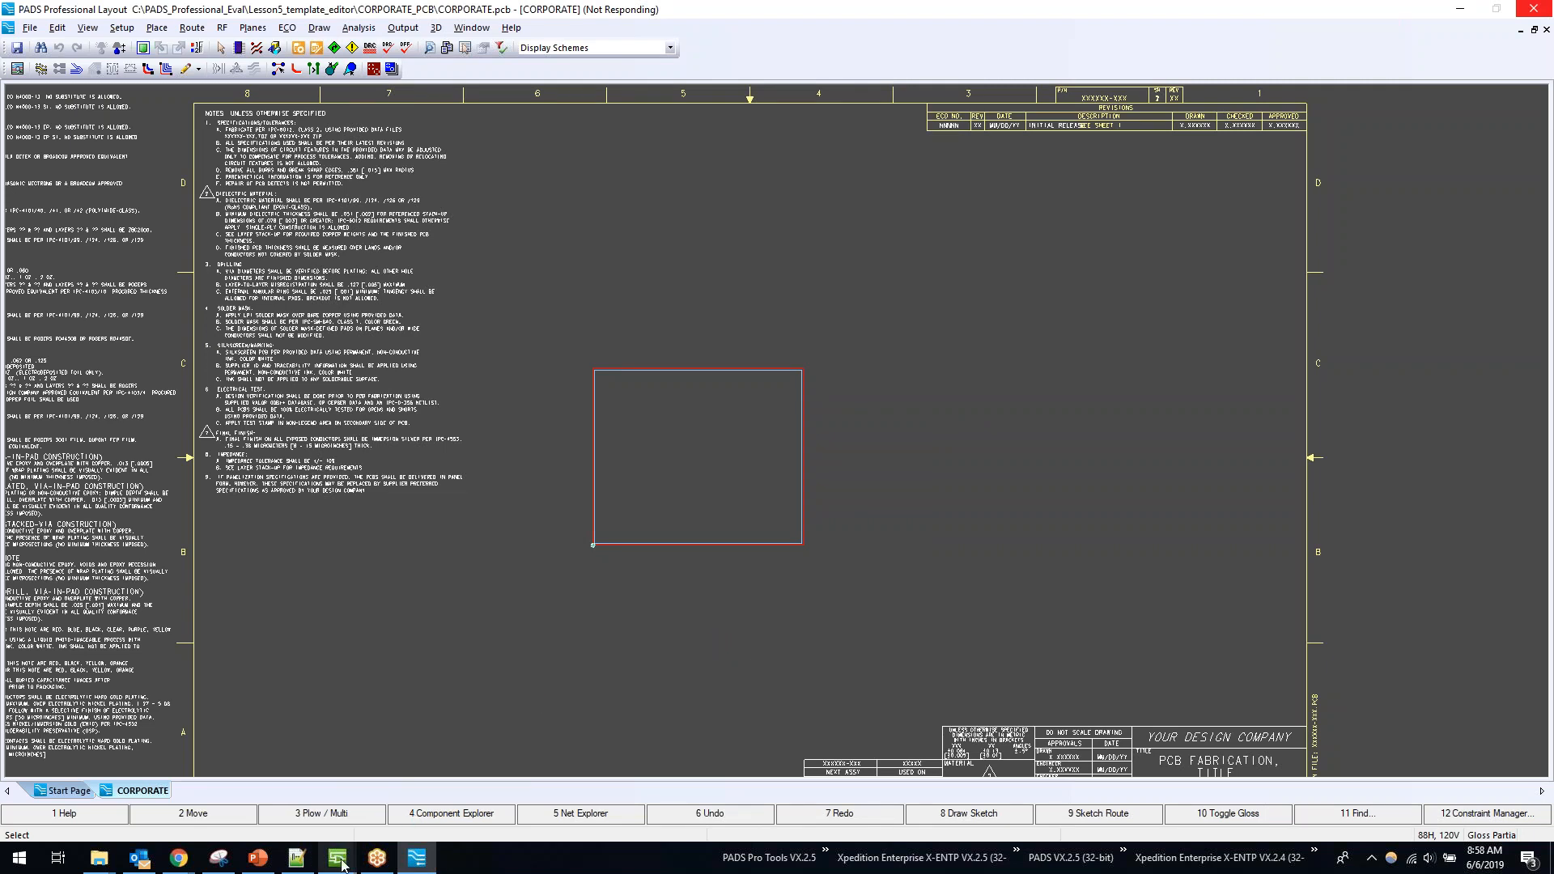
pyautogui.click(296, 796)
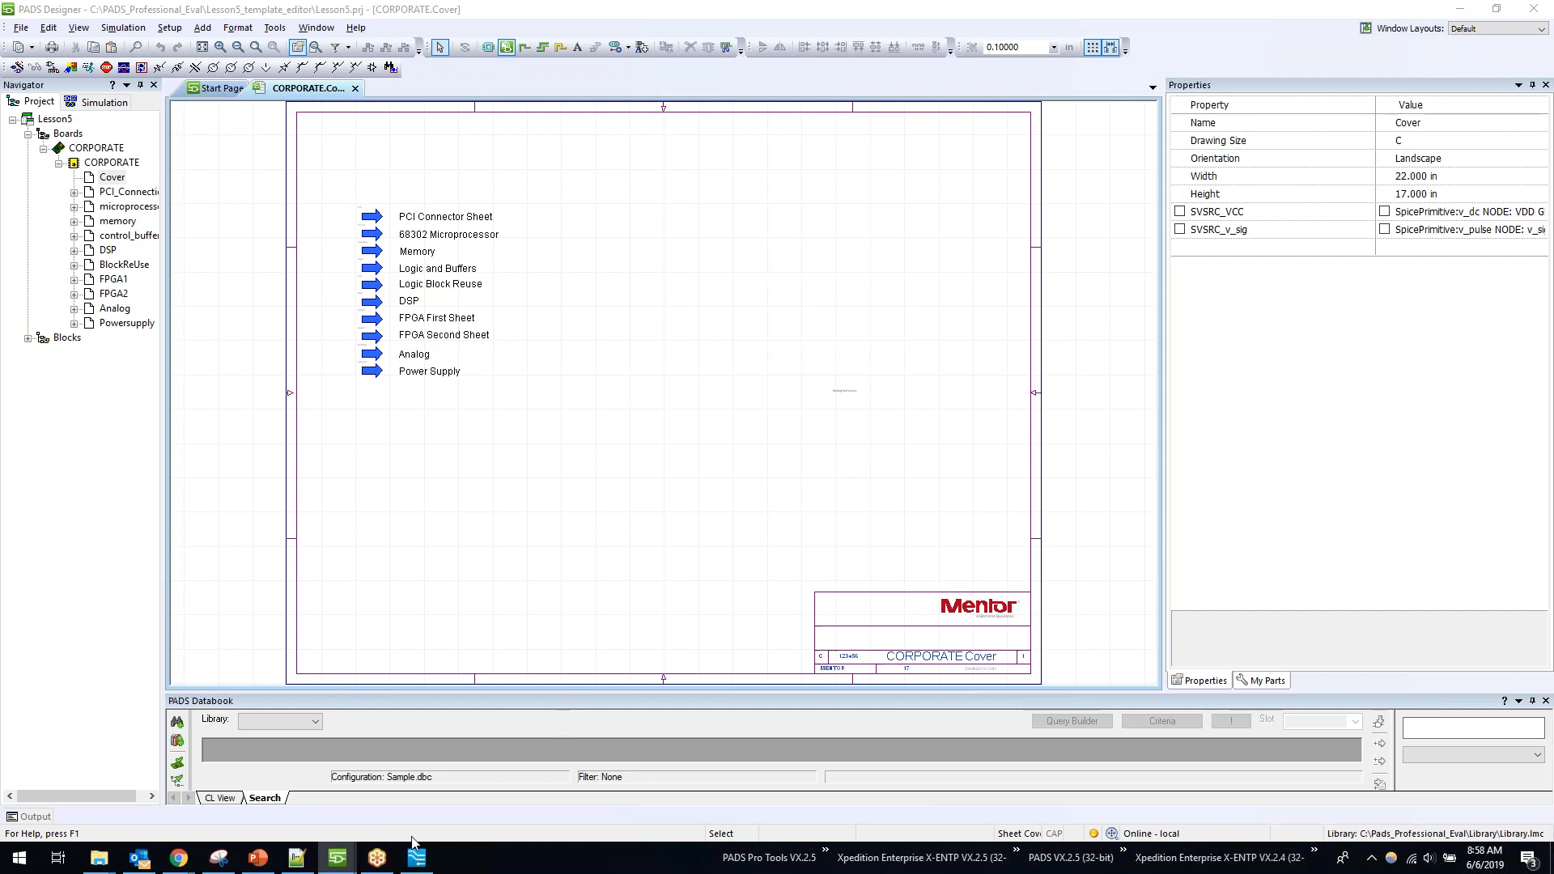
pyautogui.moveTo(411, 864)
pyautogui.click(423, 813)
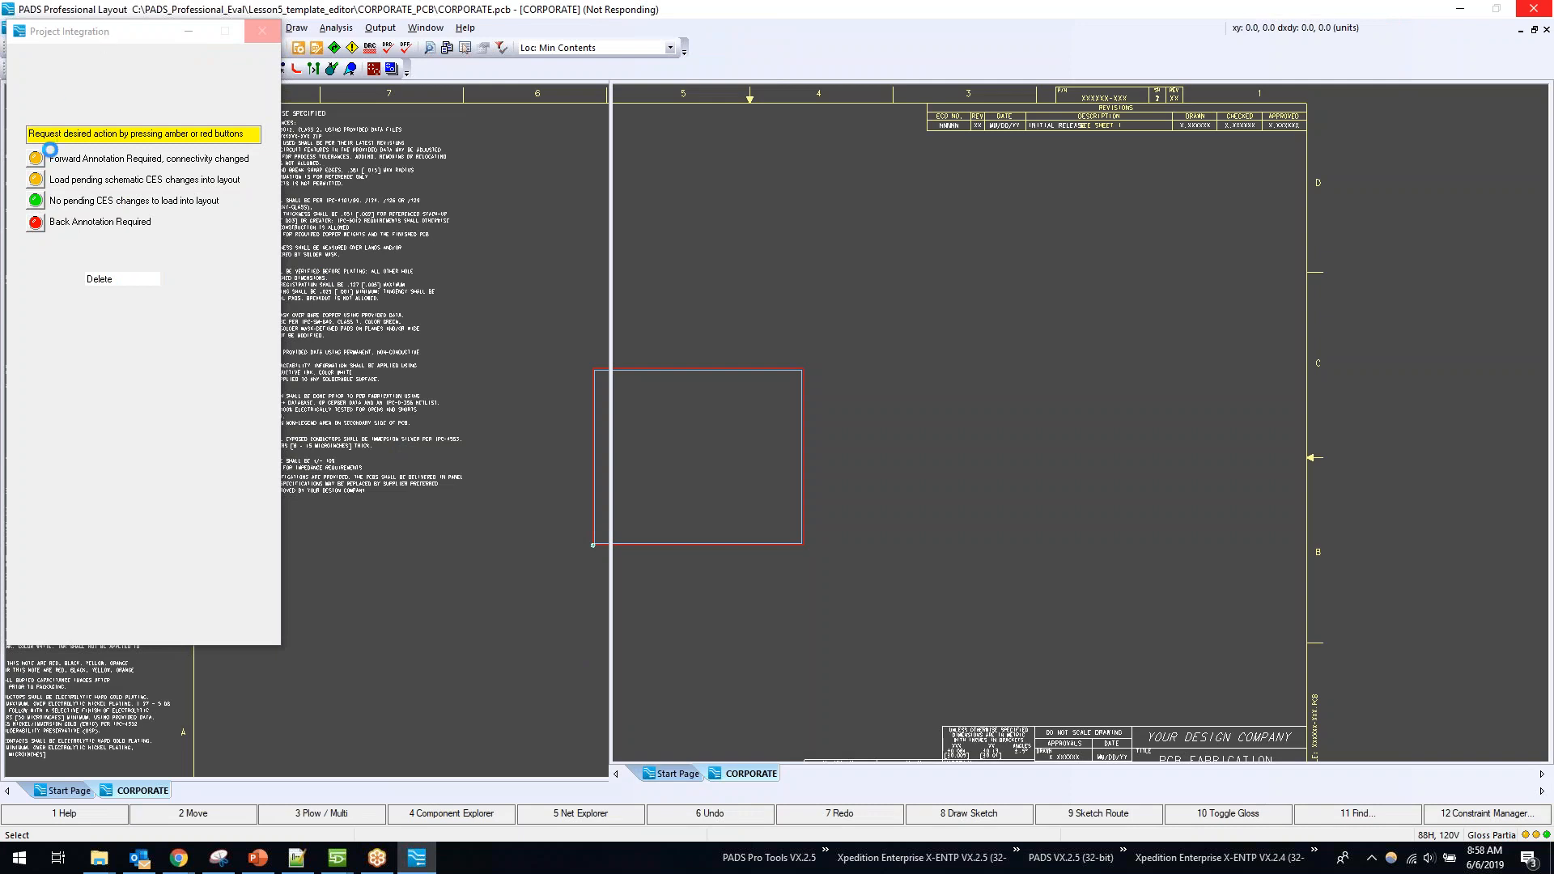
# Step: Run the required forward annotation from Project Integration and close the dialog
pyautogui.click(36, 159)
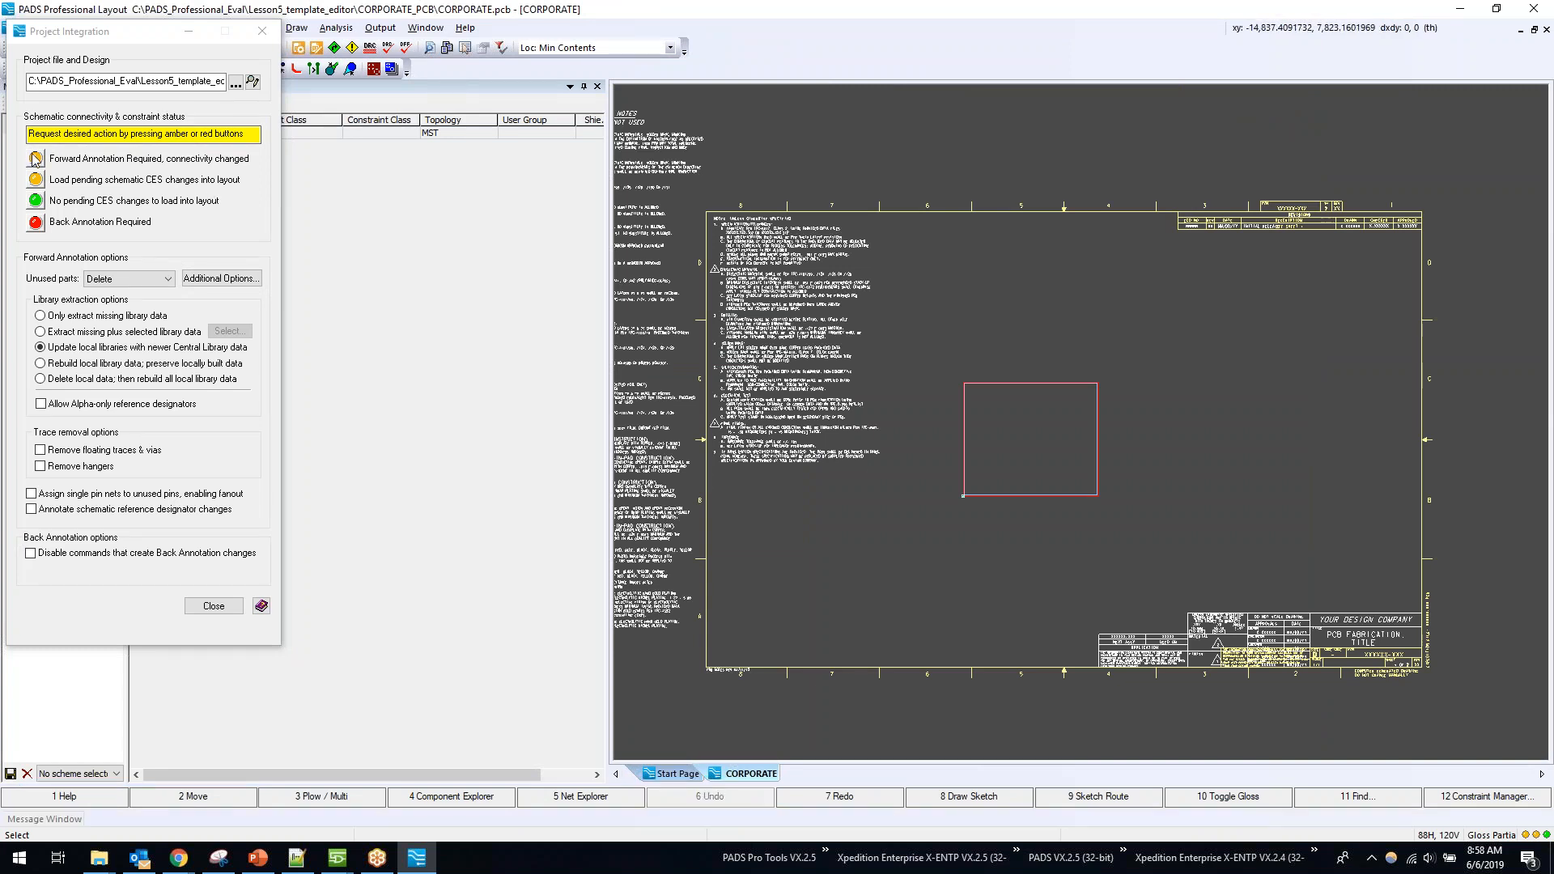
pyautogui.click(36, 159)
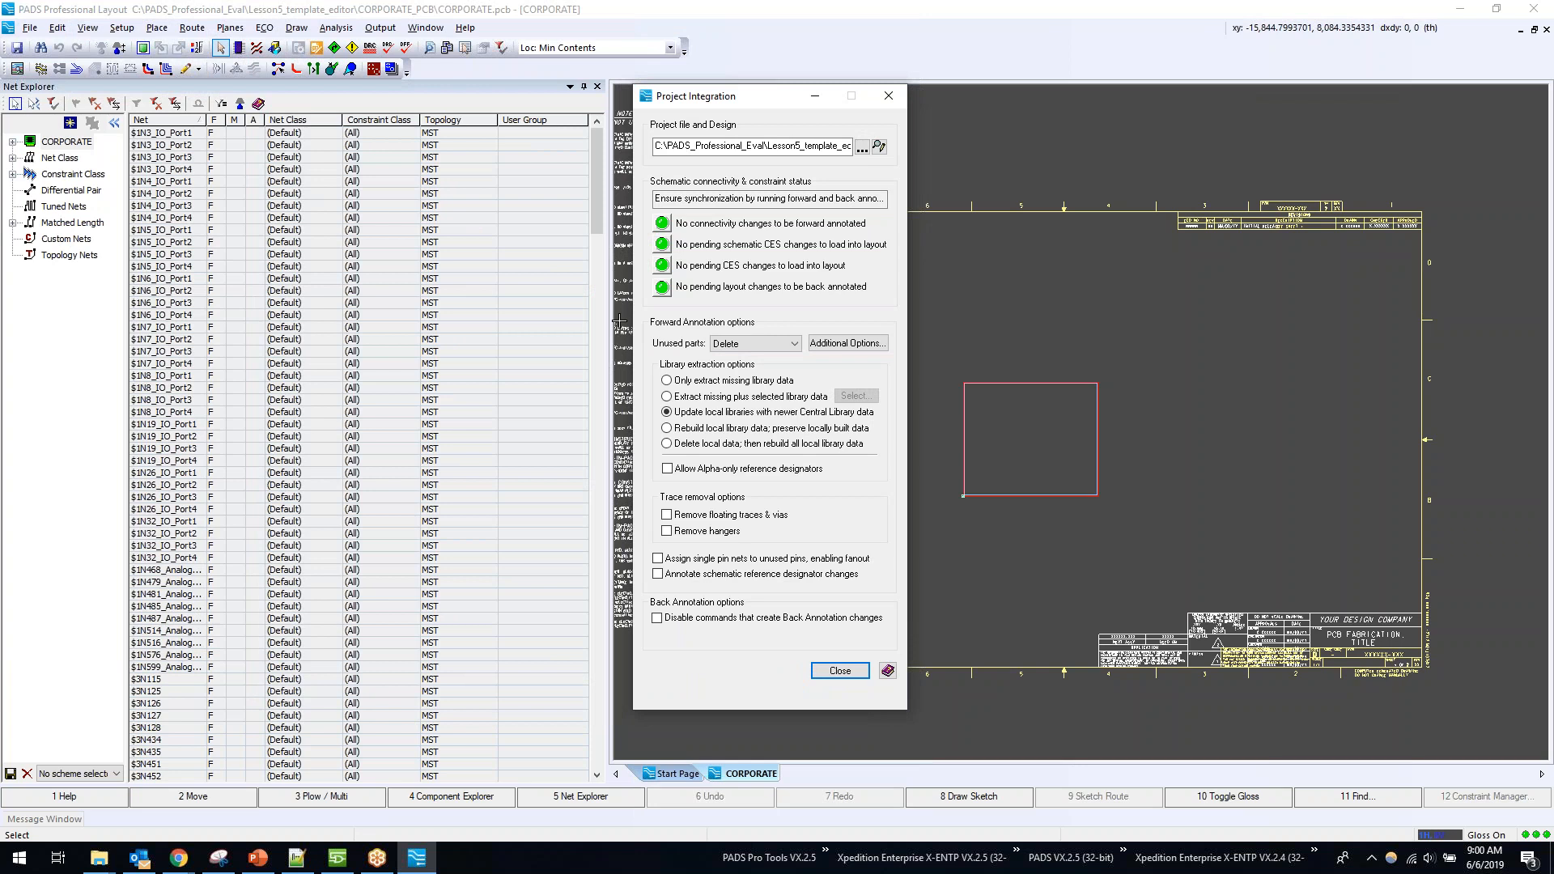
pyautogui.click(888, 95)
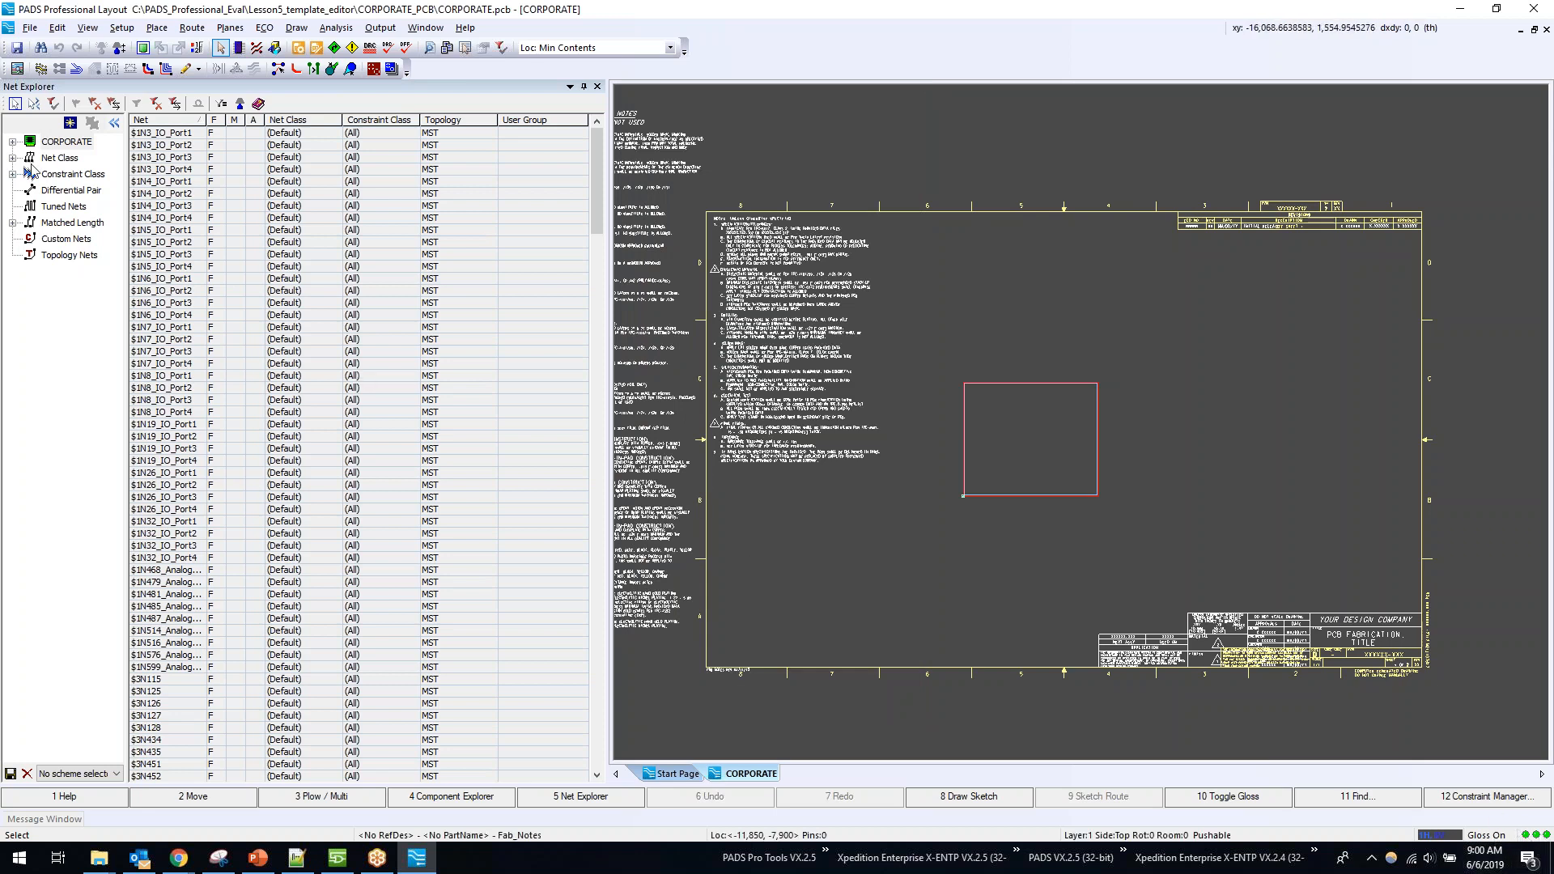
# Step: Collapse the Net Explorer, open the Component Explorer and widen it to browse the unplaced components
pyautogui.click(584, 87)
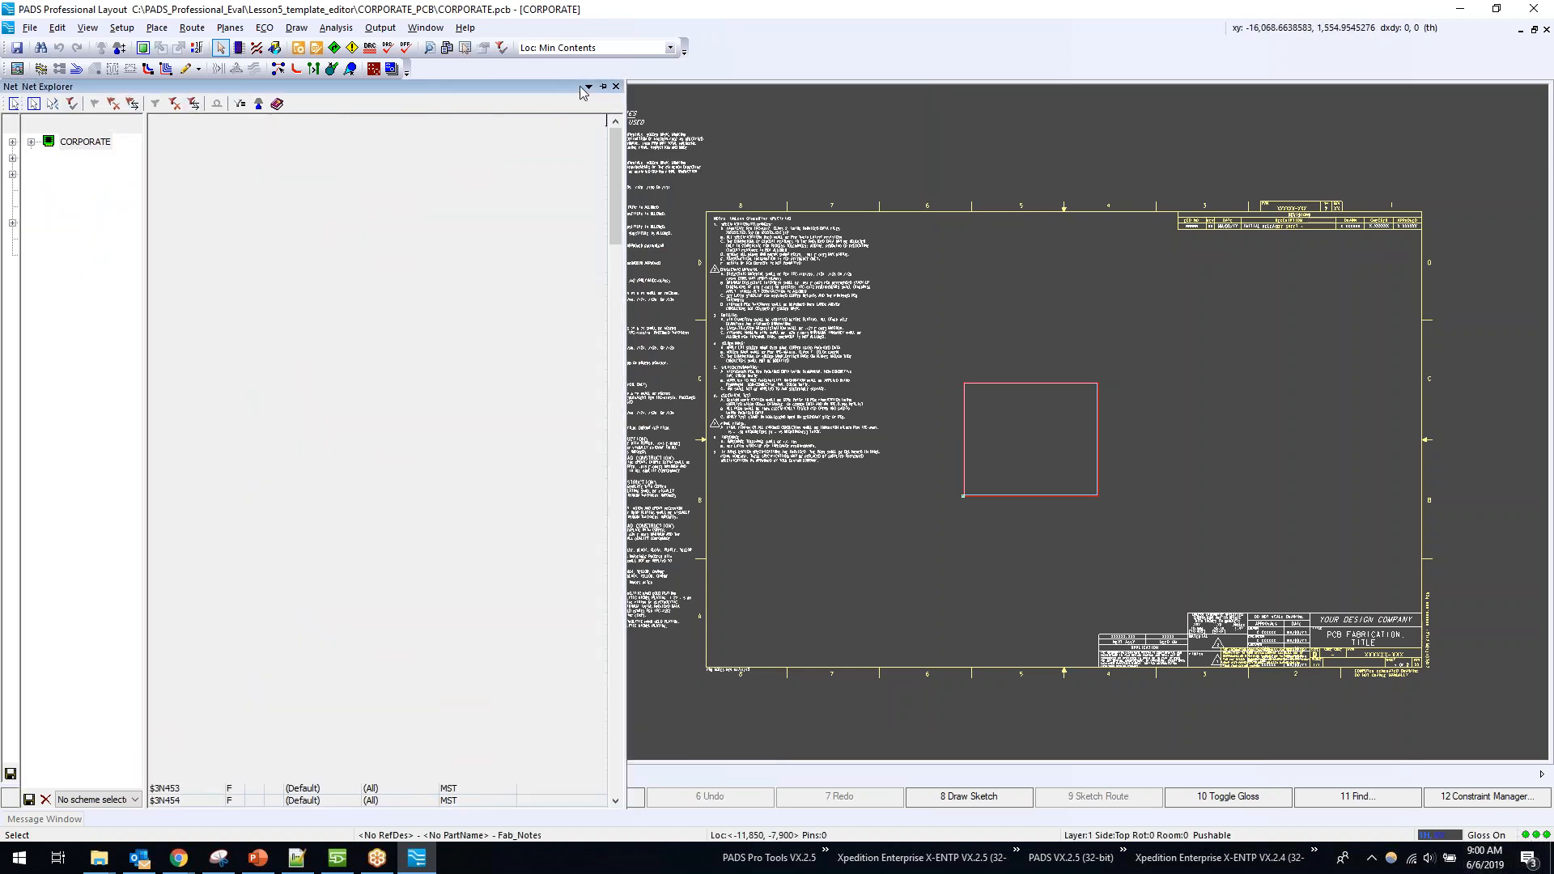
pyautogui.click(157, 28)
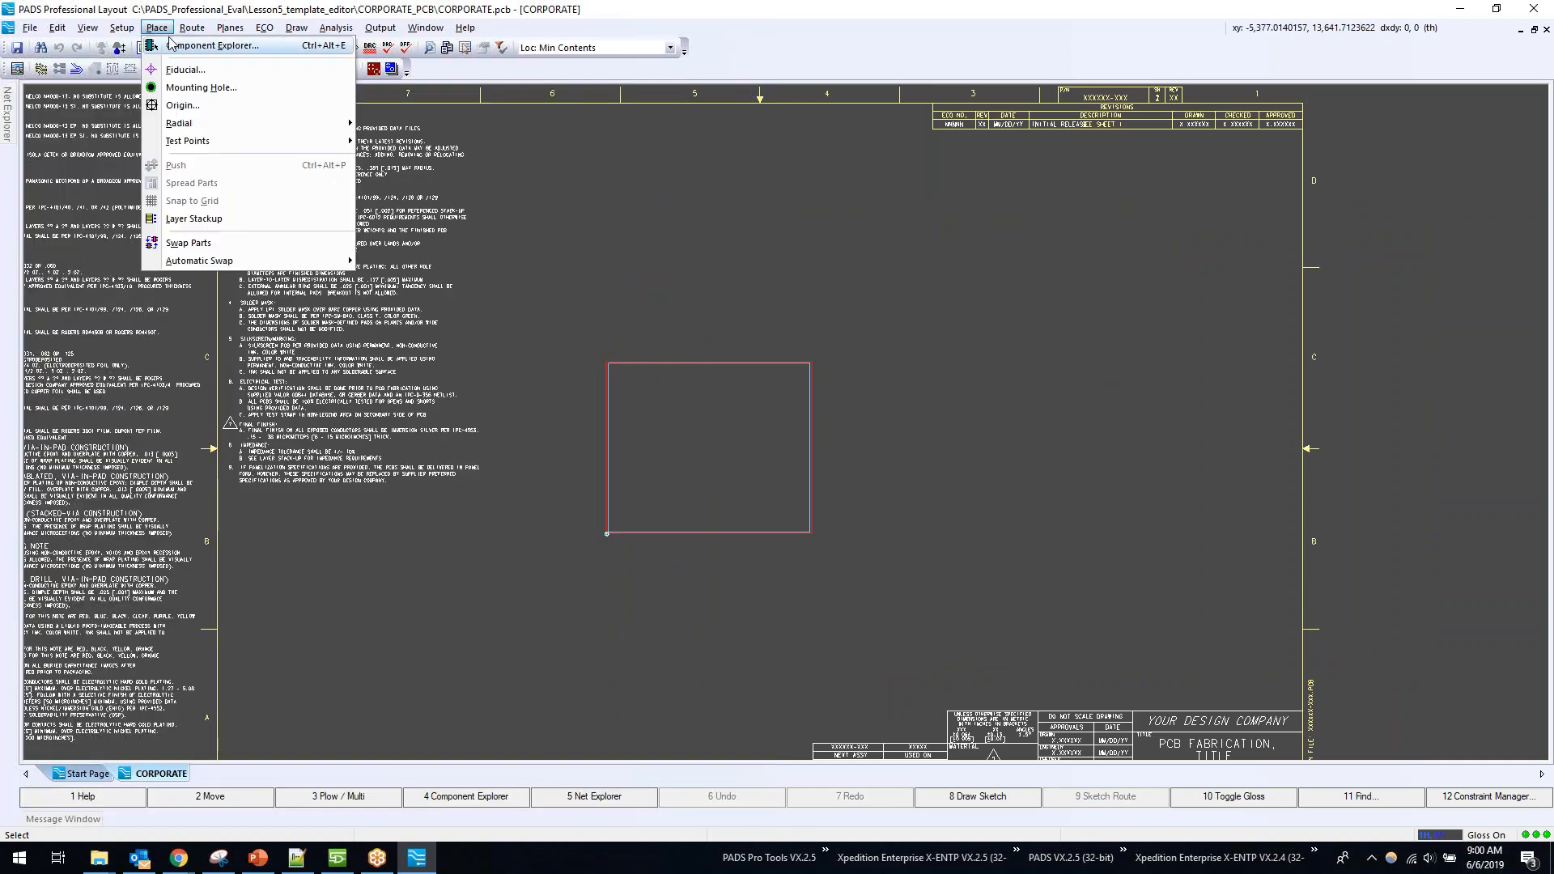
pyautogui.click(172, 42)
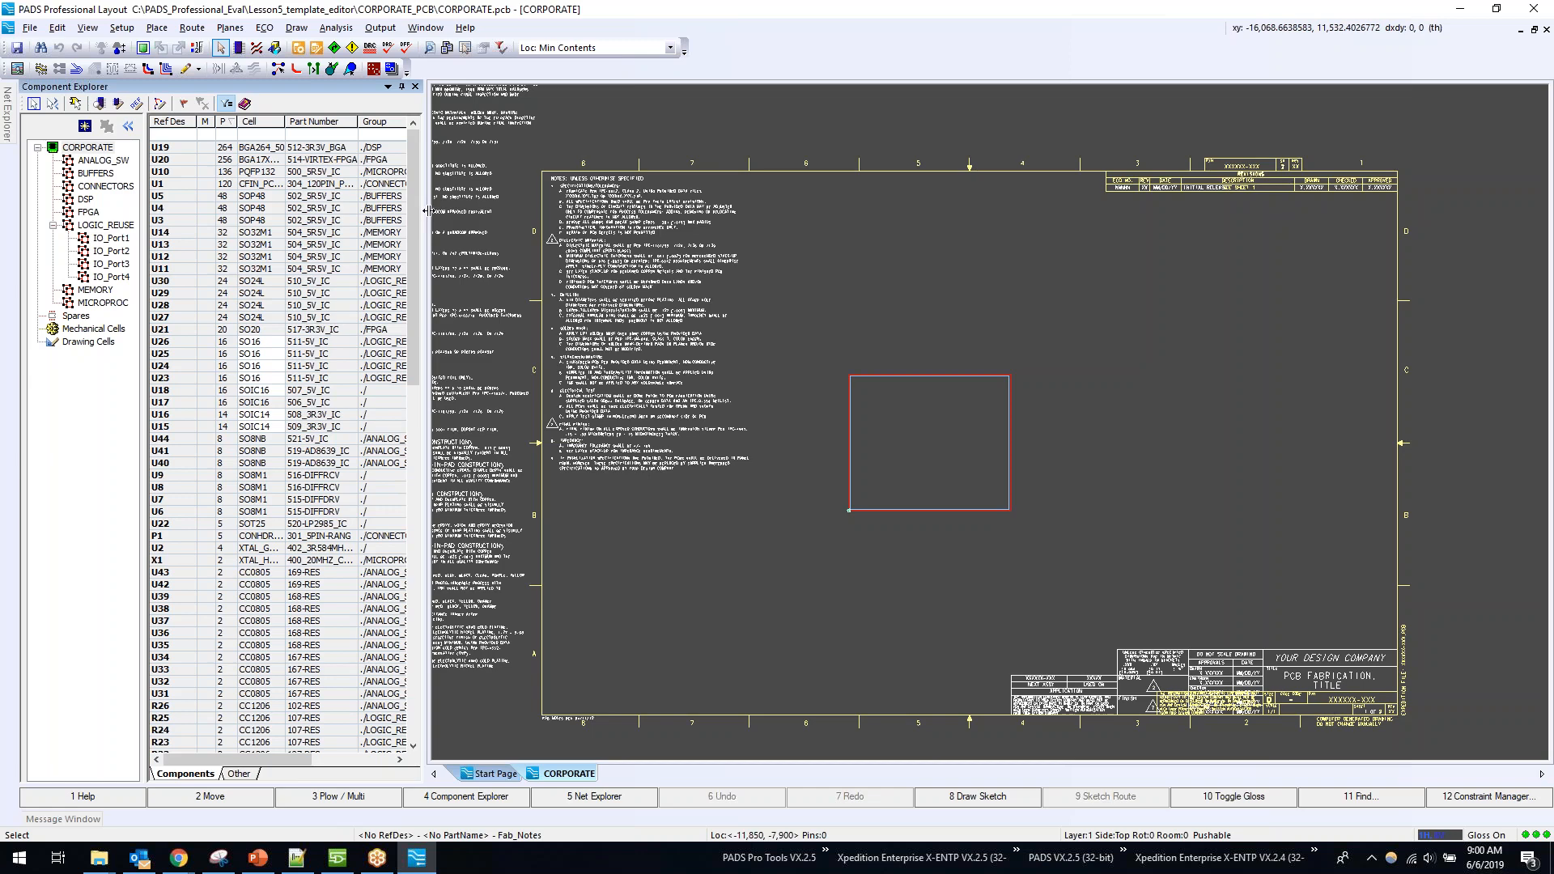
pyautogui.moveTo(424, 219); pyautogui.dragTo(500, 217)
pyautogui.scroll(-6, 277, 227)
pyautogui.scroll(-14, 276, 225)
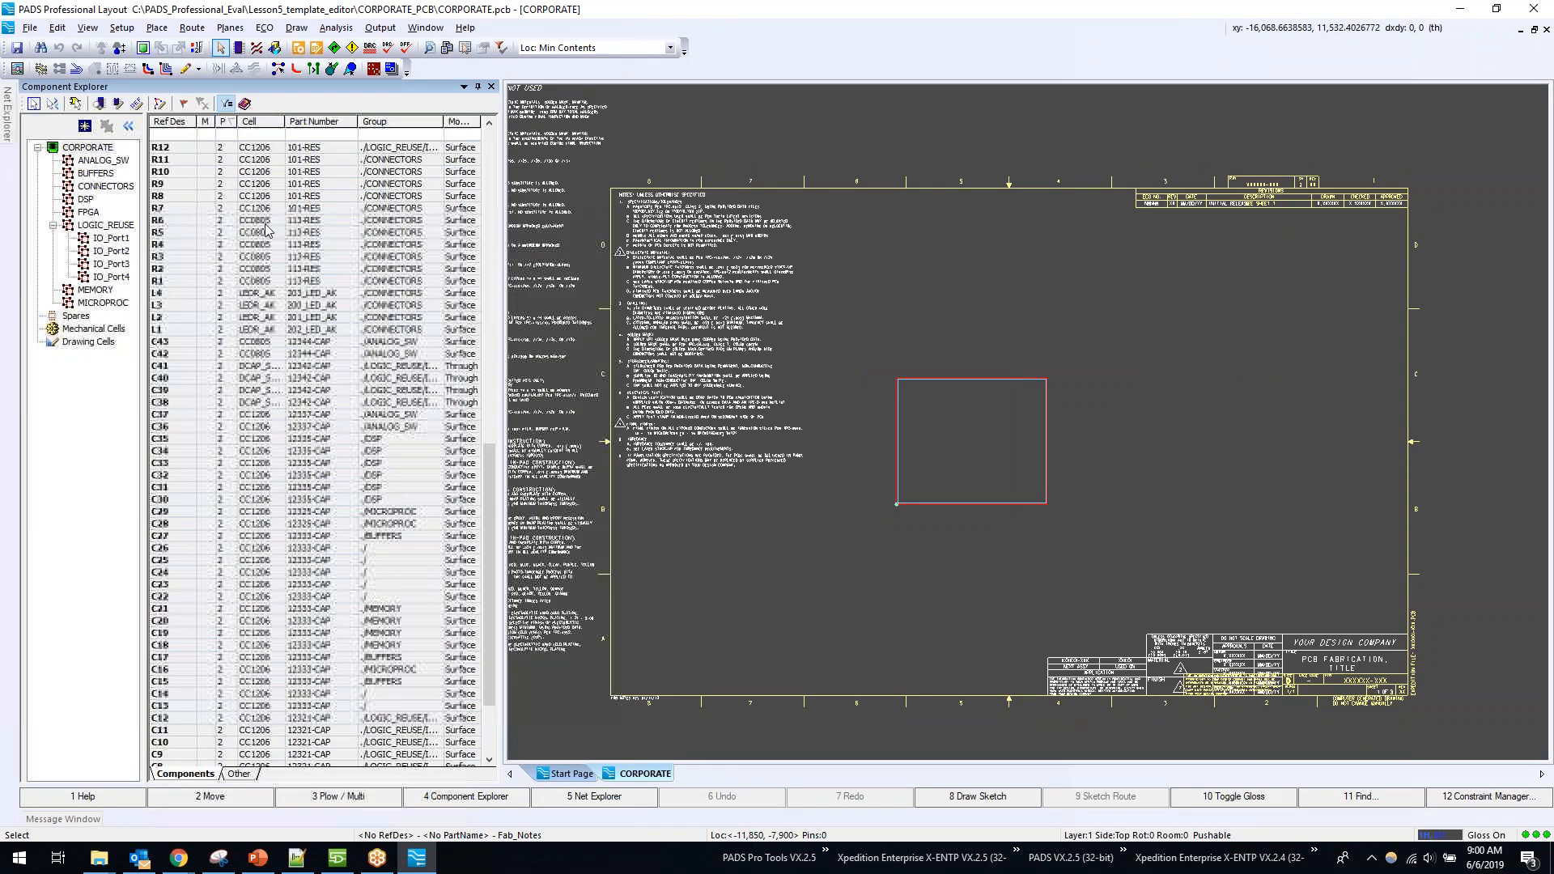
# Step: Place LED component L1 in the upper-left area of the board at about (1,055, 3,685) th
pyautogui.moveTo(192, 330); pyautogui.dragTo(920, 418)
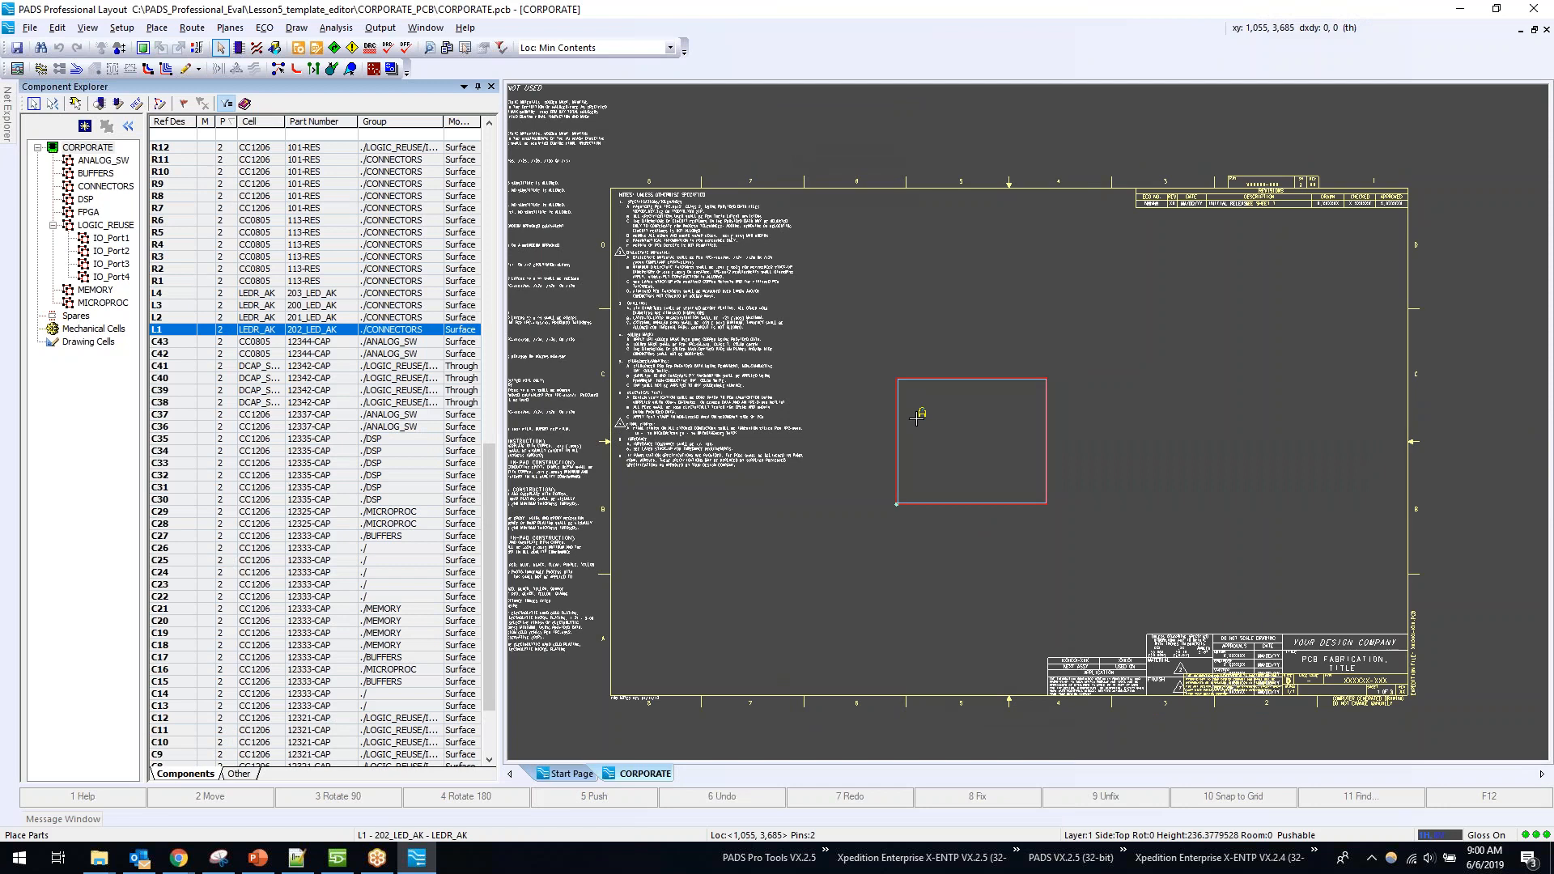
pyautogui.click(916, 418)
pyautogui.scroll(5, 916, 419)
pyautogui.scroll(-5, 932, 421)
pyautogui.click(212, 367)
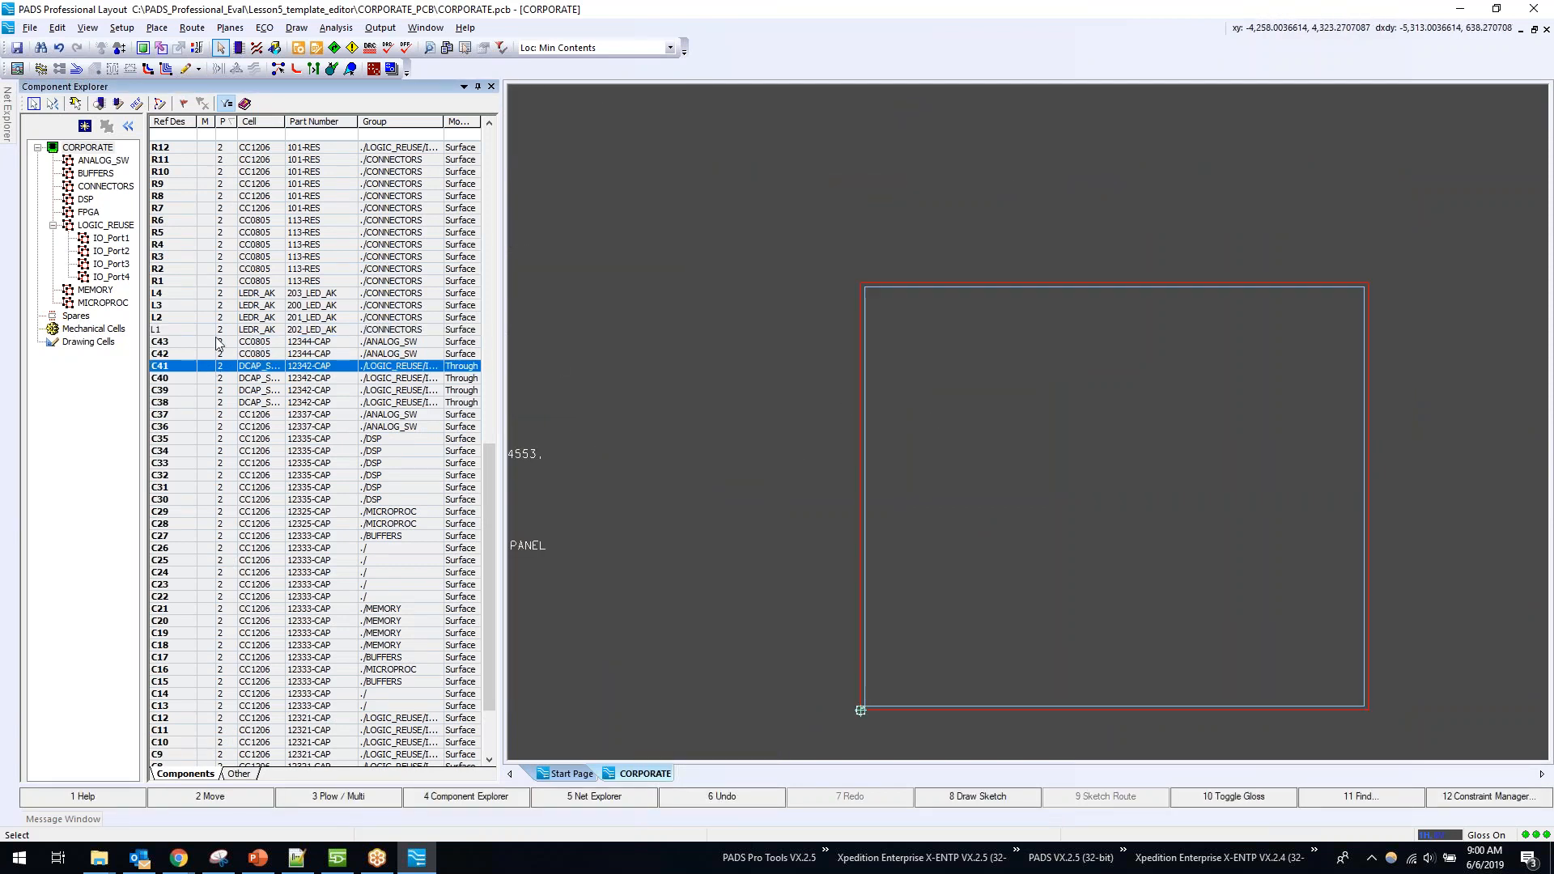
# Step: Place the DSP planning group in the board's upper-right area at about (3,943, 3,986) th and apply the Loc: All On display scheme
pyautogui.click(86, 199)
pyautogui.moveTo(85, 199); pyautogui.dragTo(1181, 386)
pyautogui.click(669, 48)
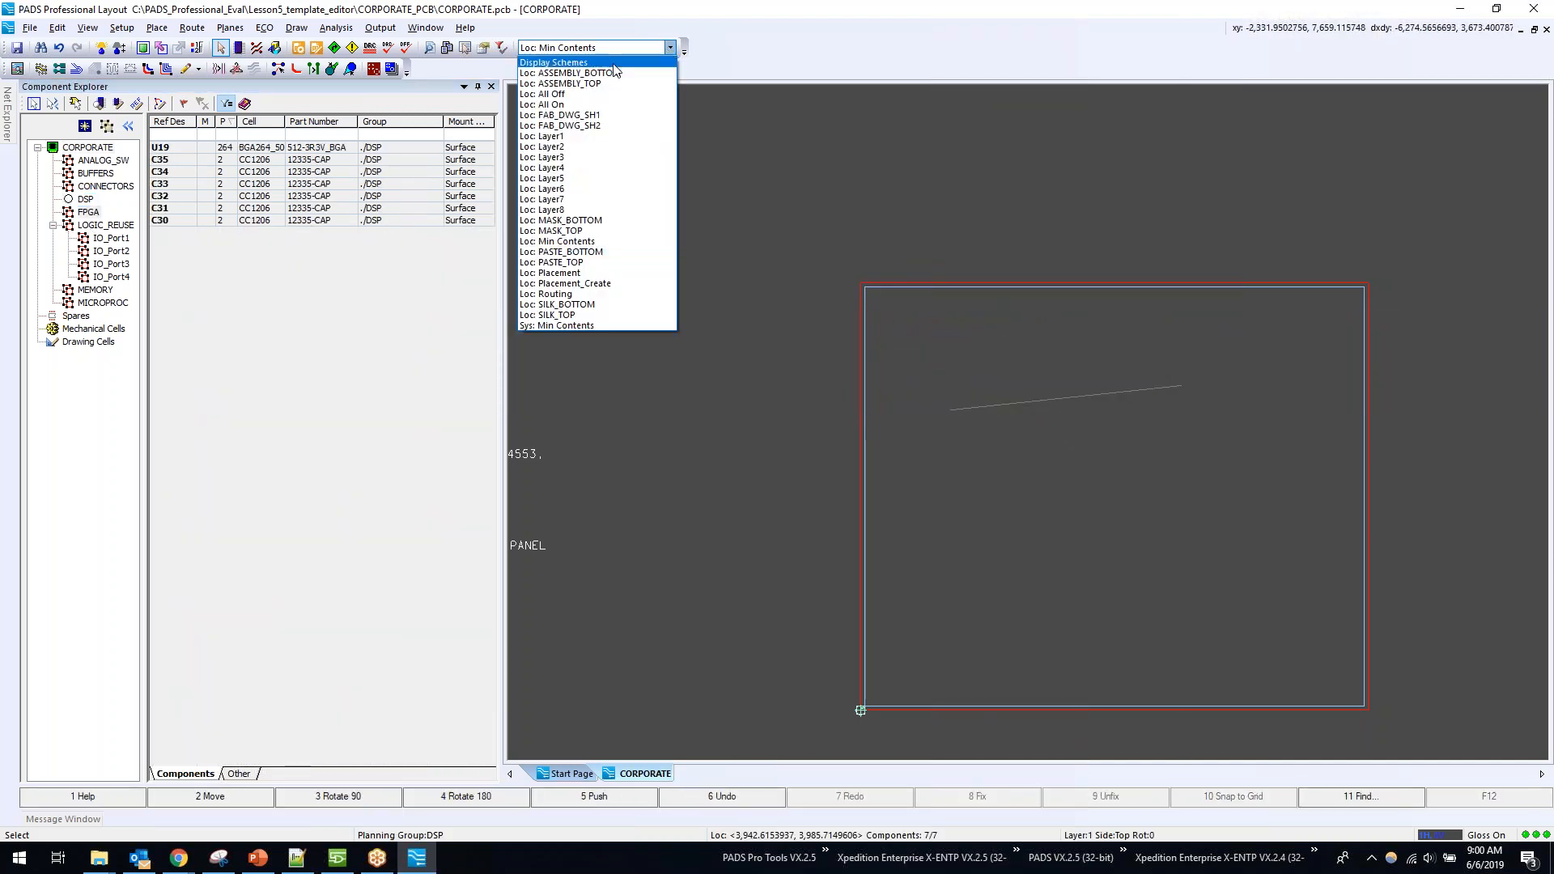
pyautogui.click(564, 104)
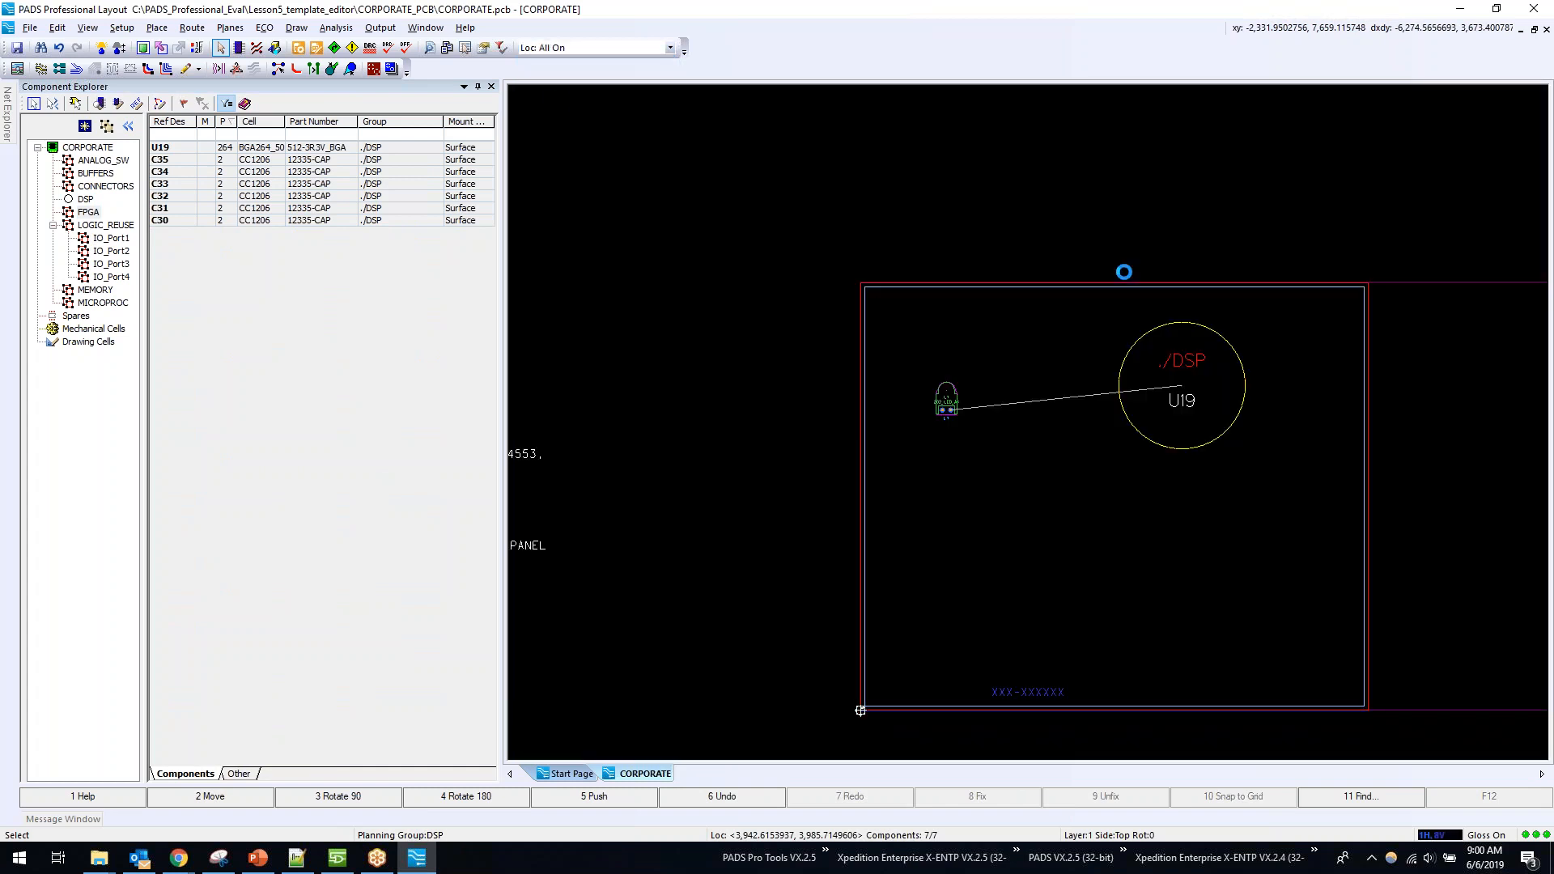
pyautogui.moveTo(953, 226); pyautogui.dragTo(944, 226, button='middle')
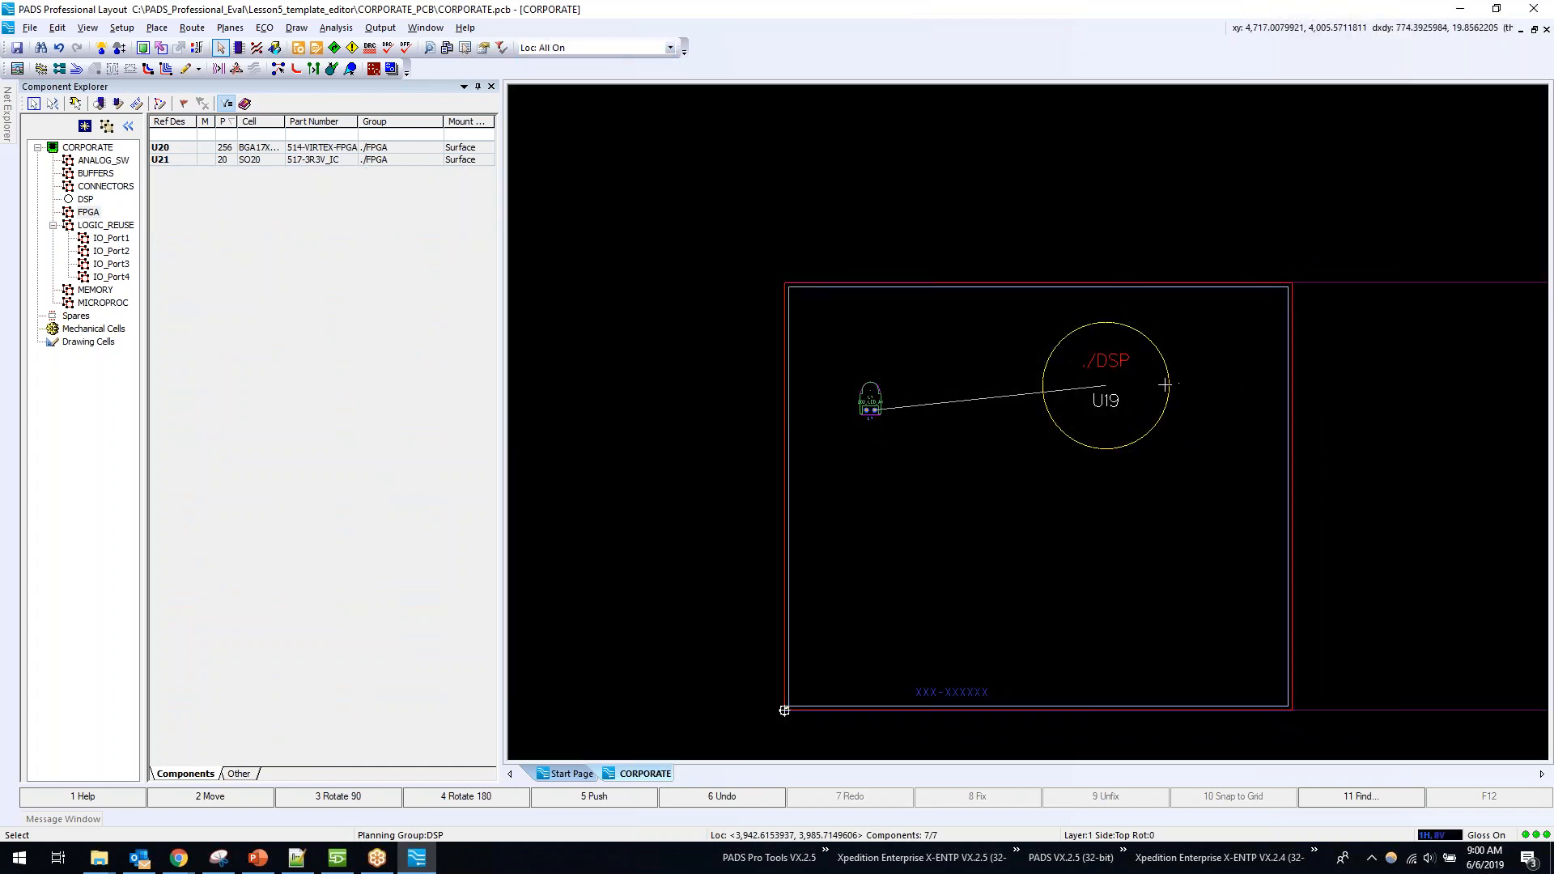
# Step: Place the BUFFERS planning group on the board below and left of the DSP group
pyautogui.moveTo(94, 174); pyautogui.dragTo(983, 564)
pyautogui.click(1117, 543)
pyautogui.scroll(1, 1131, 549)
pyautogui.scroll(-1, 1129, 550)
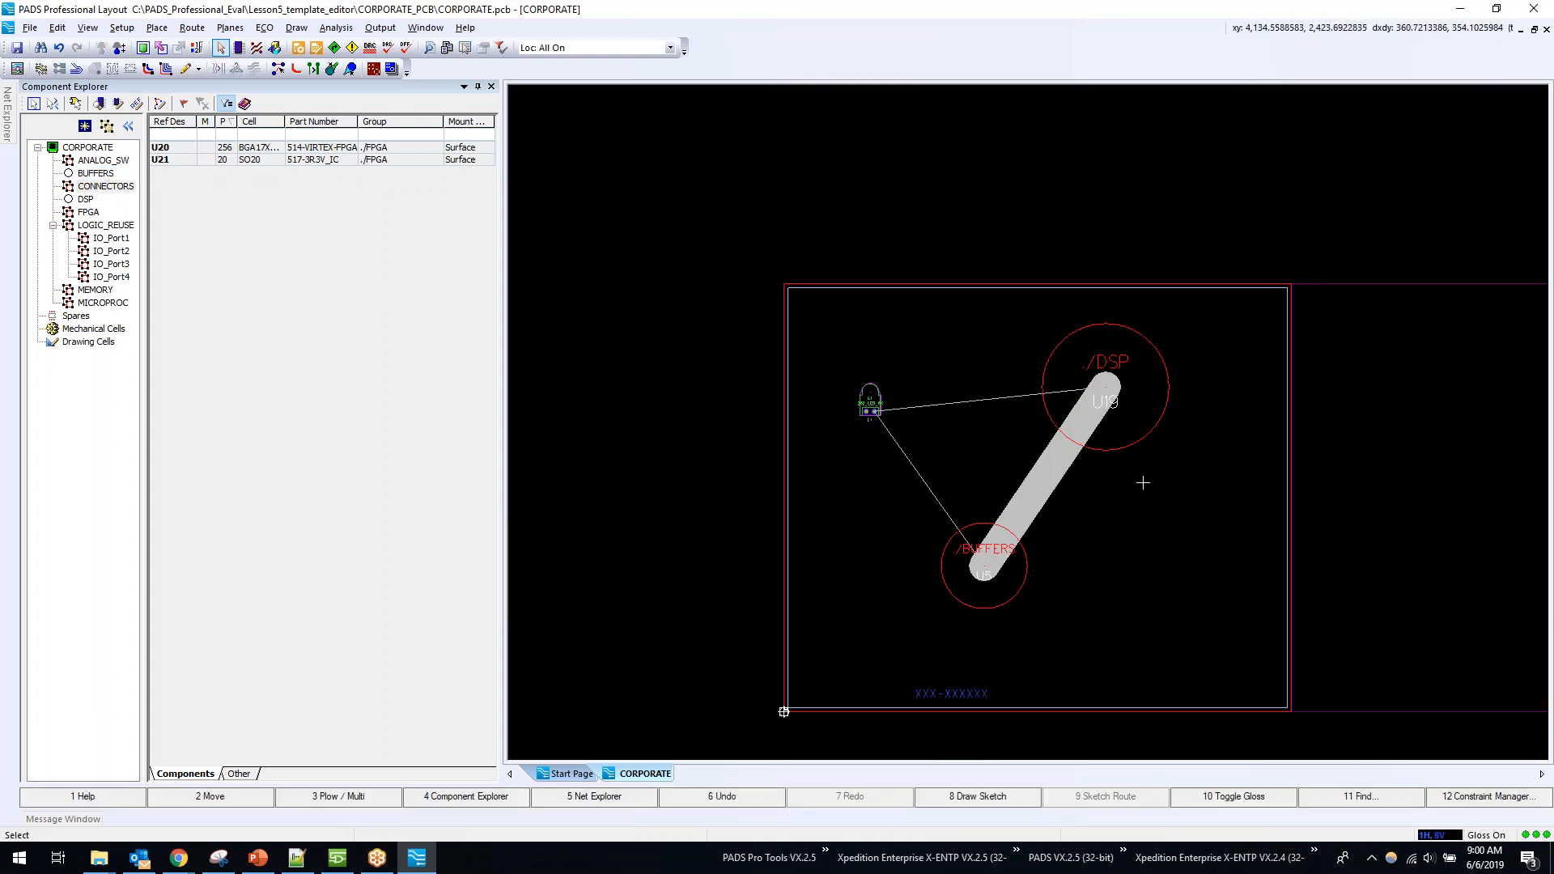
# Step: Arrange all levels of the DSP group and place its parts near the board's upper-right corner at about (4,420, 4,350) th
pyautogui.rightClick(1132, 443)
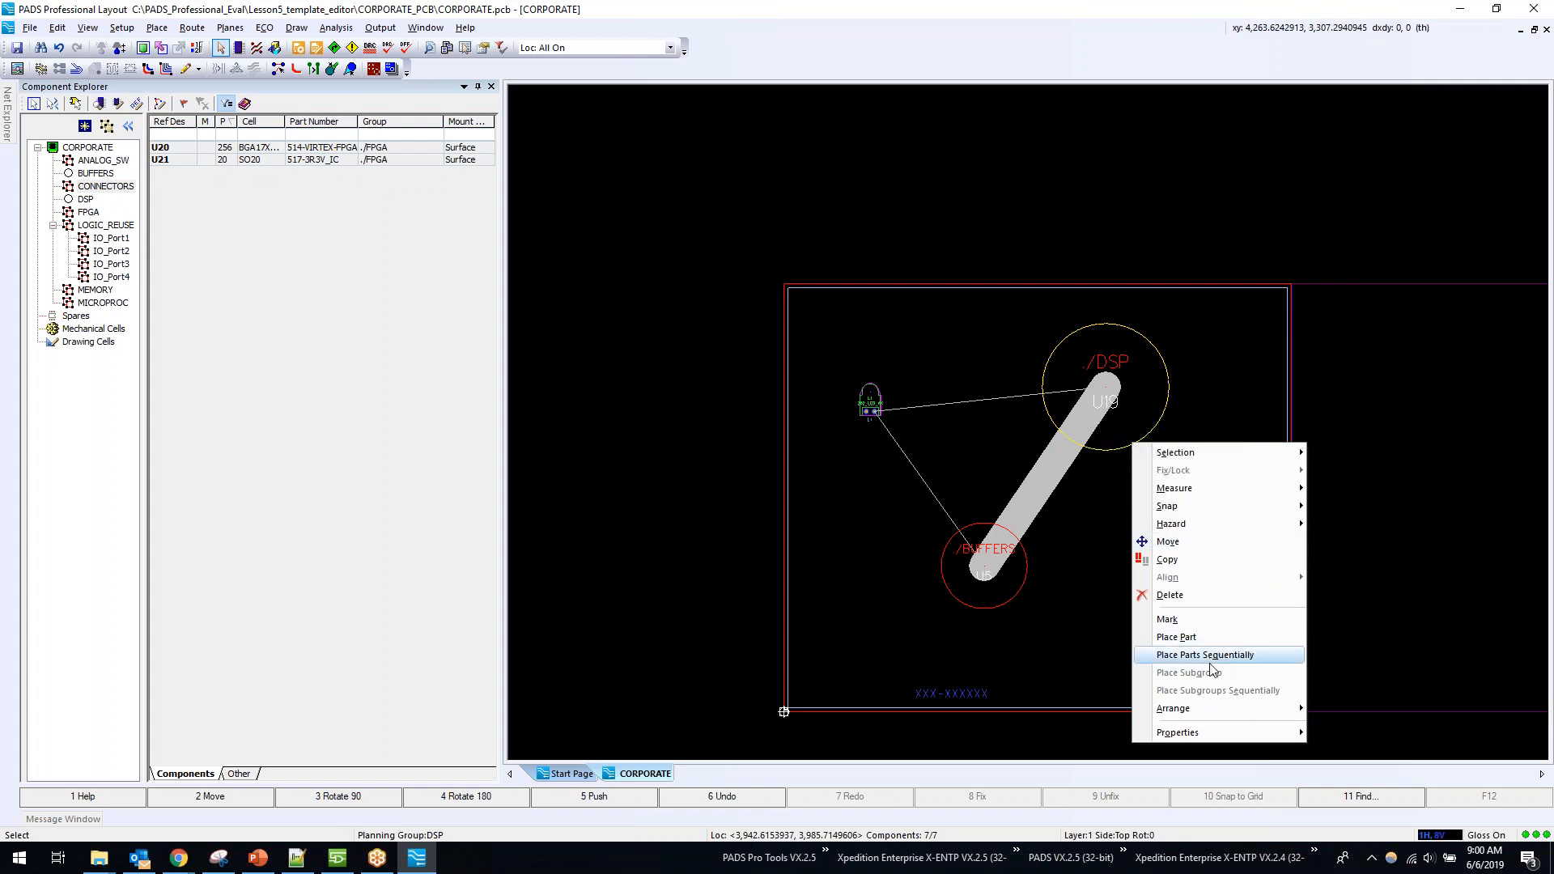
pyautogui.moveTo(1250, 716)
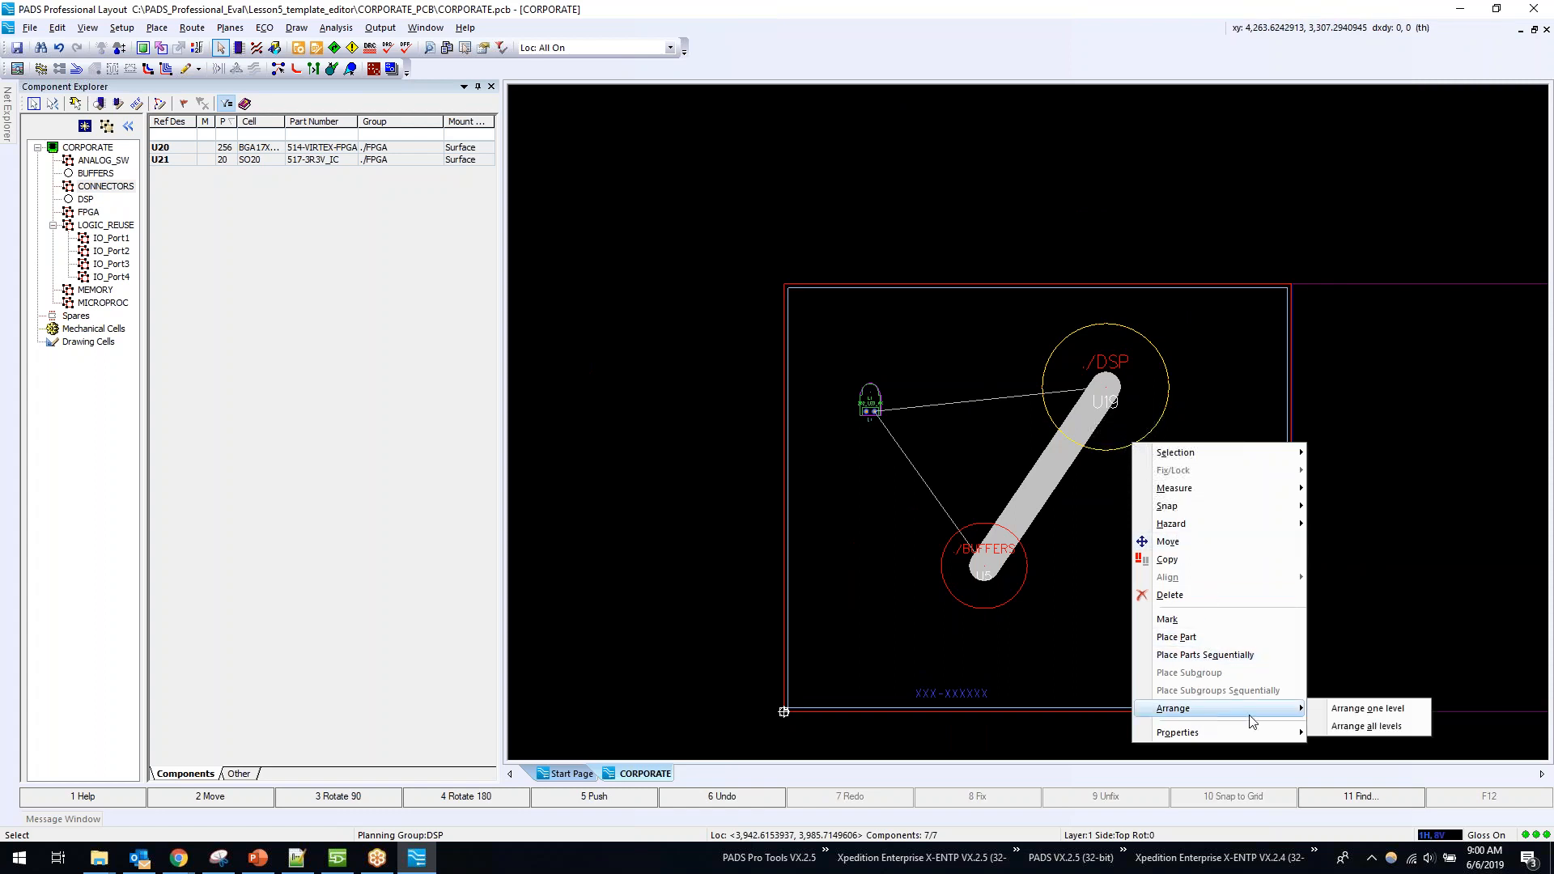
pyautogui.click(1366, 726)
pyautogui.click(1144, 357)
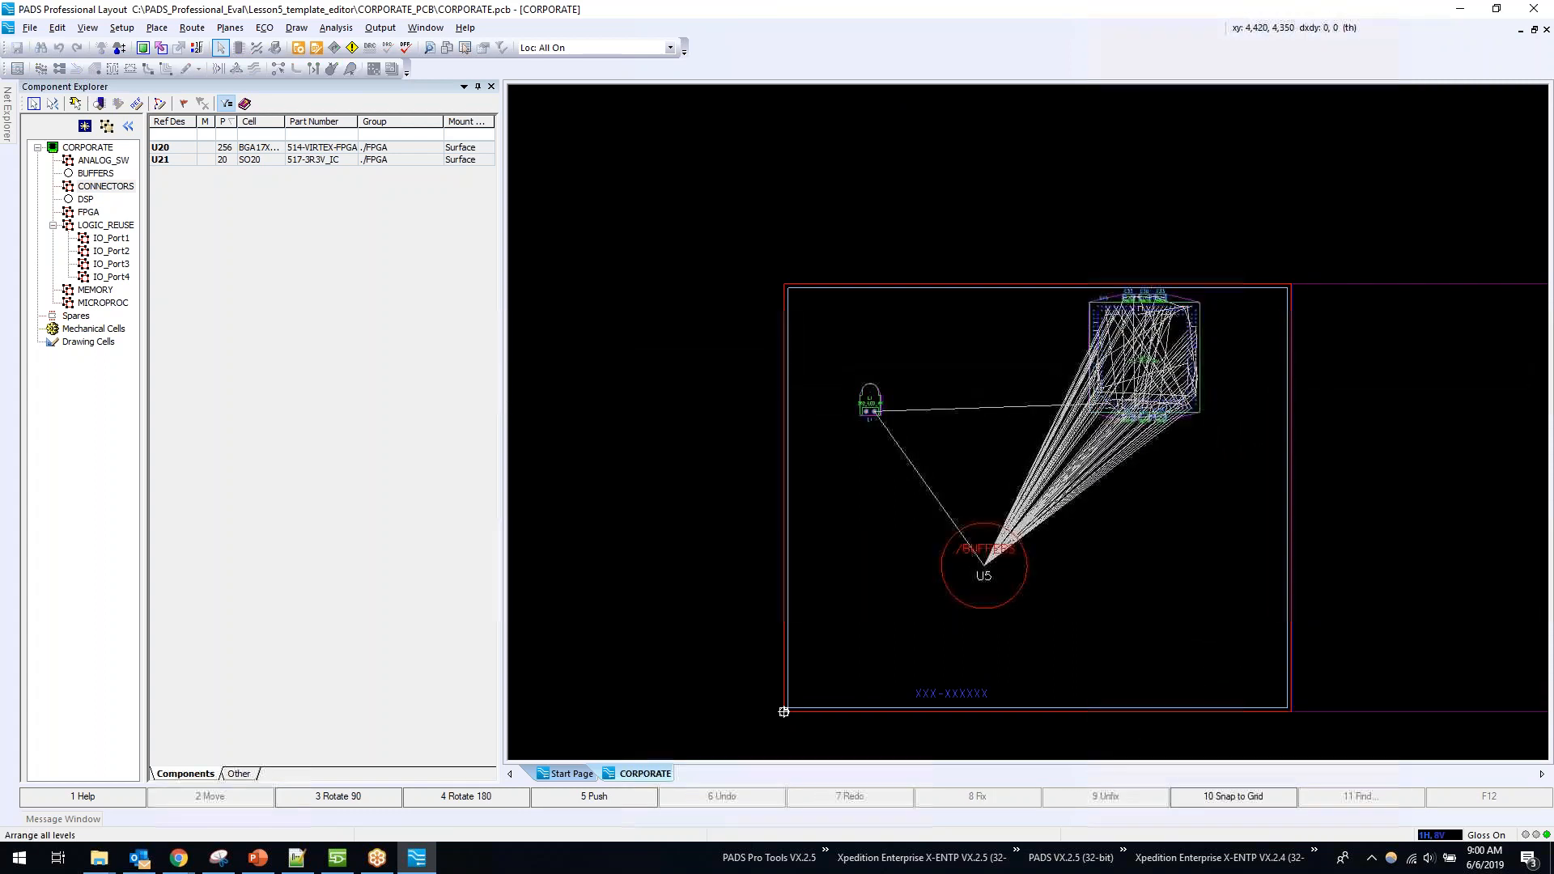
# Step: Arrange the board layout and the PADS Designer schematic side by side, and collapse the schematic's Properties pane
pyautogui.scroll(3, 1218, 366)
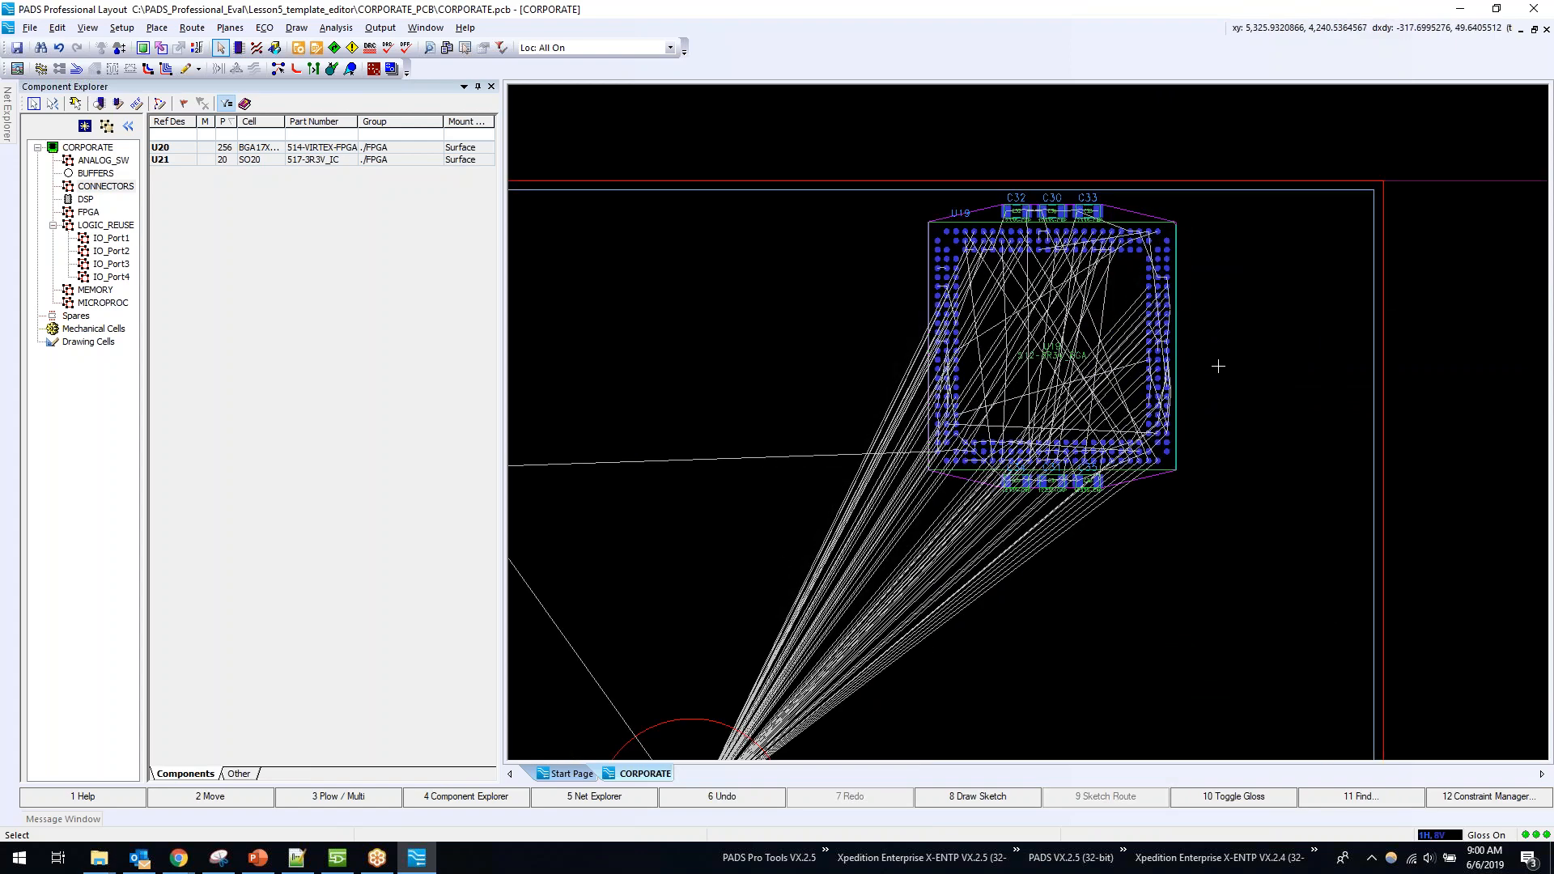
pyautogui.scroll(-4, 1218, 366)
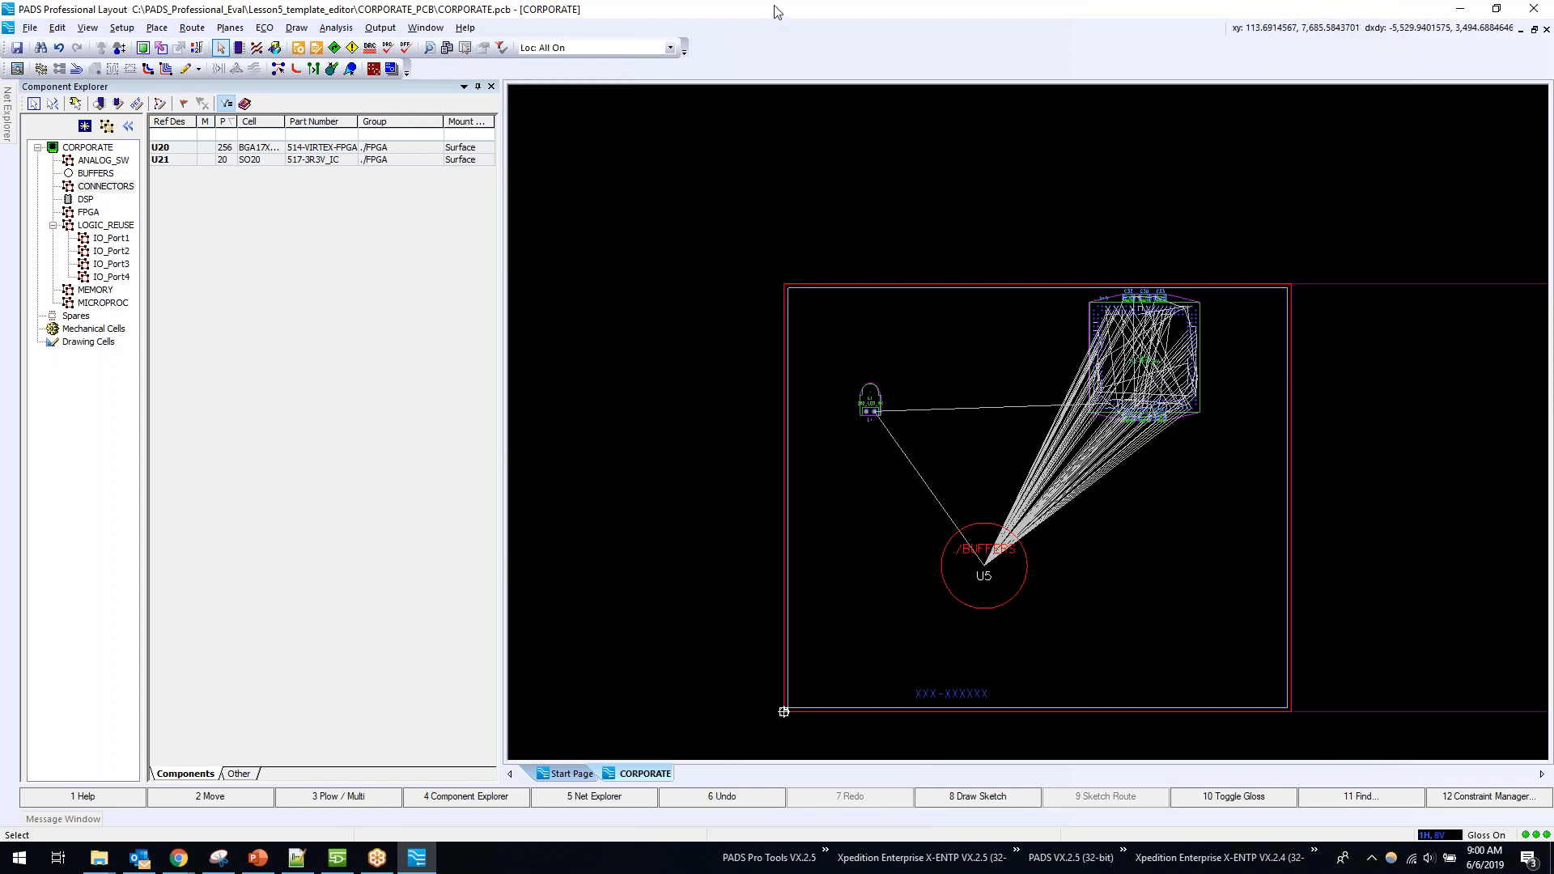
pyautogui.press('super+Right')
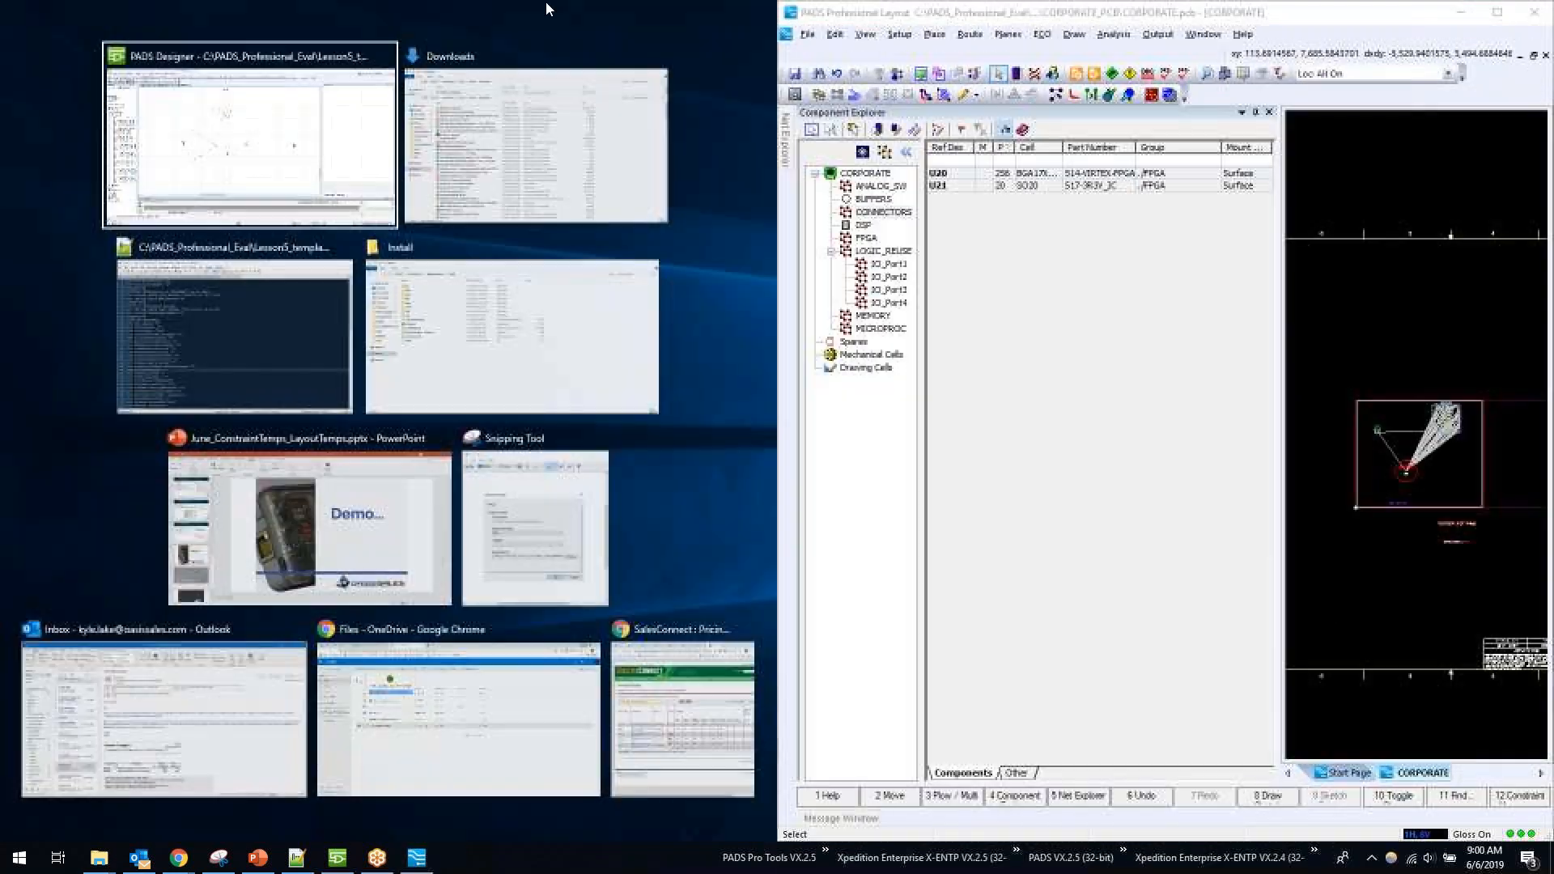
pyautogui.click(289, 132)
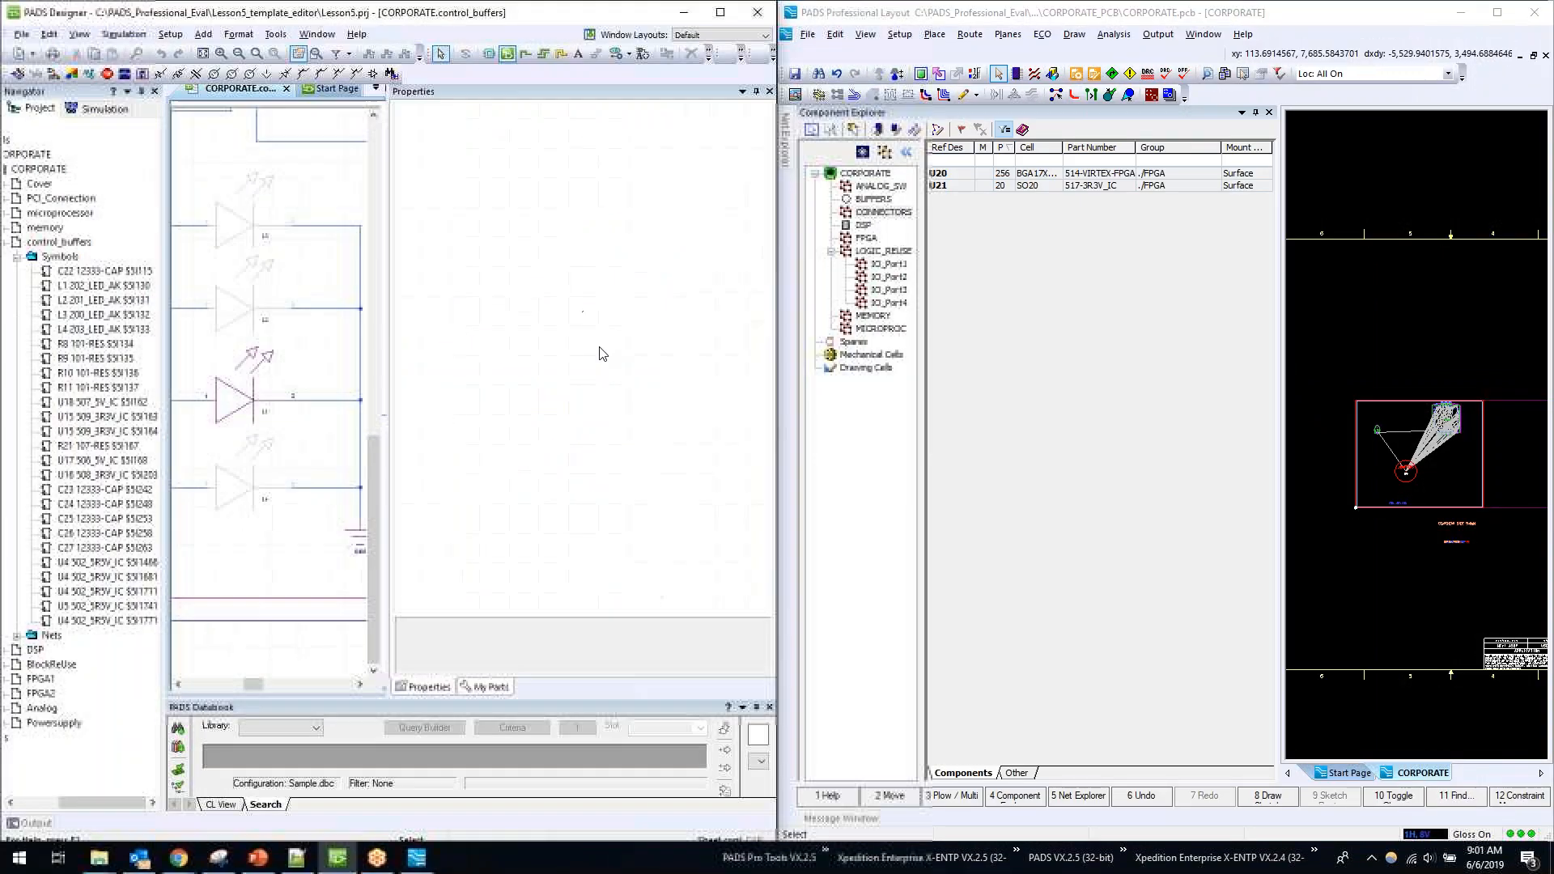
pyautogui.click(756, 92)
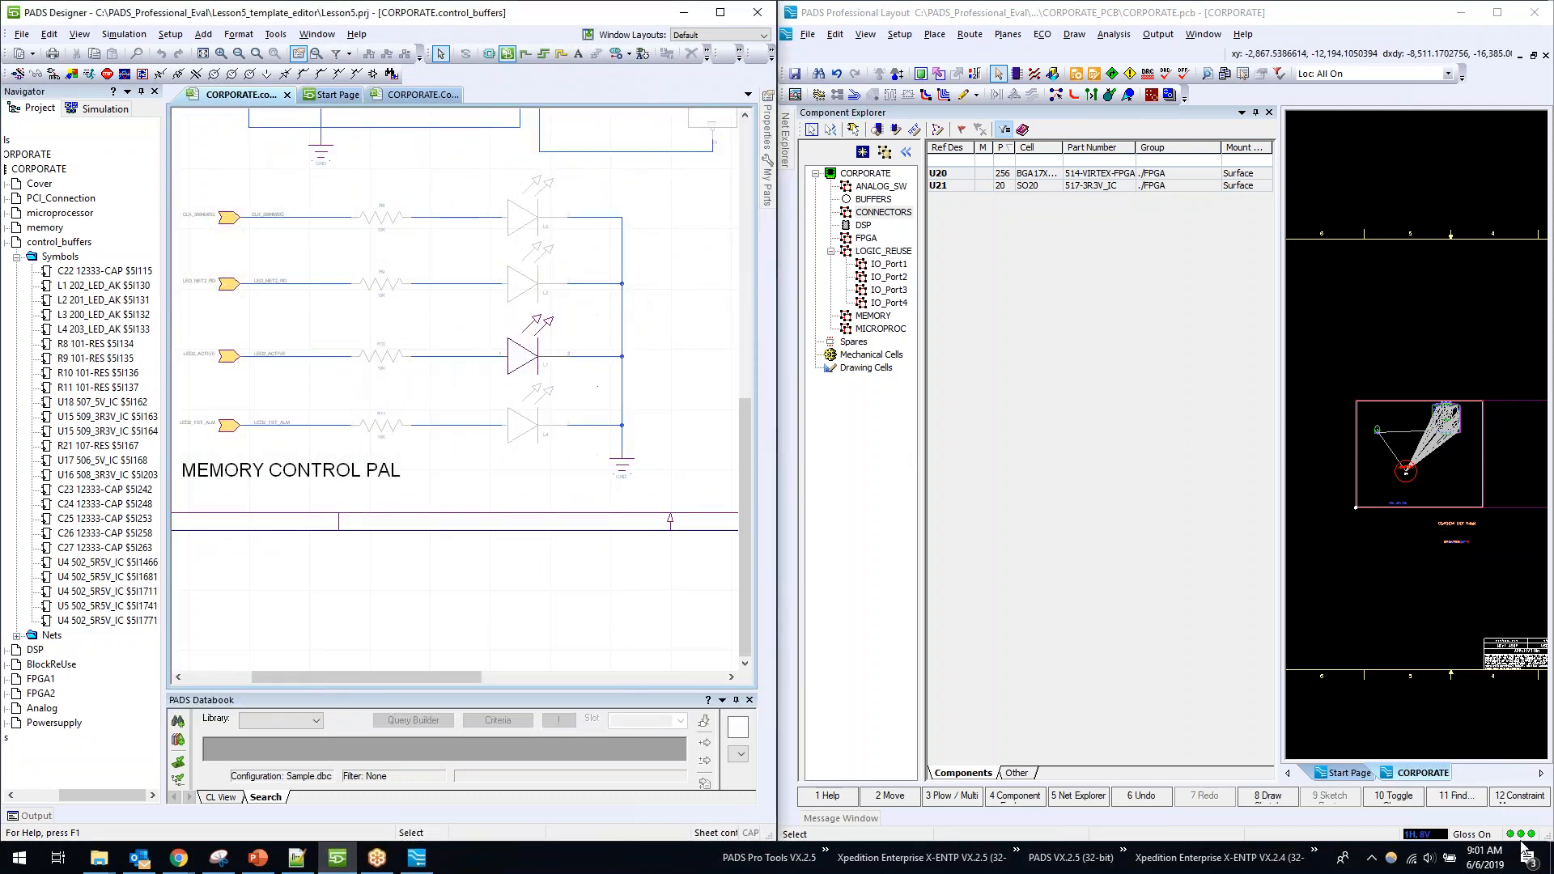
# Step: Copy resistor R9 in the LED circuit and place the copy in series between R9 and its input port
pyautogui.click(380, 285)
pyautogui.keyDown('ctrl'); pyautogui.moveTo(382, 285); pyautogui.dragTo(310, 287); pyautogui.keyUp('ctrl')
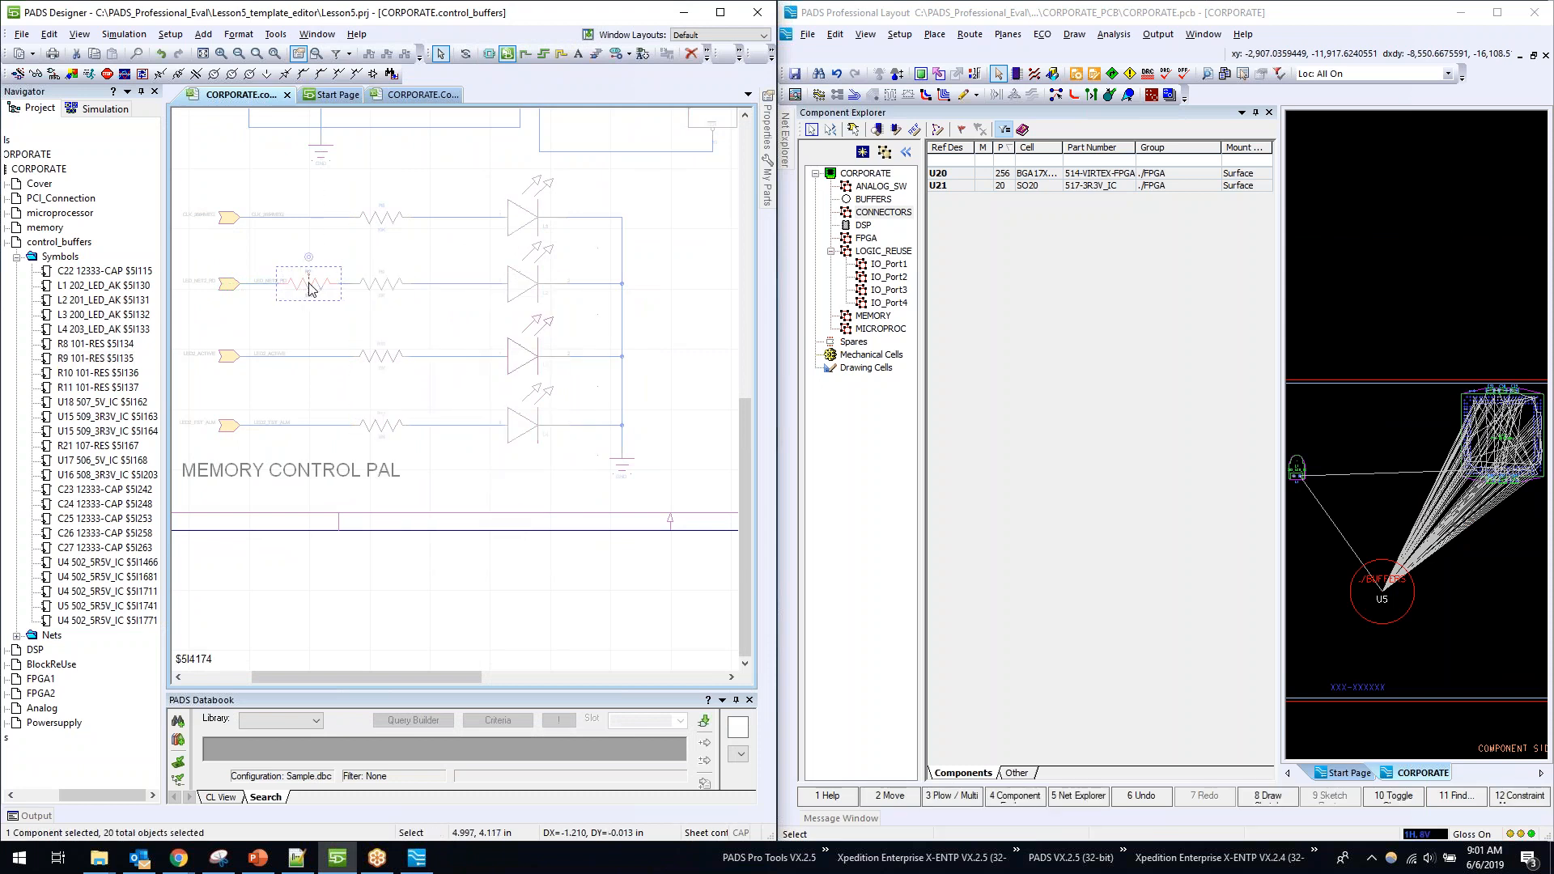
pyautogui.click(332, 328)
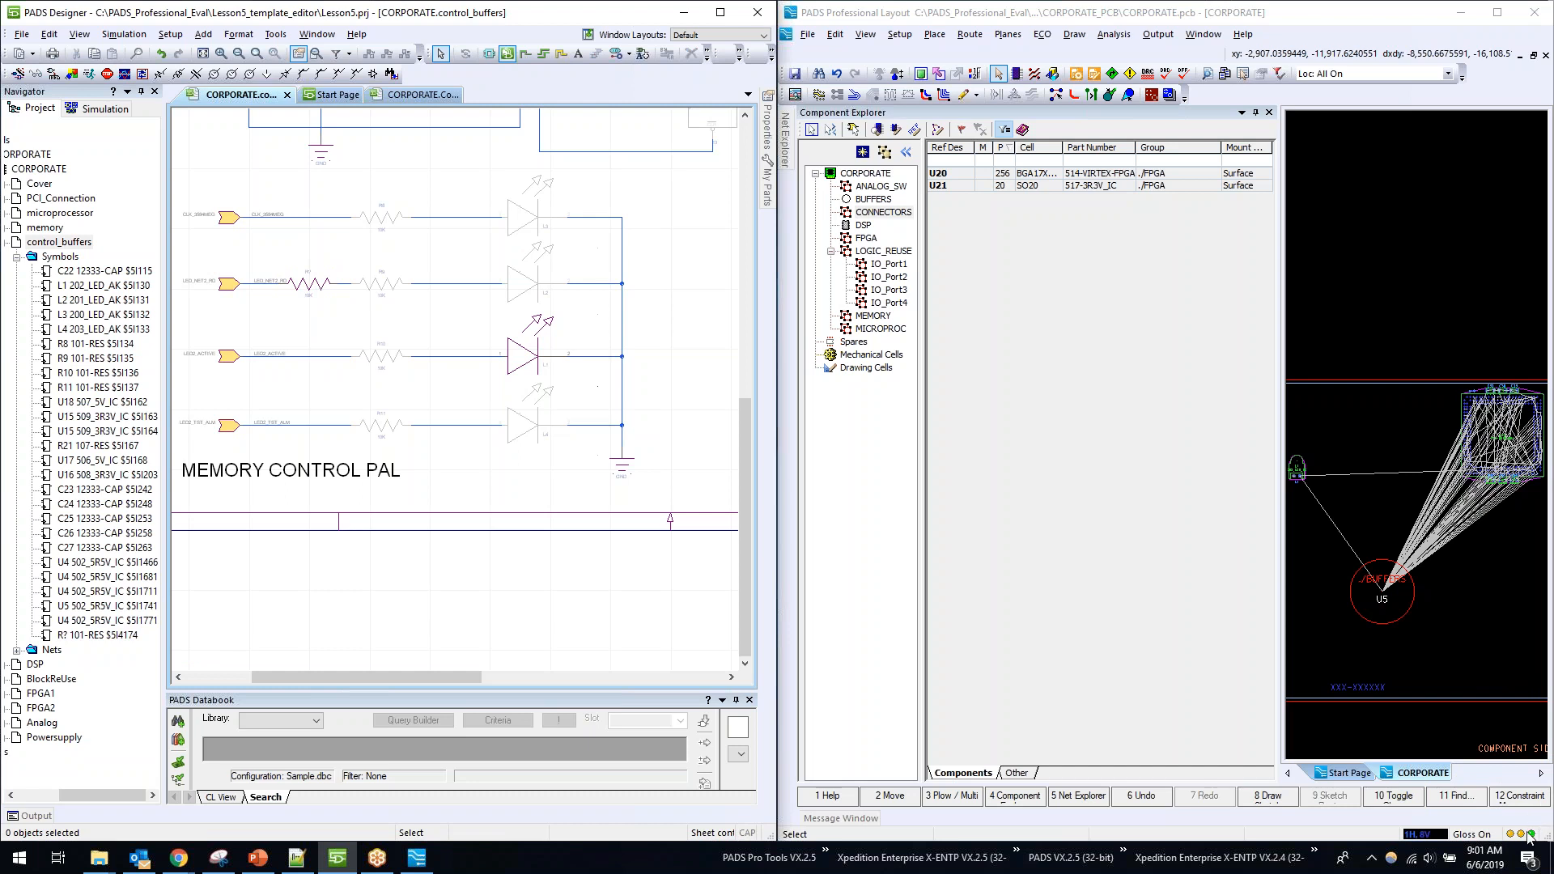
# Step: Check the layout's Project Integration status for pending forward annotation and constraint changes, and close it without annotating
pyautogui.click(899, 34)
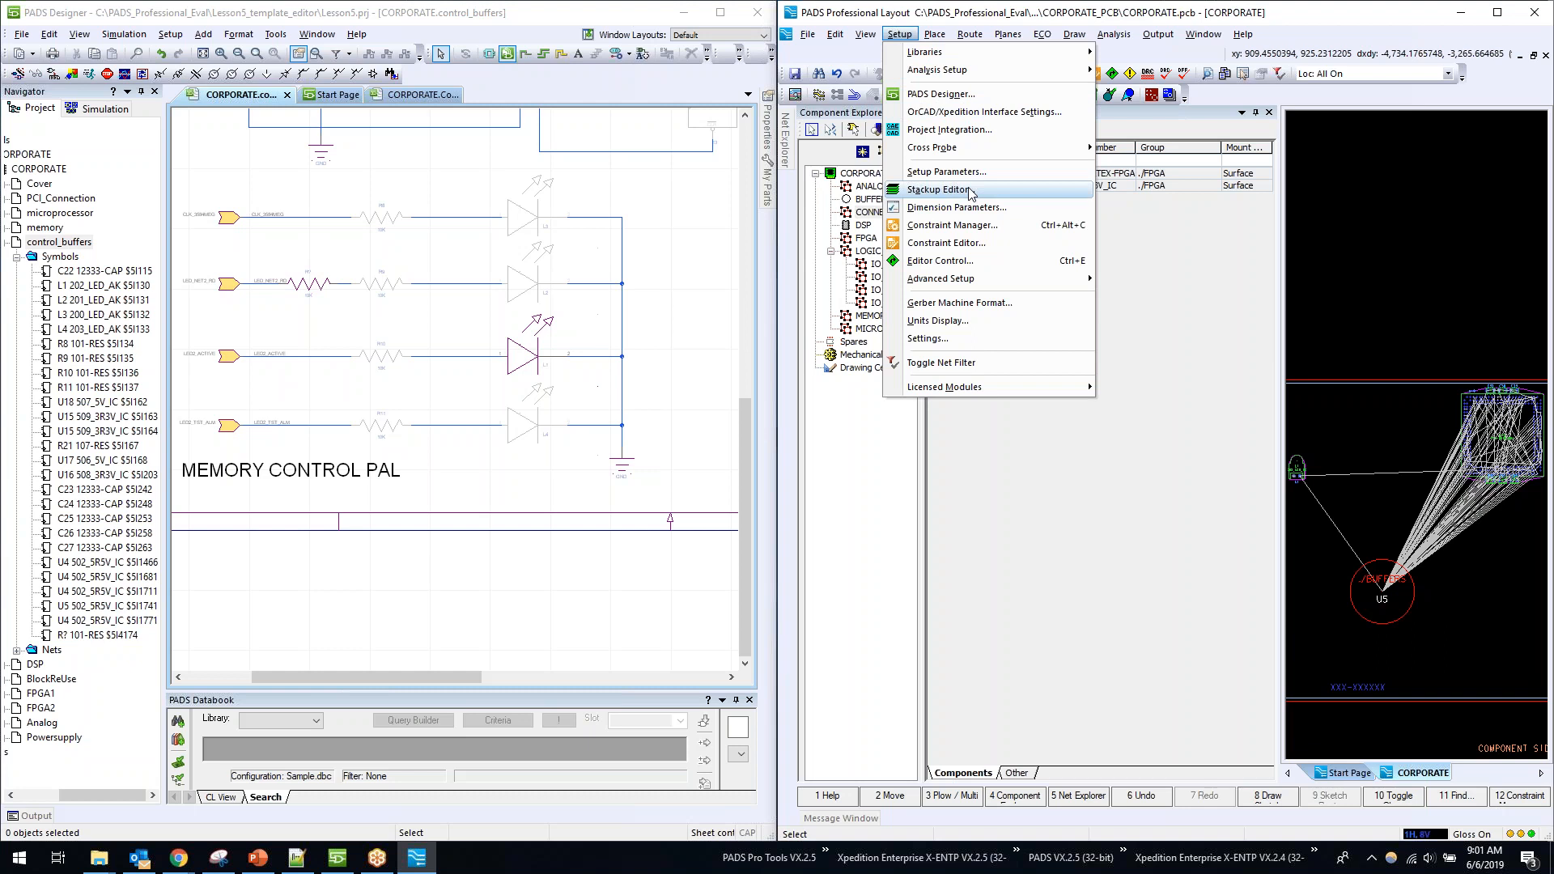
pyautogui.click(959, 130)
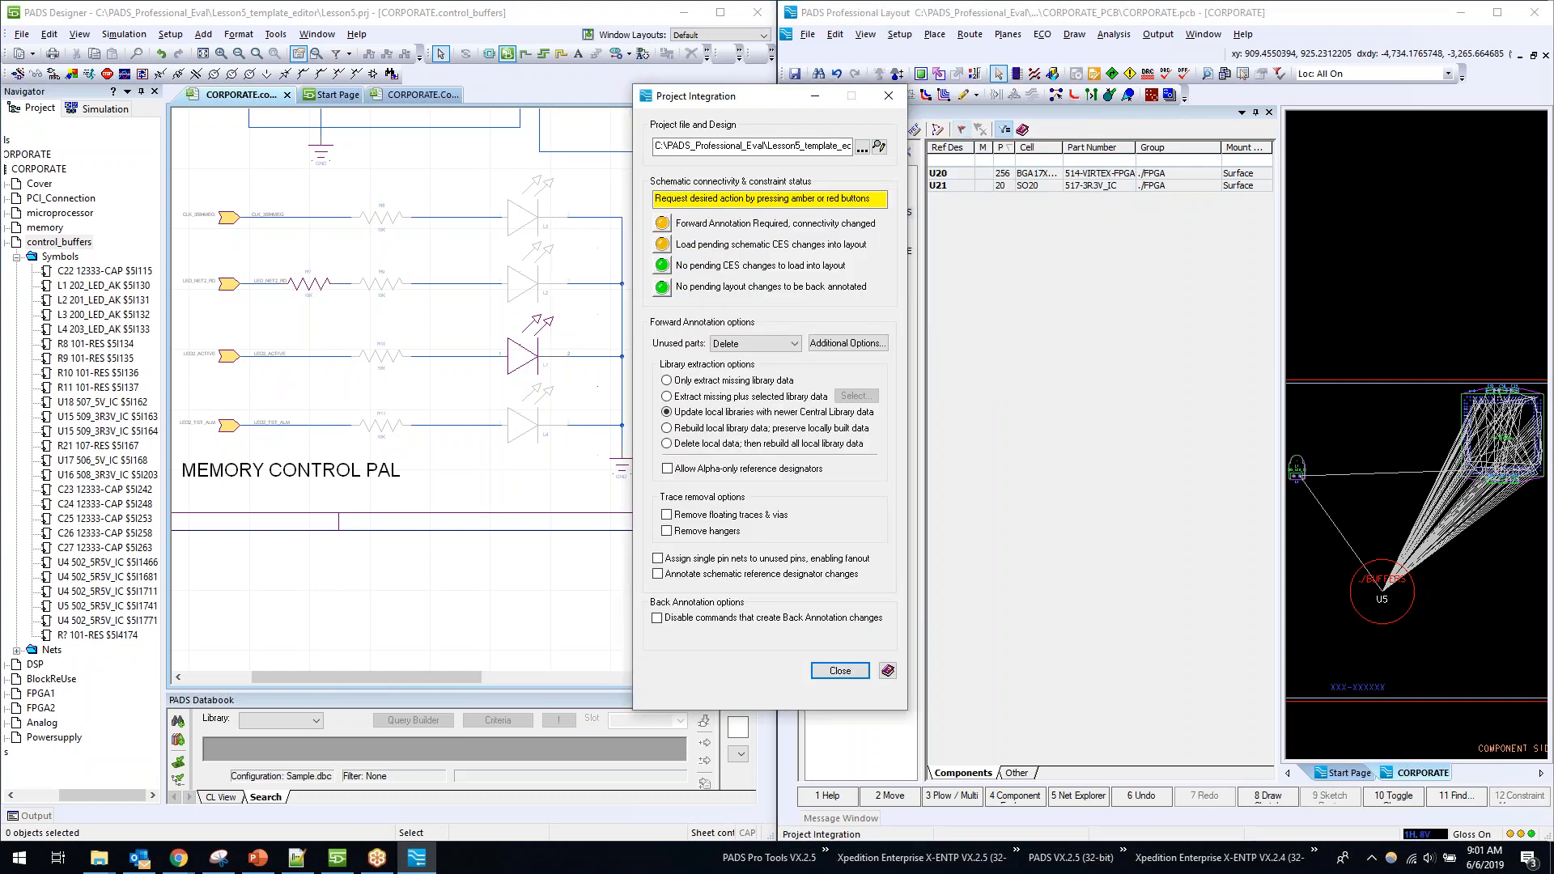
pyautogui.click(887, 98)
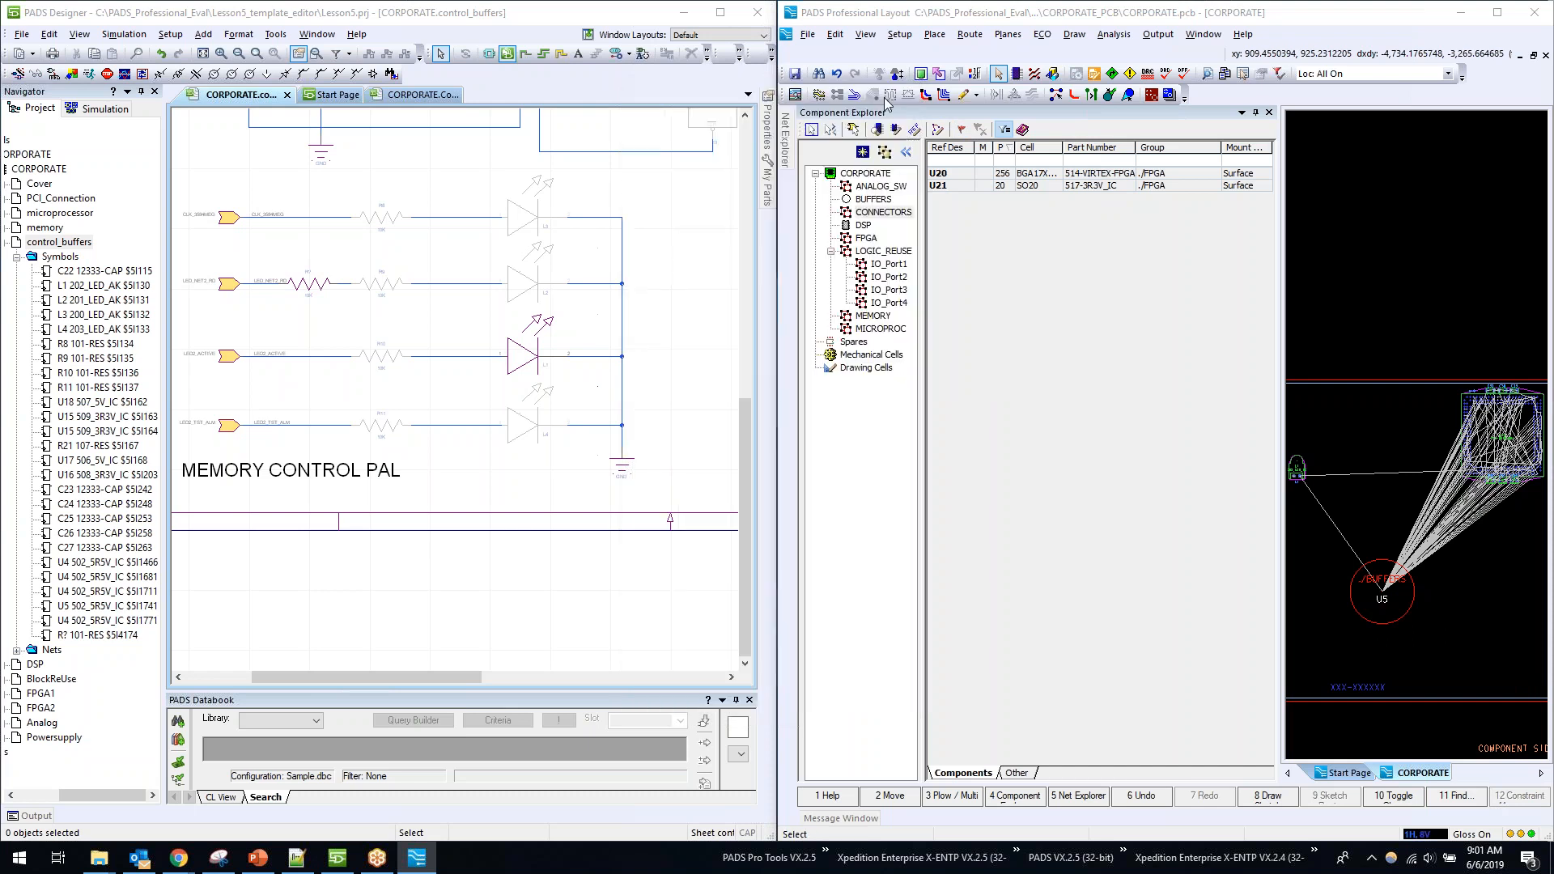
# Step: Launch Constraint Manager from the maximized control_buffers schematic, dismiss its startup tip and widen the Constraint Class/Net column
pyautogui.click(717, 15)
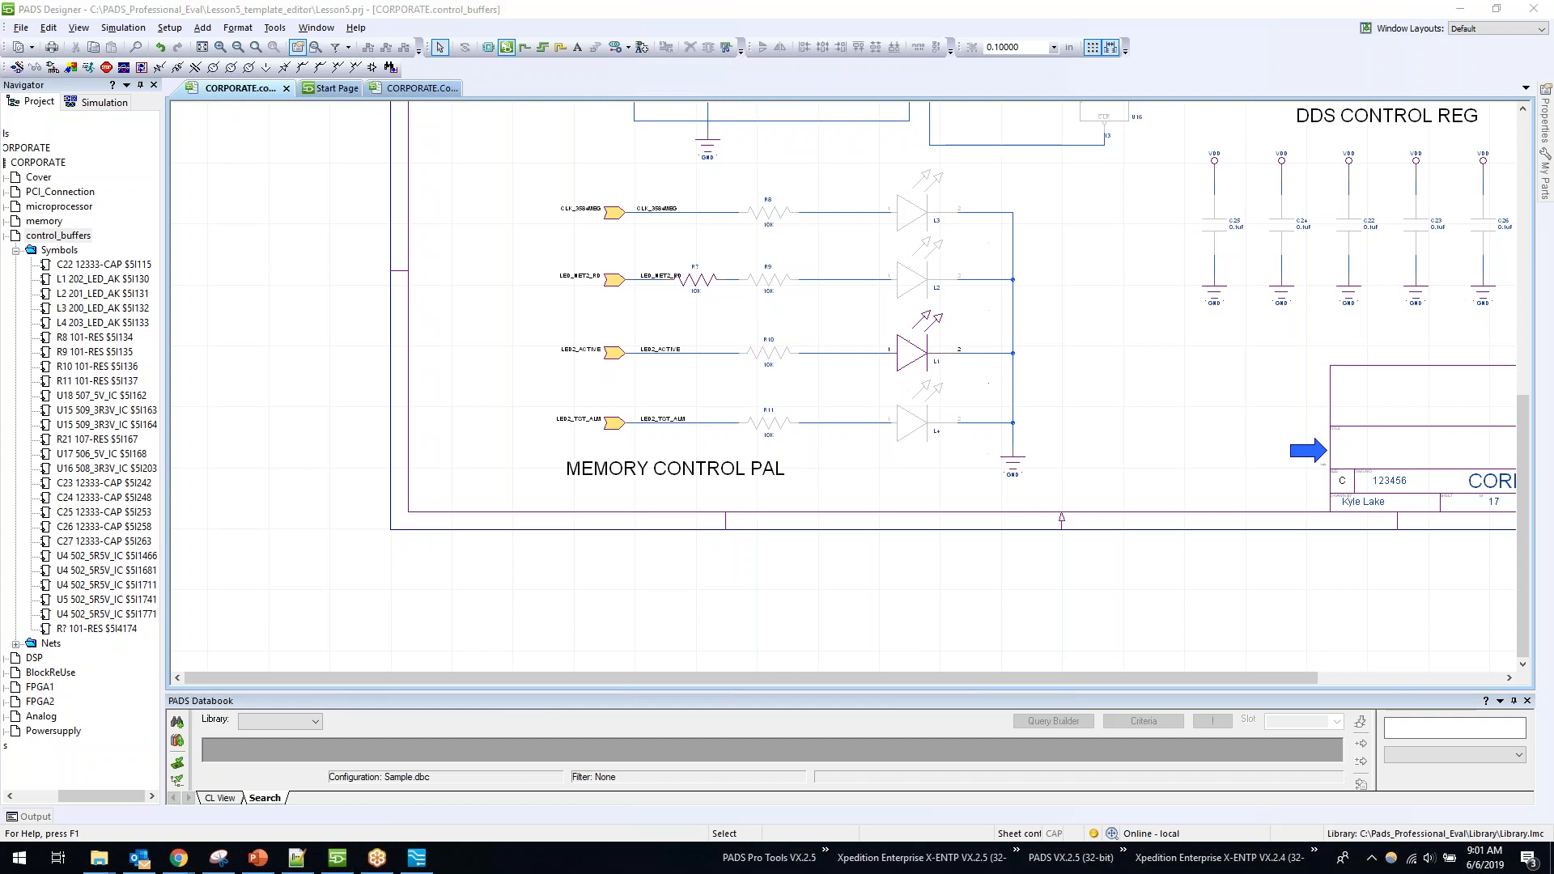
pyautogui.press('Home')
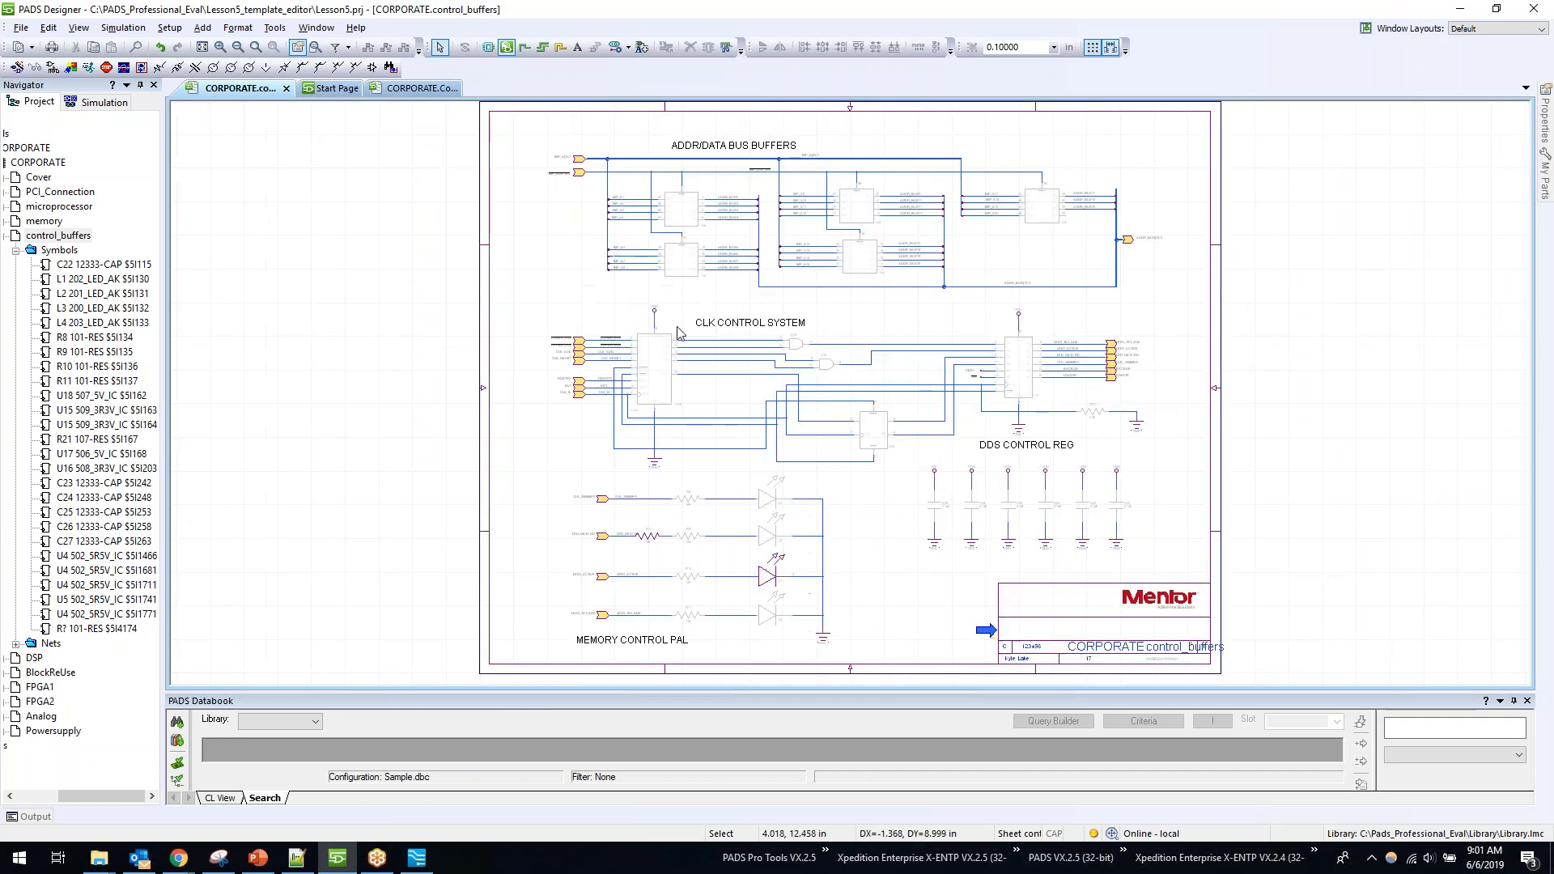
pyautogui.click(278, 29)
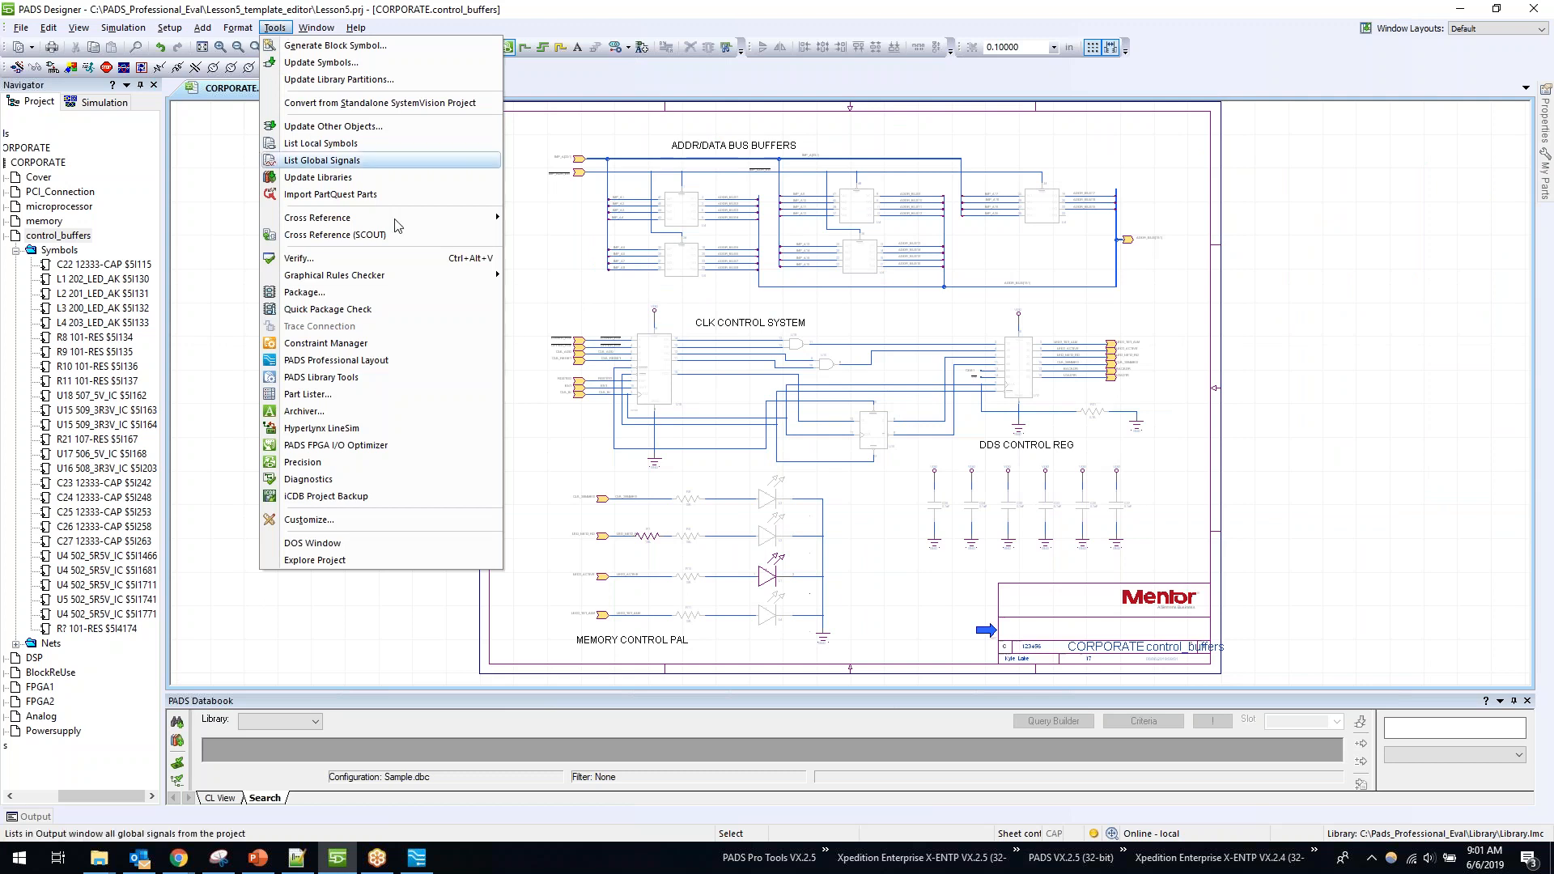
pyautogui.click(335, 344)
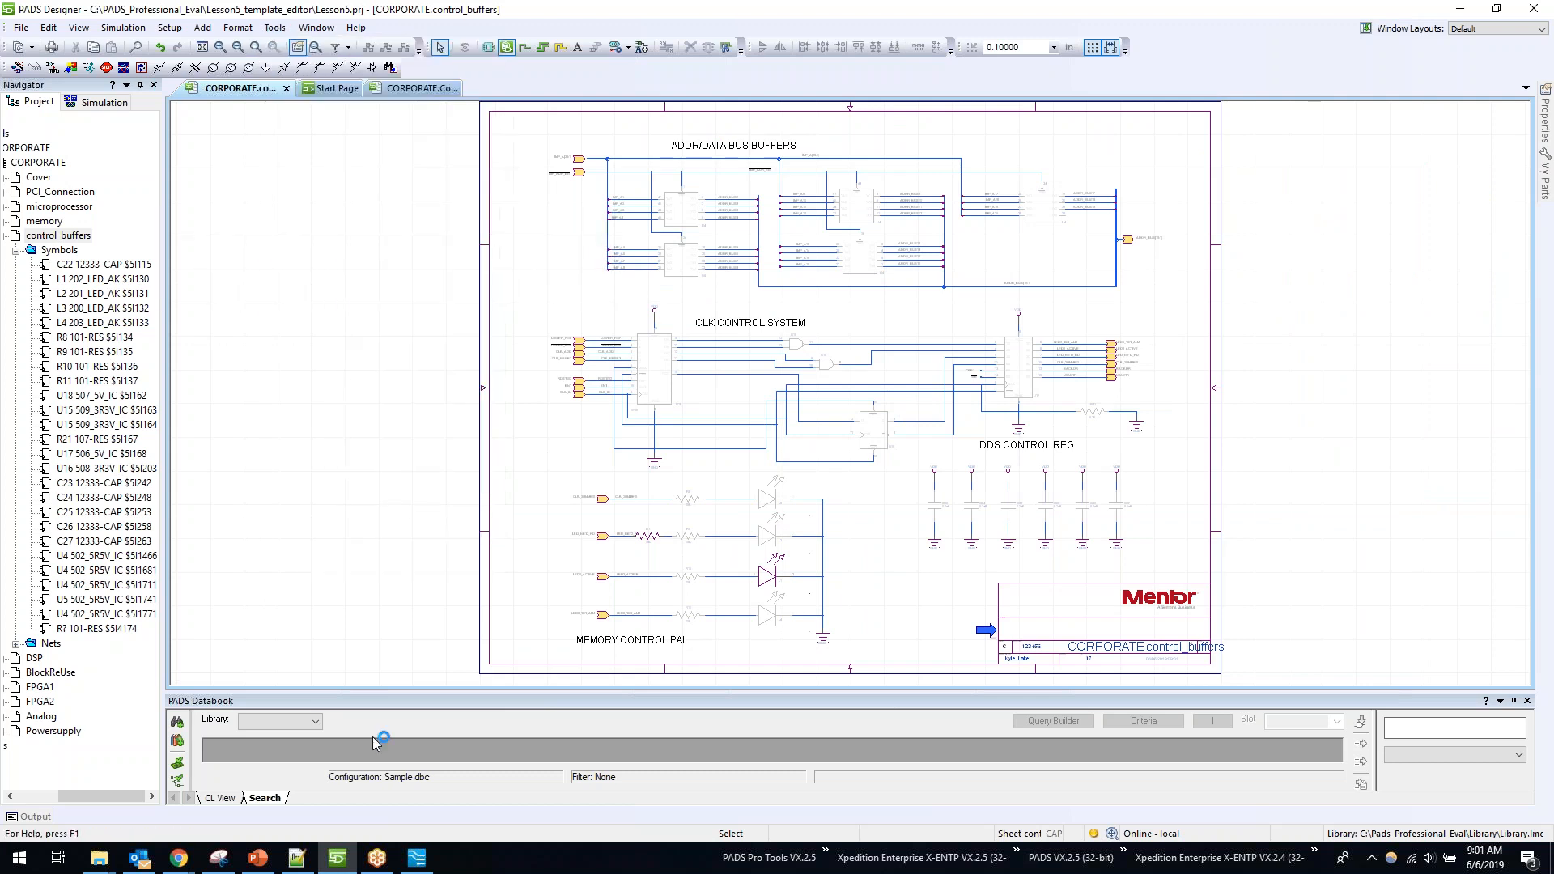
pyautogui.click(413, 864)
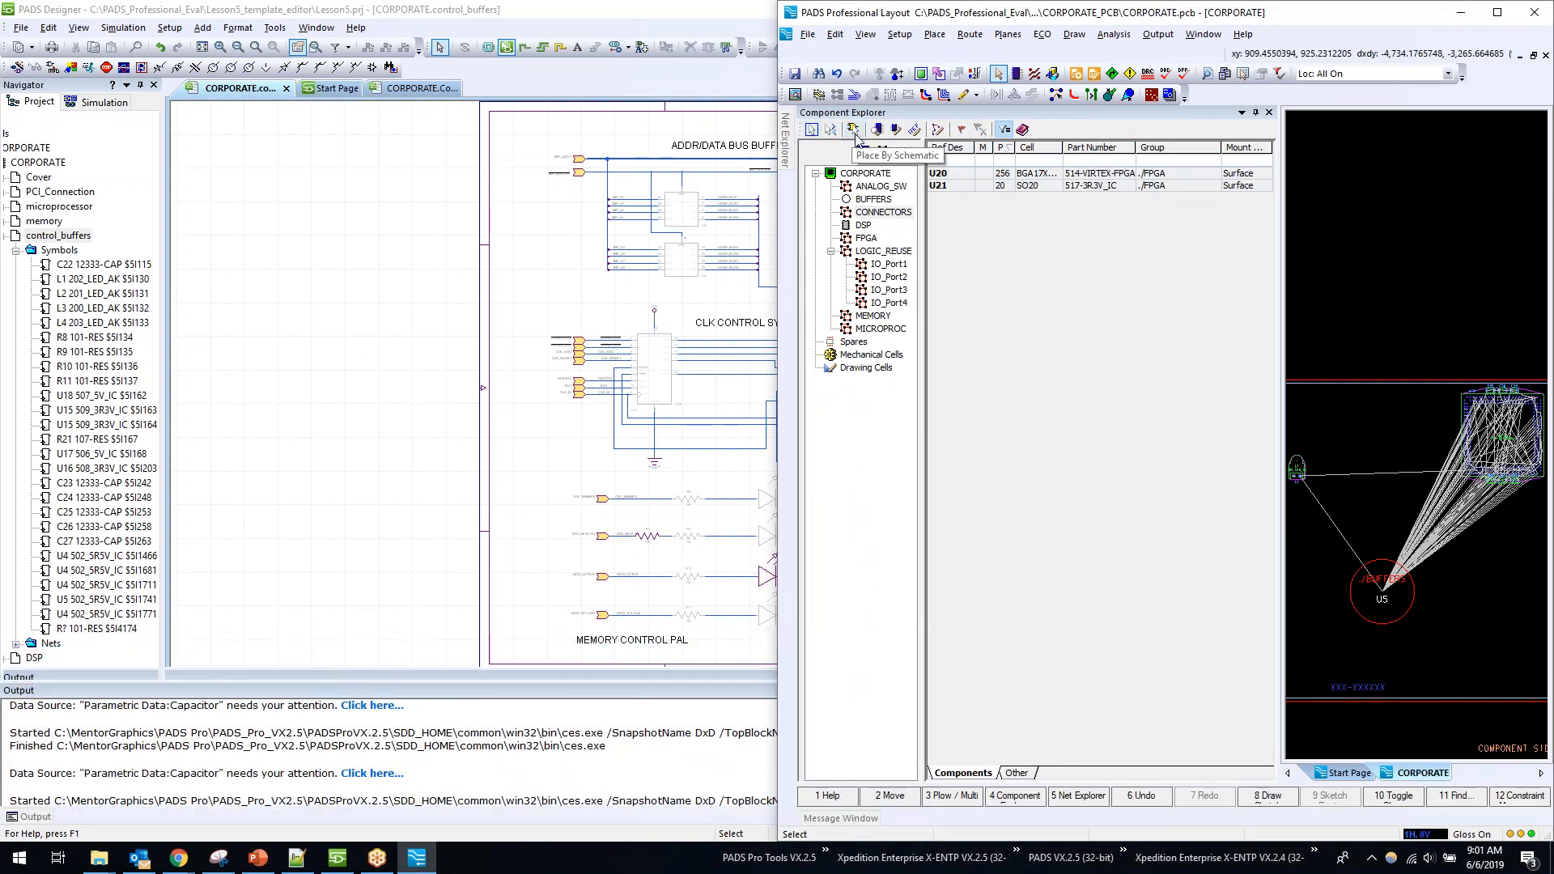
pyautogui.click(712, 25)
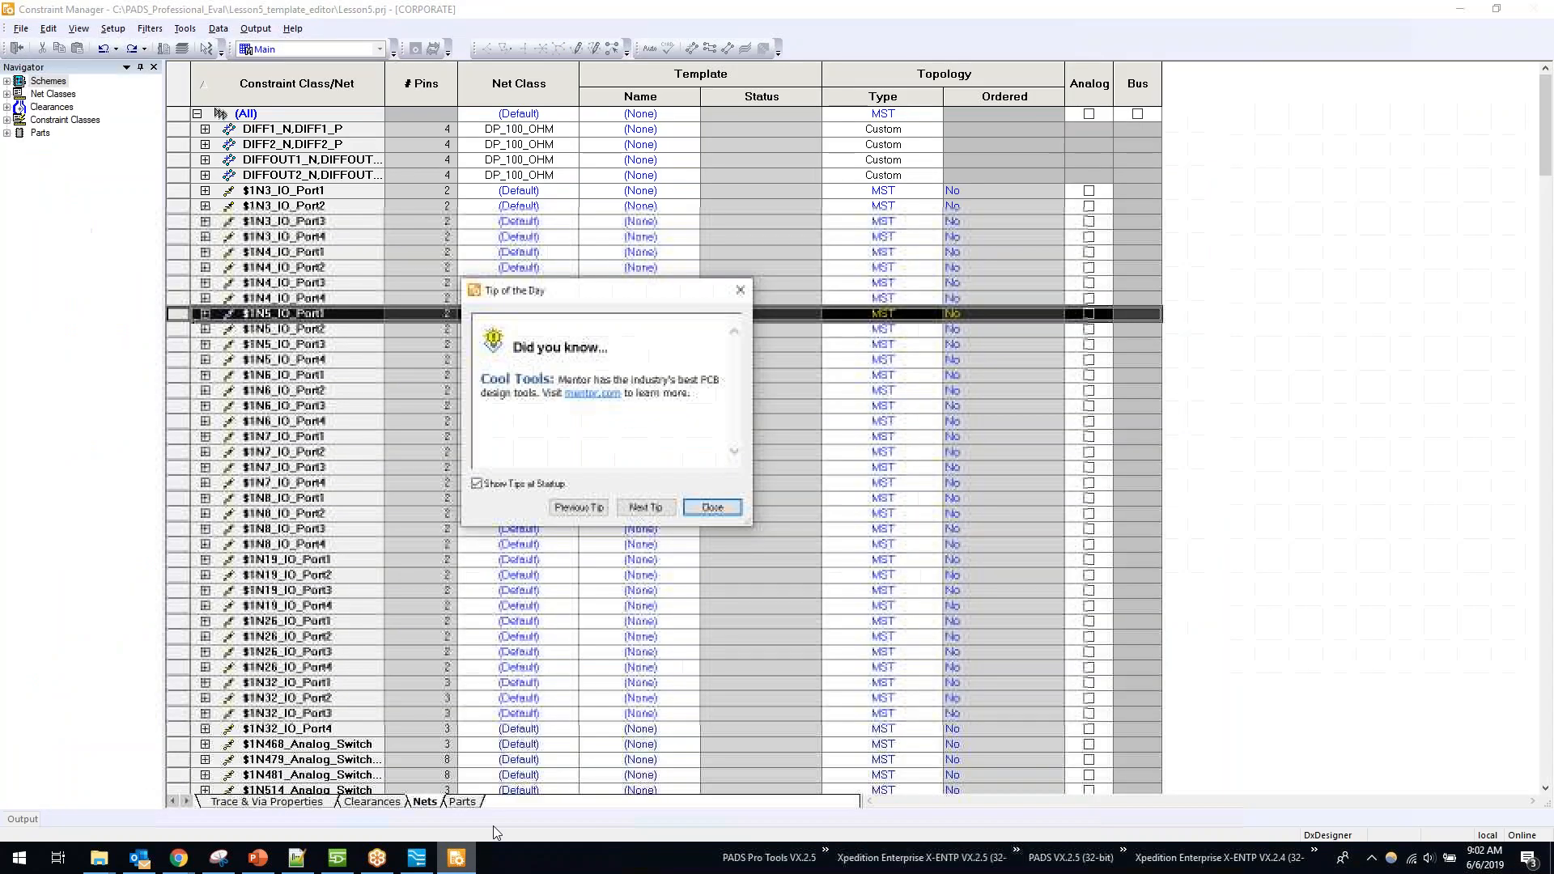
pyautogui.click(712, 507)
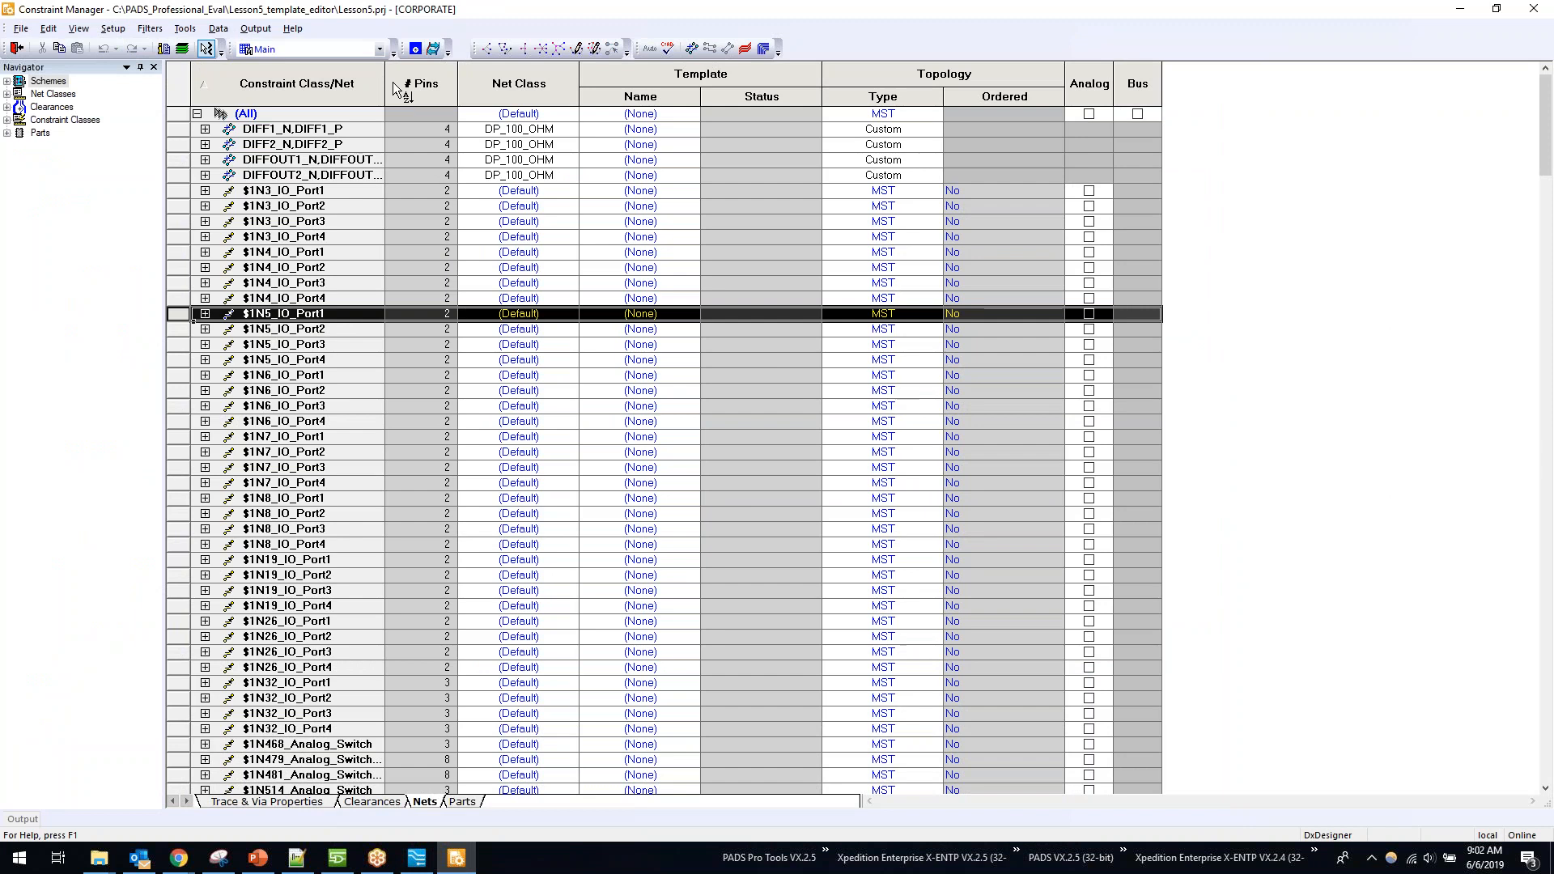
pyautogui.moveTo(385, 84); pyautogui.dragTo(449, 86)
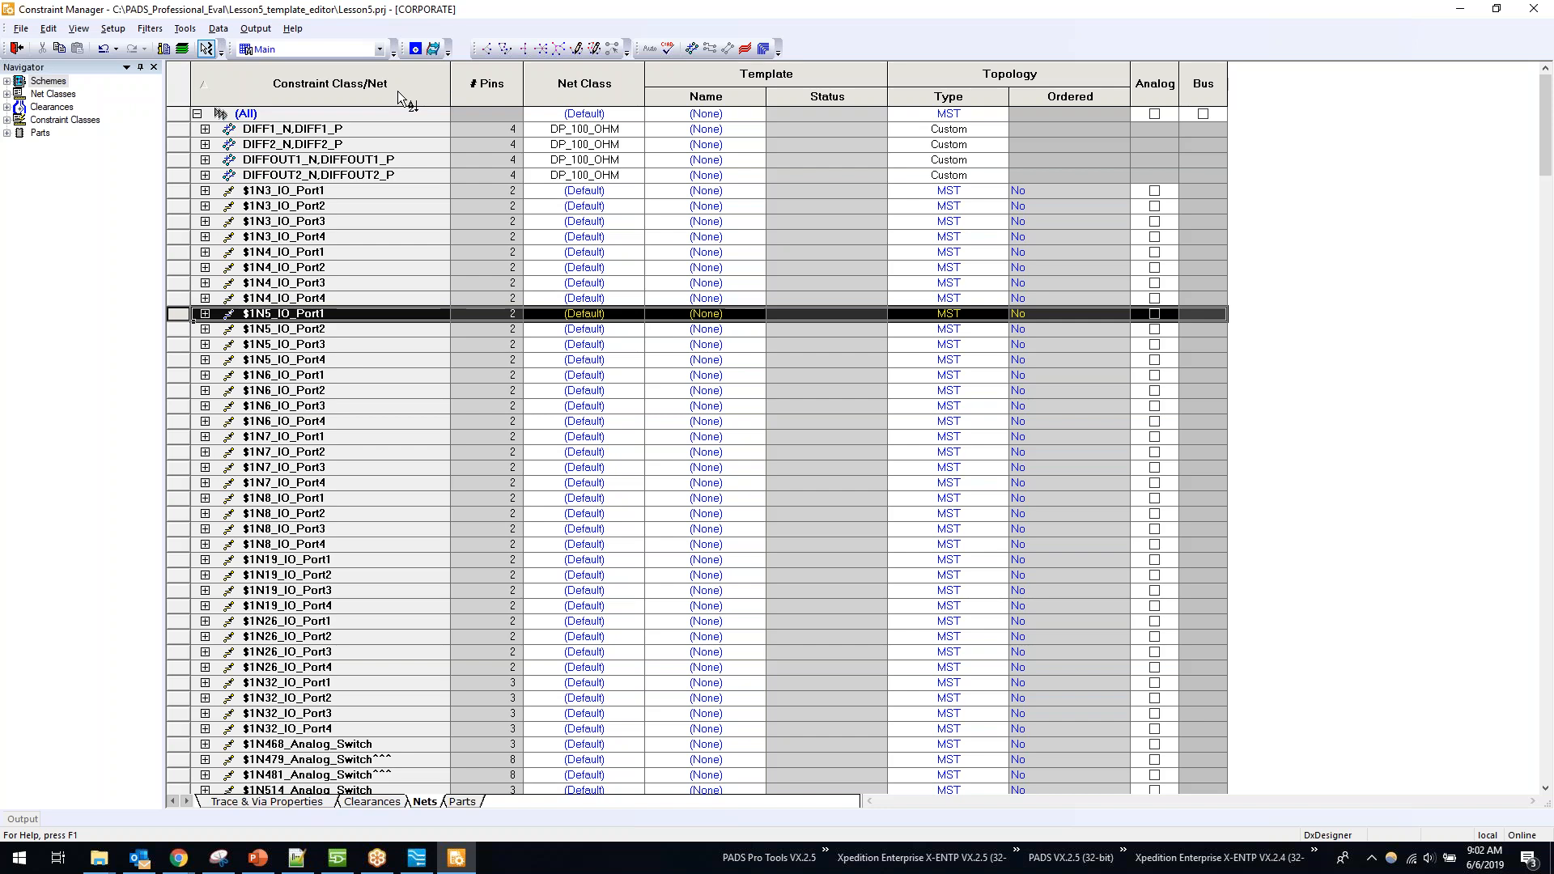
# Step: Review the schemes, net classes and clearances, expanding the Master scheme's Default Rule down to its signal layers
pyautogui.click(48, 81)
pyautogui.click(50, 94)
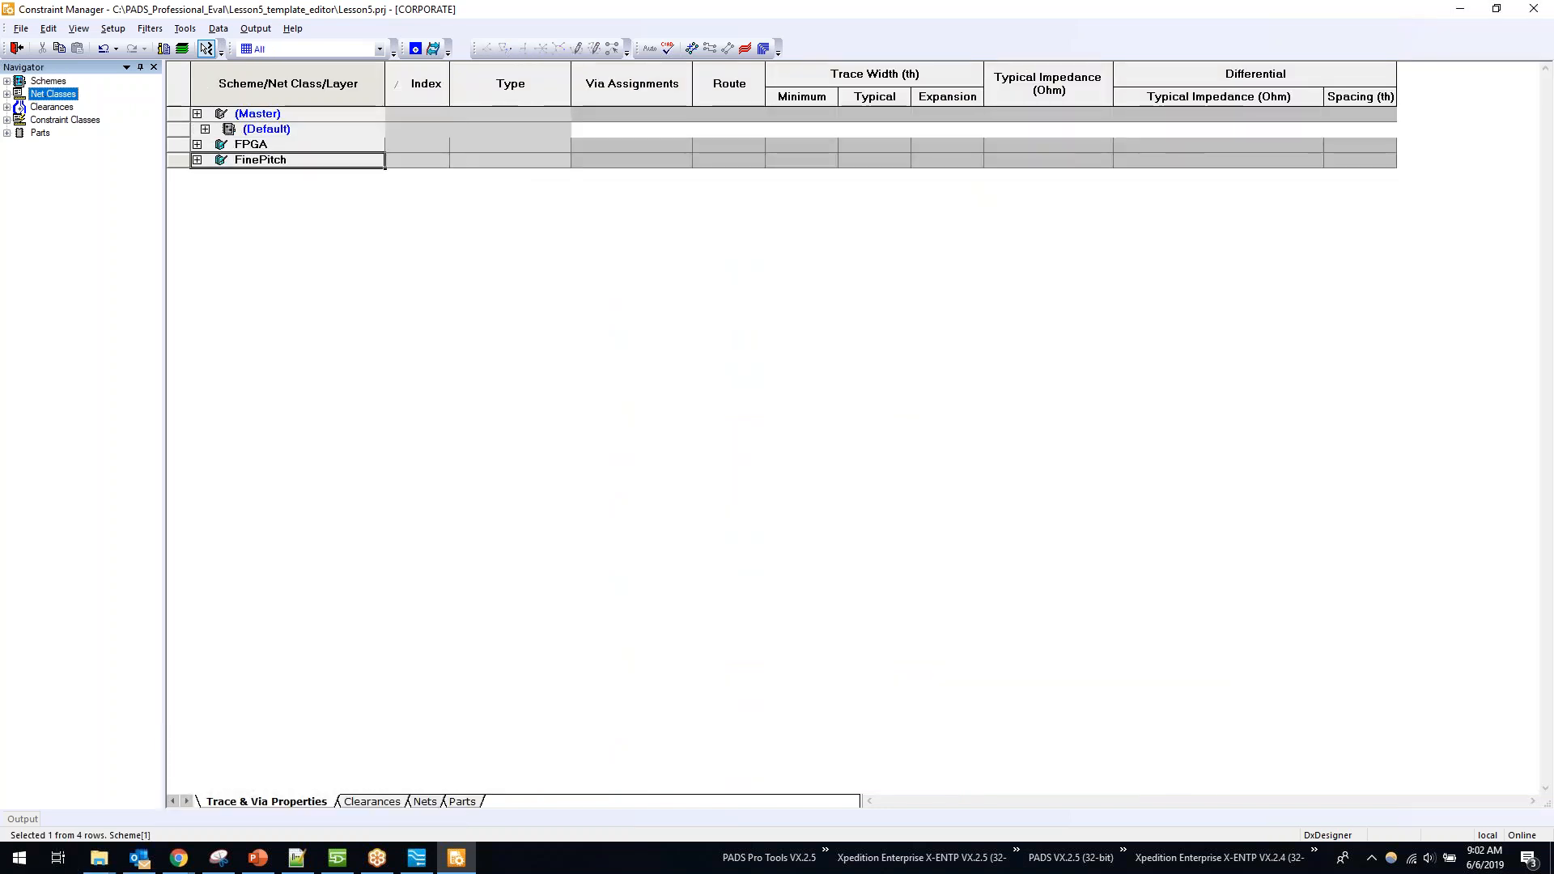
pyautogui.click(52, 107)
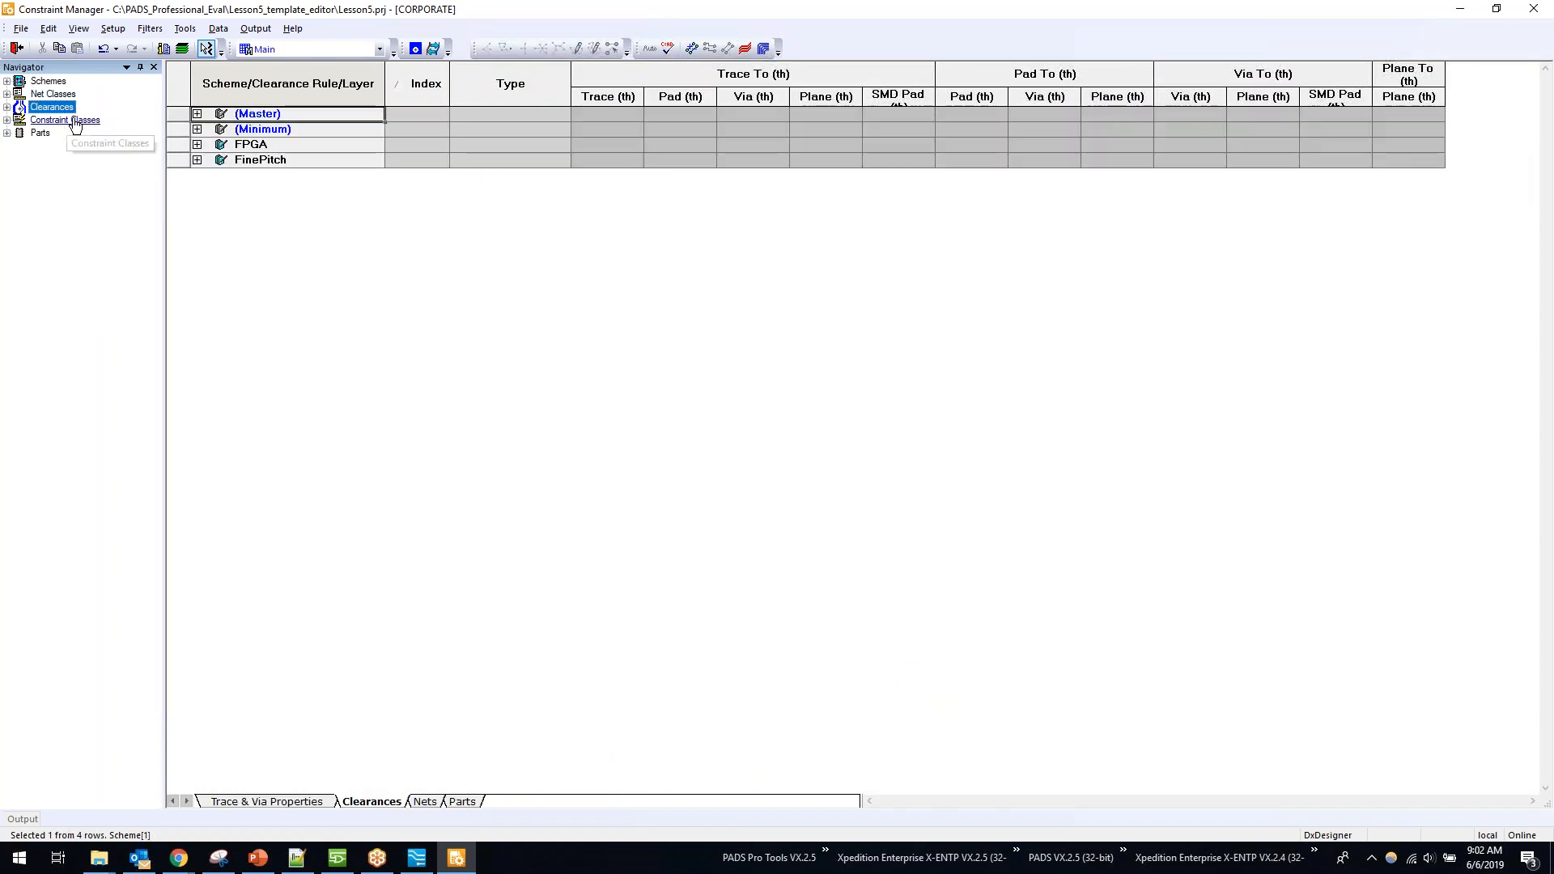
pyautogui.click(197, 114)
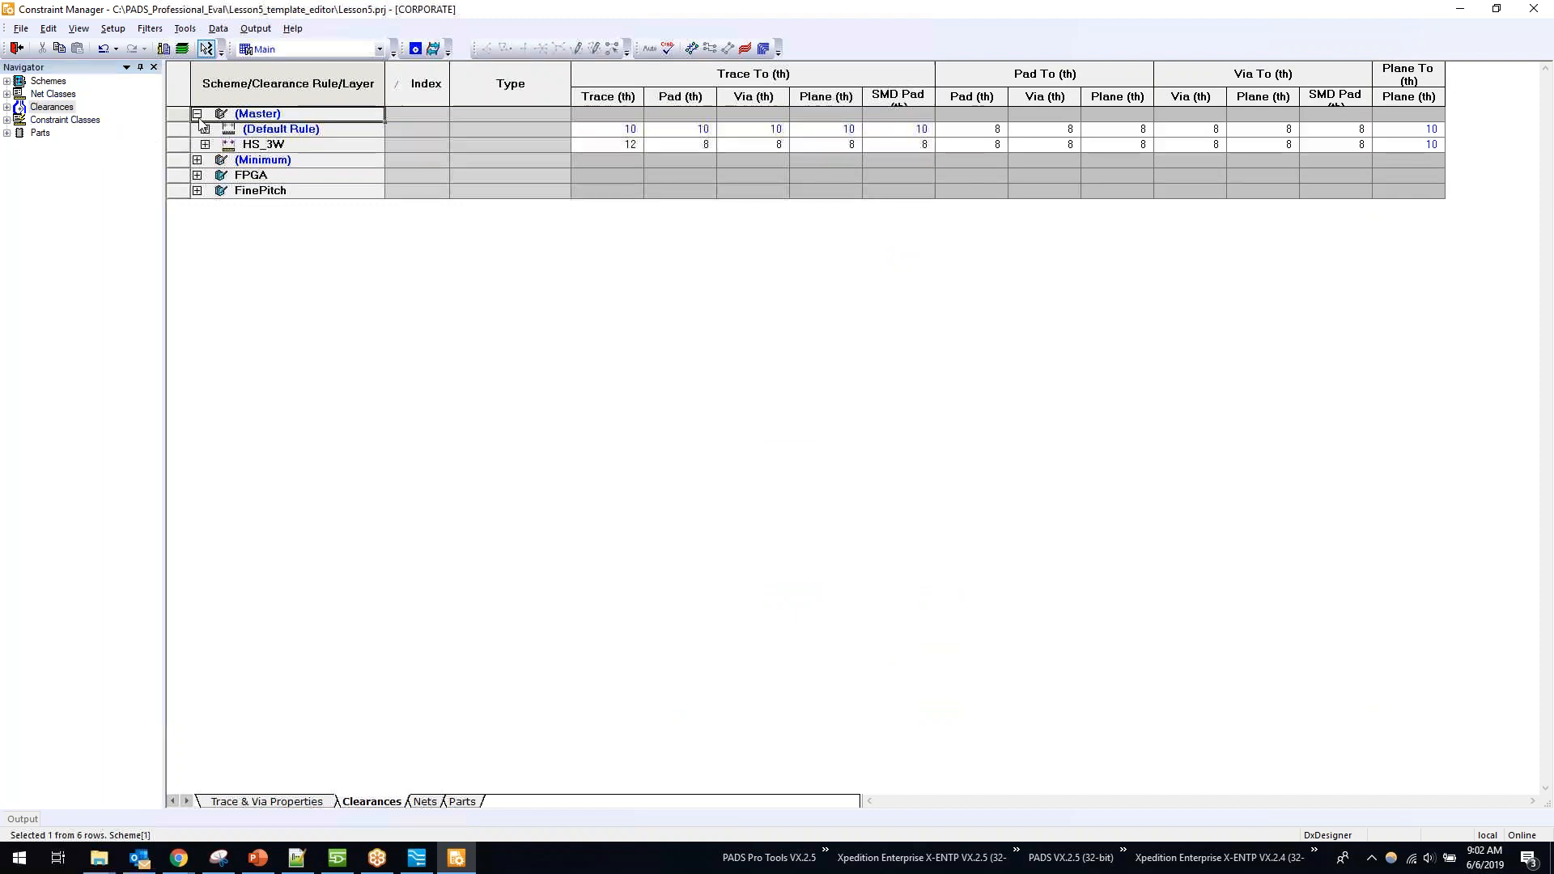
pyautogui.click(205, 129)
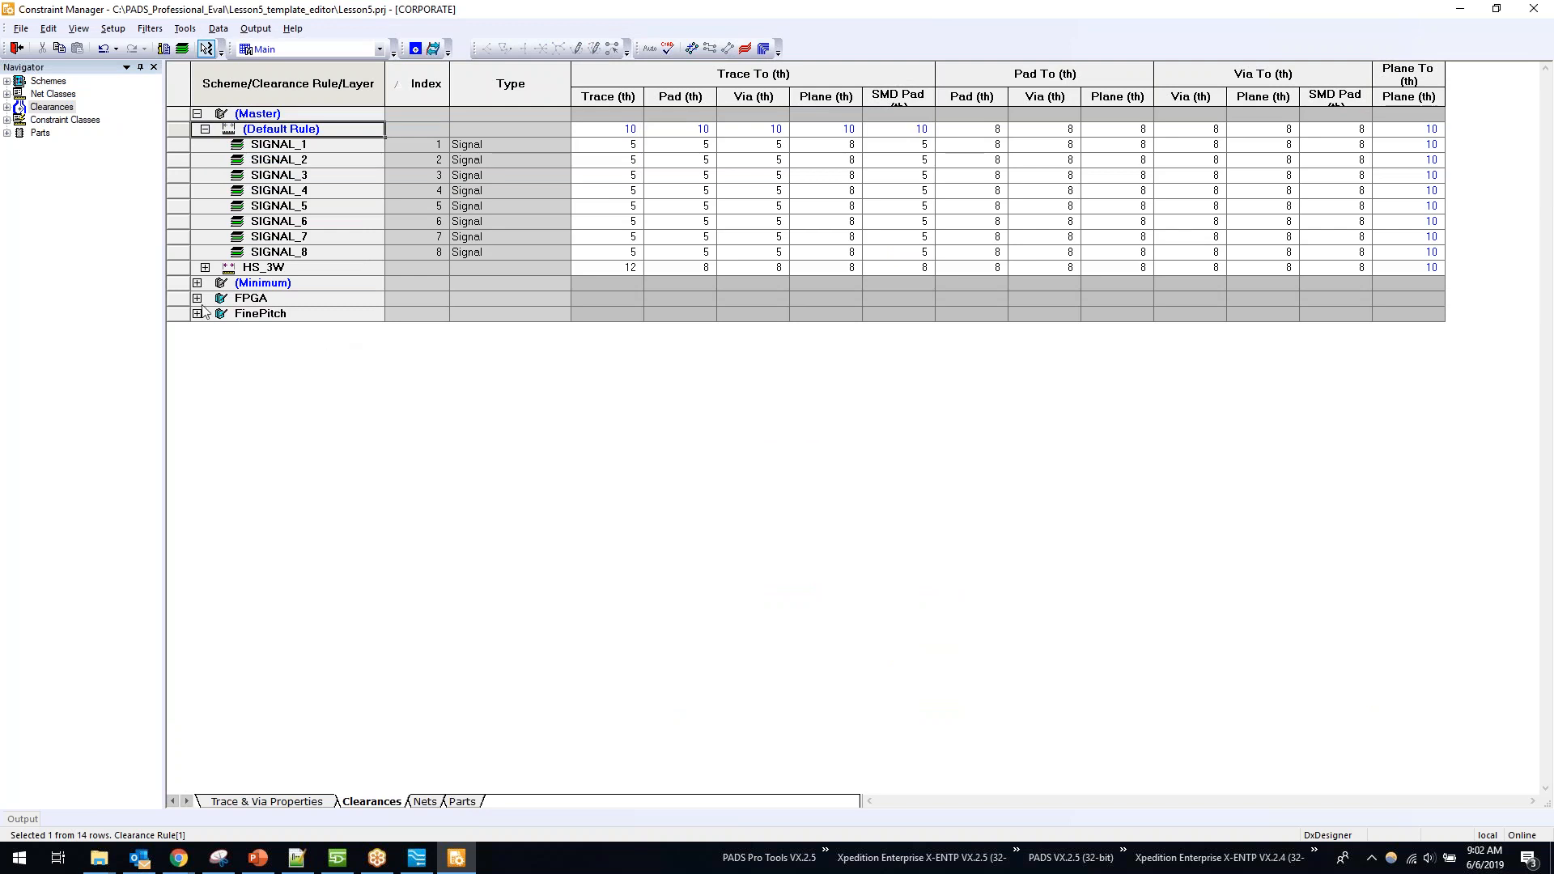
# Step: Examine the net classes, including the per-layer trace widths of CLOCKS, and the list of nets under Constraint Classes
pyautogui.click(52, 94)
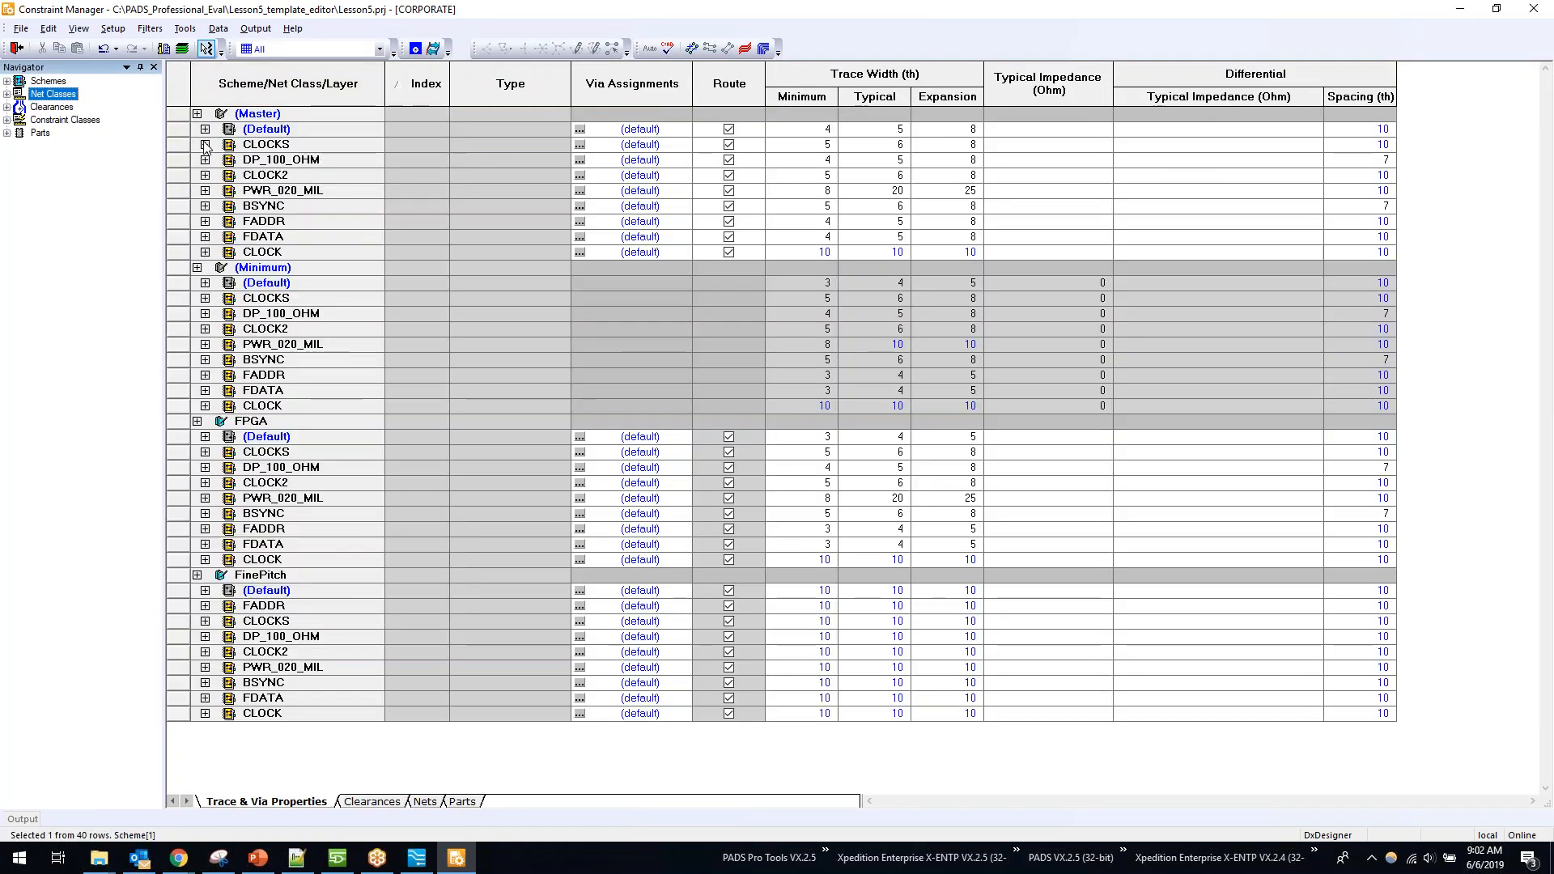
pyautogui.click(204, 144)
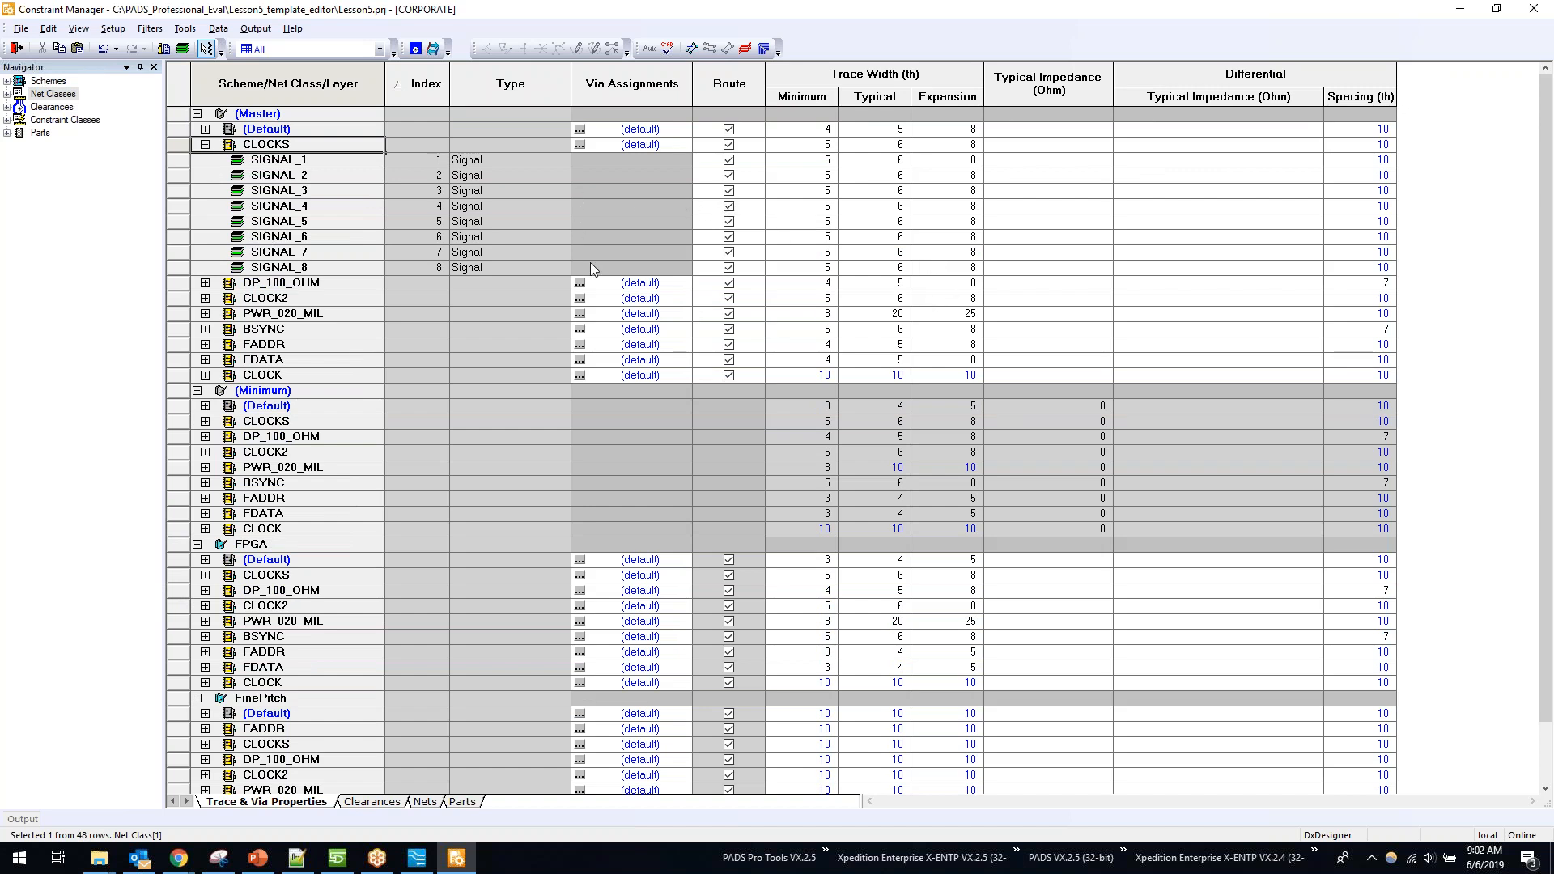
pyautogui.click(204, 145)
pyautogui.click(67, 121)
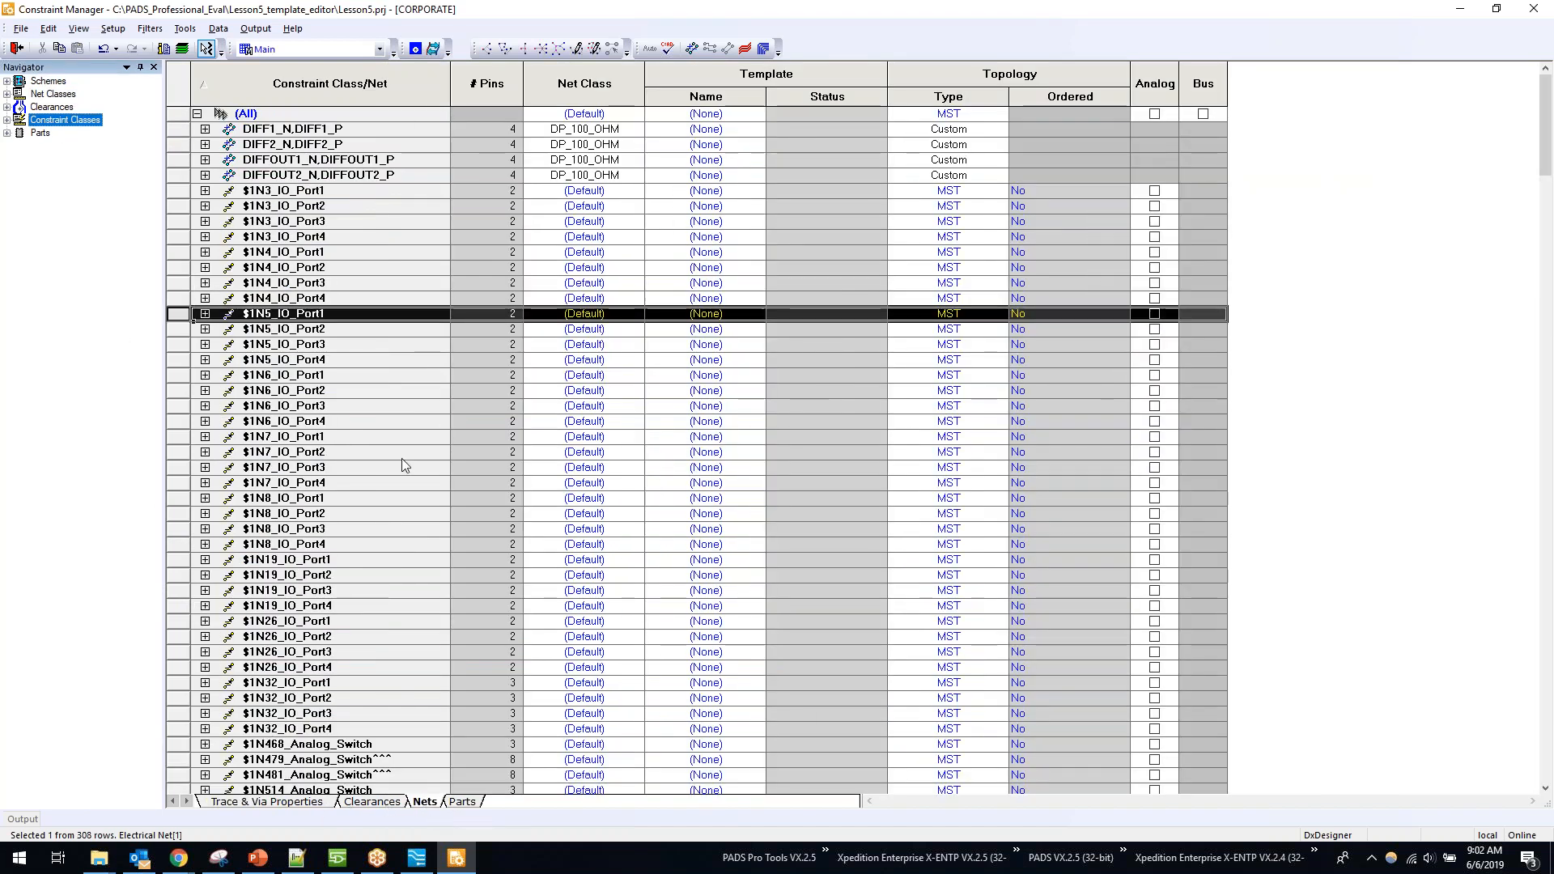
pyautogui.scroll(-3, 381, 426)
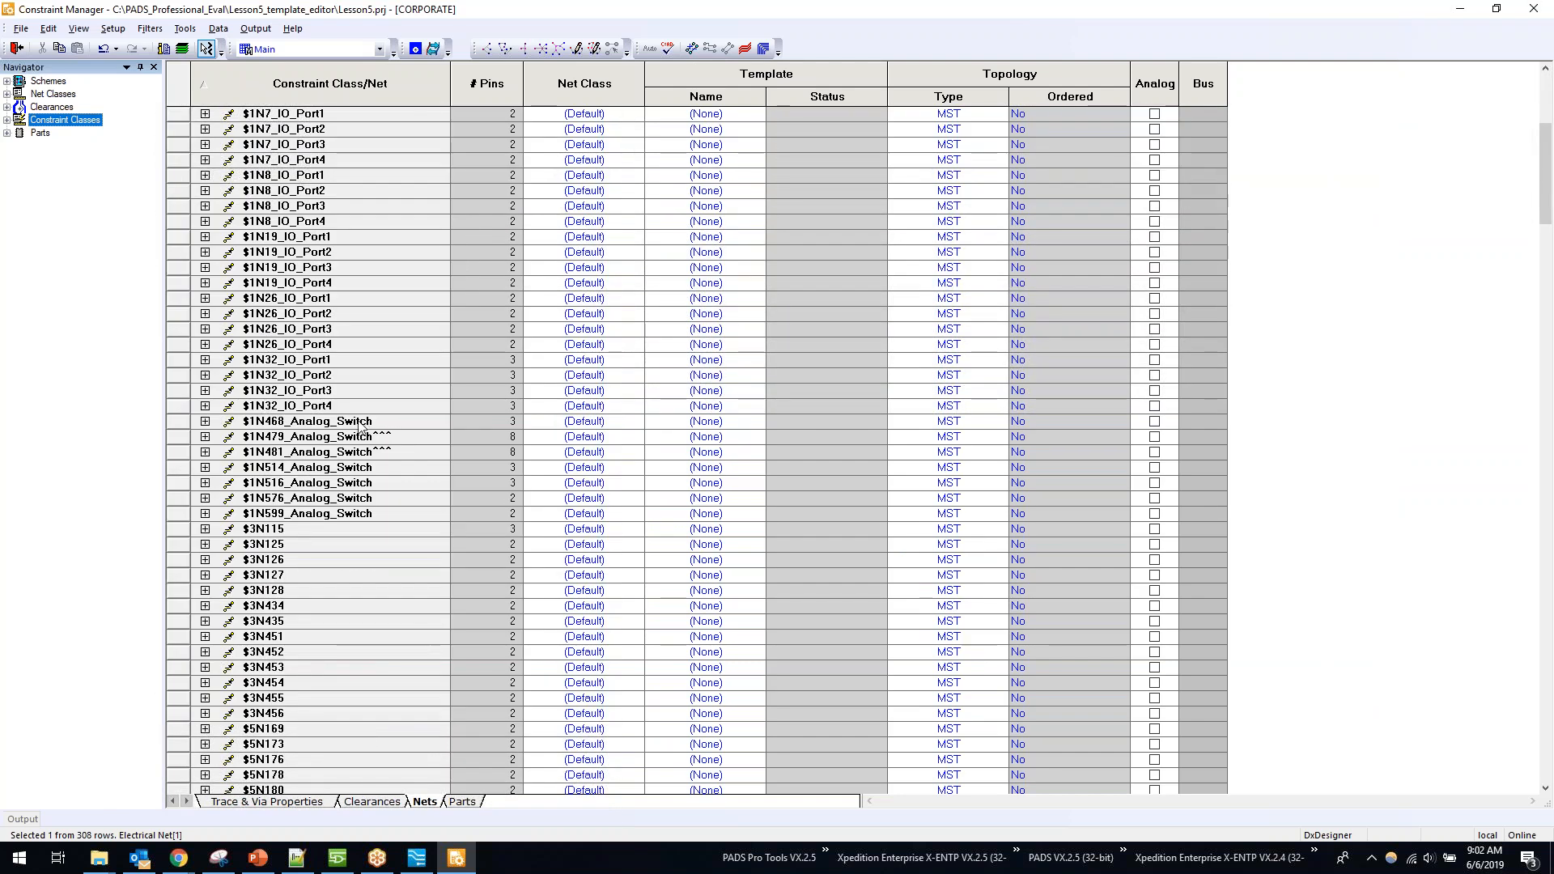
pyautogui.scroll(7, 352, 420)
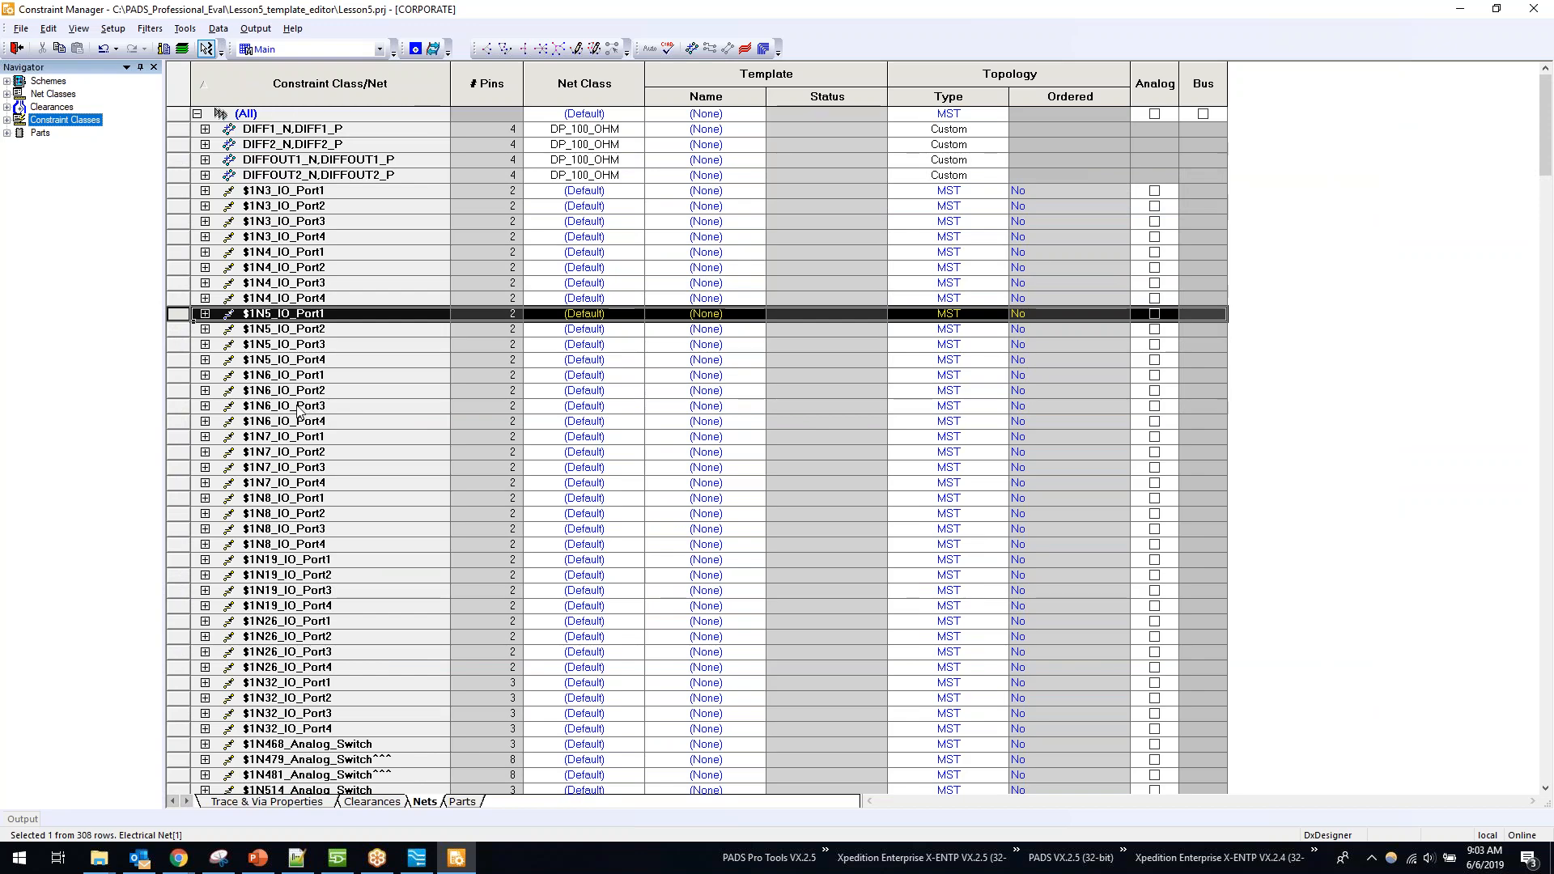
# Step: Arrange Constraint Manager beside the schematic, narrow its Navigator and cross-probe net $1N7_IO_Port1 to the schematic
pyautogui.press('super+Right')
pyautogui.click(196, 179)
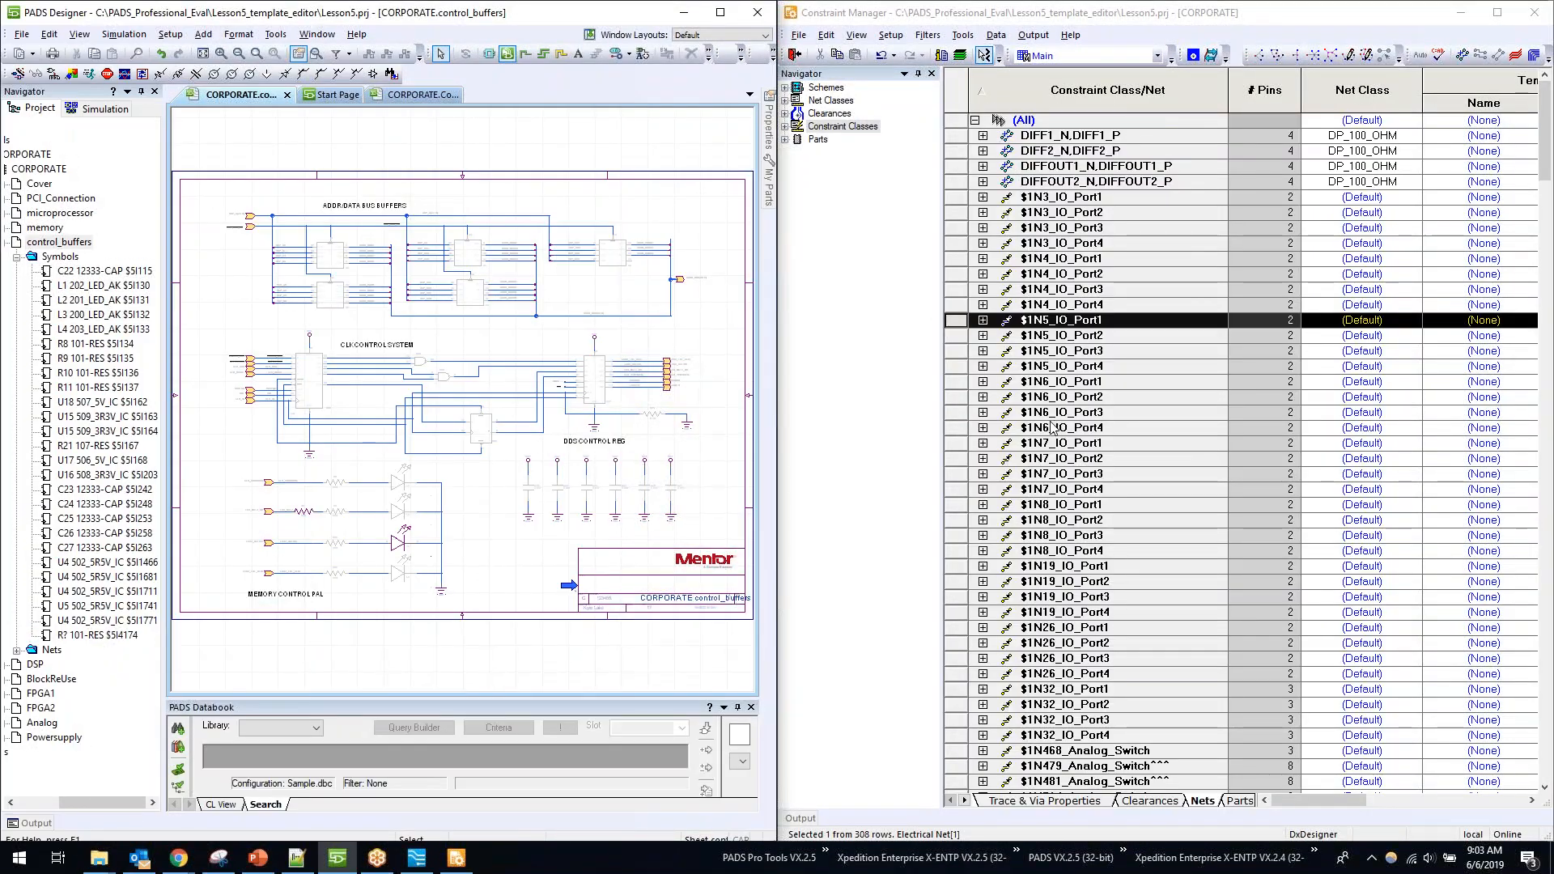
pyautogui.moveTo(943, 324); pyautogui.dragTo(881, 319)
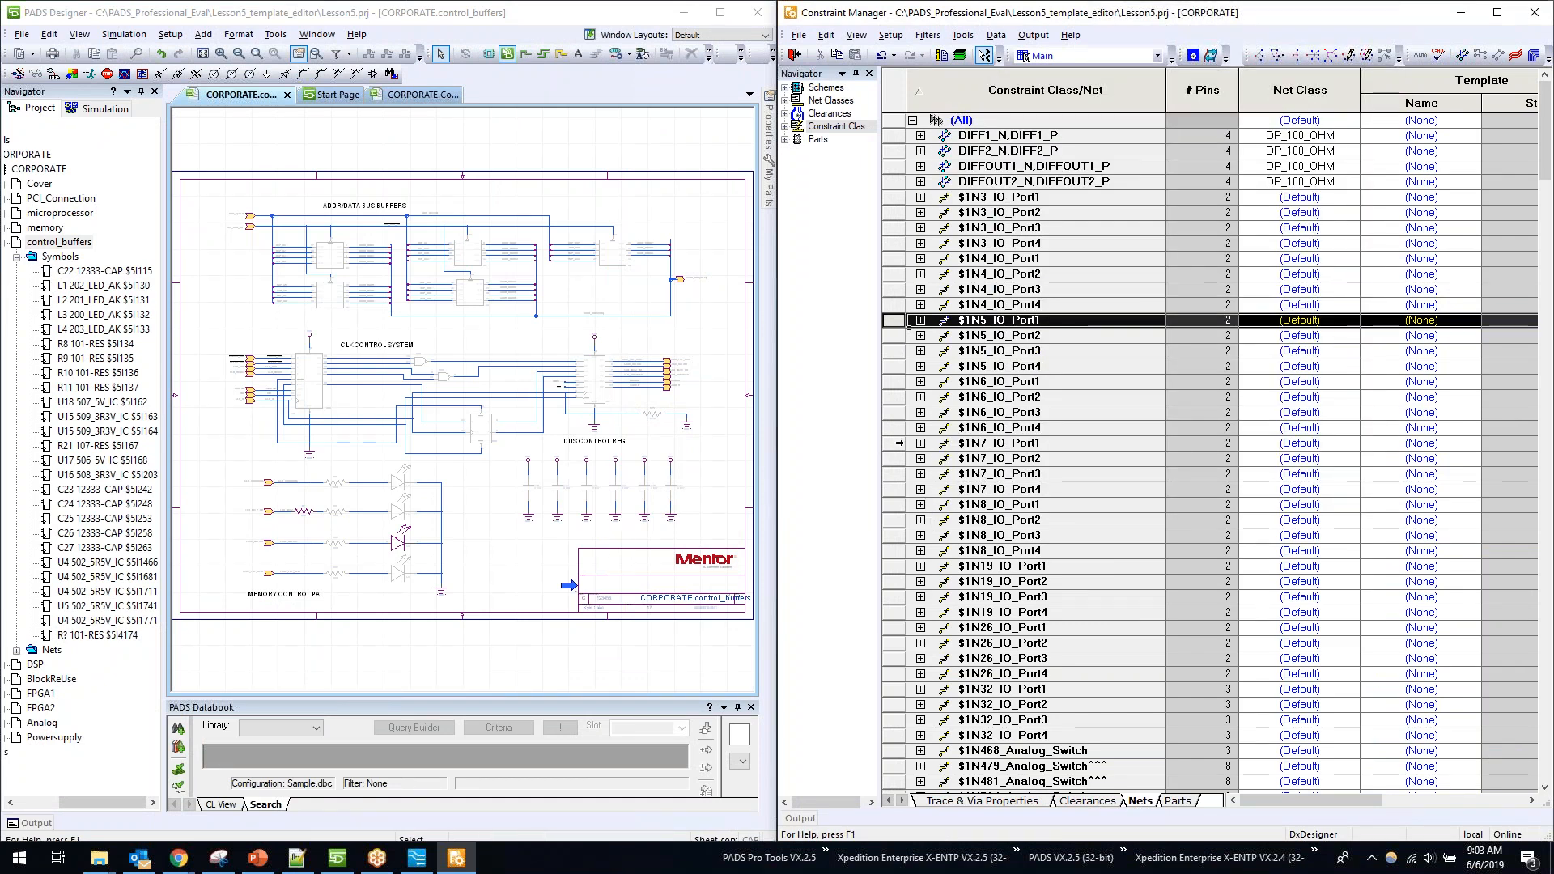
pyautogui.click(898, 442)
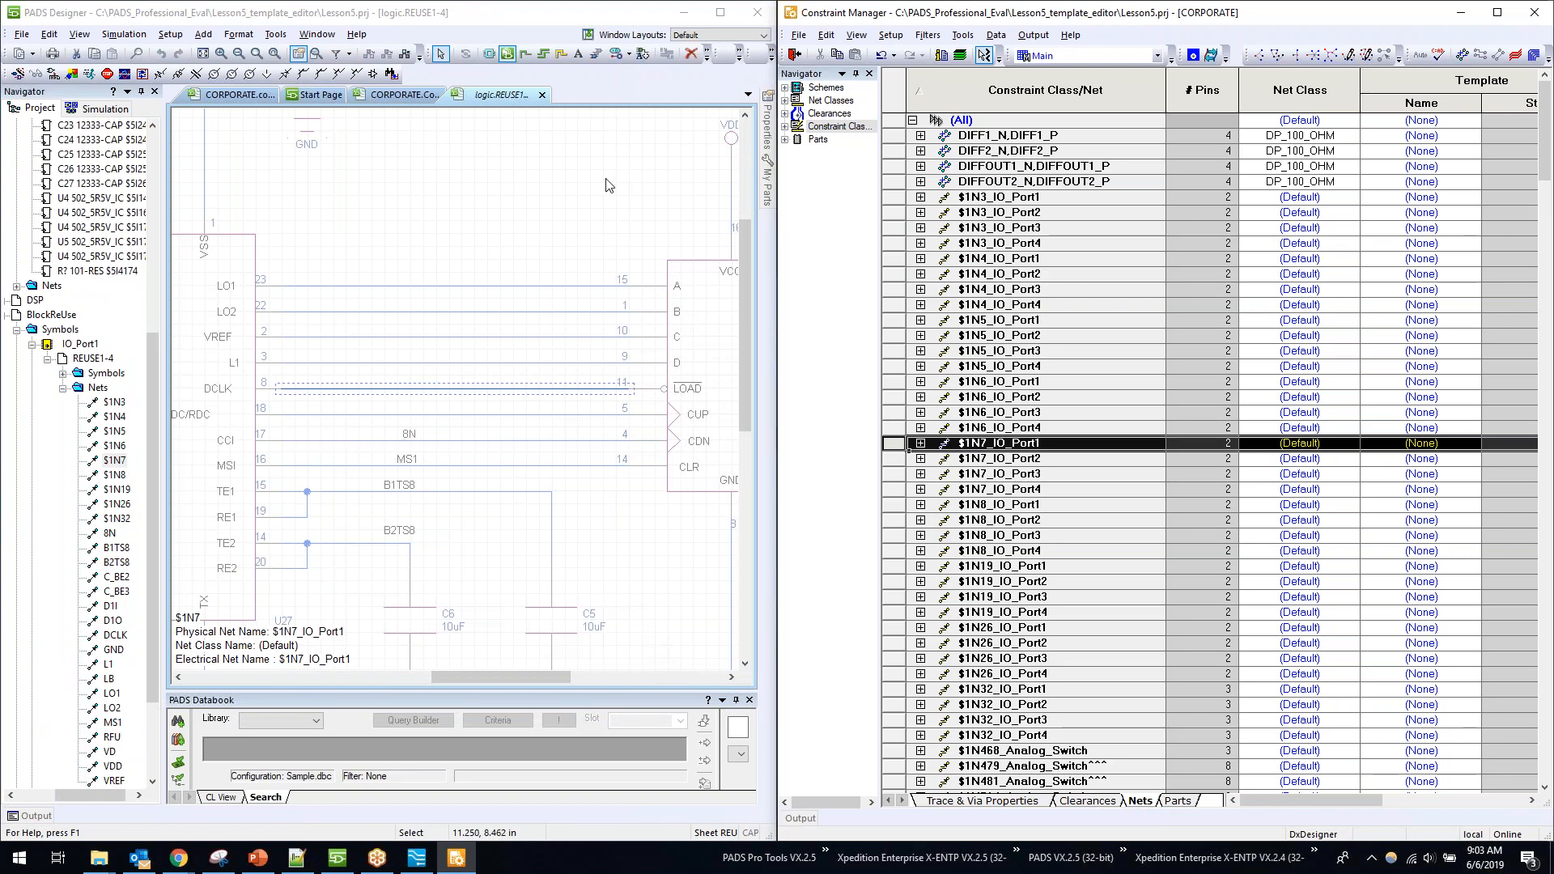
# Step: Cross-select the schematic nets on pins LO1, LO2, VREF and L1 in Constraint Manager, and maximize Constraint Manager
pyautogui.click(486, 280)
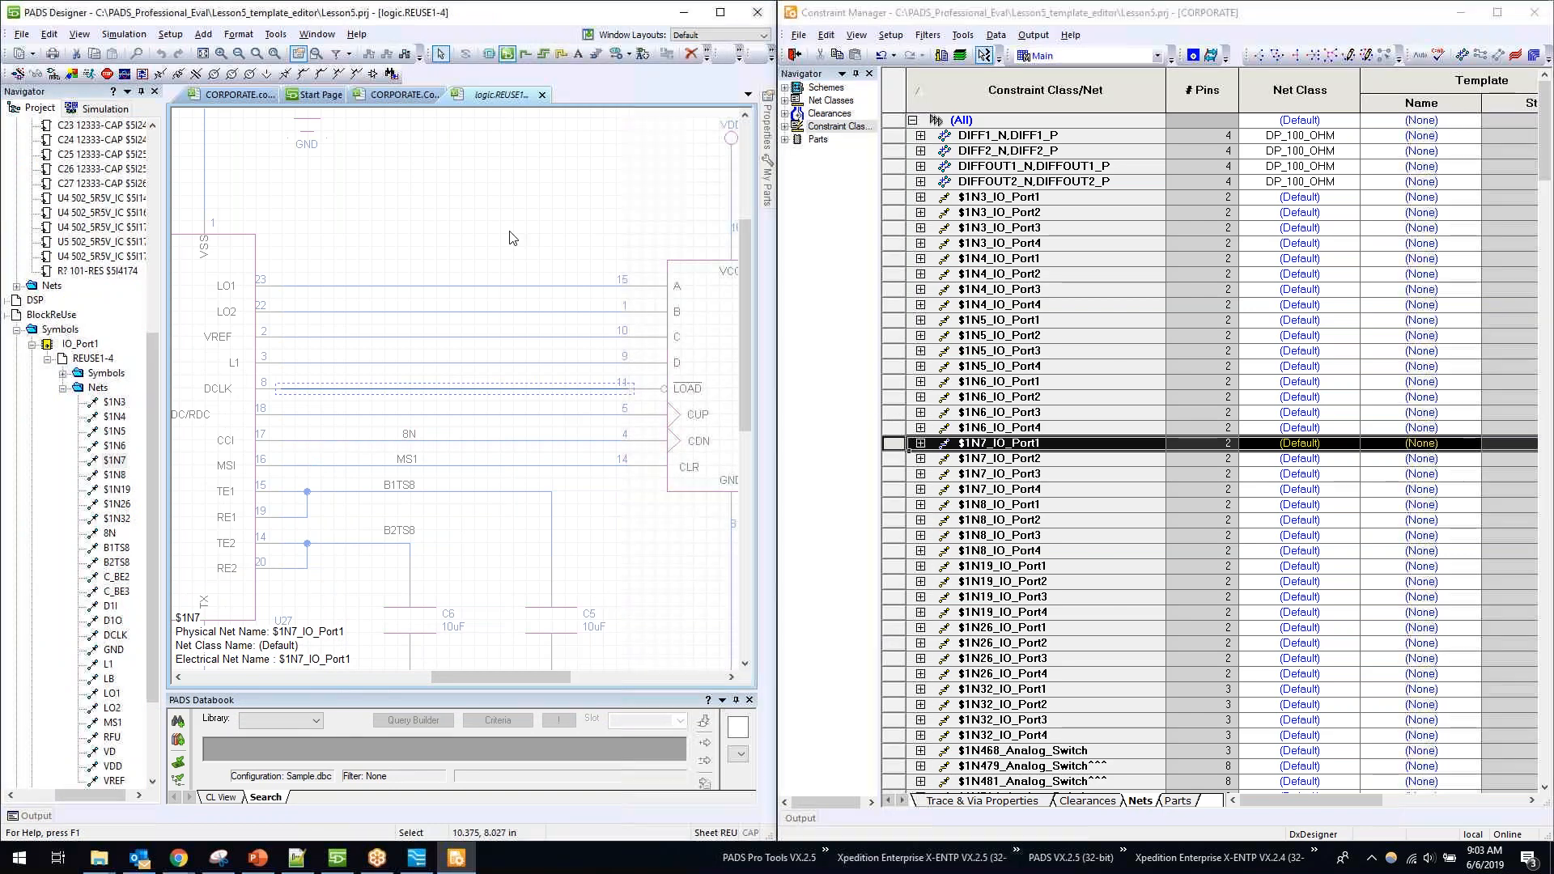
pyautogui.click(477, 286)
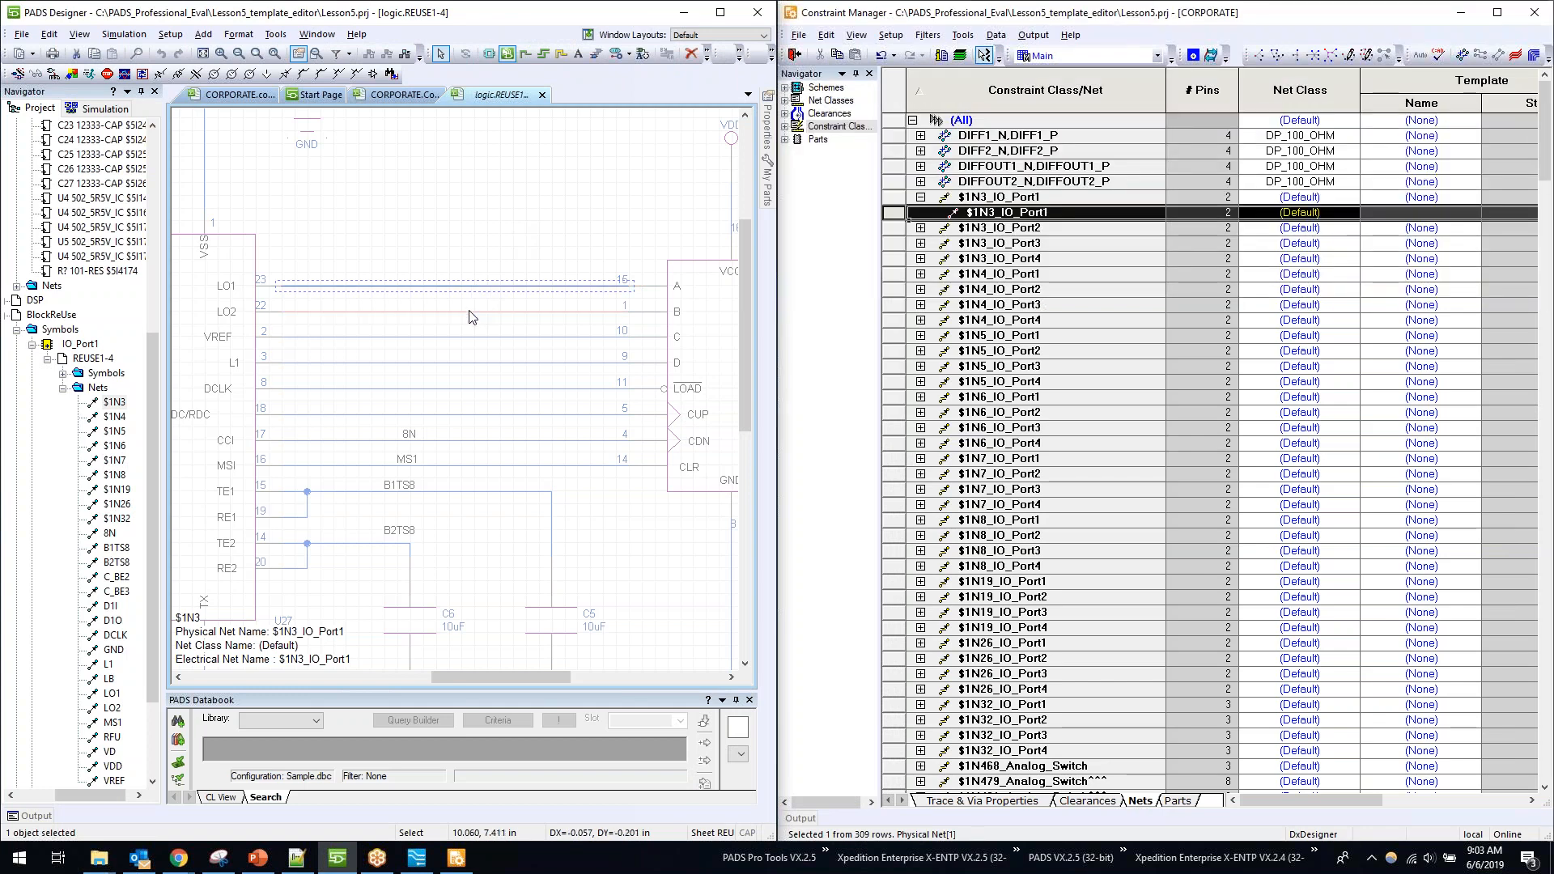
pyautogui.keyDown('ctrl'); pyautogui.click(469, 313); pyautogui.keyUp('ctrl')
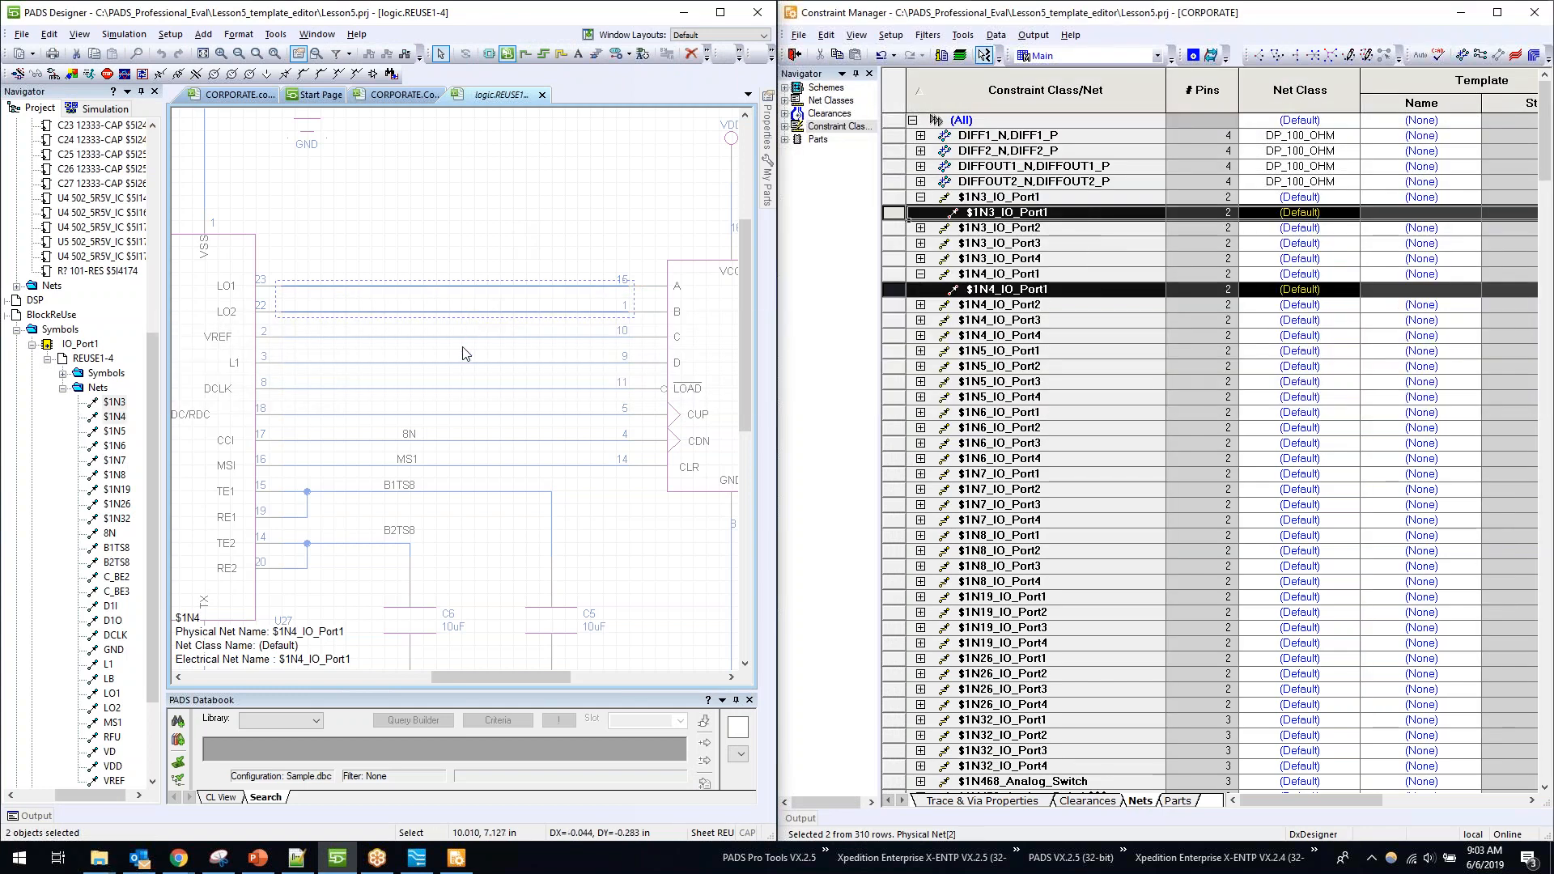
pyautogui.keyDown('ctrl'); pyautogui.click(466, 338); pyautogui.keyUp('ctrl')
pyautogui.keyDown('ctrl'); pyautogui.click(472, 364); pyautogui.keyUp('ctrl')
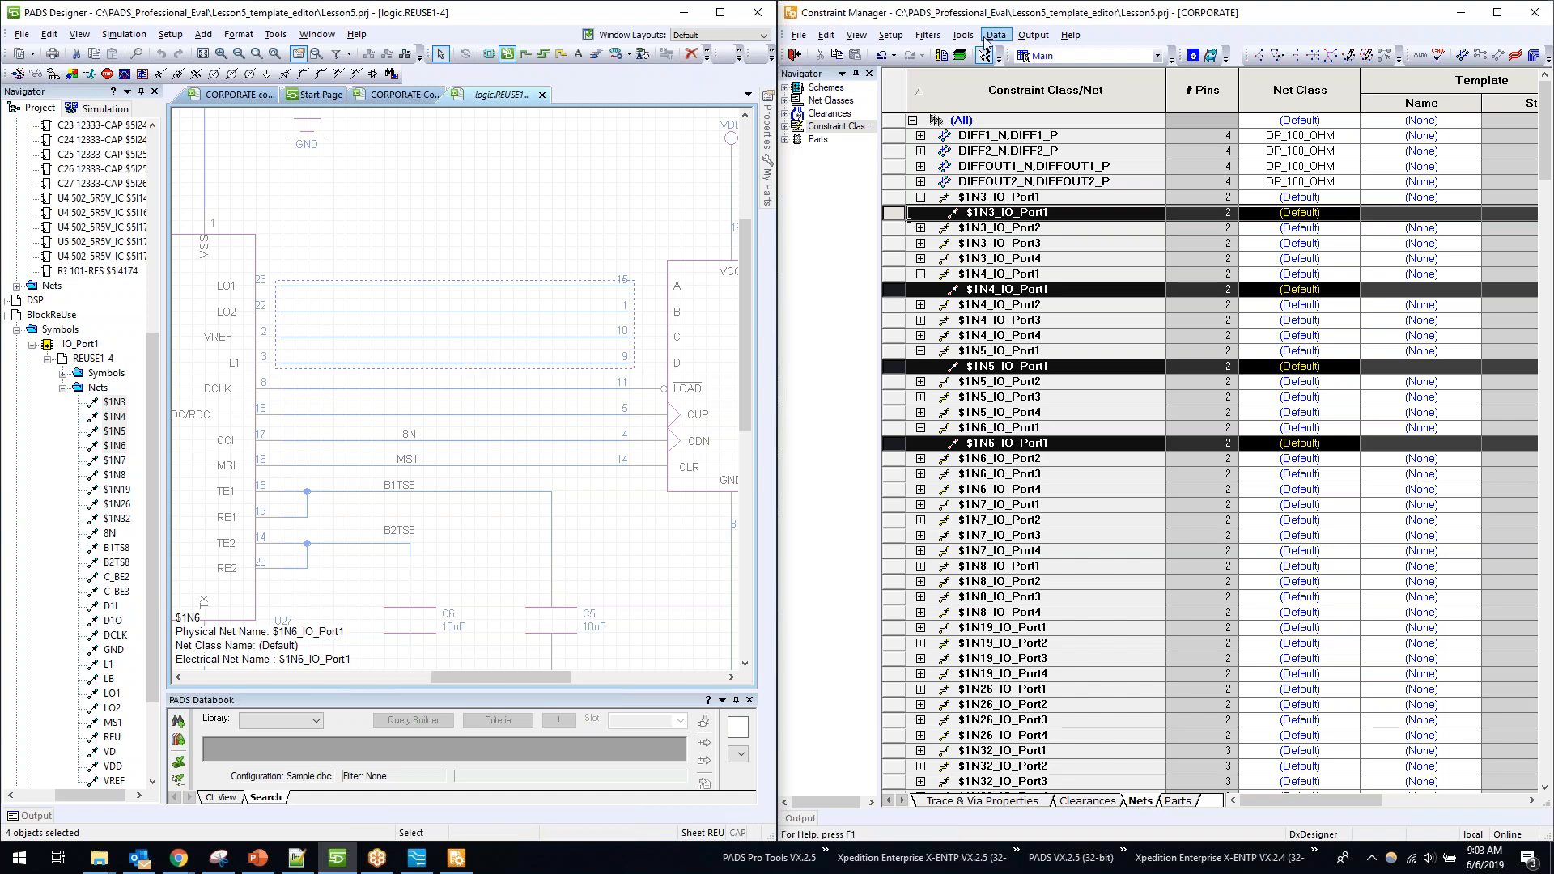
pyautogui.click(939, 13)
pyautogui.moveTo(902, 46); pyautogui.dragTo(737, 2)
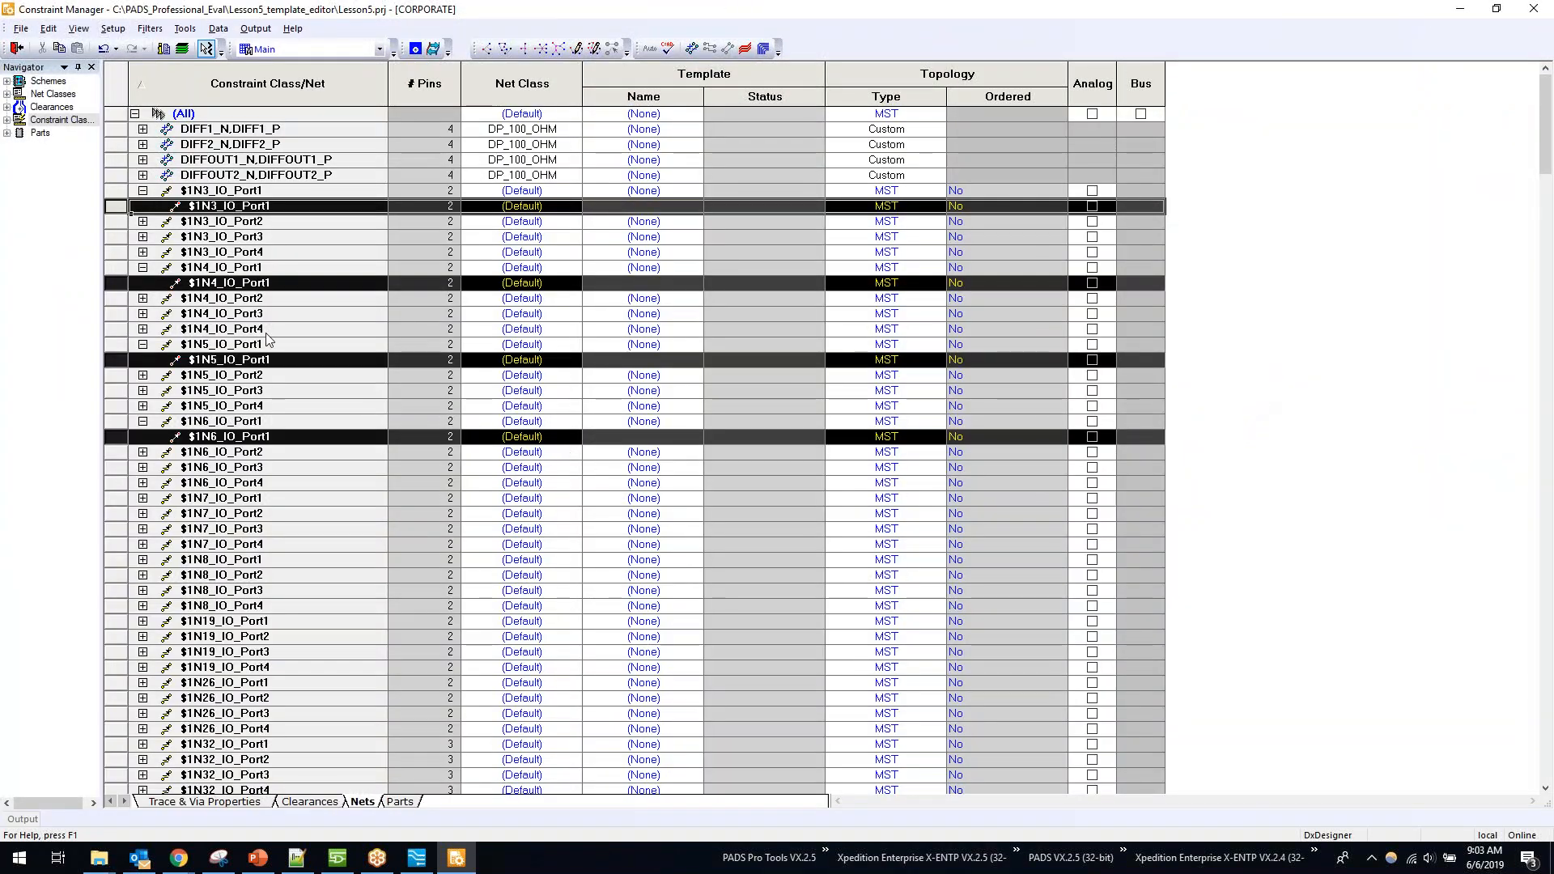
# Step: Clear the net selection, display all constraints and examine the columns from topology through formulas, overshoot, ringback and impedance
pyautogui.click(119, 210)
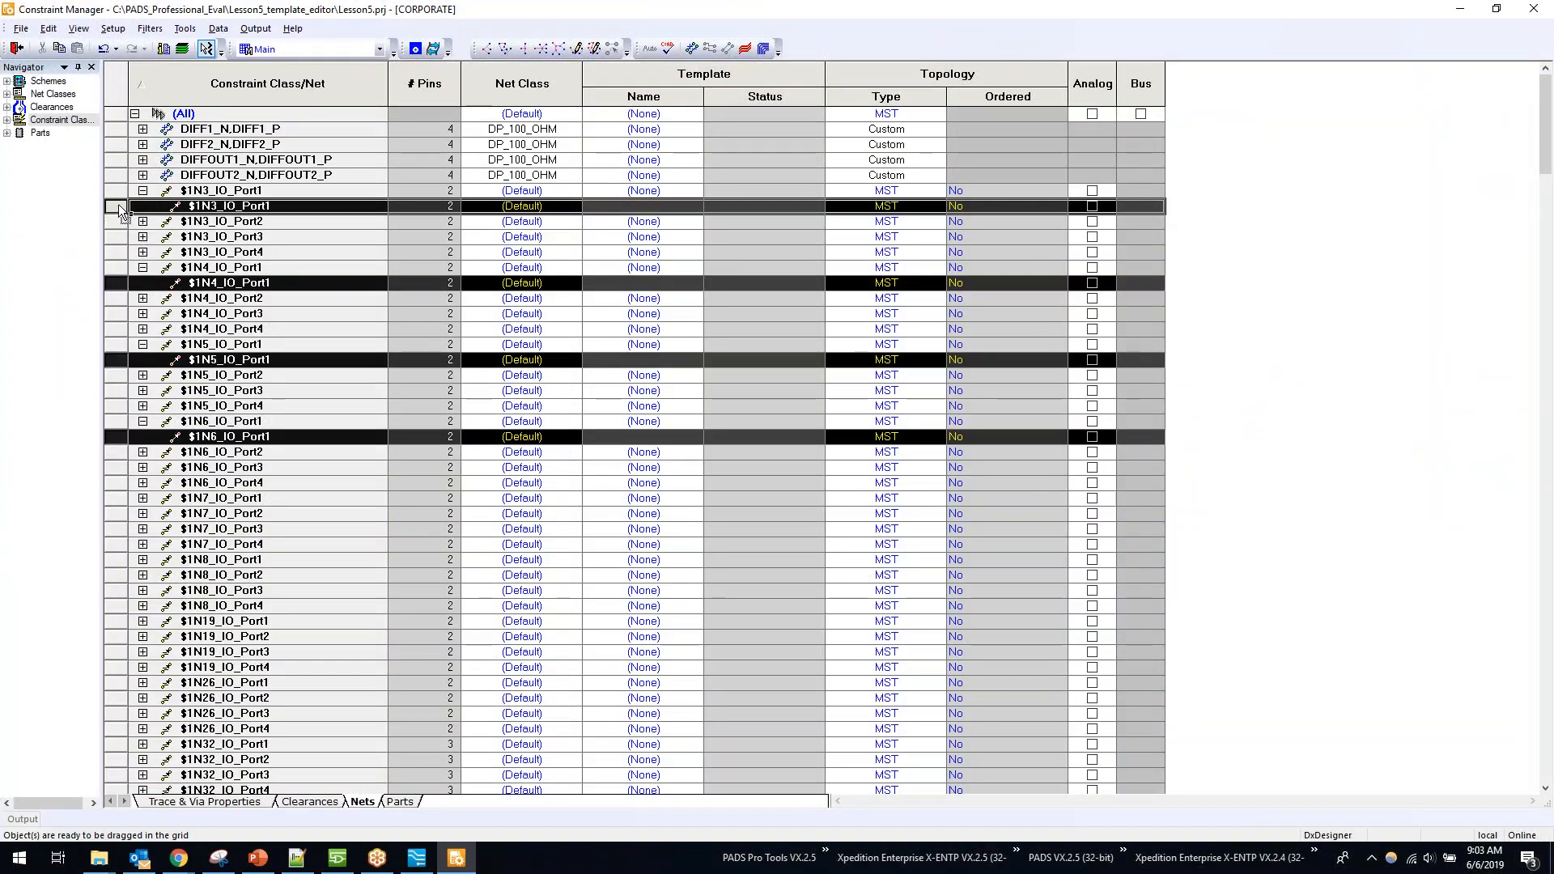
pyautogui.click(247, 238)
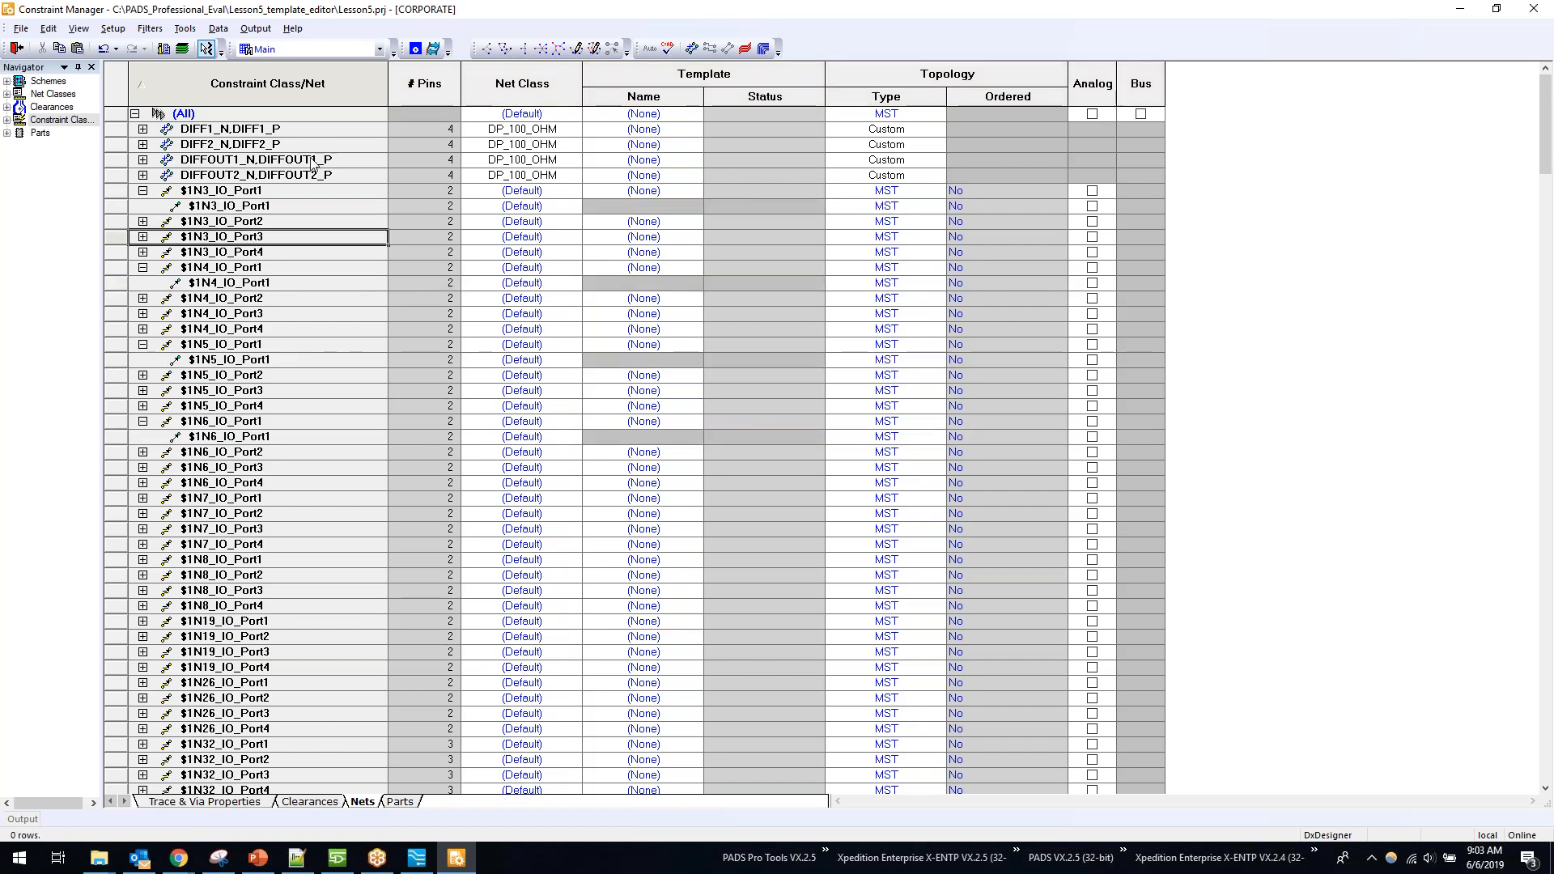
pyautogui.click(380, 54)
pyautogui.moveTo(377, 94); pyautogui.dragTo(376, 72)
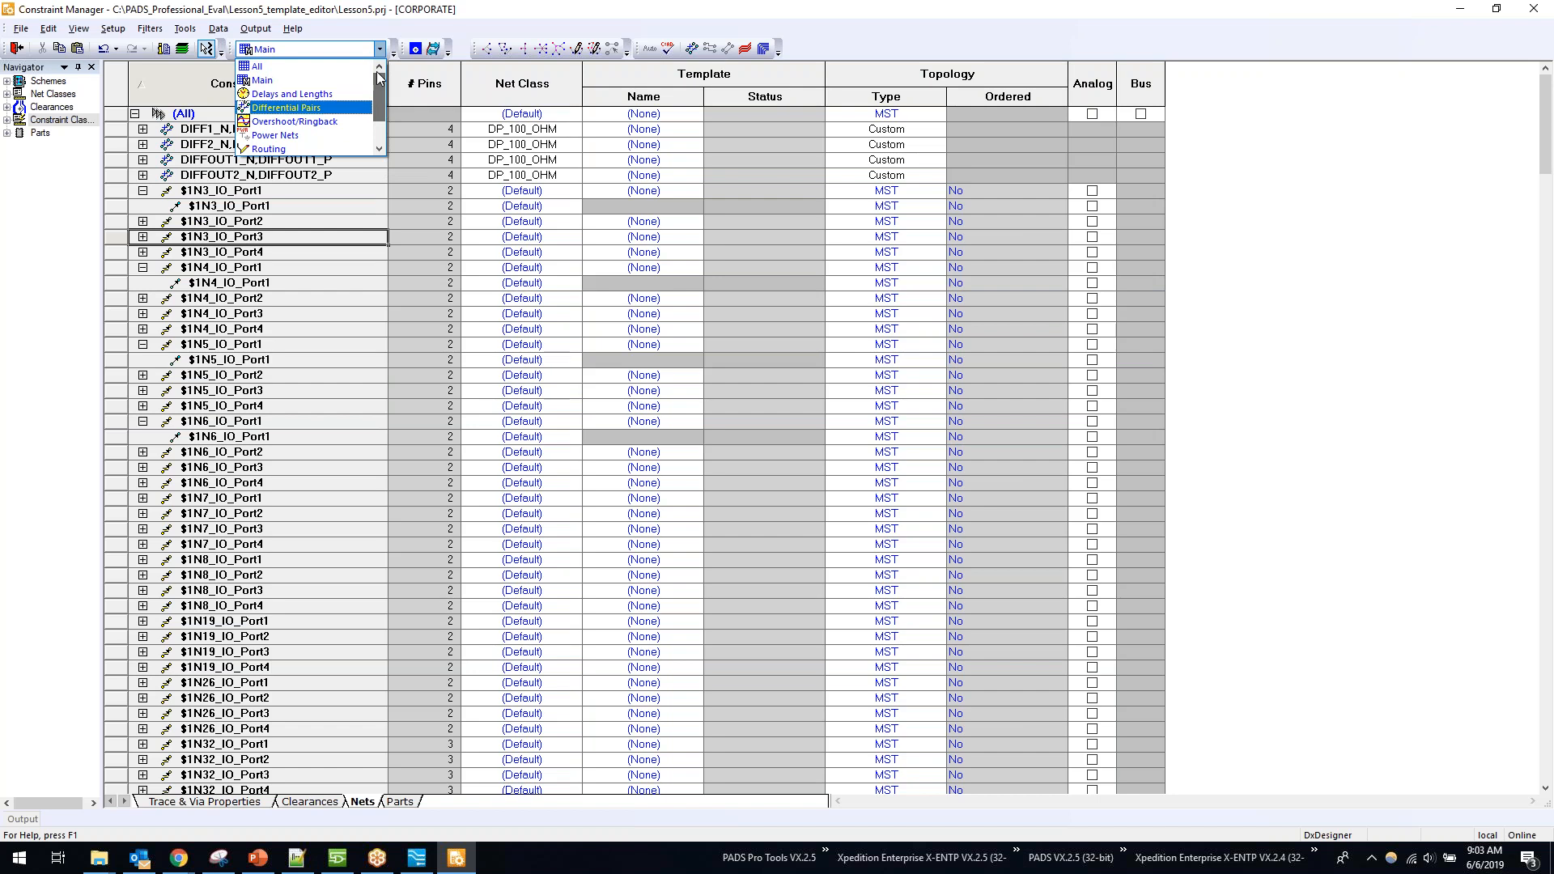
pyautogui.click(323, 68)
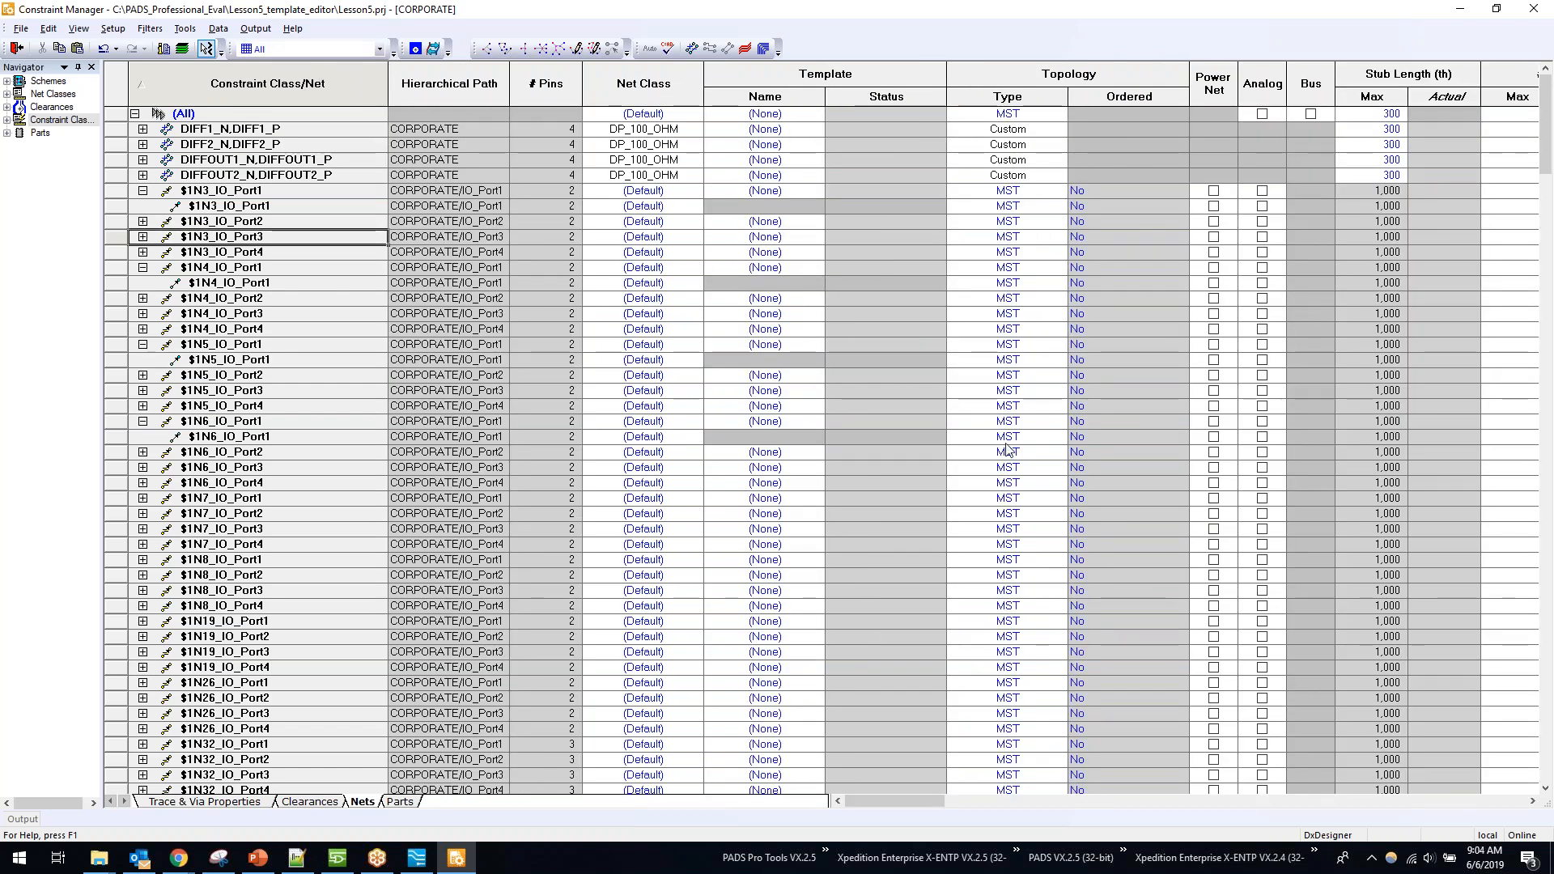
pyautogui.moveTo(909, 803); pyautogui.dragTo(963, 801)
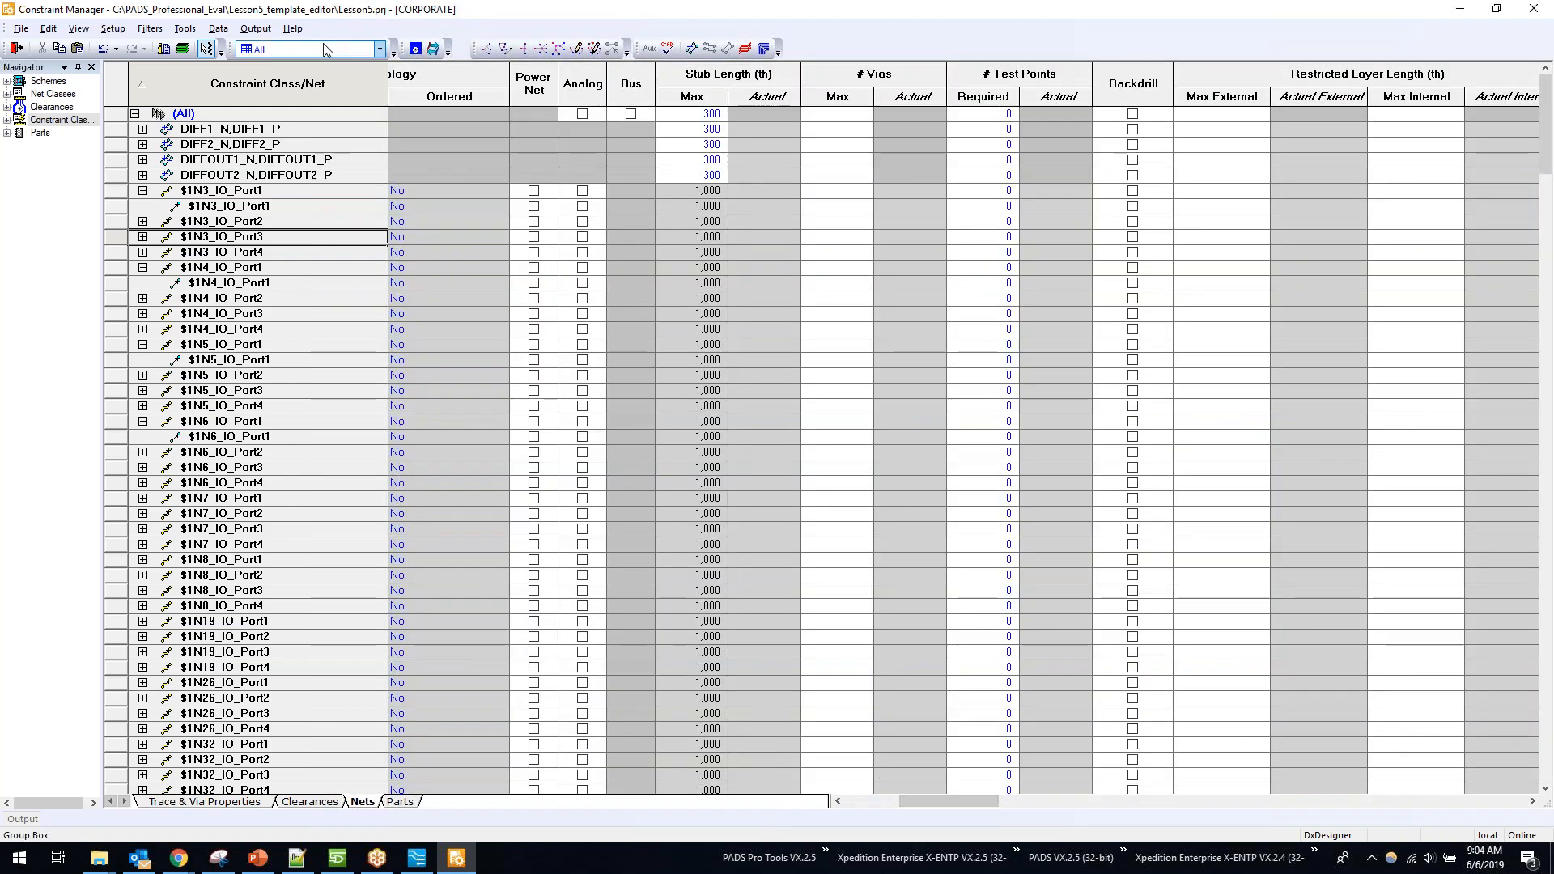
pyautogui.moveTo(943, 801); pyautogui.dragTo(1167, 804)
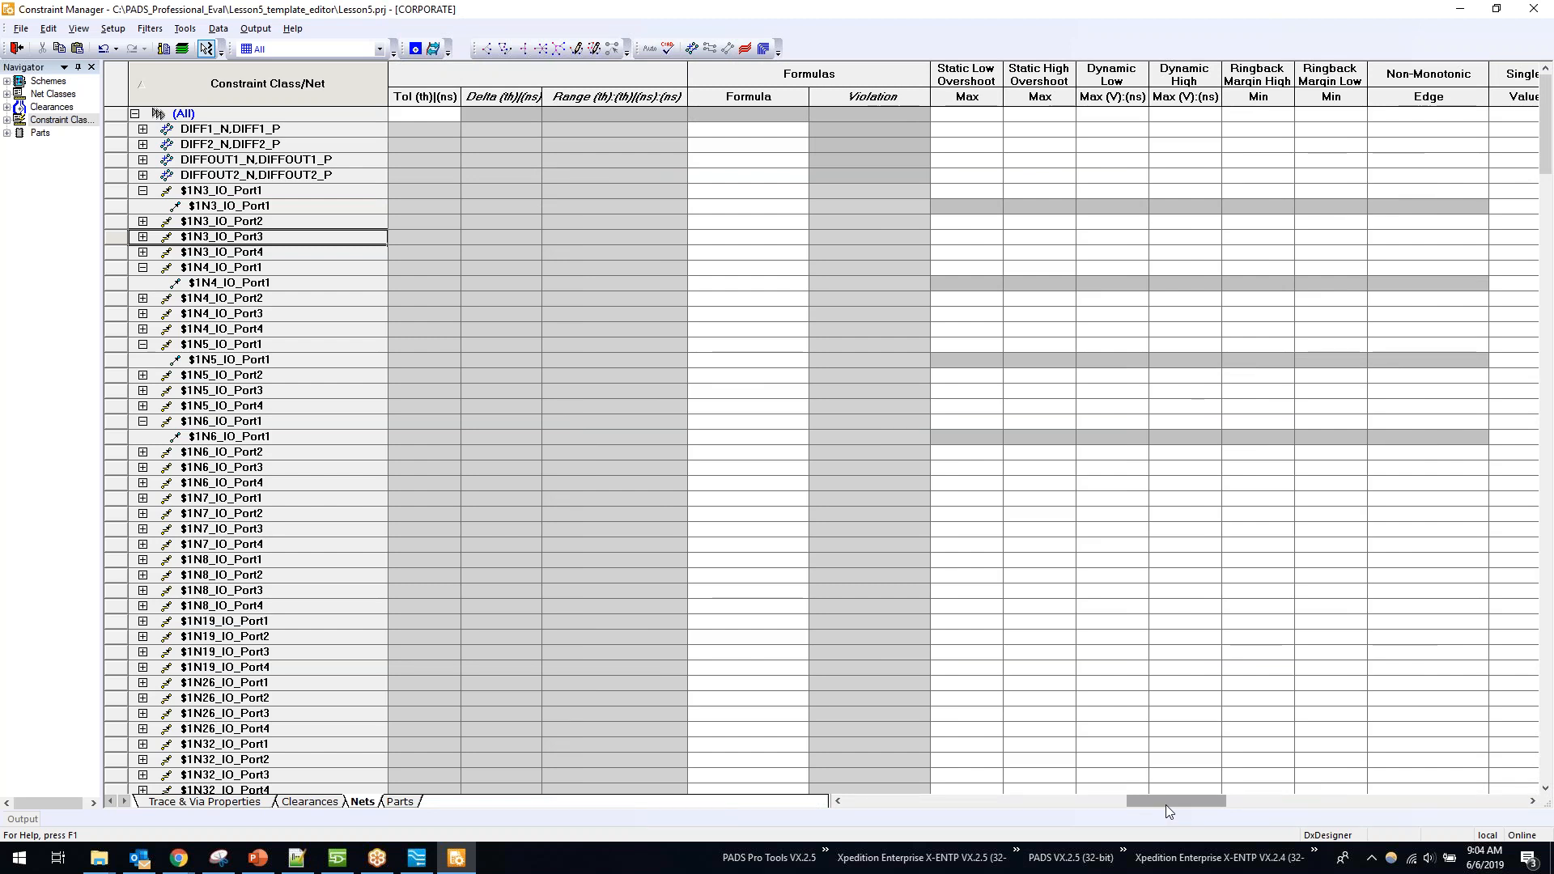
pyautogui.moveTo(1164, 804); pyautogui.dragTo(1182, 805)
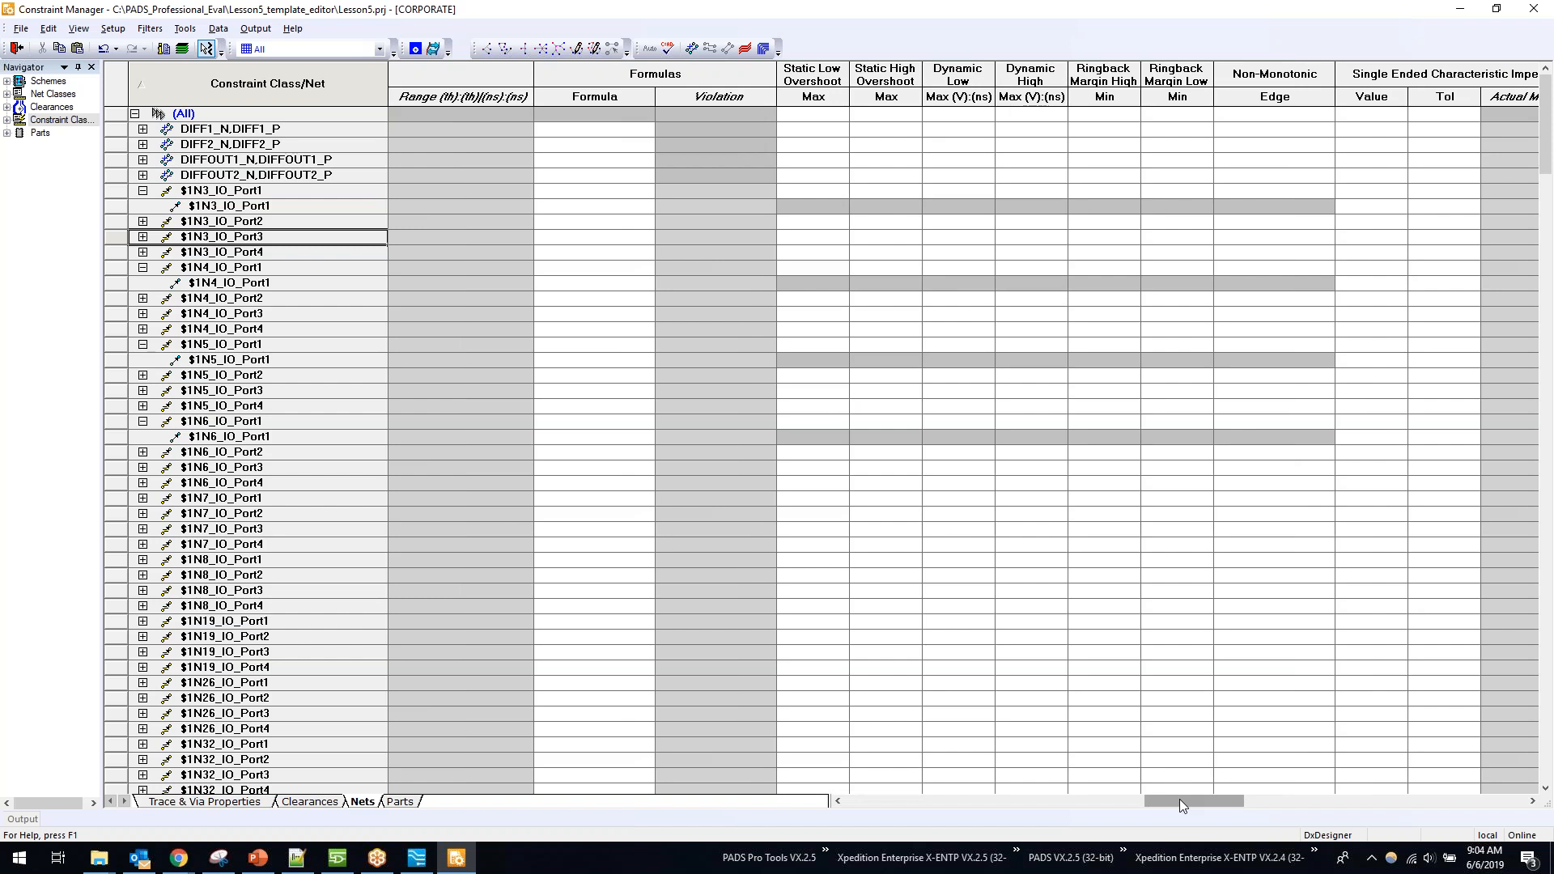
pyautogui.moveTo(1180, 803); pyautogui.dragTo(1186, 807)
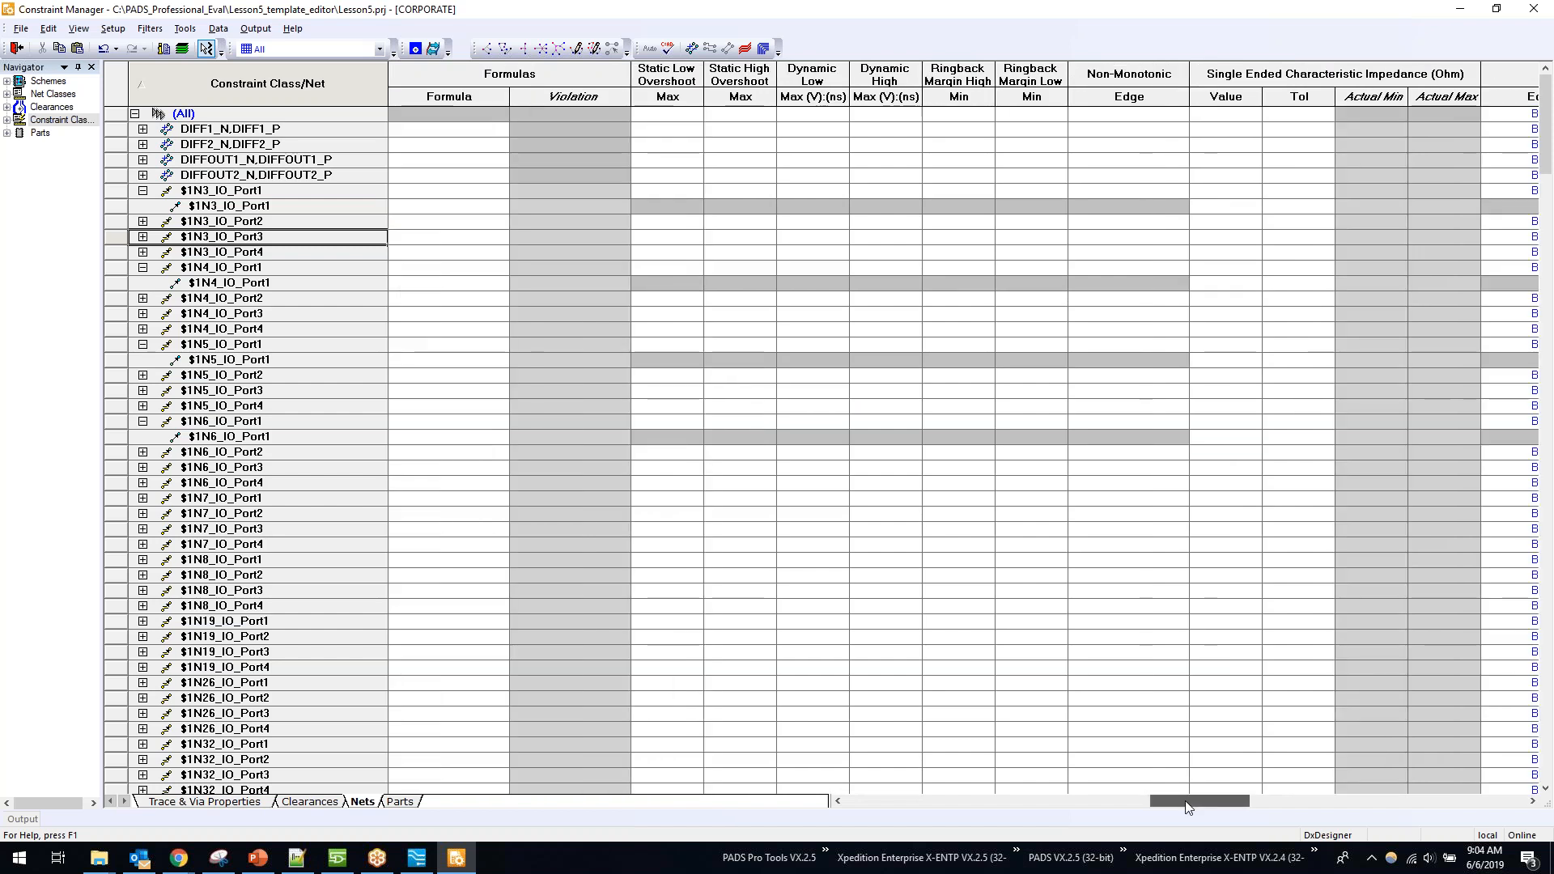
pyautogui.moveTo(1188, 807); pyautogui.dragTo(874, 801)
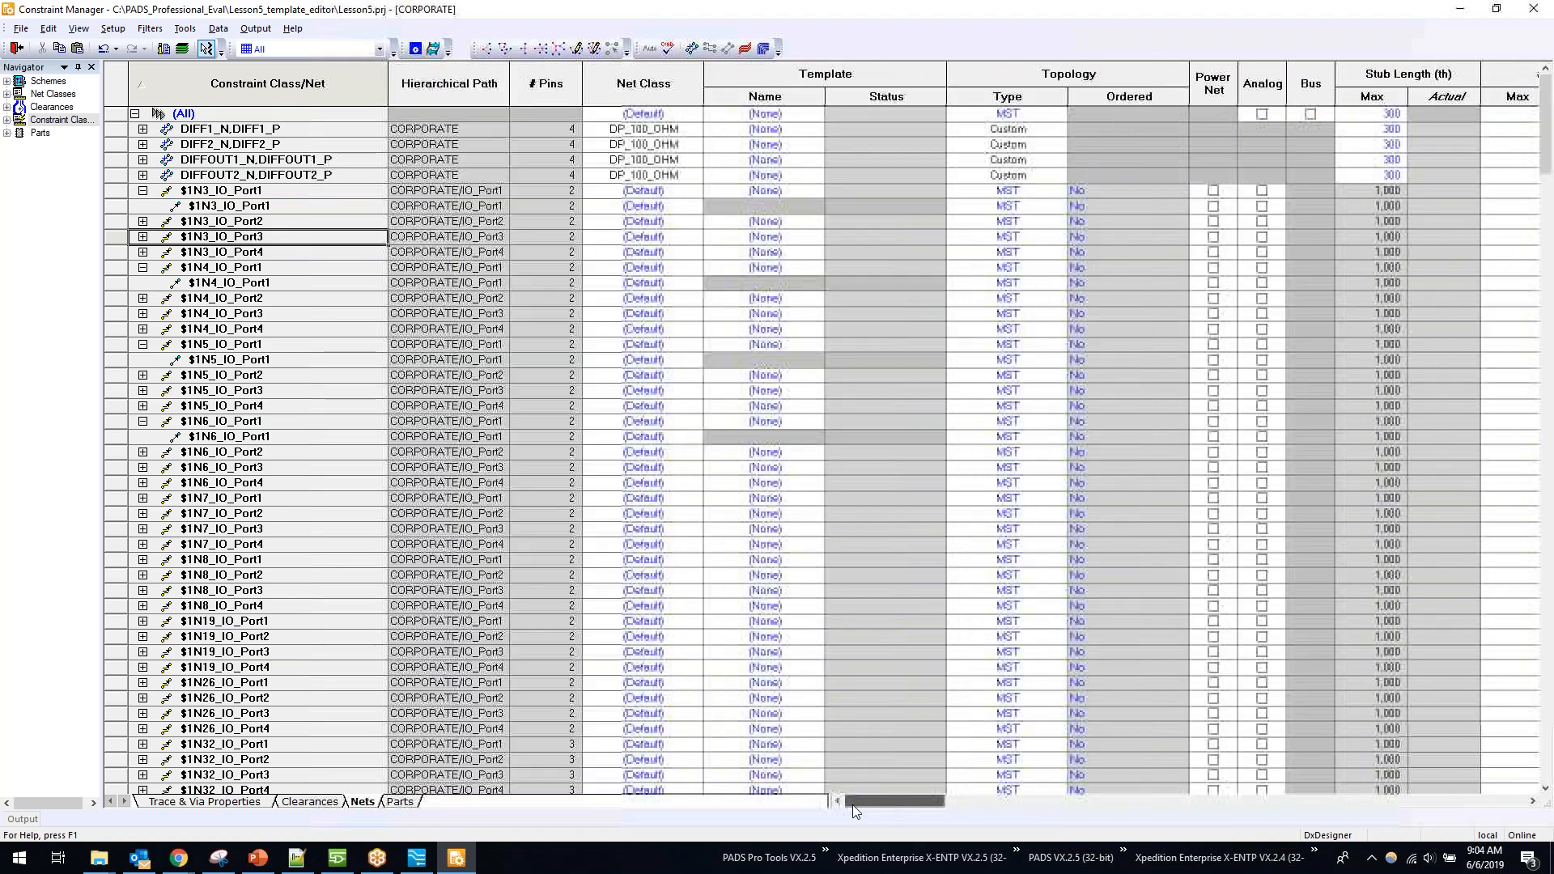
# Step: Filter the nets to the Delays and Lengths constraint group and bring up the Length or TOF Delay columns for the ADDR_BUS nets
pyautogui.click(379, 48)
pyautogui.moveTo(377, 96); pyautogui.dragTo(375, 119)
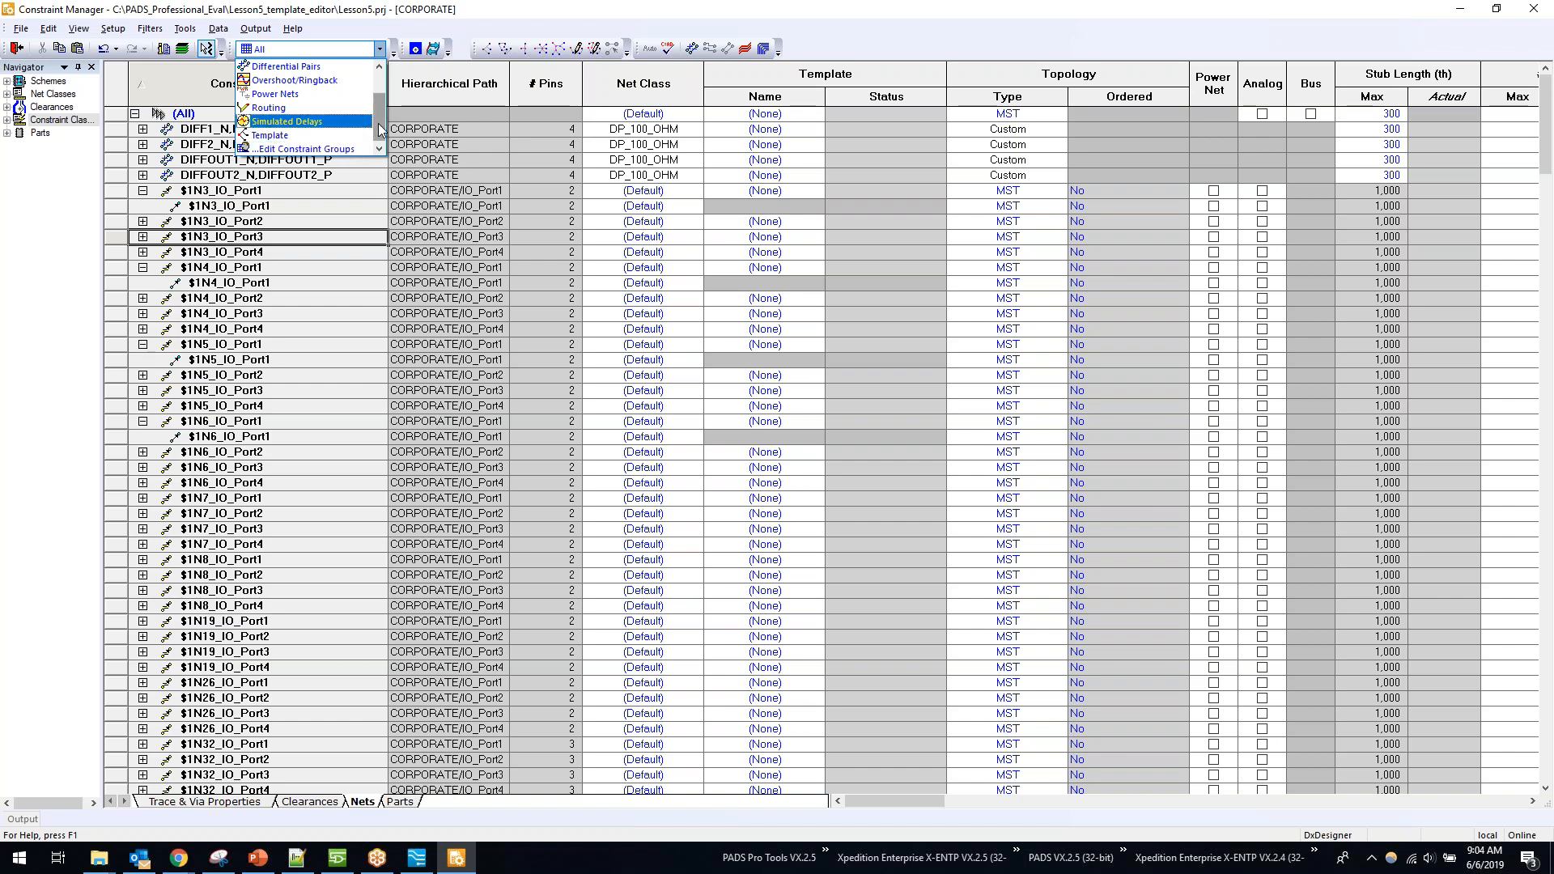
pyautogui.moveTo(377, 128); pyautogui.dragTo(376, 106)
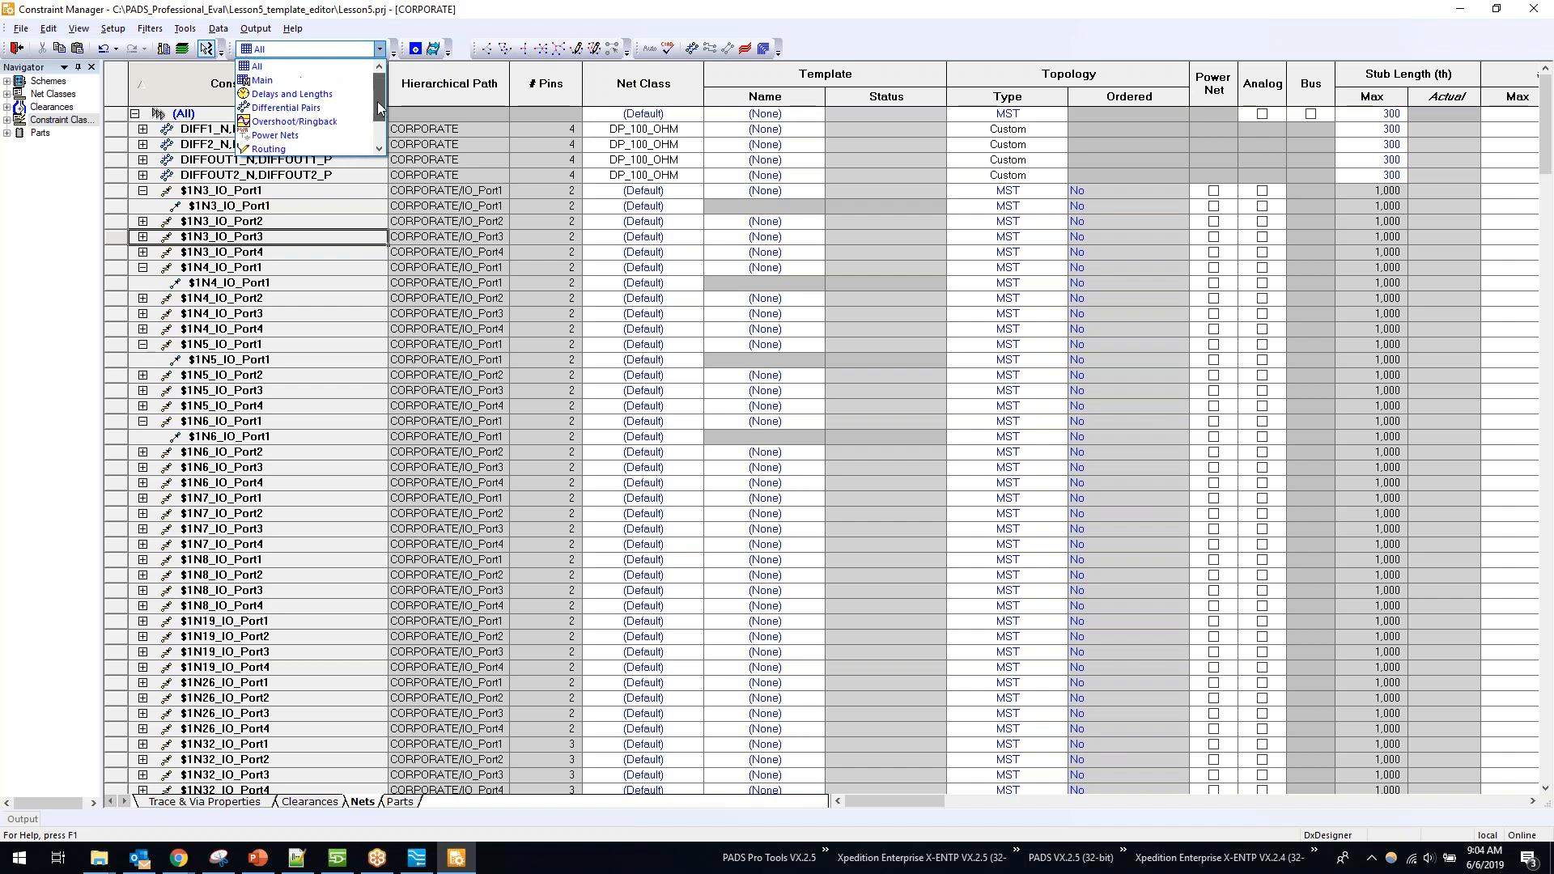
pyautogui.click(336, 96)
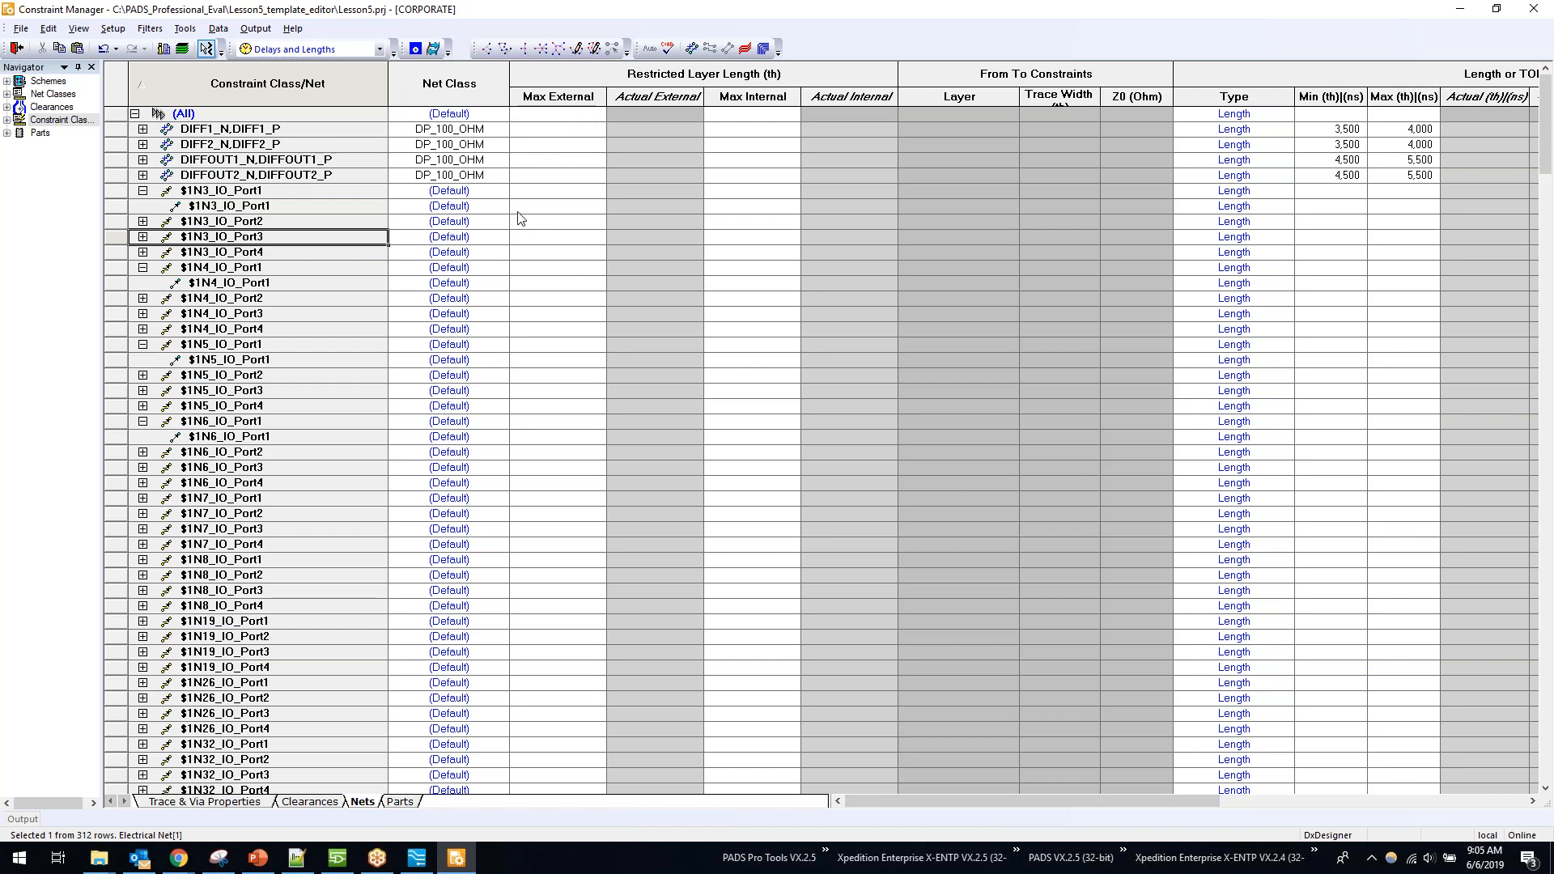
pyautogui.moveTo(934, 804); pyautogui.dragTo(1141, 810)
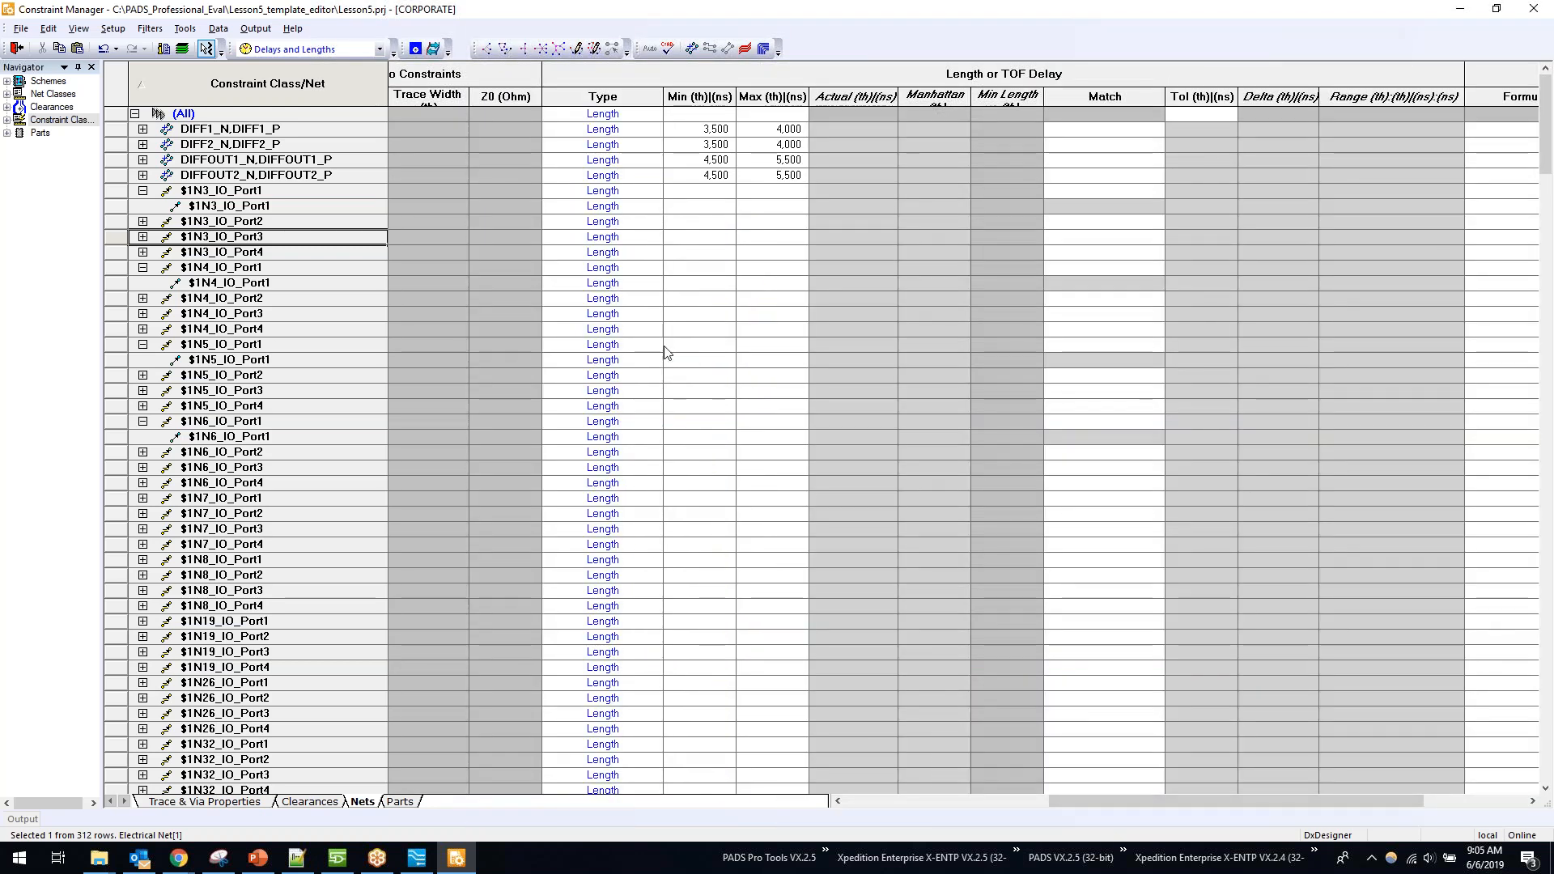
pyautogui.scroll(-6, 664, 348)
pyautogui.scroll(-20, 659, 321)
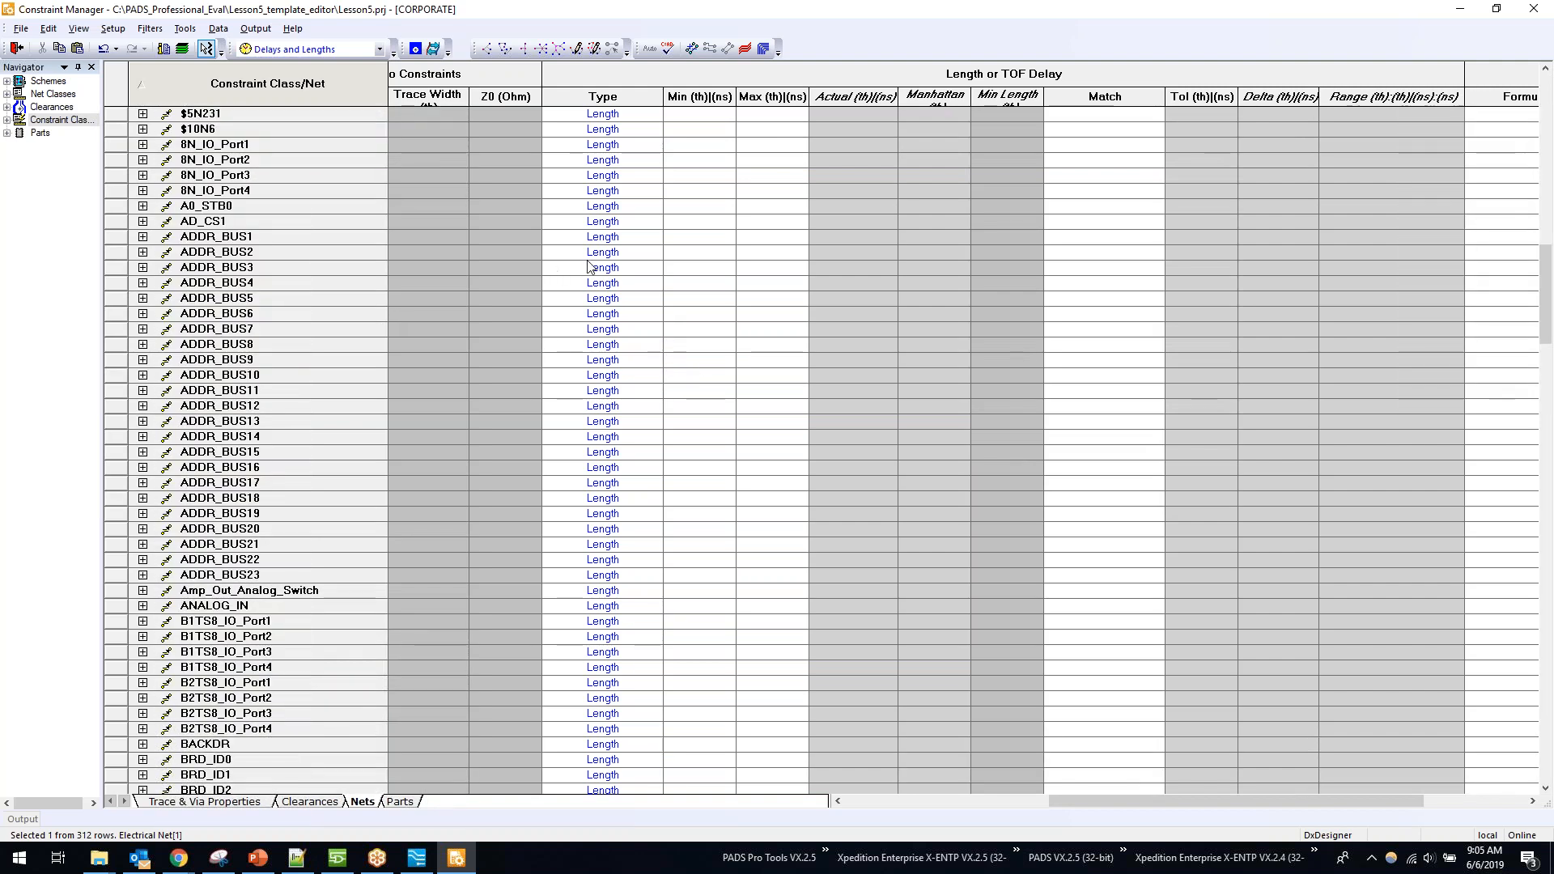
# Step: Try the TOF delay type on net ADDR_BUS1, and return it to Length
pyautogui.click(123, 241)
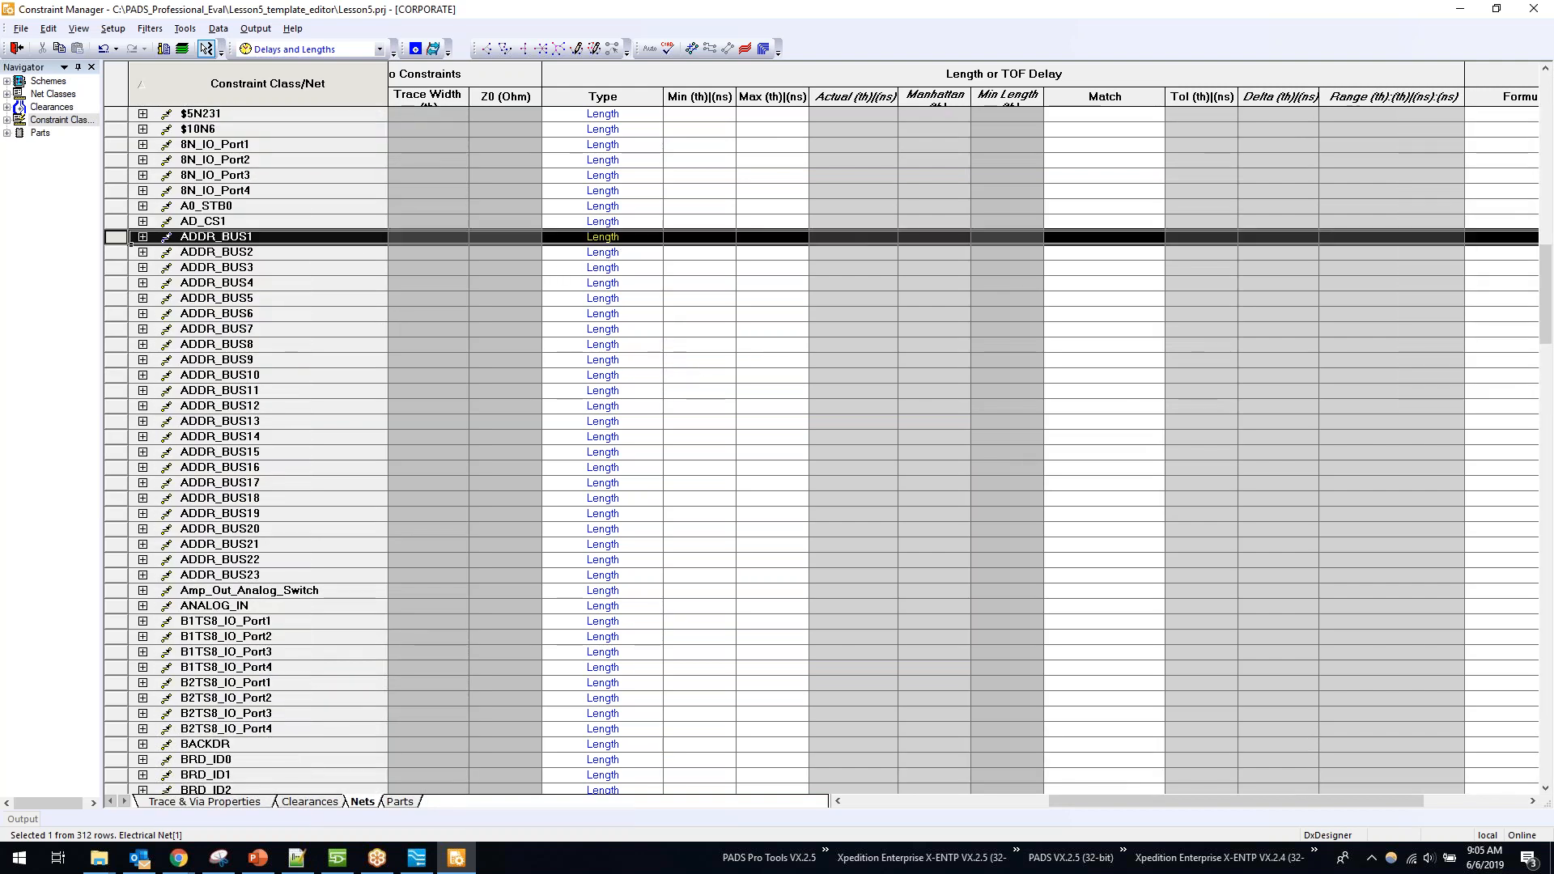
pyautogui.click(650, 242)
pyautogui.click(655, 238)
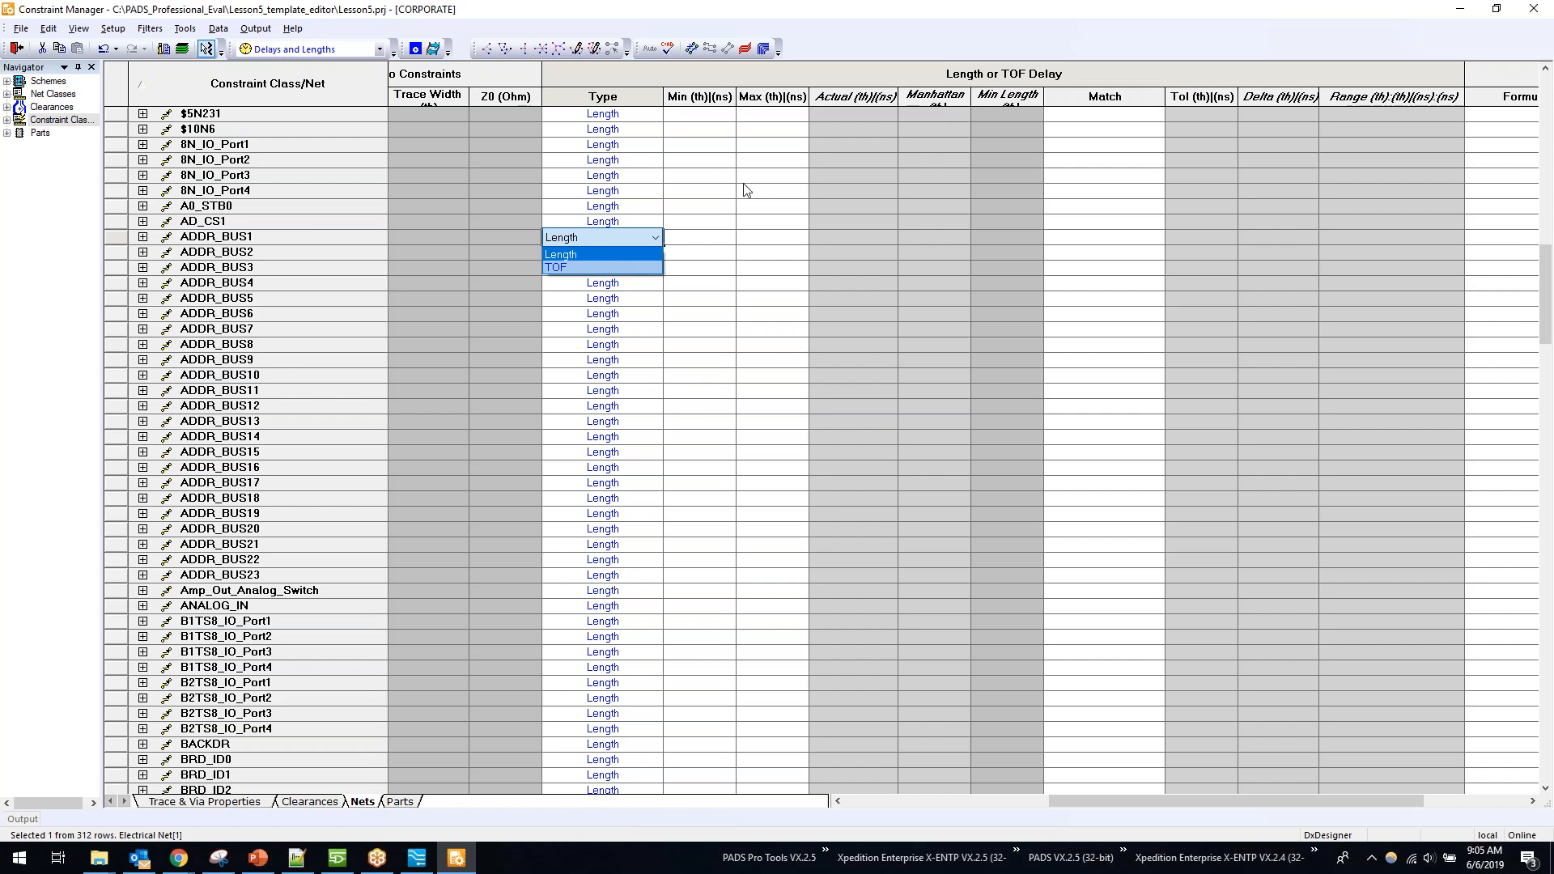
pyautogui.click(576, 270)
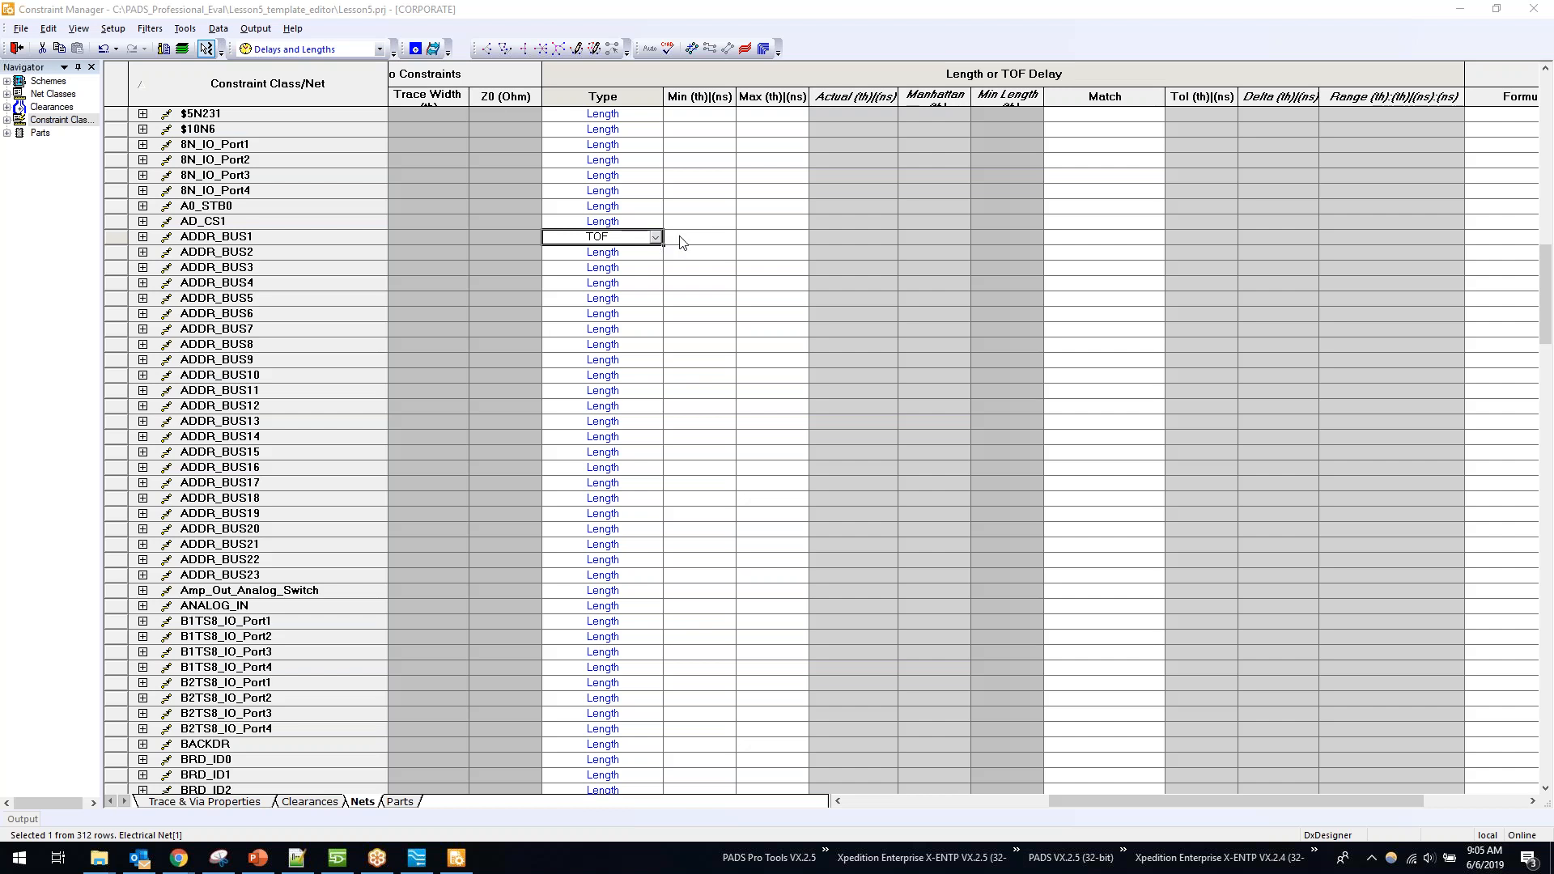
pyautogui.click(655, 238)
pyautogui.click(654, 236)
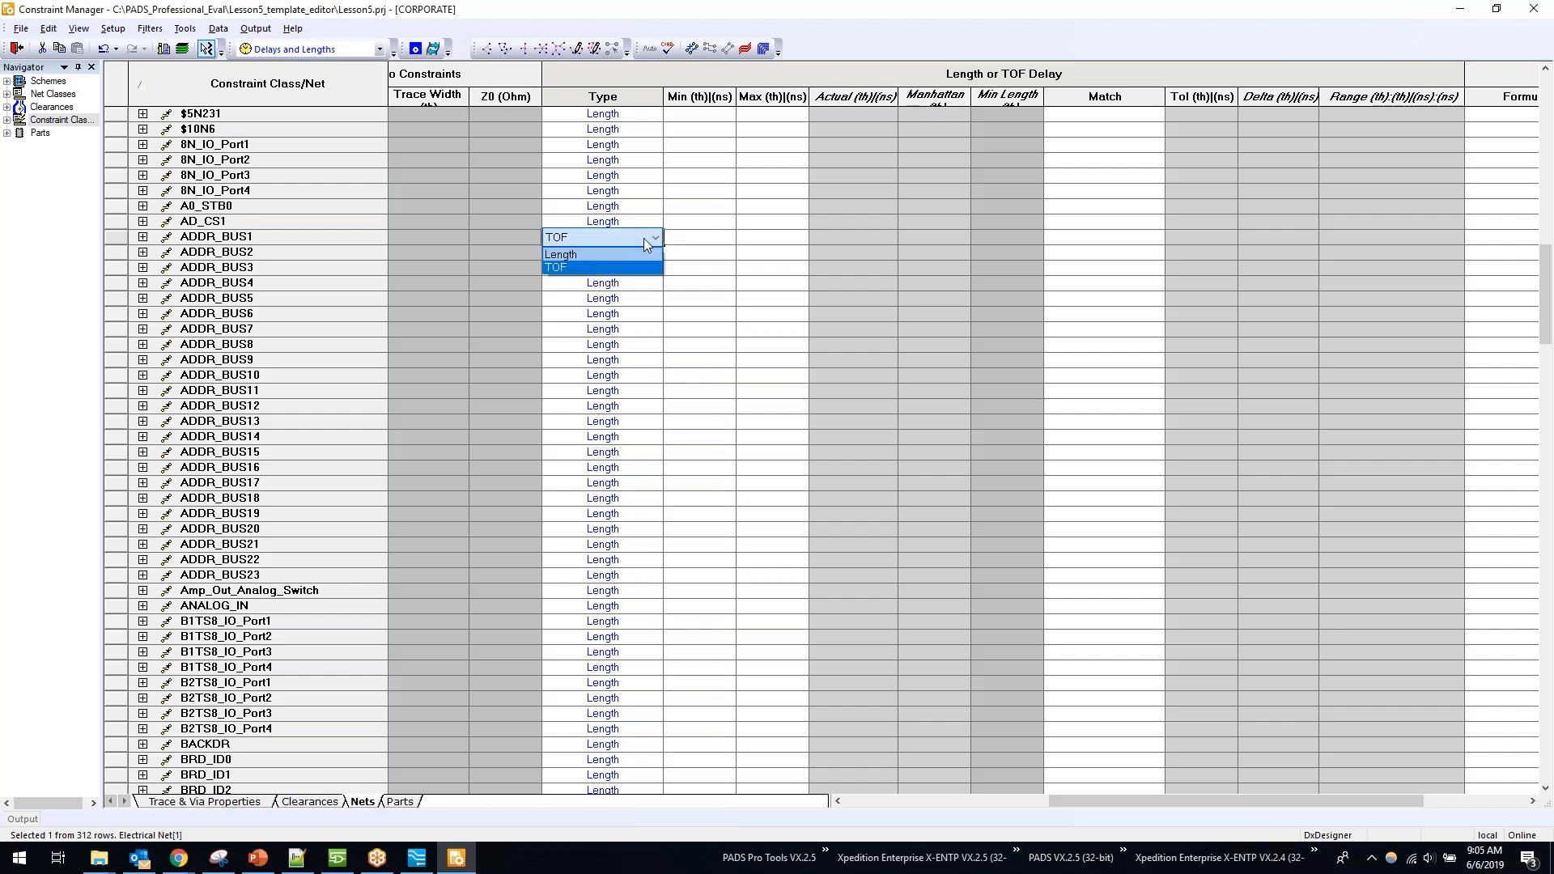
pyautogui.click(593, 256)
# Step: Set the length limits of net ADDR_BUS1 to a minimum of 1500 th and a maximum of 2000 th
pyautogui.click(685, 241)
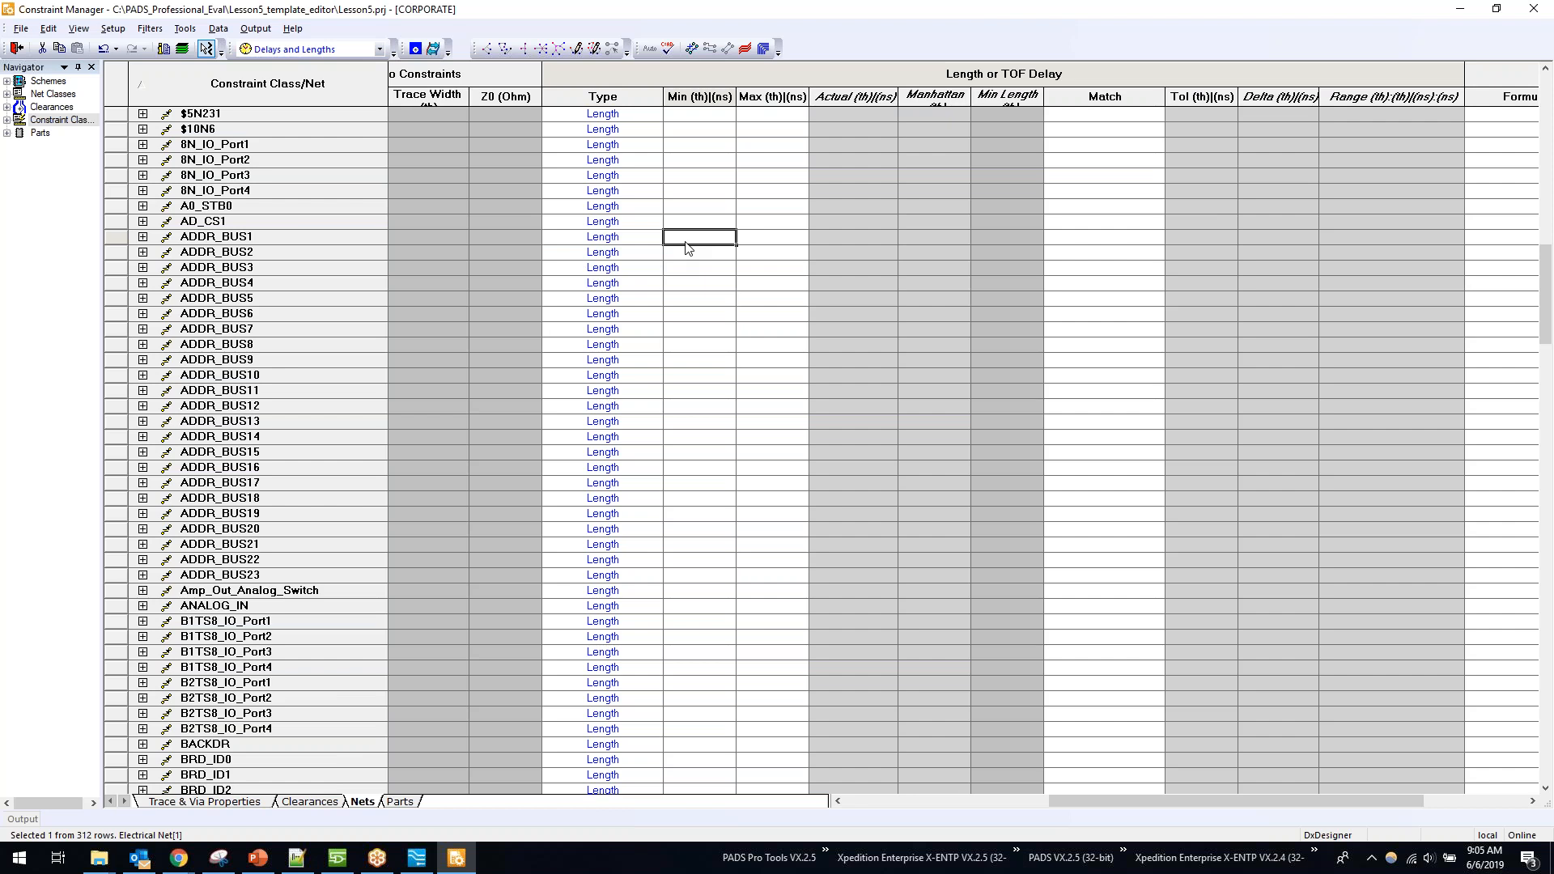
pyautogui.write('1500')
pyautogui.press('Return')
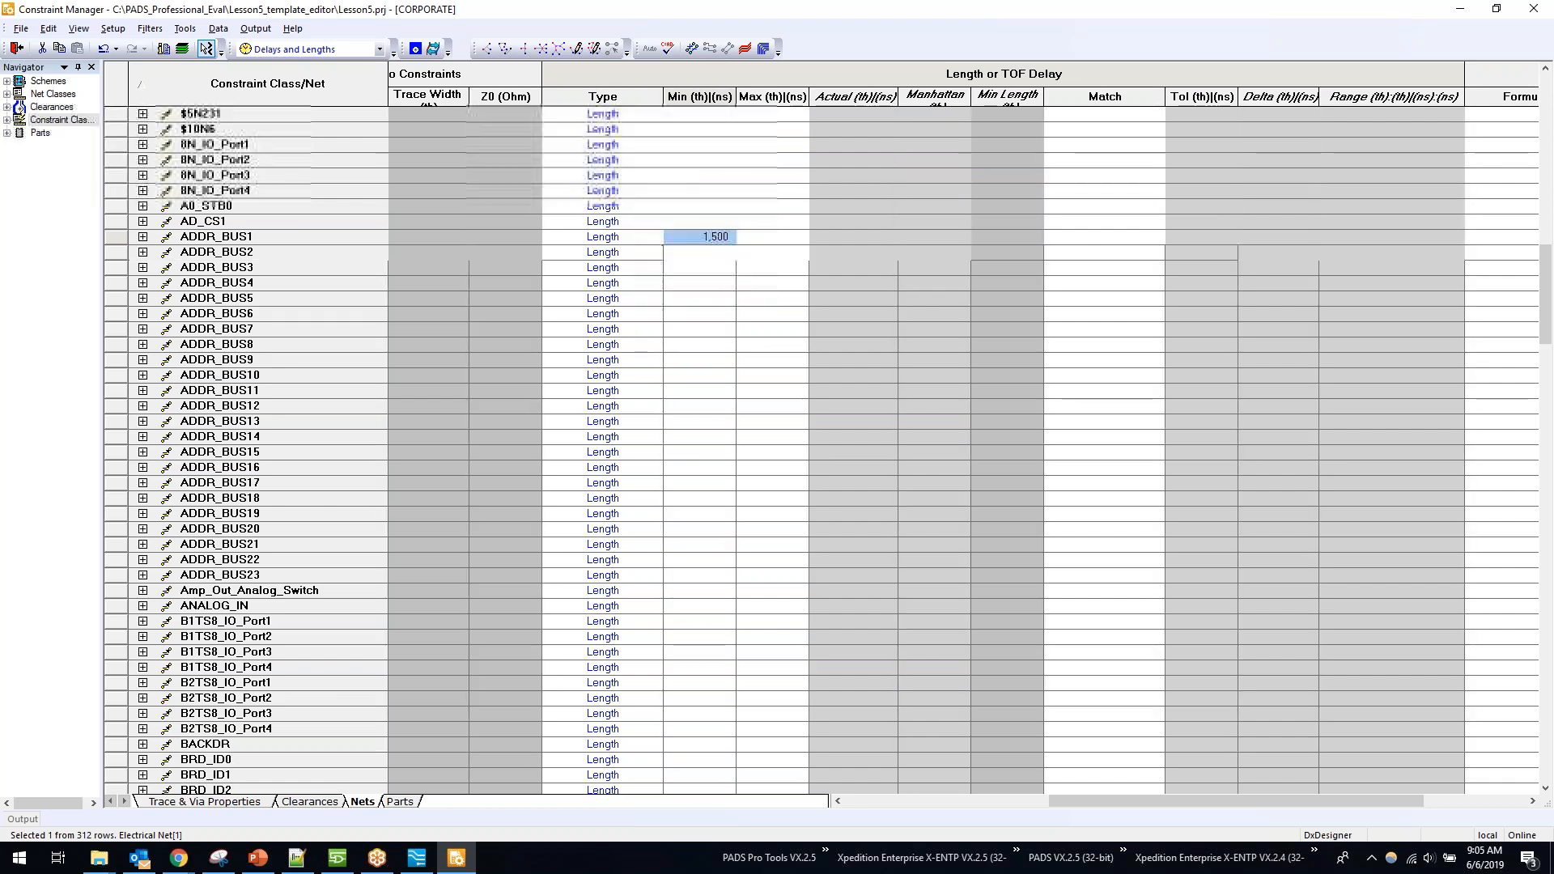
pyautogui.click(771, 236)
pyautogui.write('2000')
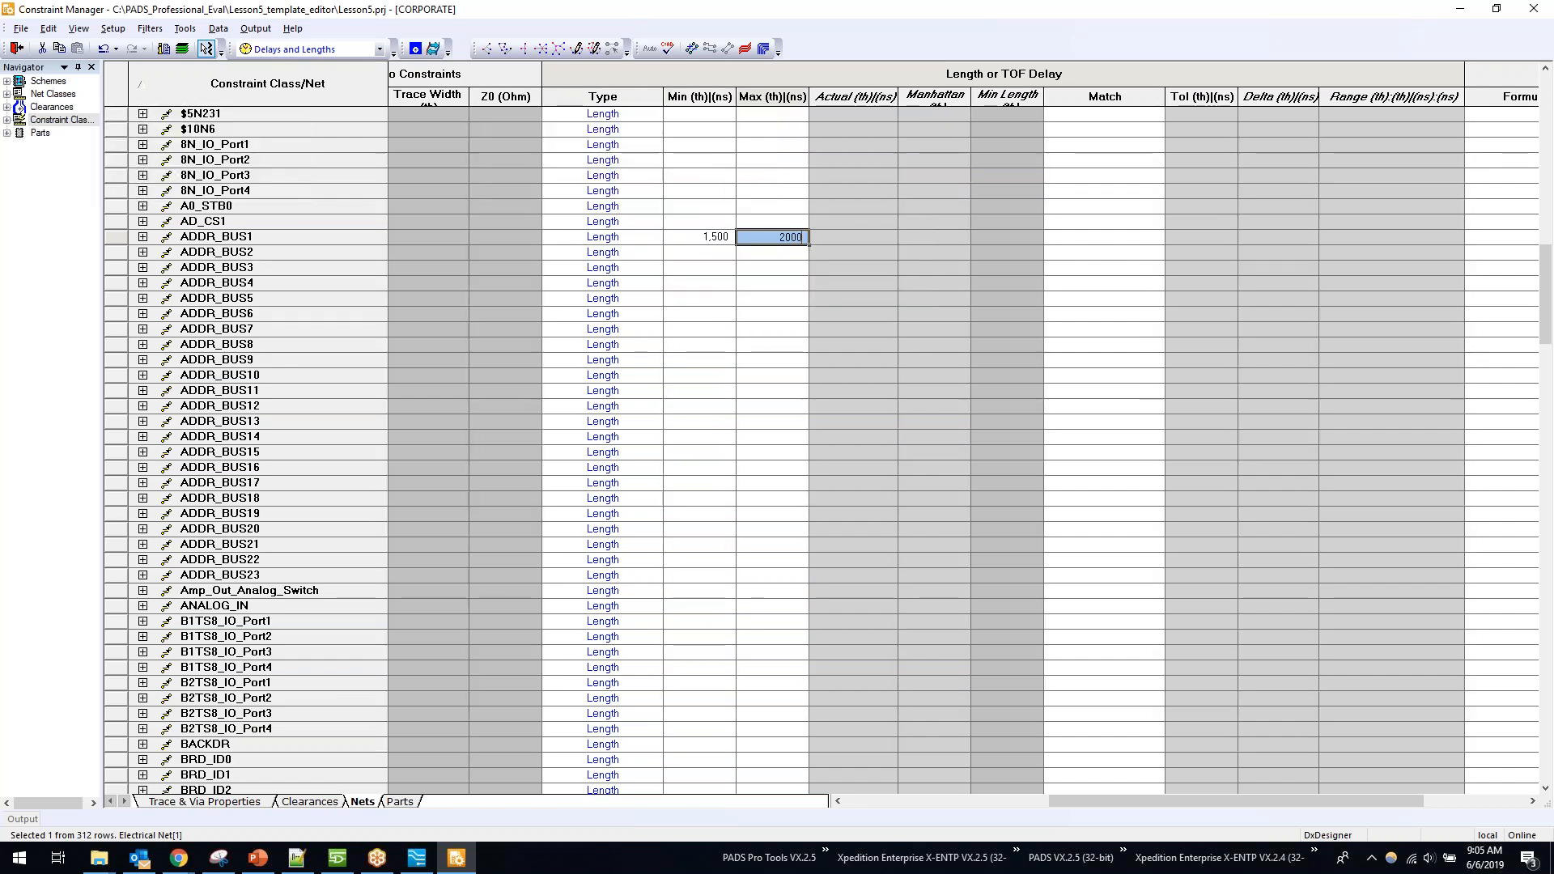
pyautogui.press('Tab')
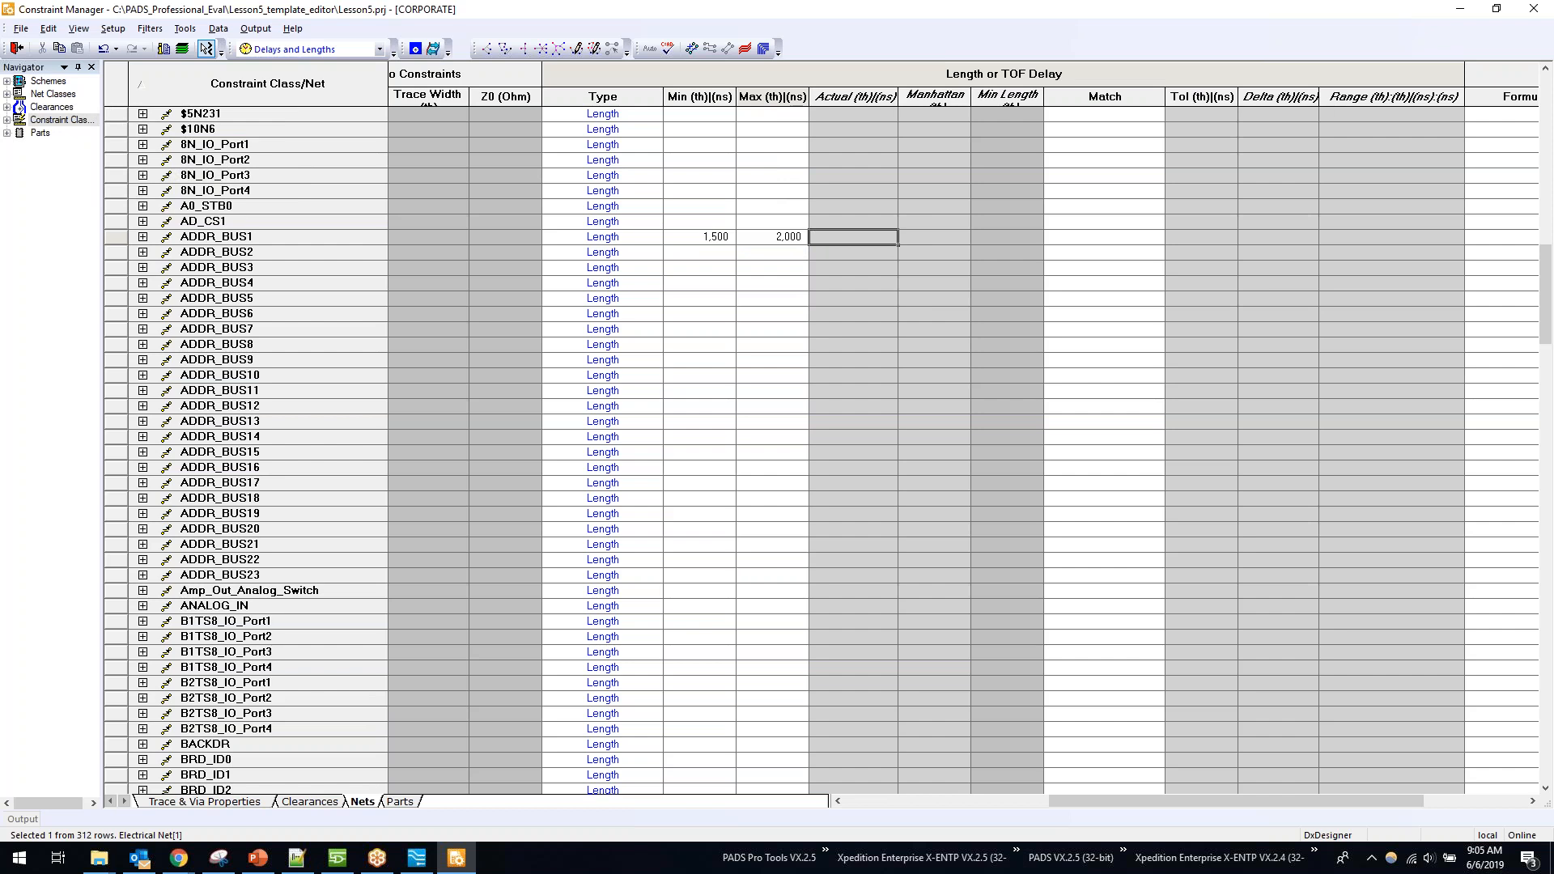
# Step: Enter a match group name for net ADDR_BUS1 and set its match tolerance to 50 th
pyautogui.click(1085, 240)
pyautogui.write('kyle_match')
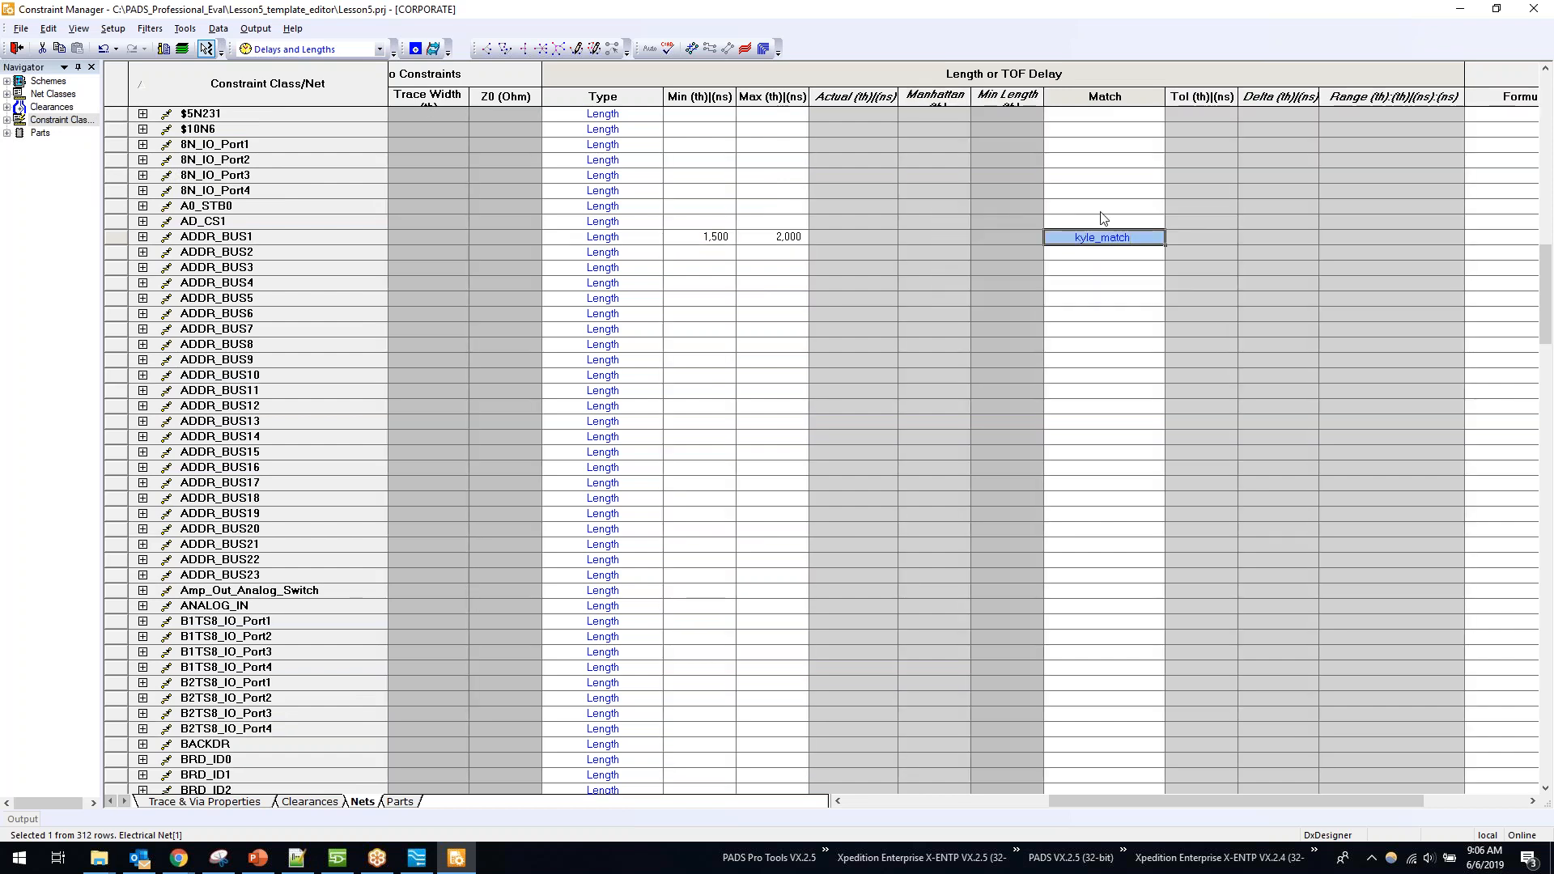
pyautogui.press('Tab')
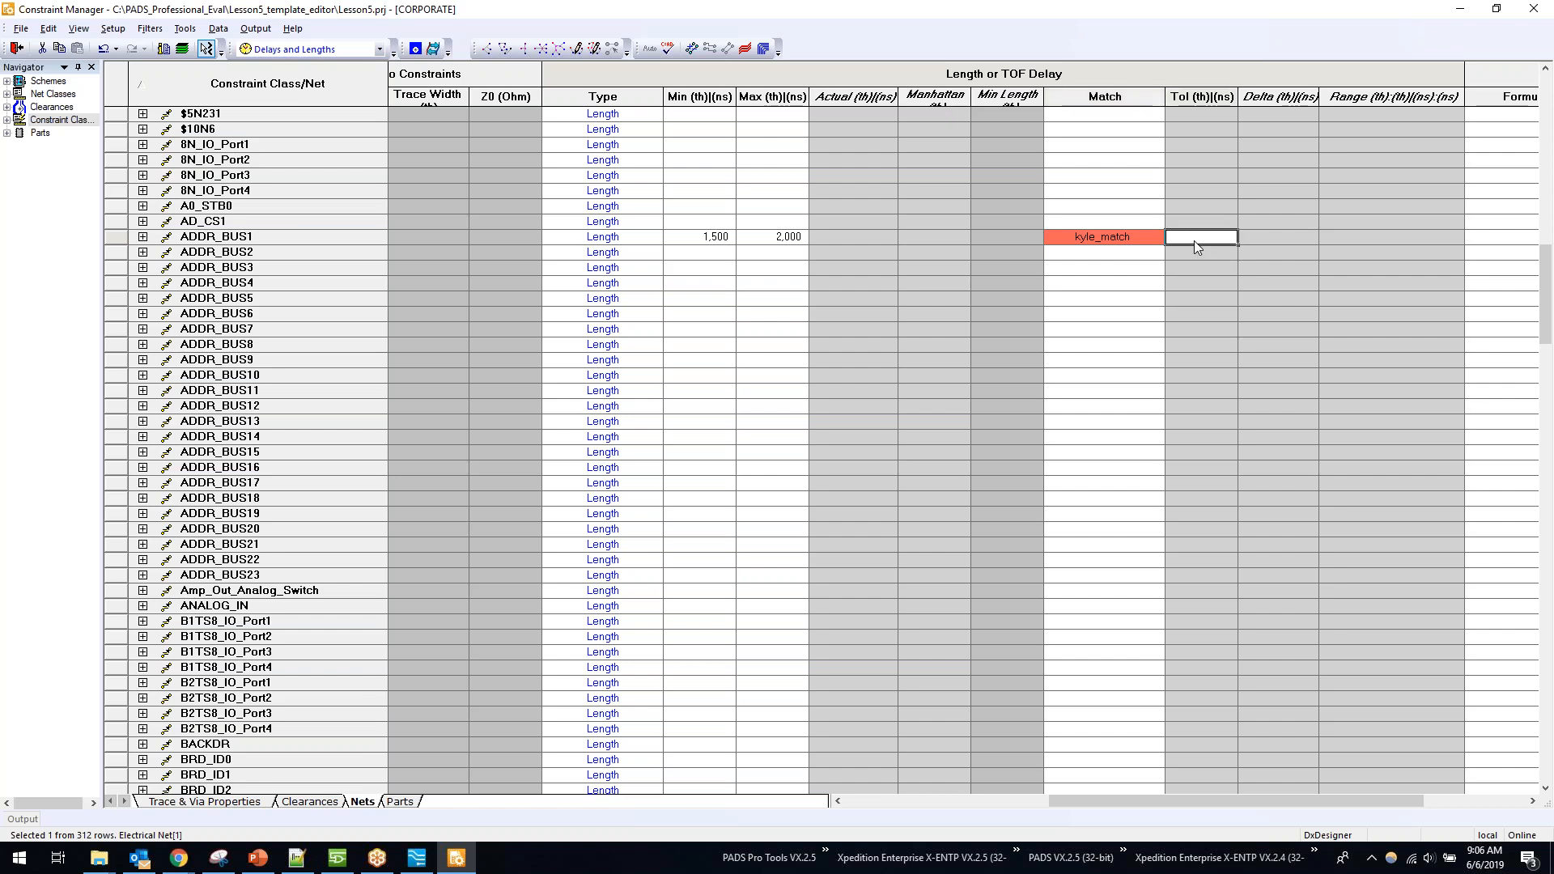
pyautogui.write('50')
pyautogui.press('Return')
# Step: Create a constraint template from net ADDR_BUS1 named ADDR_Bus, with the description "Length 1500-2000mols for the group"
pyautogui.click(115, 237)
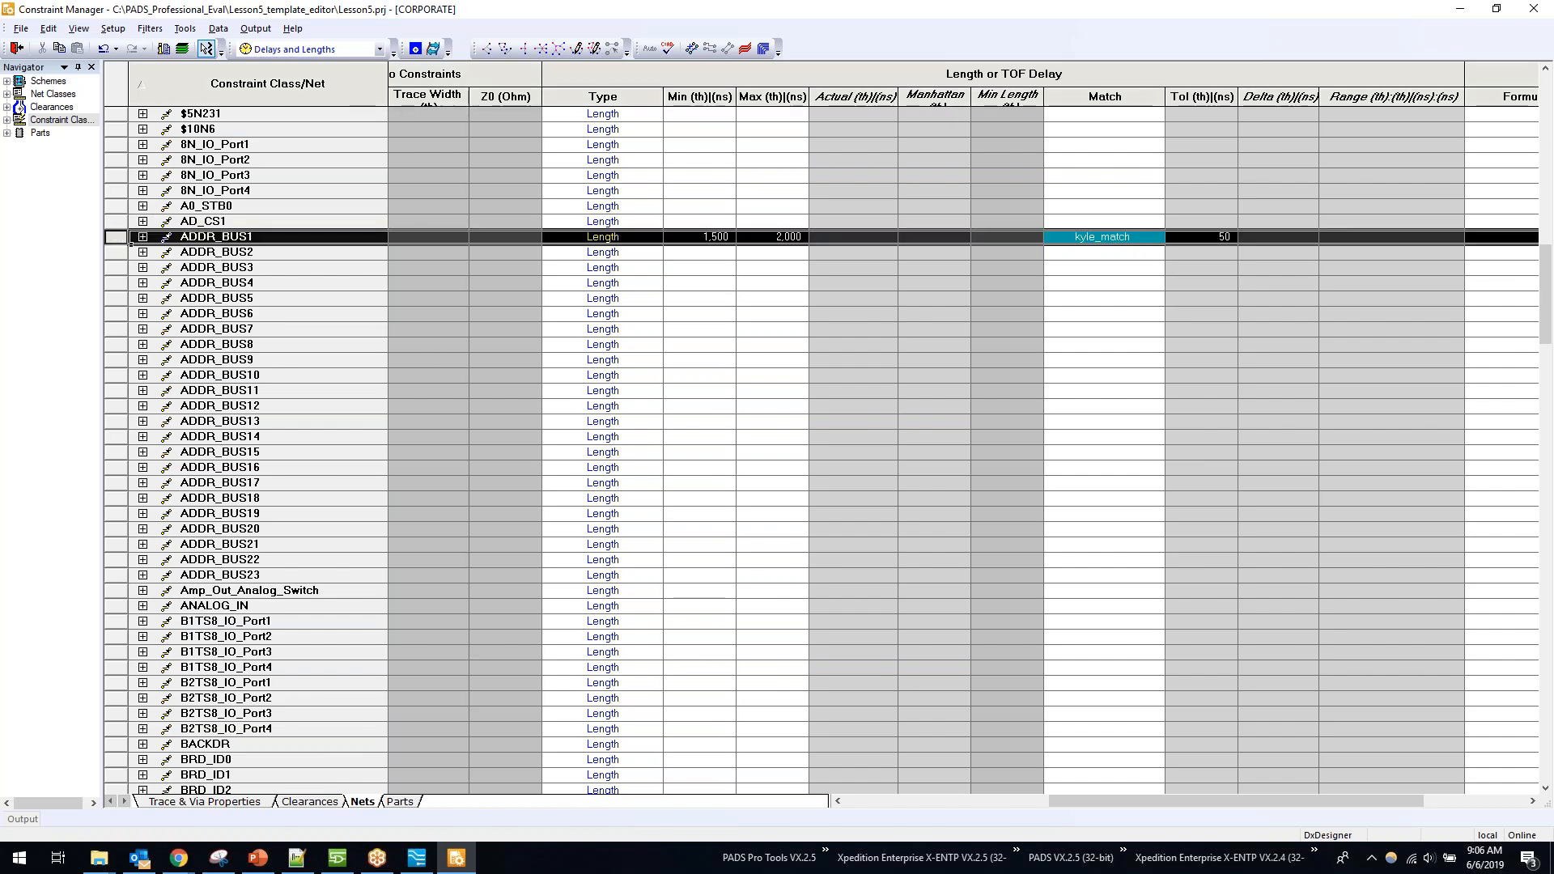
pyautogui.rightClick(224, 241)
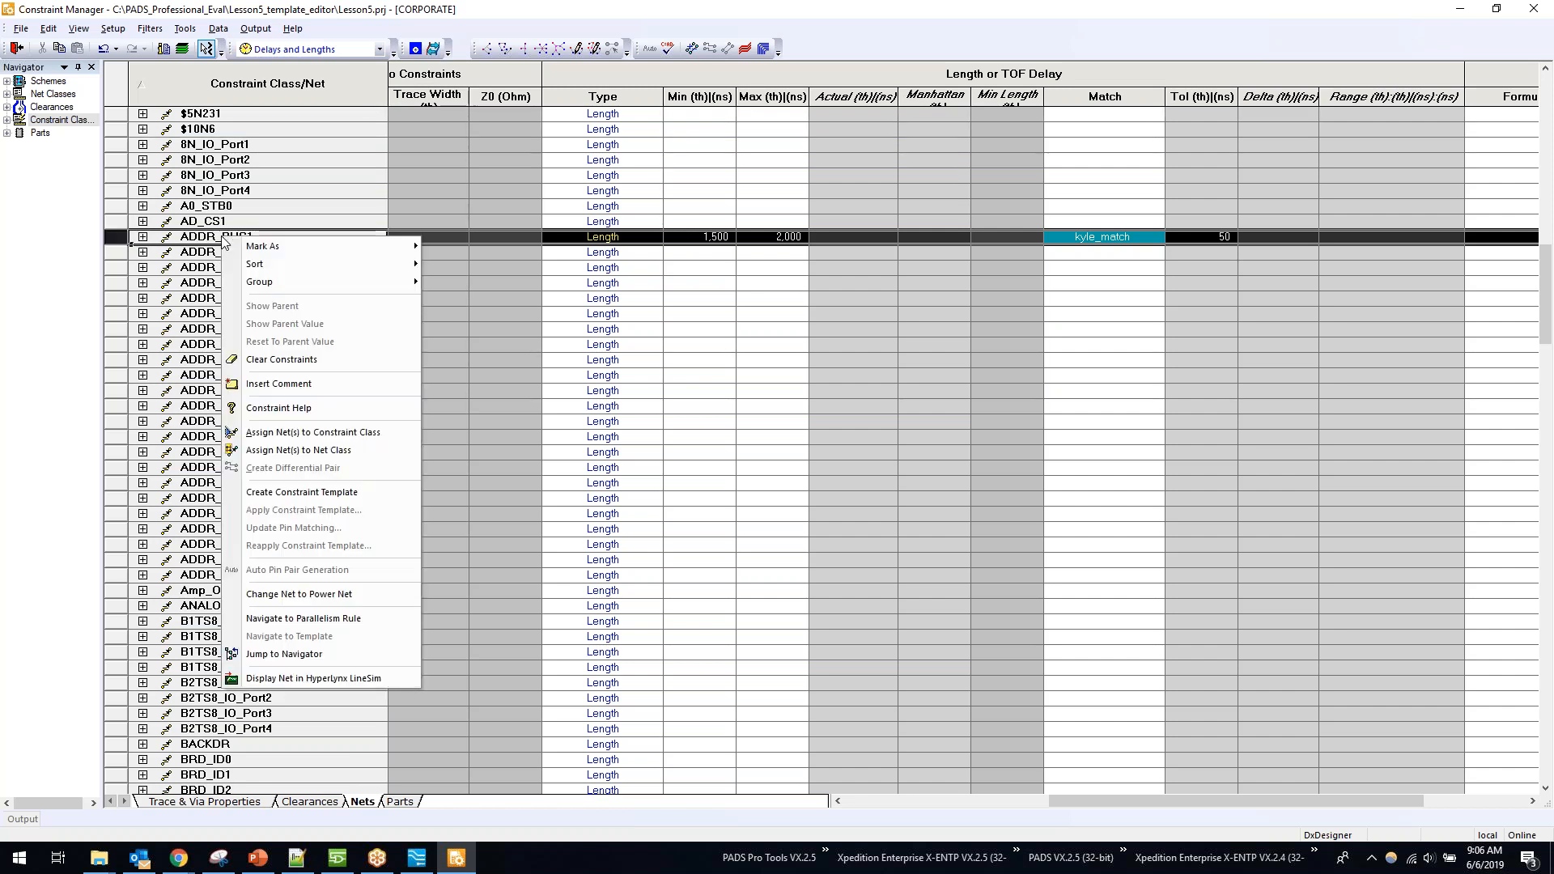
pyautogui.click(337, 496)
pyautogui.moveTo(798, 384); pyautogui.dragTo(625, 381)
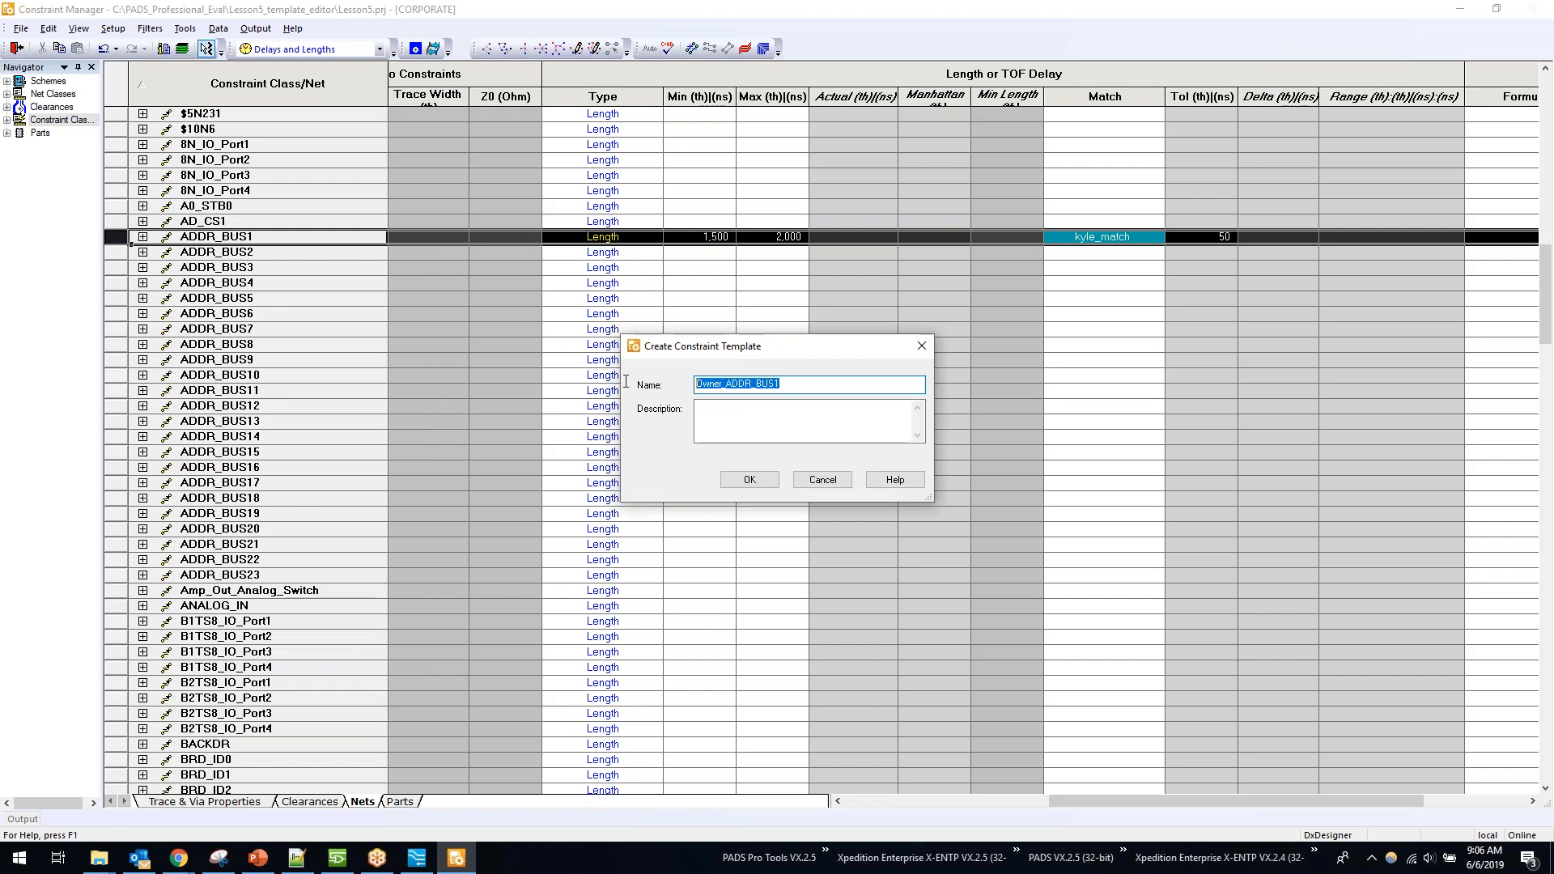
pyautogui.write('Add')
pyautogui.write('DR_Bus')
pyautogui.press('Tab')
pyautogui.write('Leng')
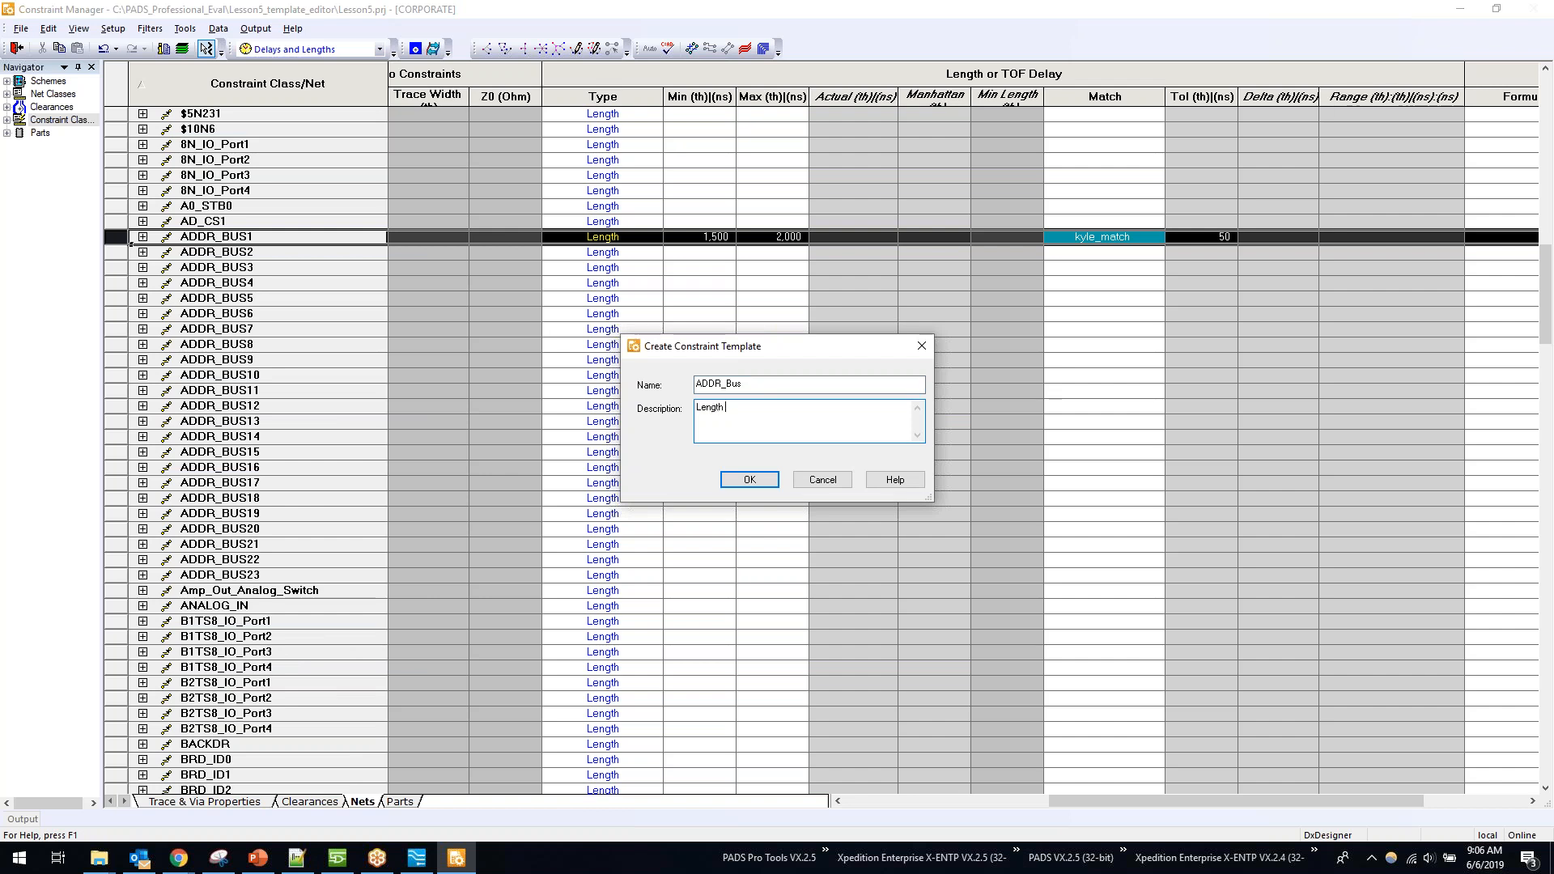
pyautogui.write('th 1500-2000mols for the group')
pyautogui.click(750, 479)
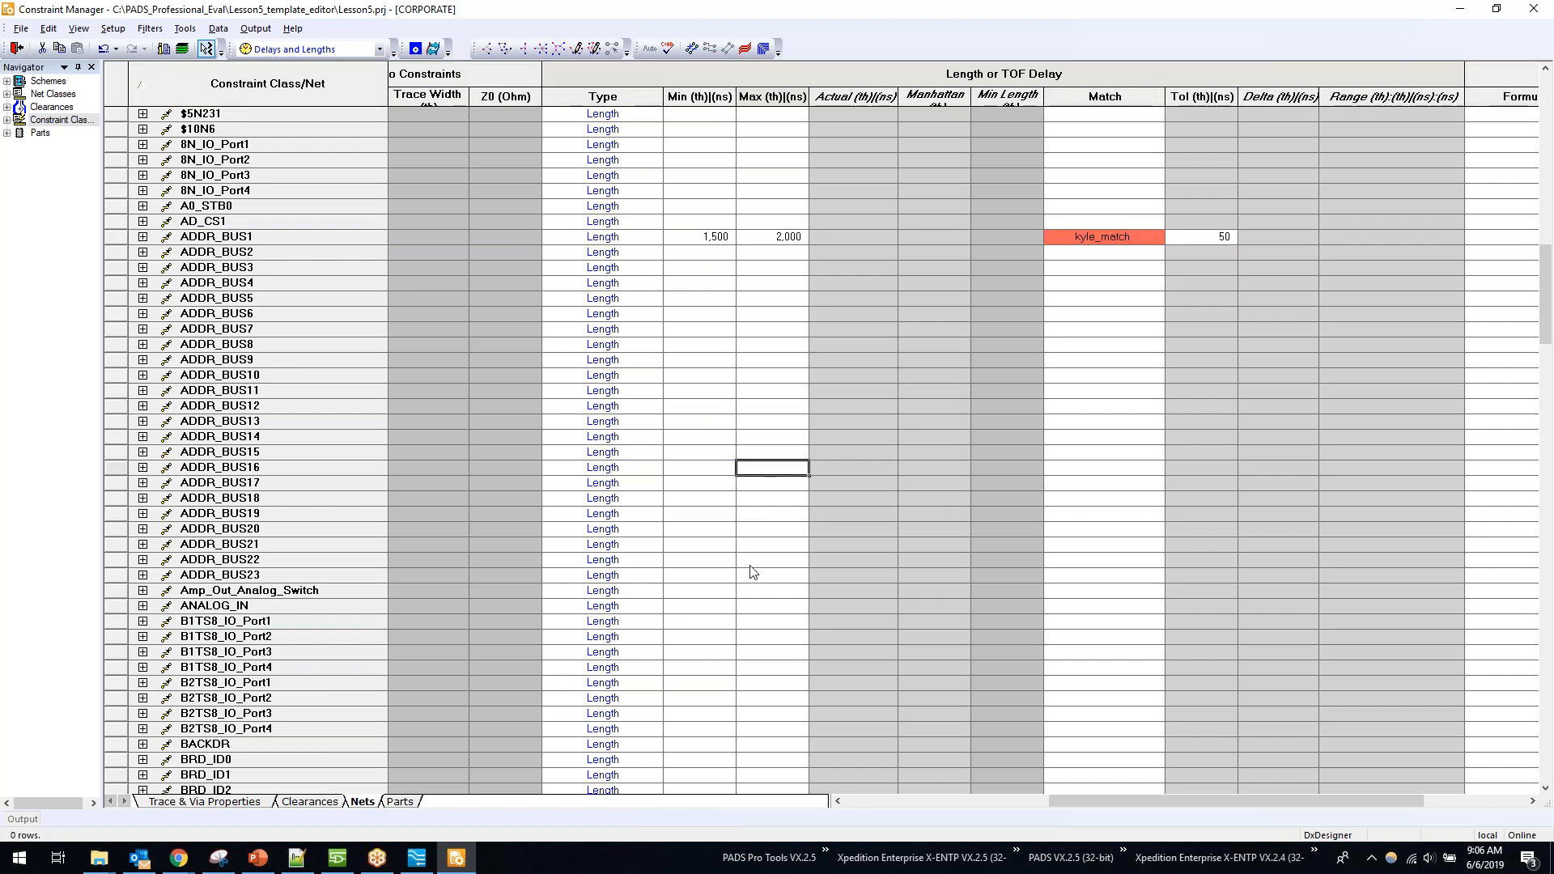
# Step: Apply the ADDR_Bus constraint template to nets ADDR_BUS4, ADDR_BUS7, ADDR_BUS13, ADDR_BUS17 and ADDR_BUS22, without opening the report file
pyautogui.click(115, 283)
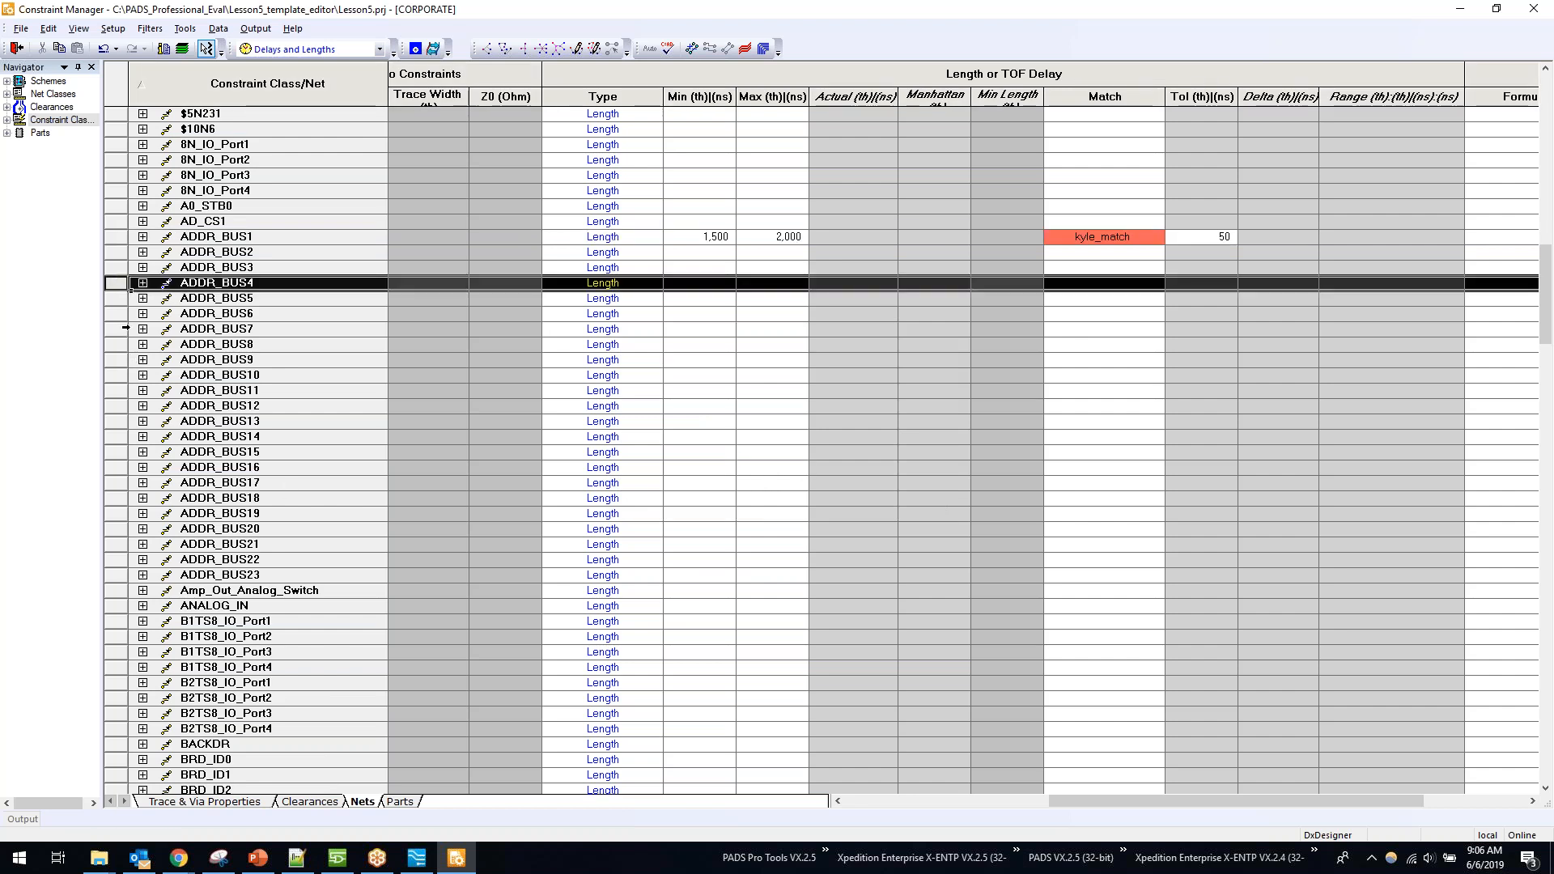
pyautogui.keyDown('ctrl'); pyautogui.click(119, 329); pyautogui.keyUp('ctrl')
pyautogui.keyDown('ctrl'); pyautogui.click(117, 422); pyautogui.keyUp('ctrl')
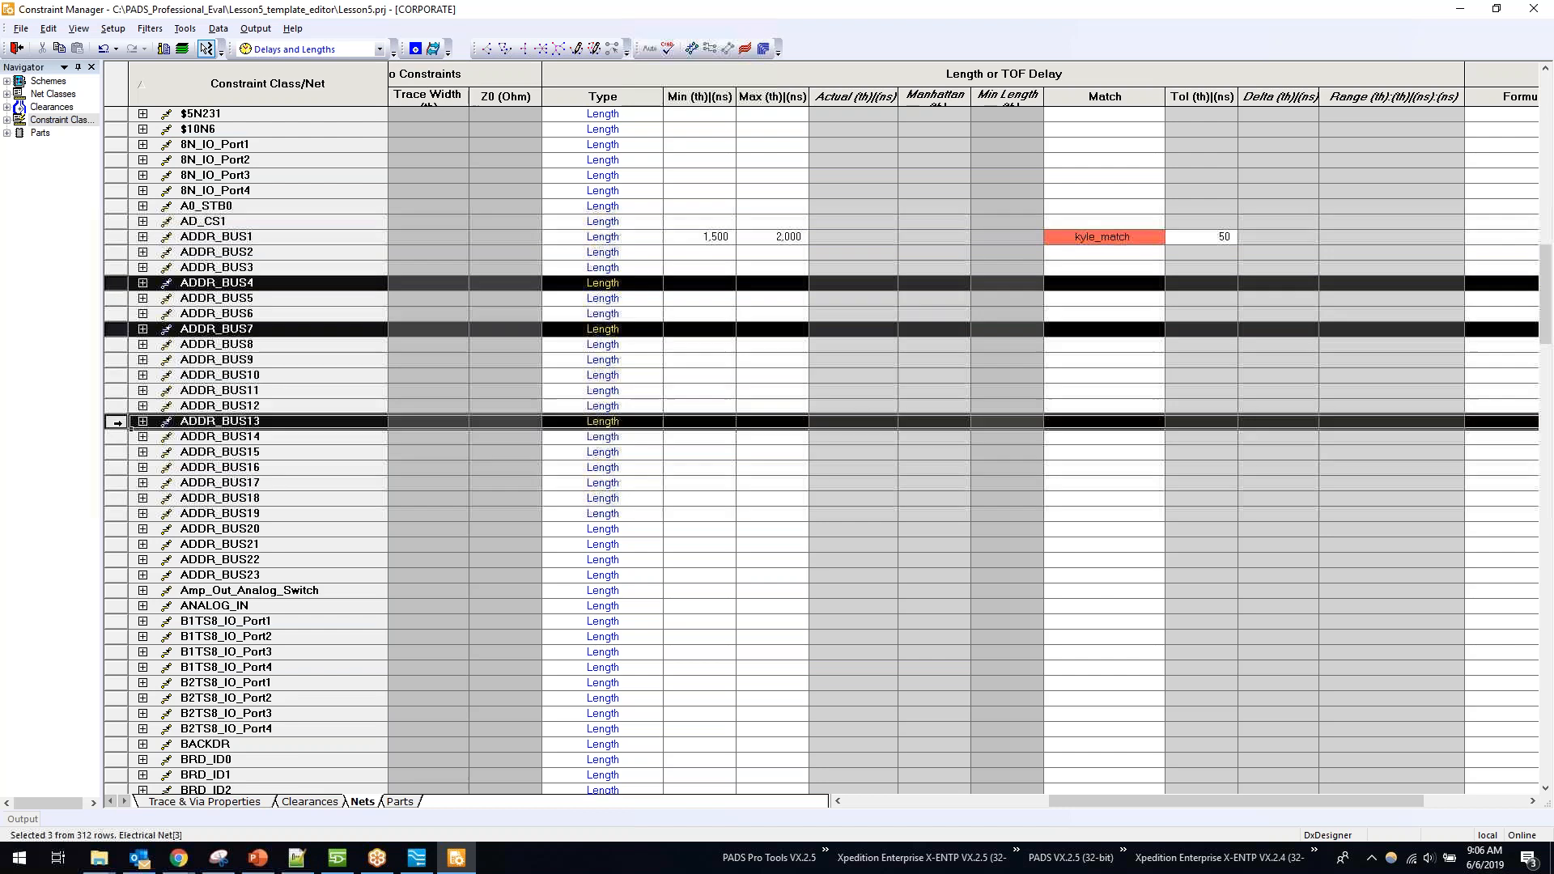
pyautogui.keyDown('ctrl'); pyautogui.click(116, 482); pyautogui.keyUp('ctrl')
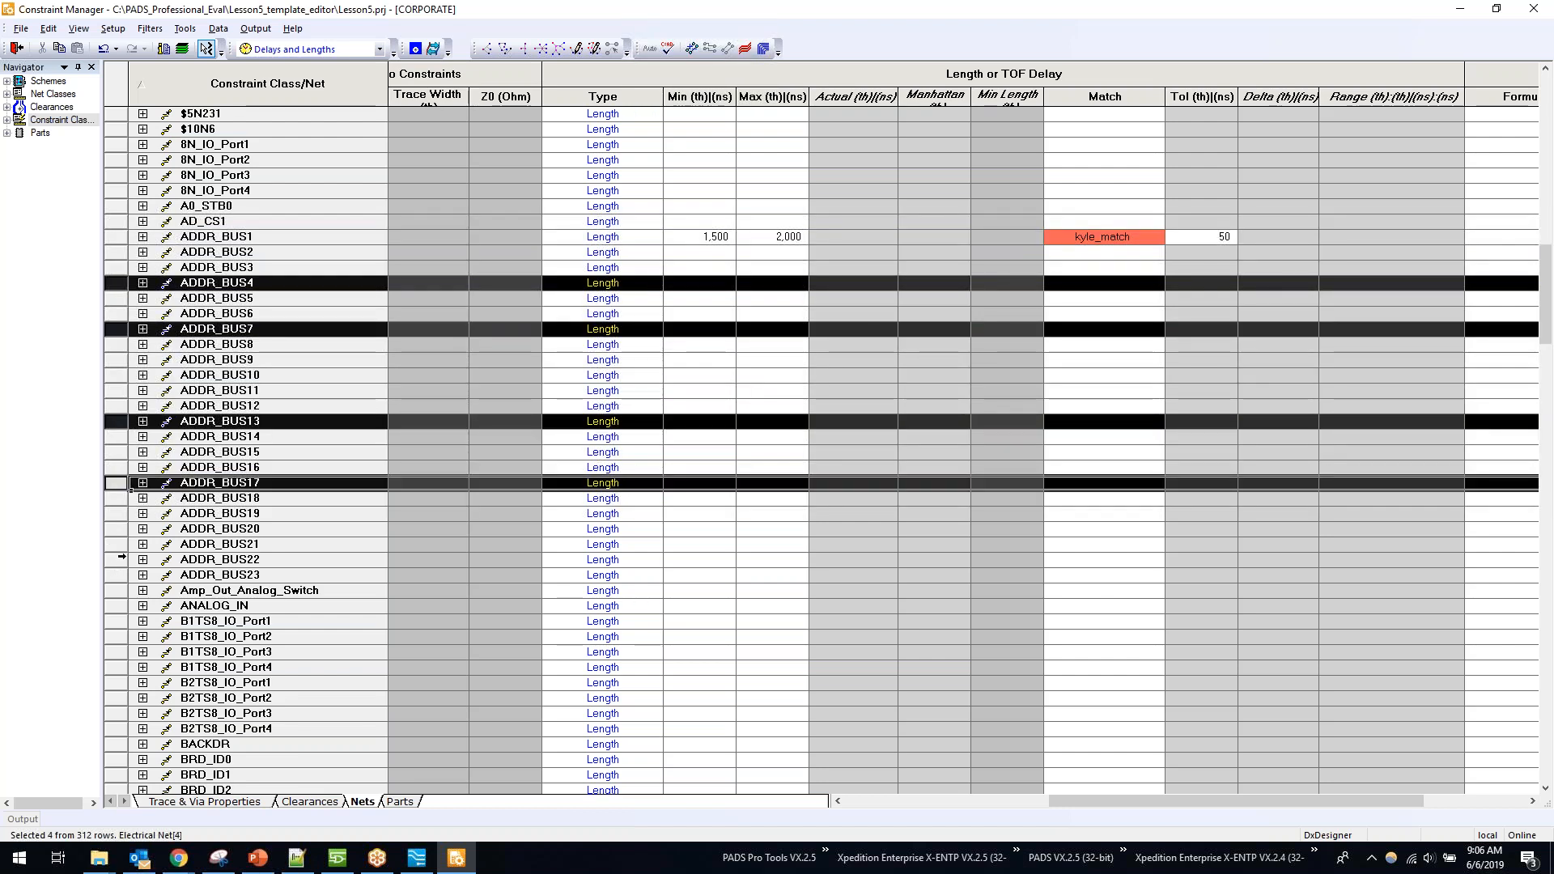
pyautogui.keyDown('ctrl'); pyautogui.click(120, 559); pyautogui.keyUp('ctrl')
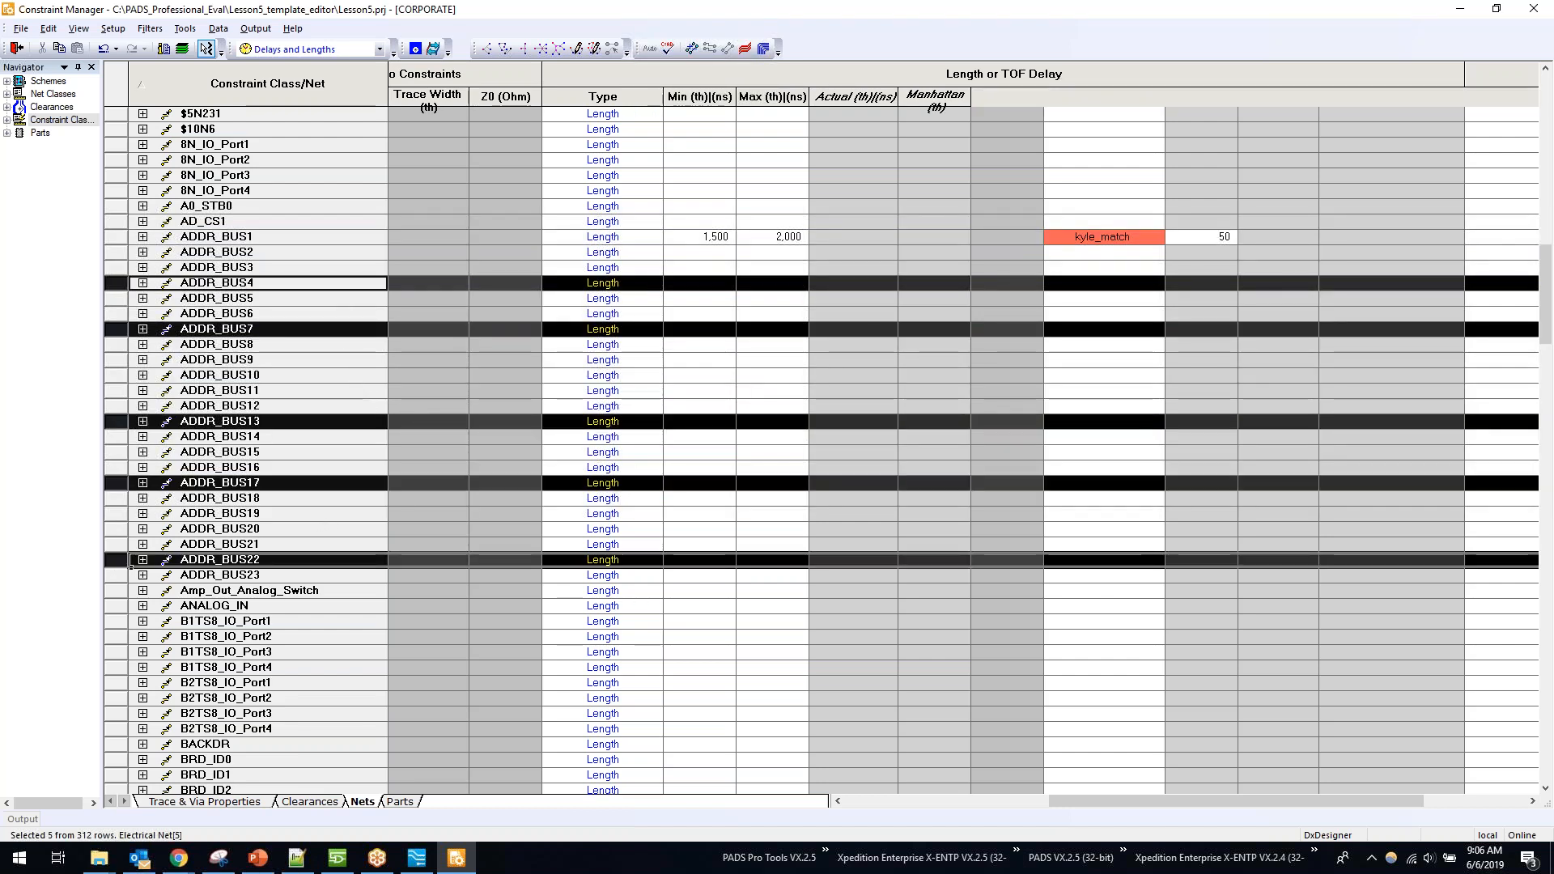
pyautogui.rightClick(342, 288)
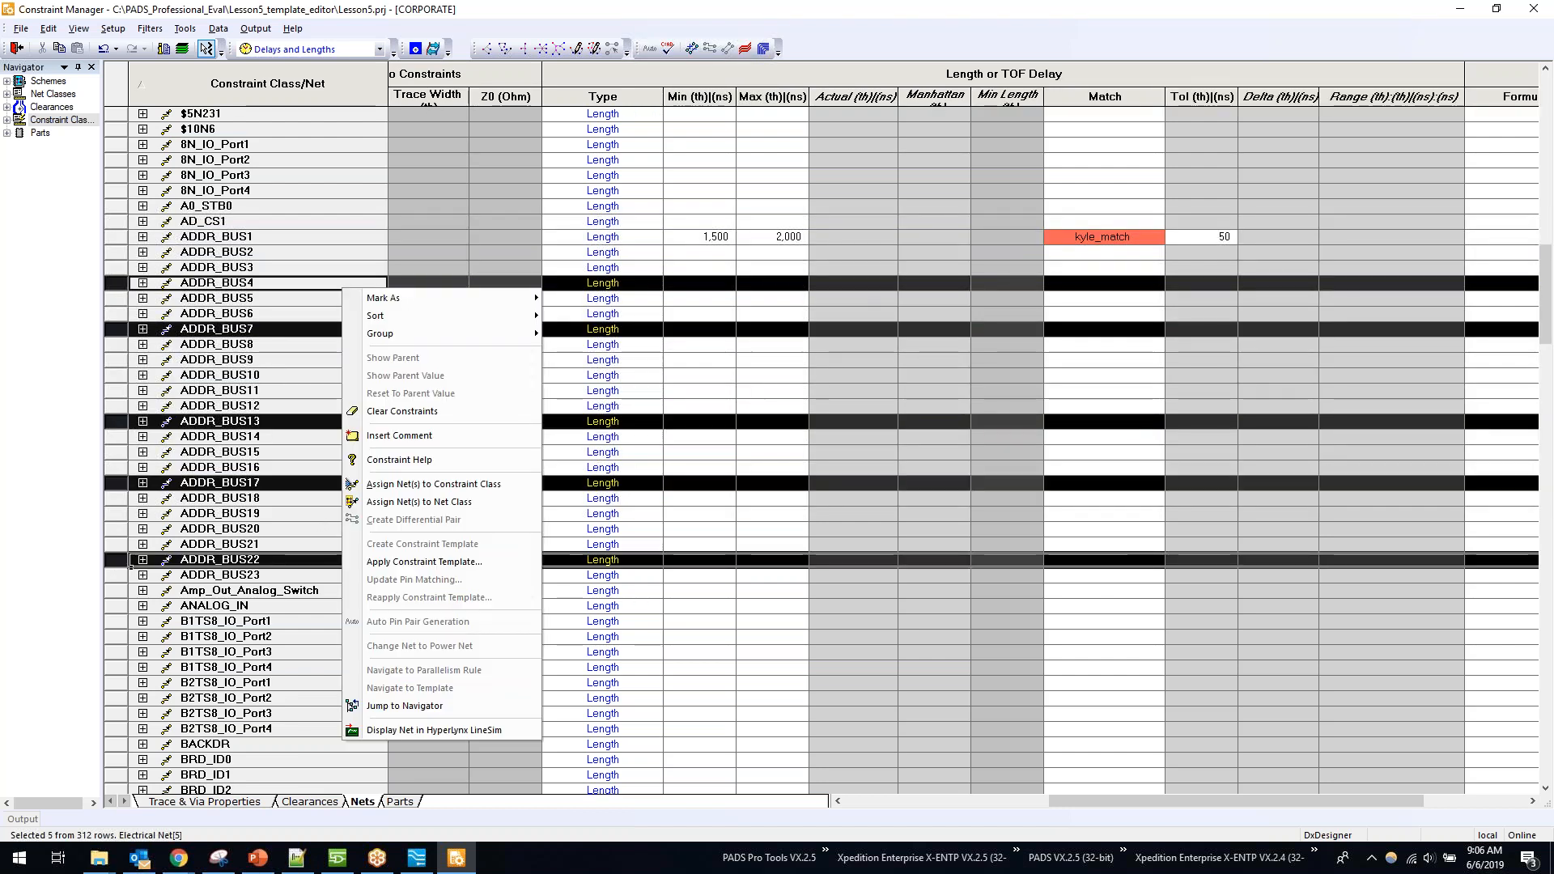
pyautogui.click(438, 567)
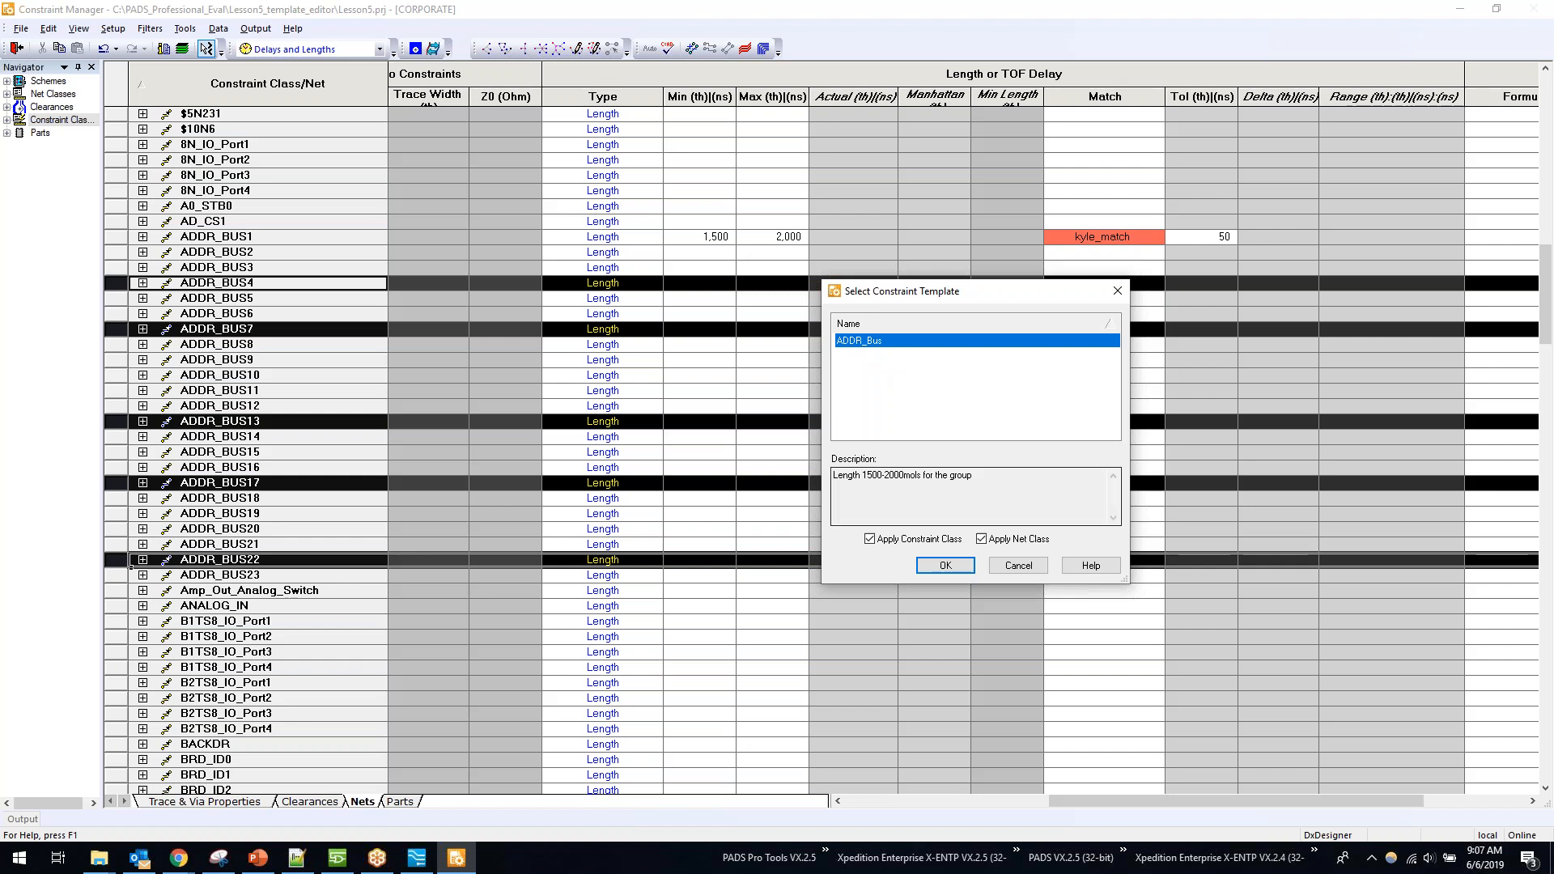
pyautogui.click(944, 565)
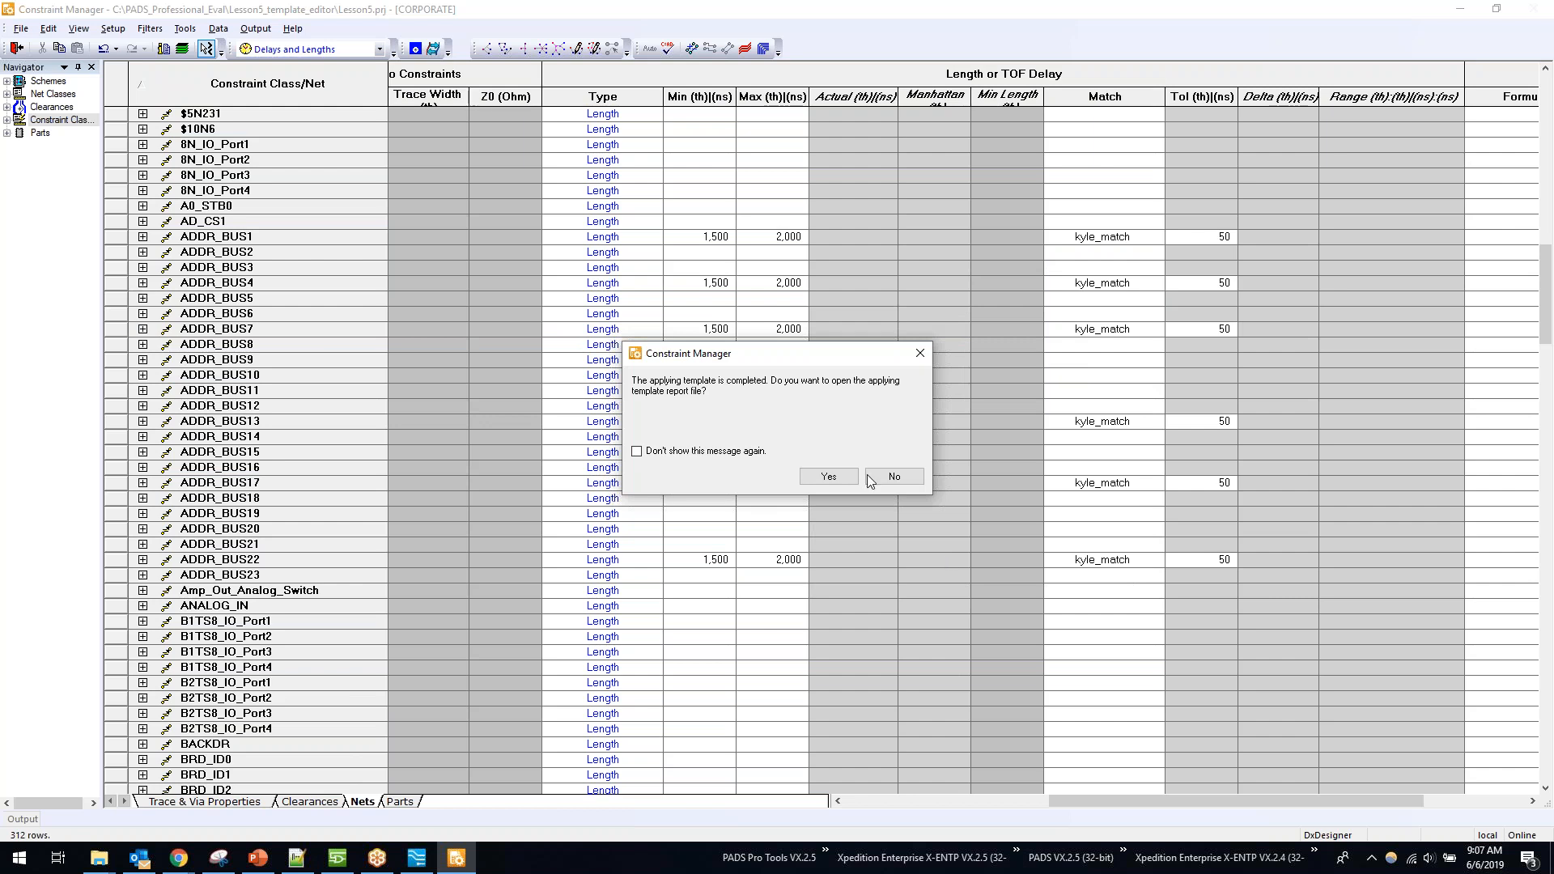
pyautogui.moveTo(768, 353); pyautogui.dragTo(208, 331)
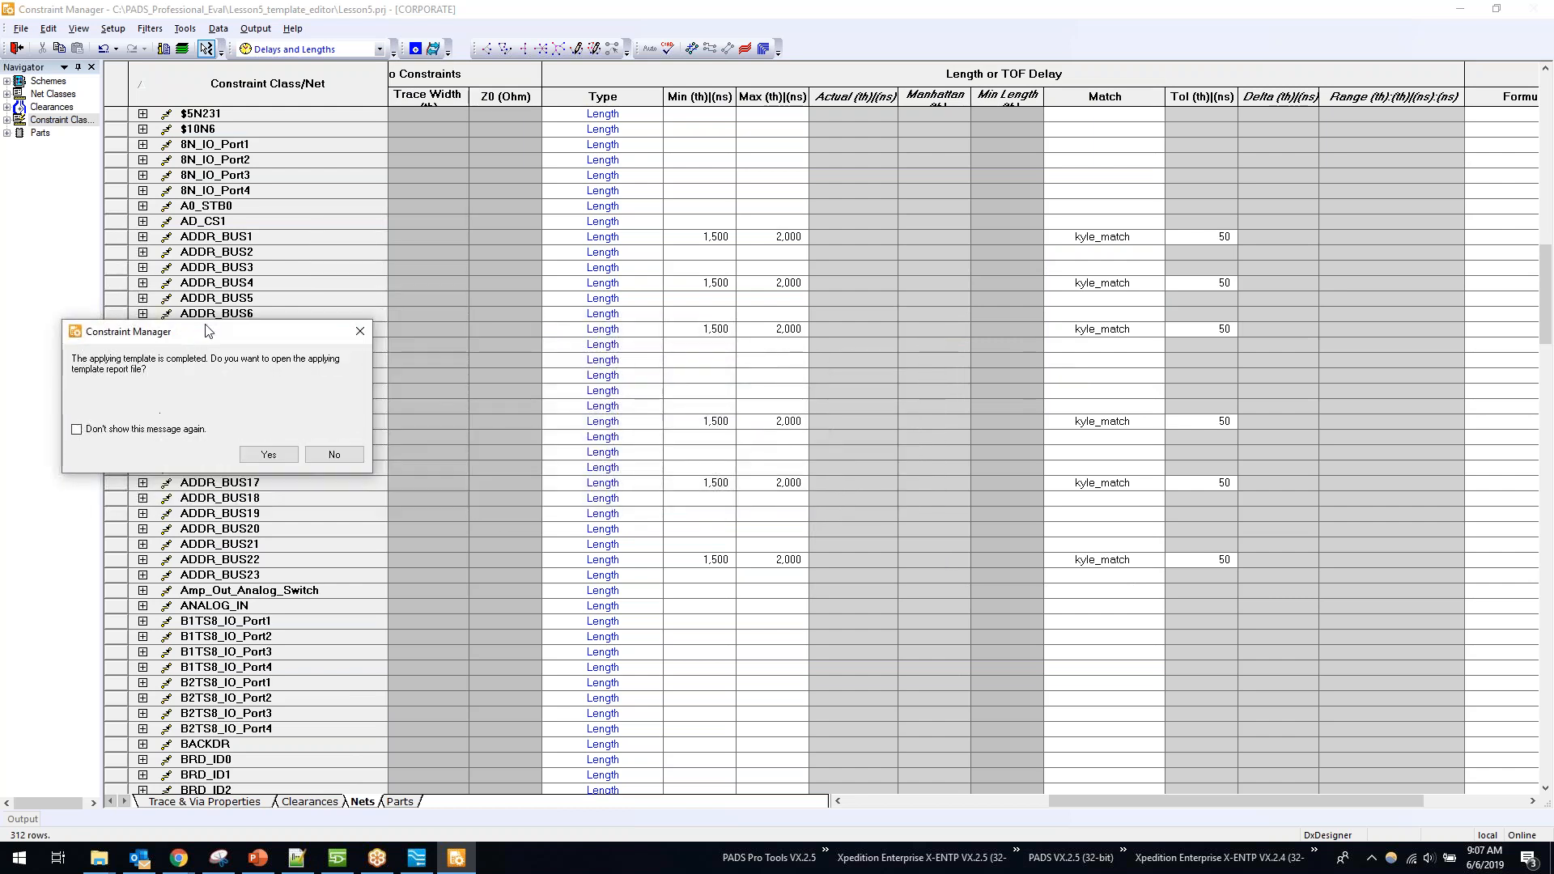
pyautogui.click(333, 454)
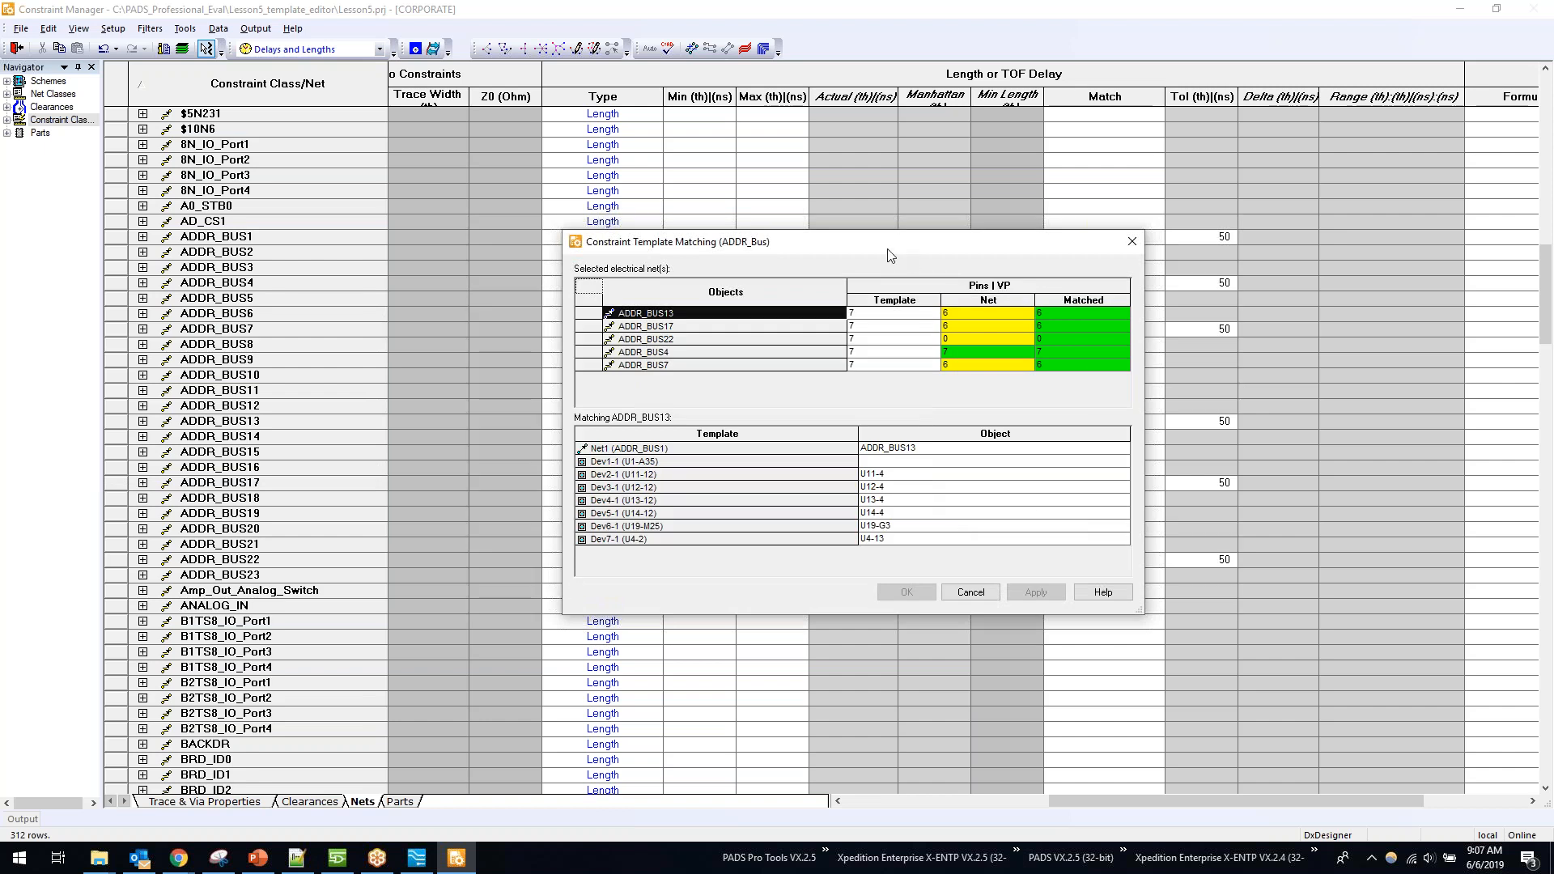
# Step: Review how the pins of the selected nets match the ADDR_Bus template, and leave the matching without changes
pyautogui.moveTo(890, 252); pyautogui.dragTo(508, 216)
pyautogui.moveTo(759, 574); pyautogui.dragTo(871, 669)
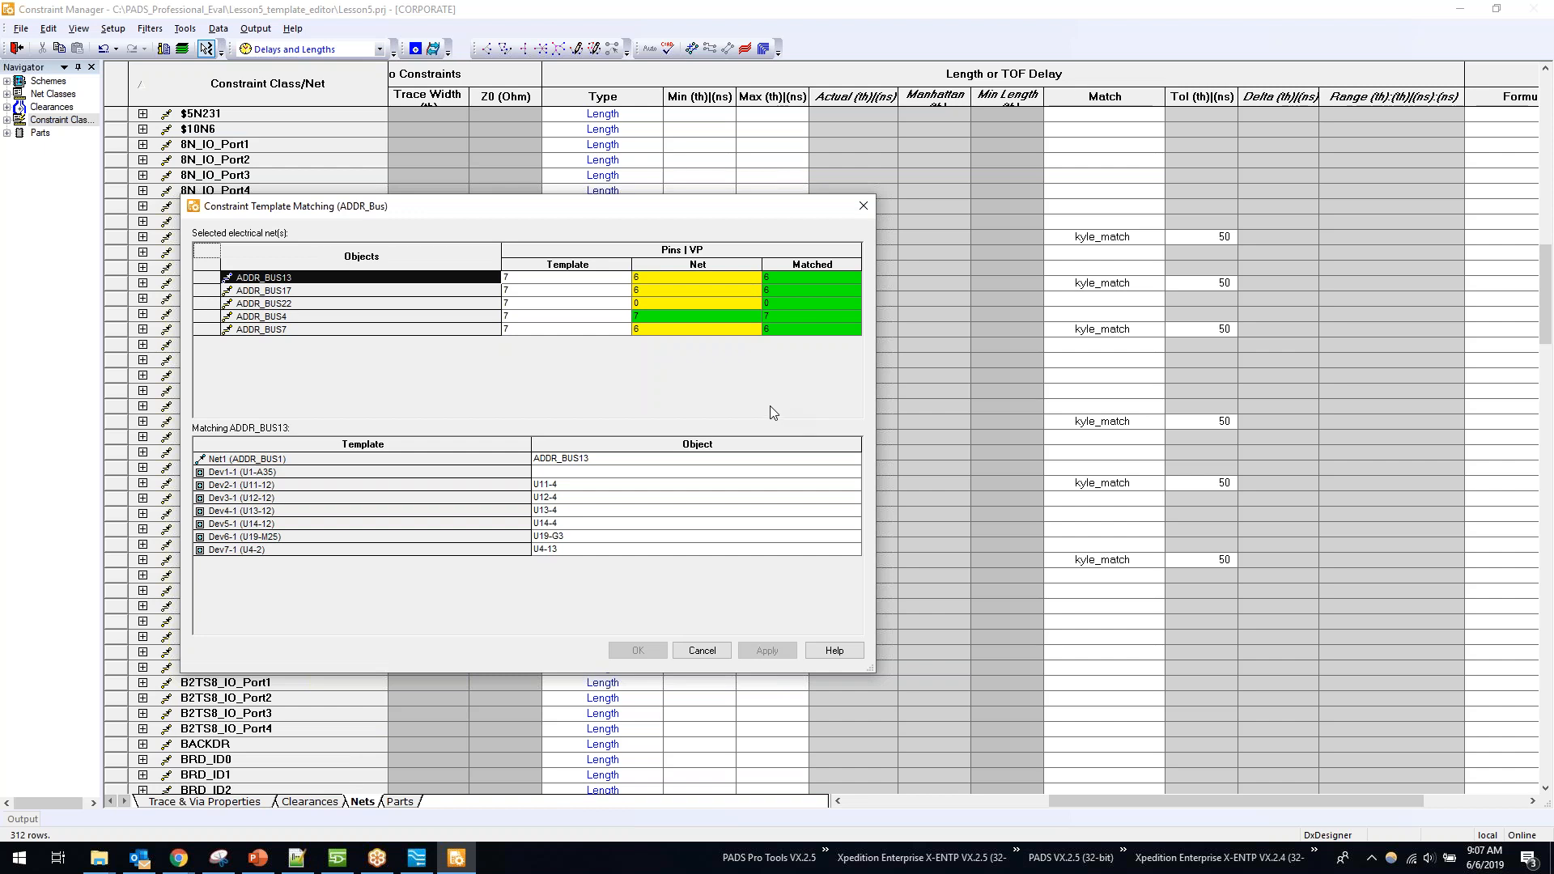
pyautogui.click(714, 654)
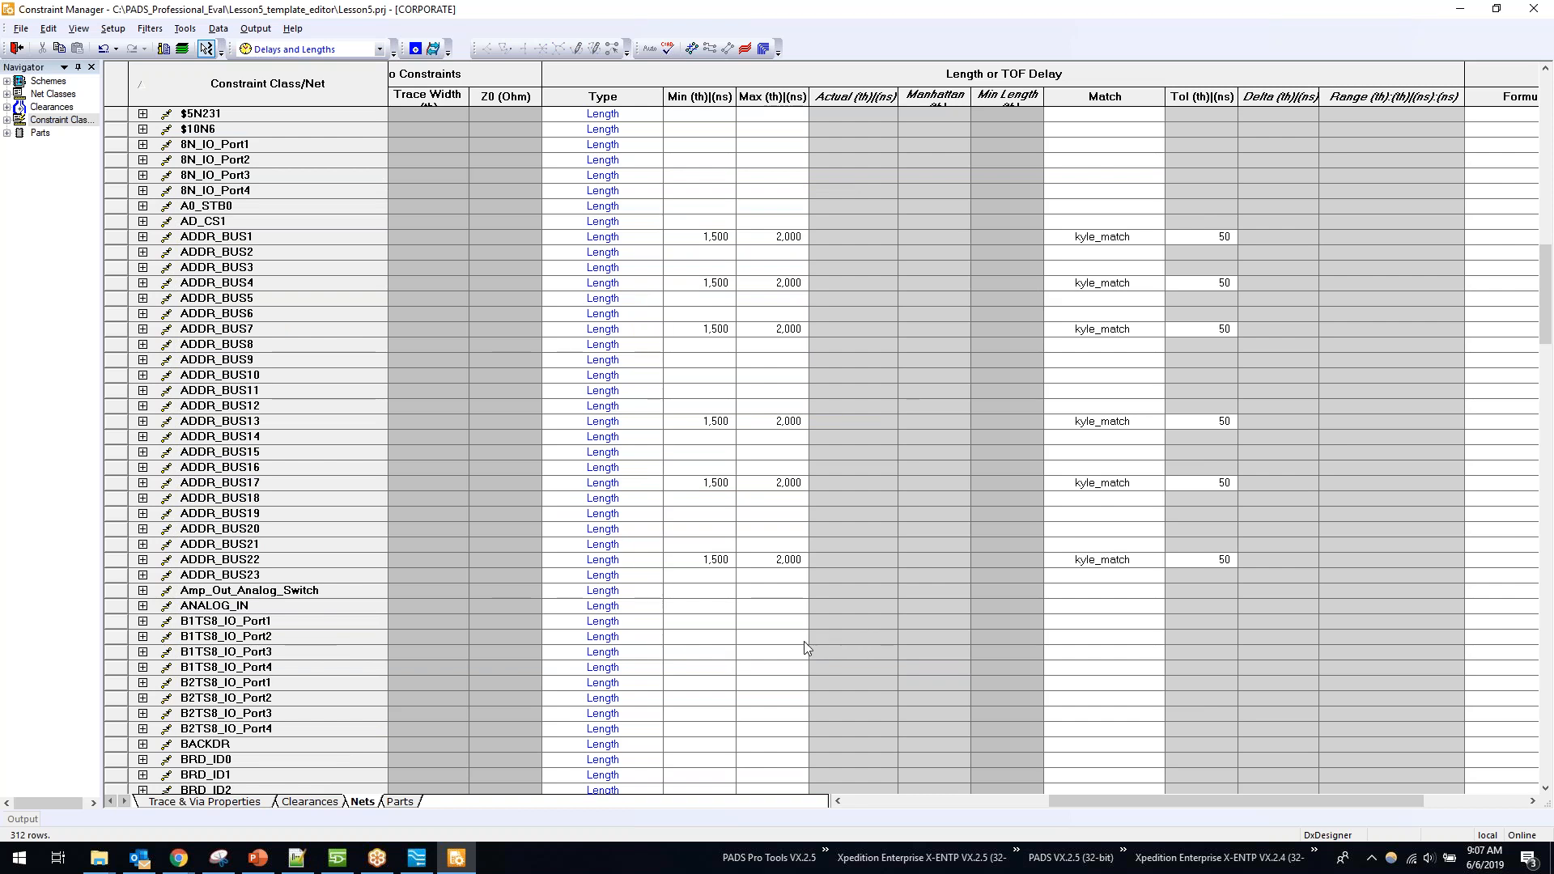
# Step: Switch the nets spreadsheet from delay and length constraints to the Routing constraints, and find the BUSBAR nets
pyautogui.scroll(4, 804, 642)
pyautogui.scroll(-5, 789, 638)
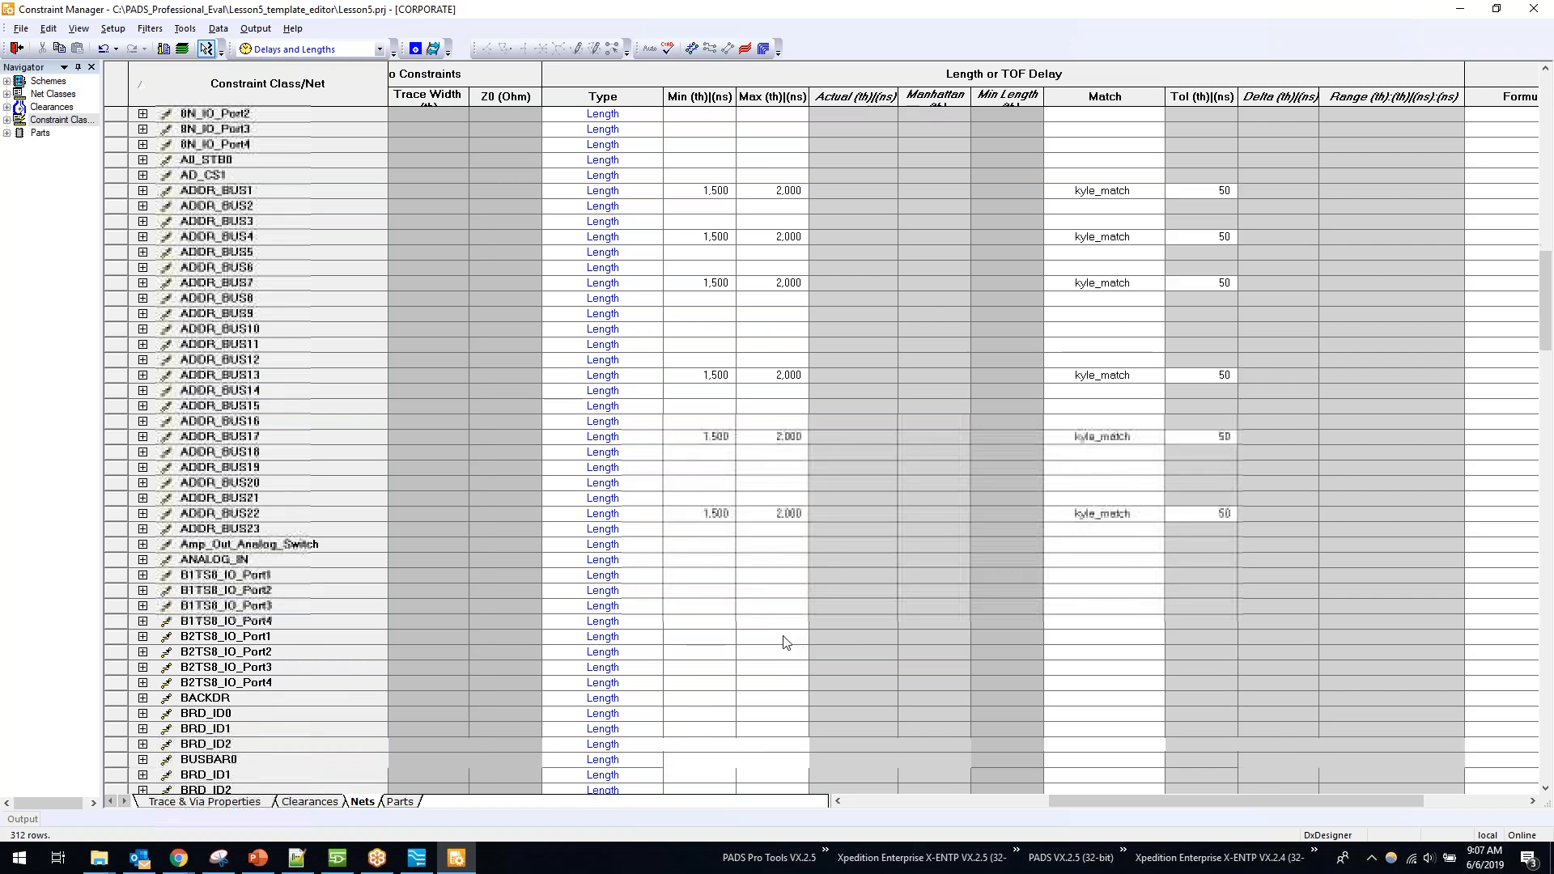
pyautogui.scroll(-2, 783, 642)
pyautogui.moveTo(1137, 805); pyautogui.dragTo(930, 807)
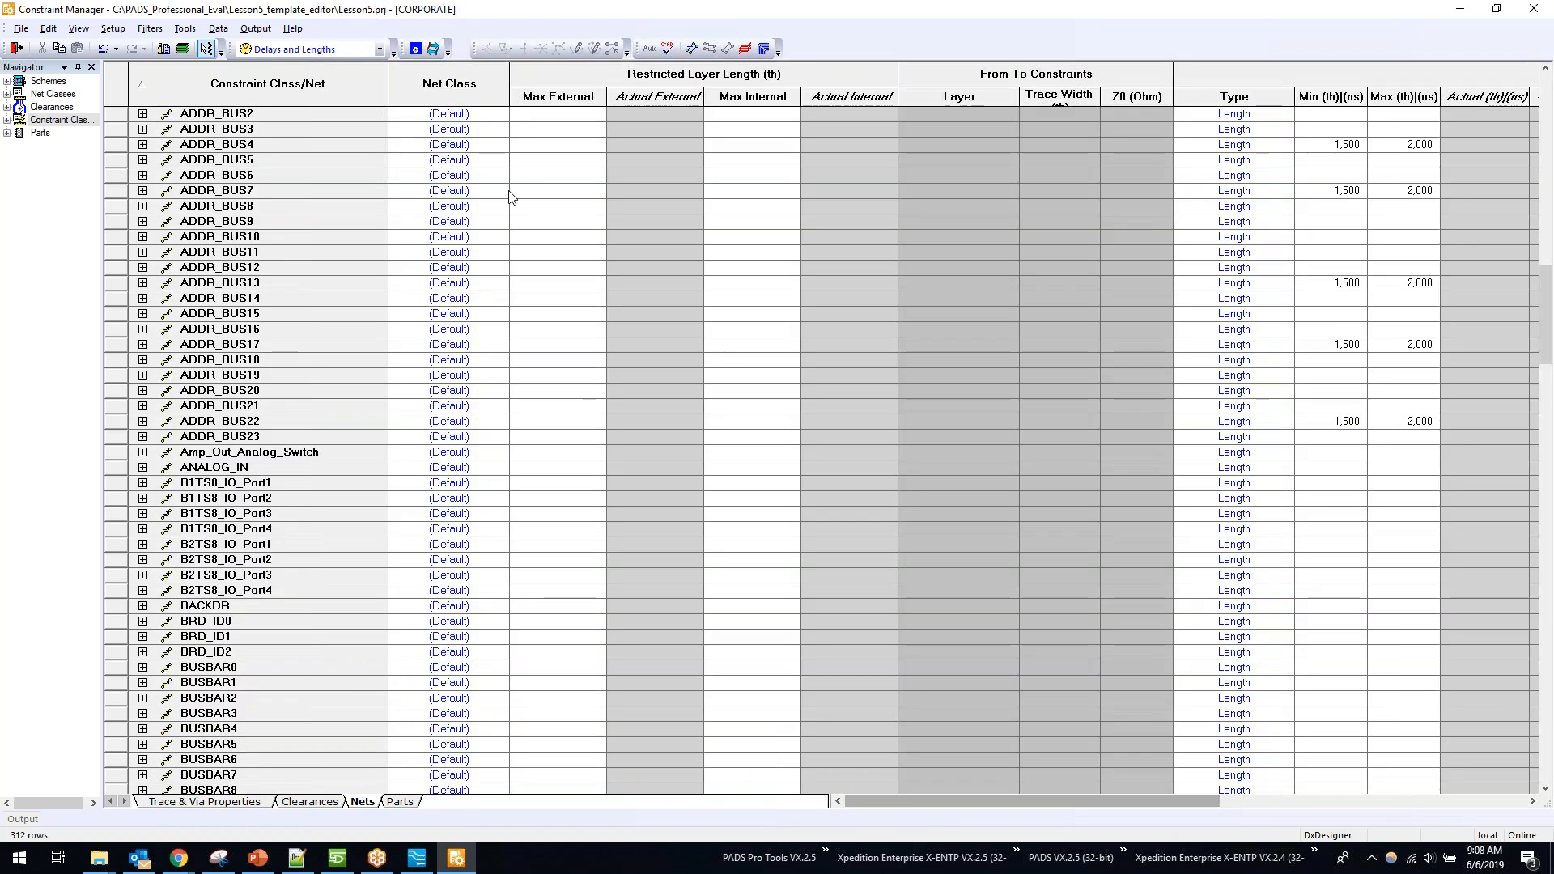
pyautogui.click(378, 50)
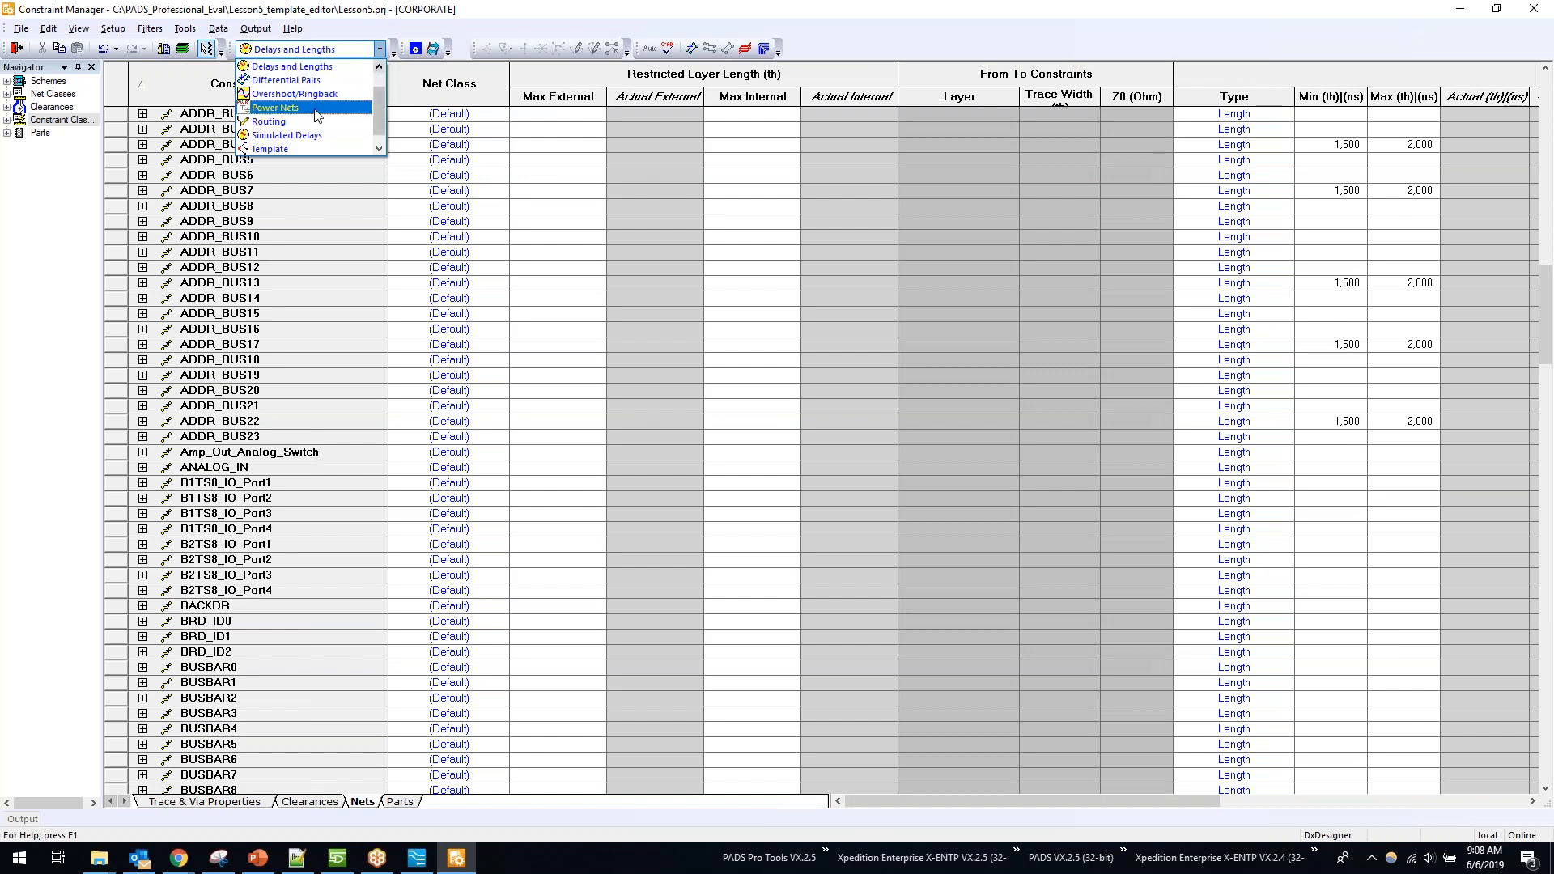
pyautogui.click(288, 121)
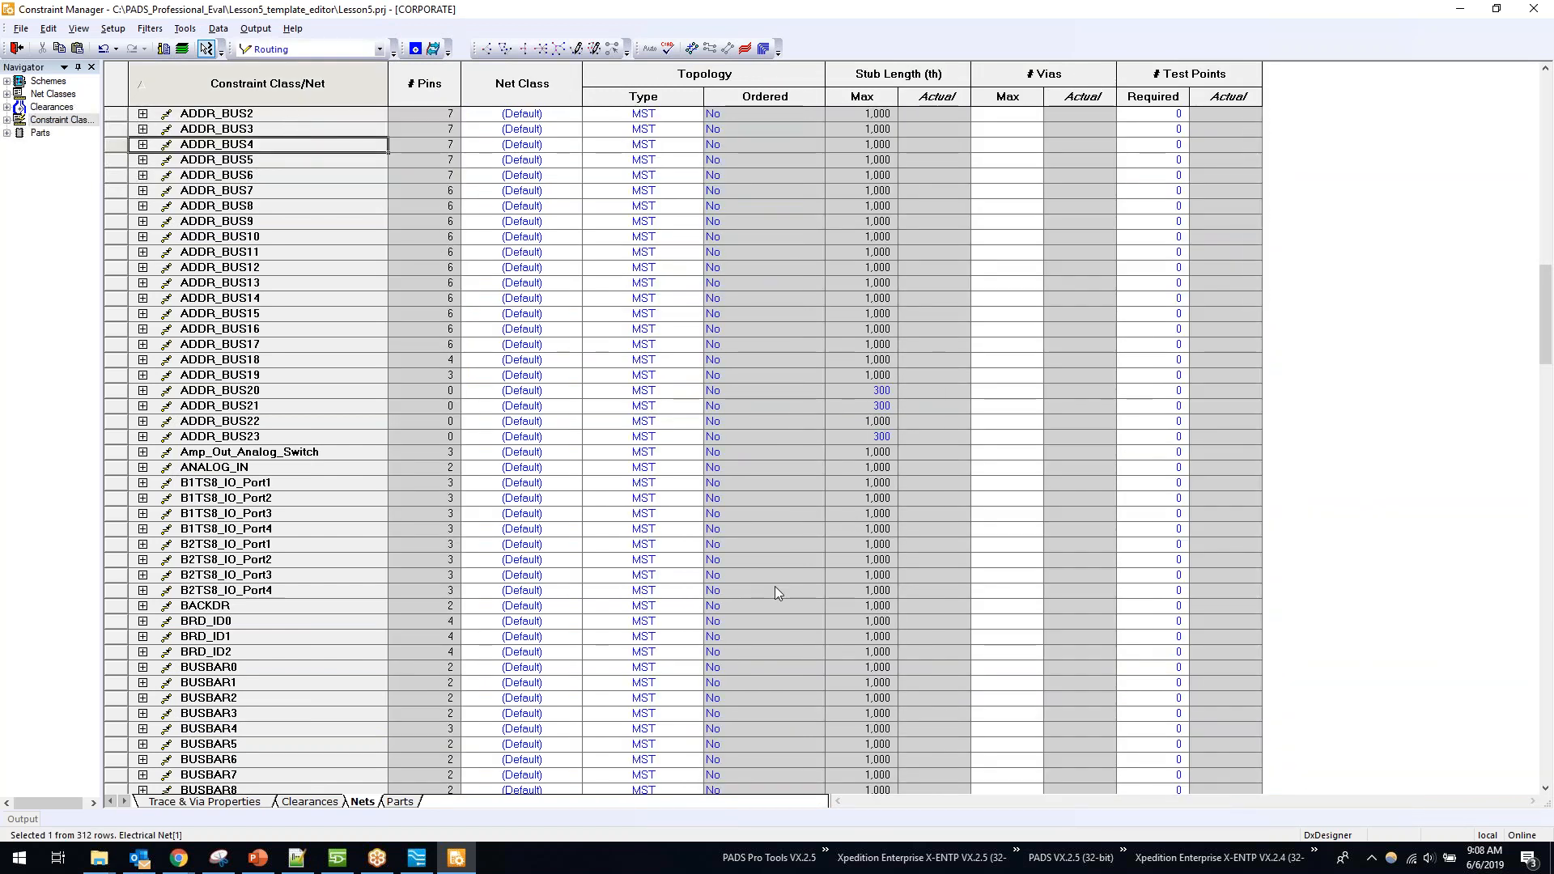
pyautogui.scroll(-2, 546, 400)
pyautogui.scroll(-3, 547, 396)
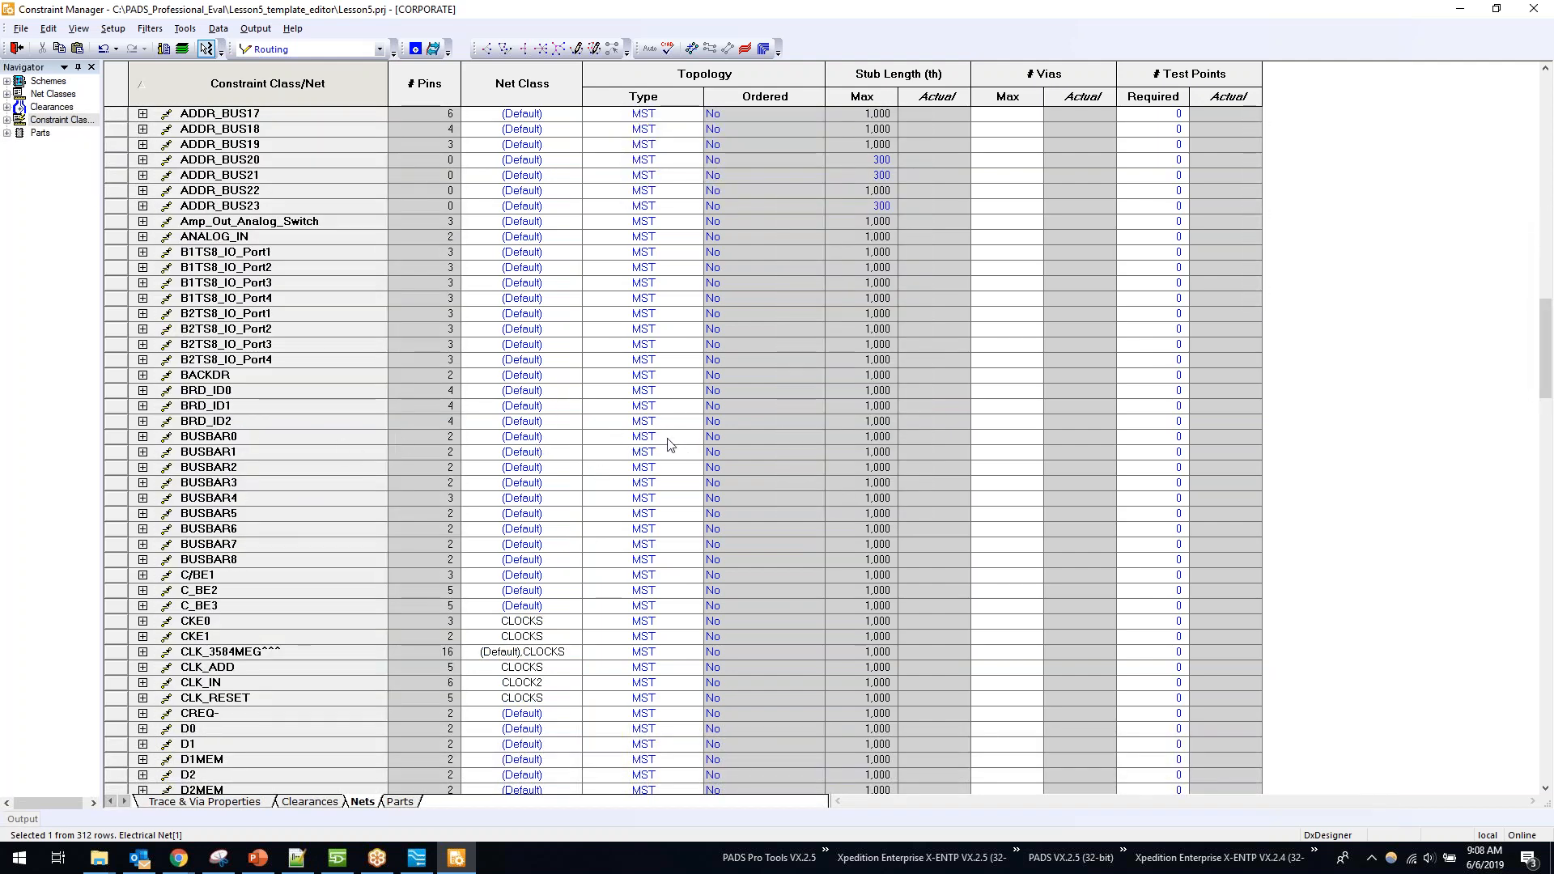
# Step: Assign net BUSBAR0 to the FDATA net class and set its topology type to Chained
pyautogui.click(564, 438)
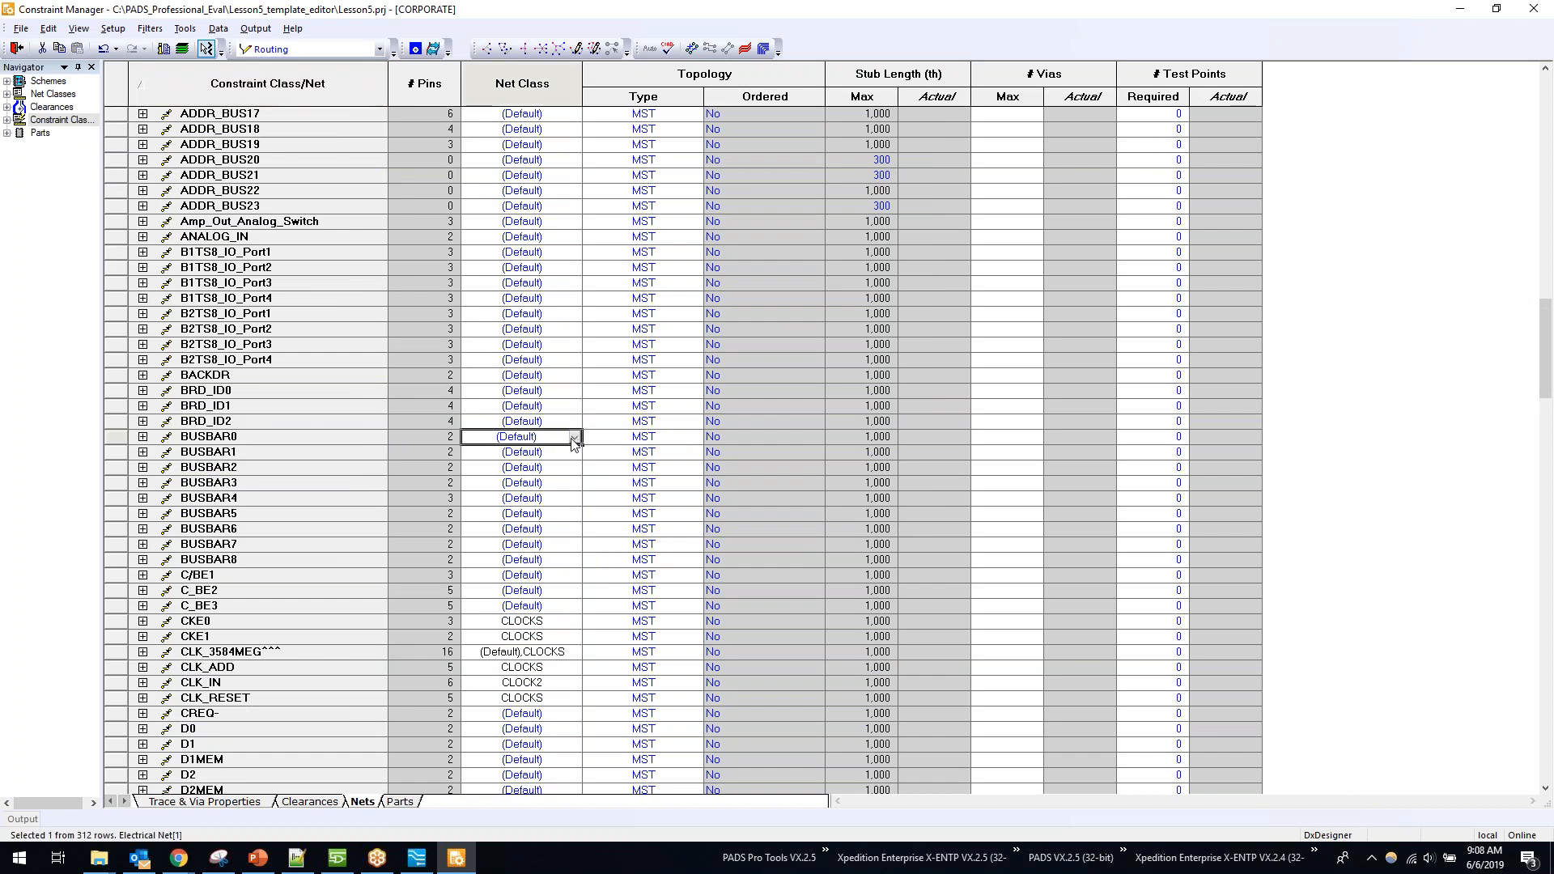
pyautogui.click(573, 440)
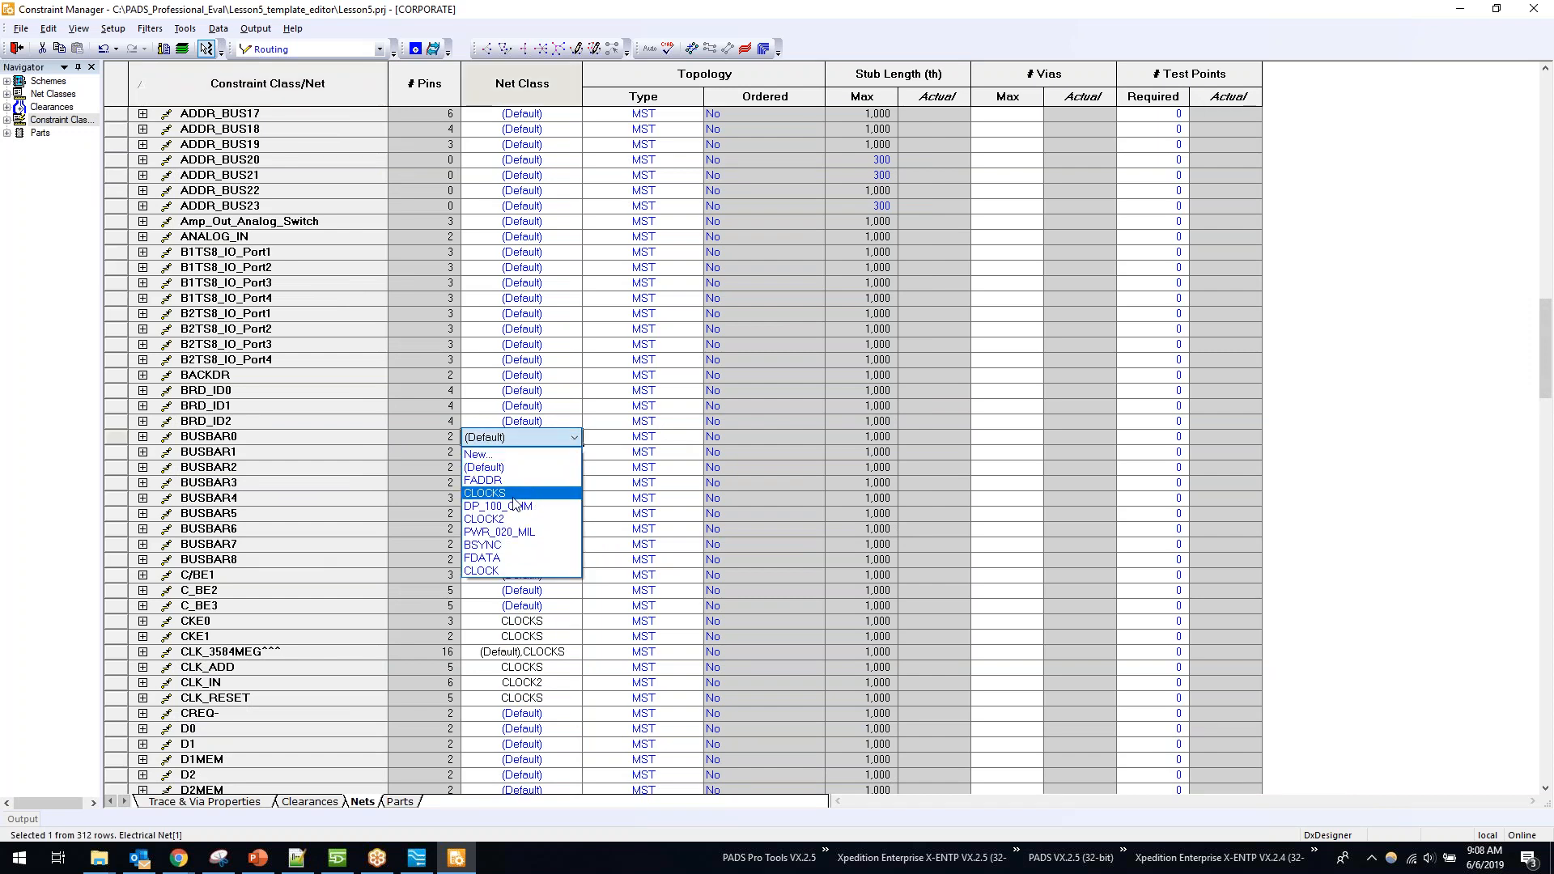
pyautogui.click(511, 558)
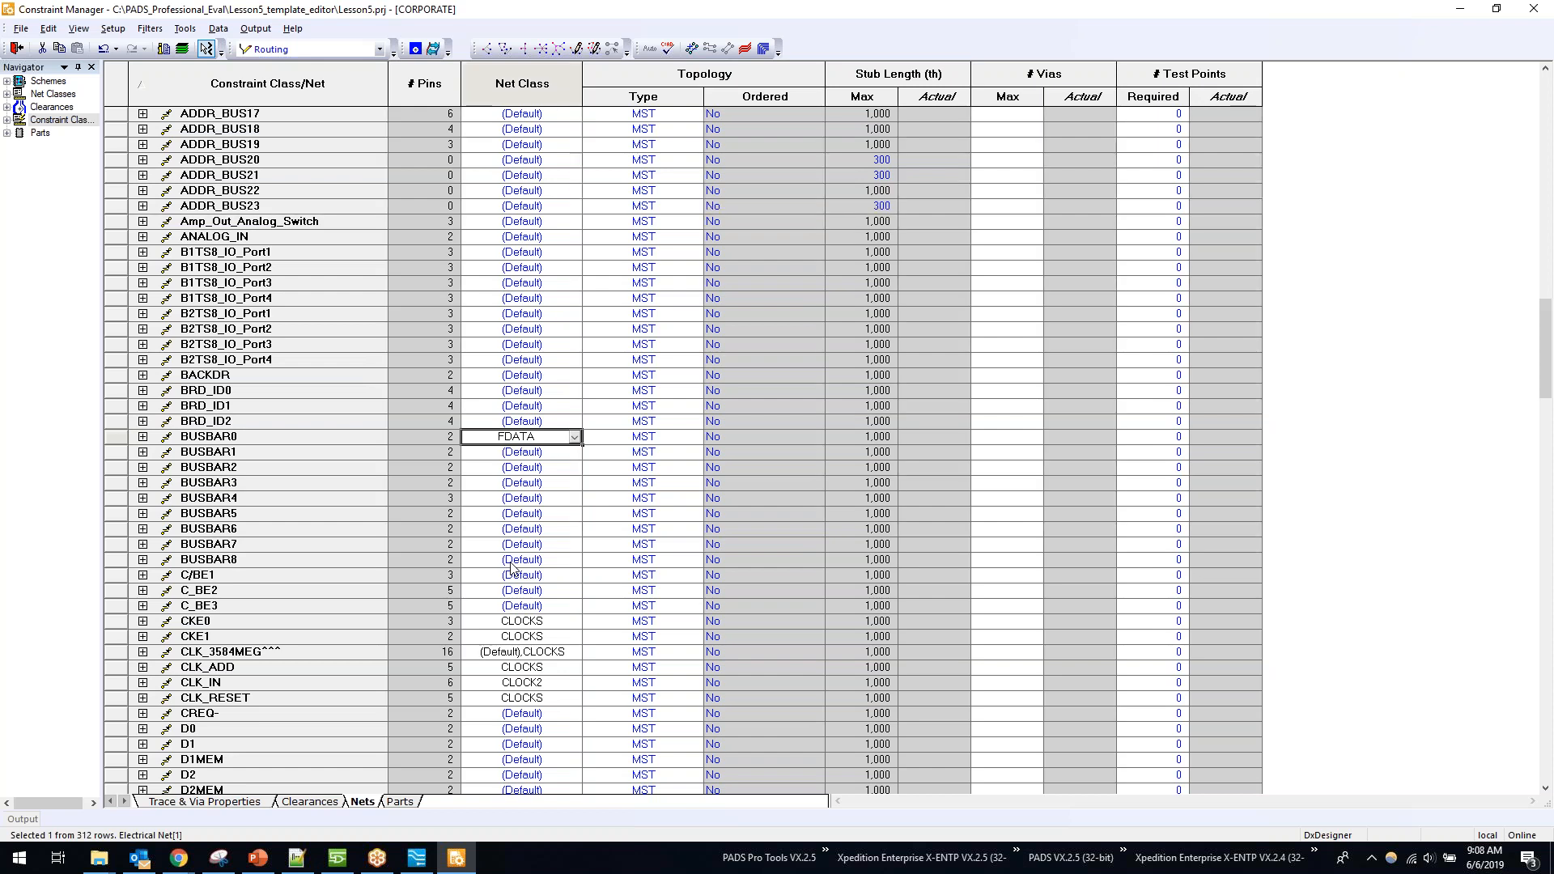
pyautogui.click(687, 440)
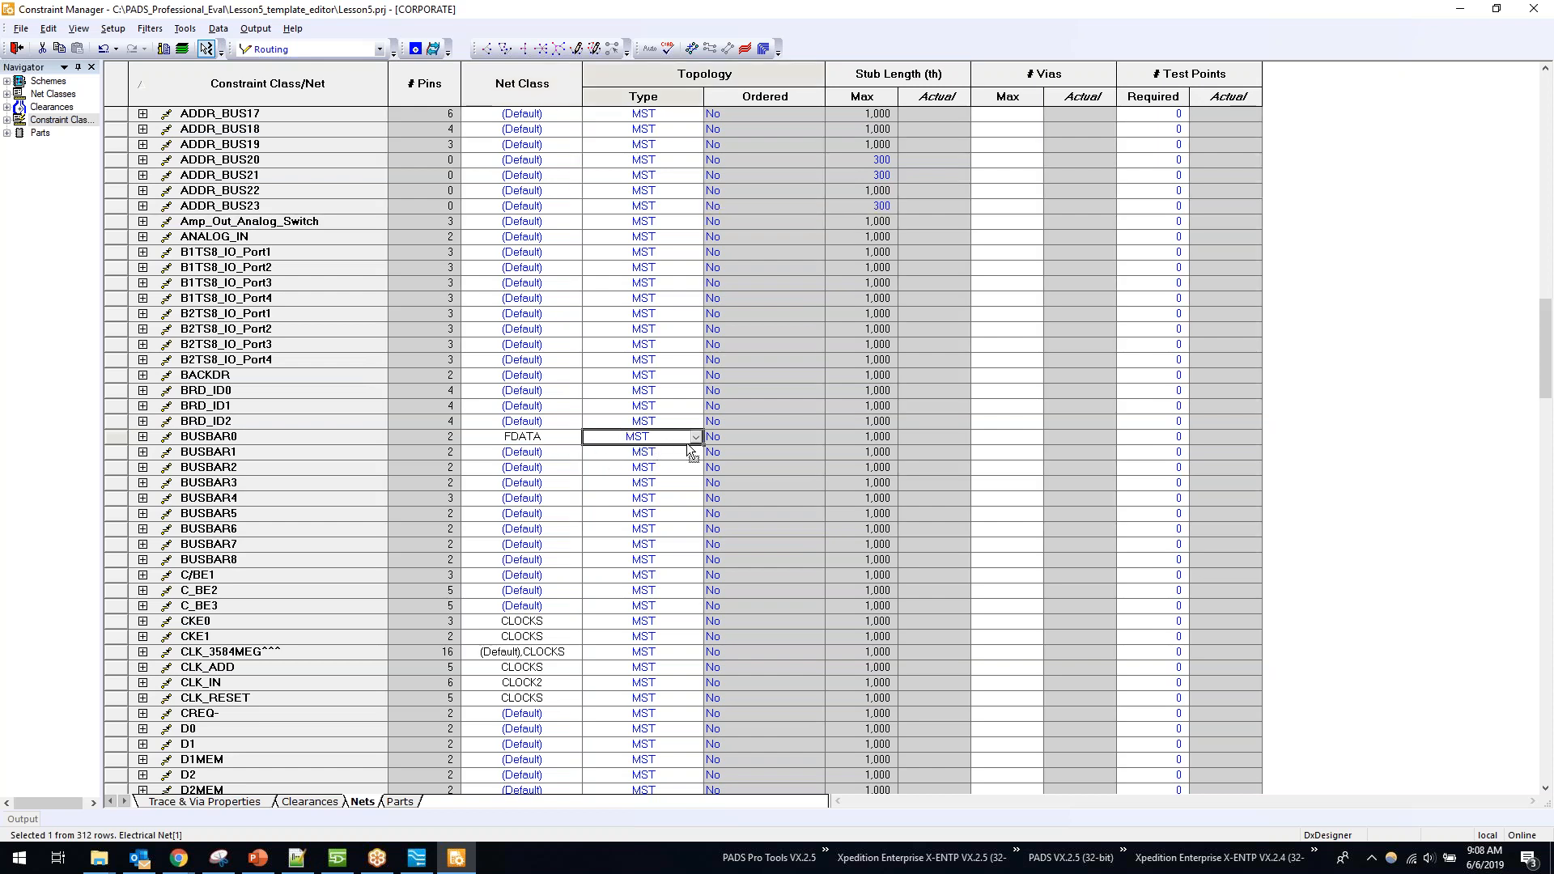
pyautogui.click(685, 442)
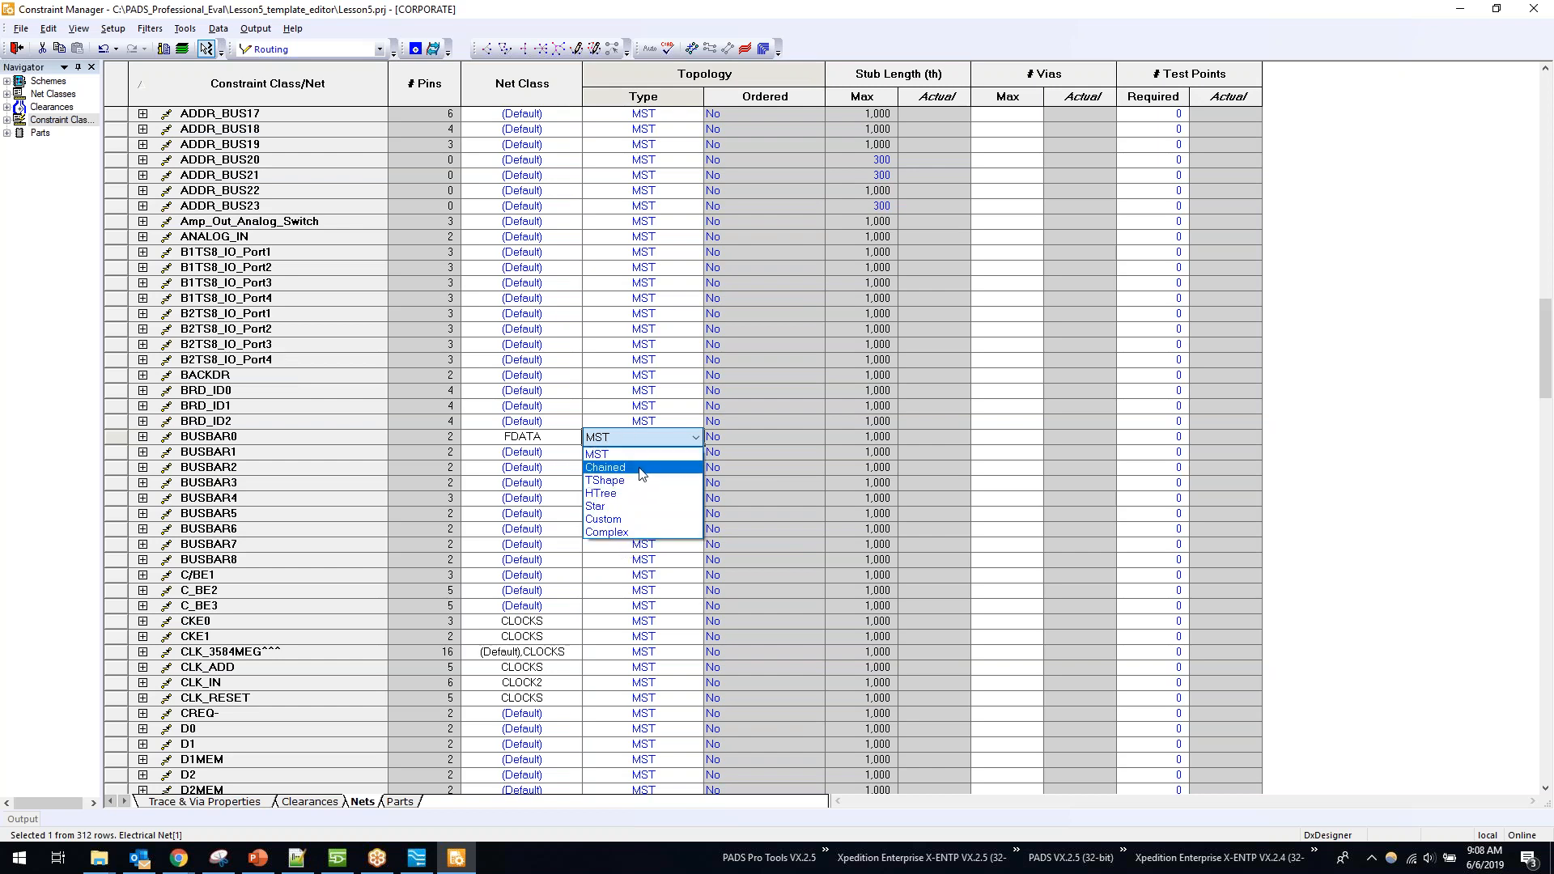
pyautogui.click(640, 468)
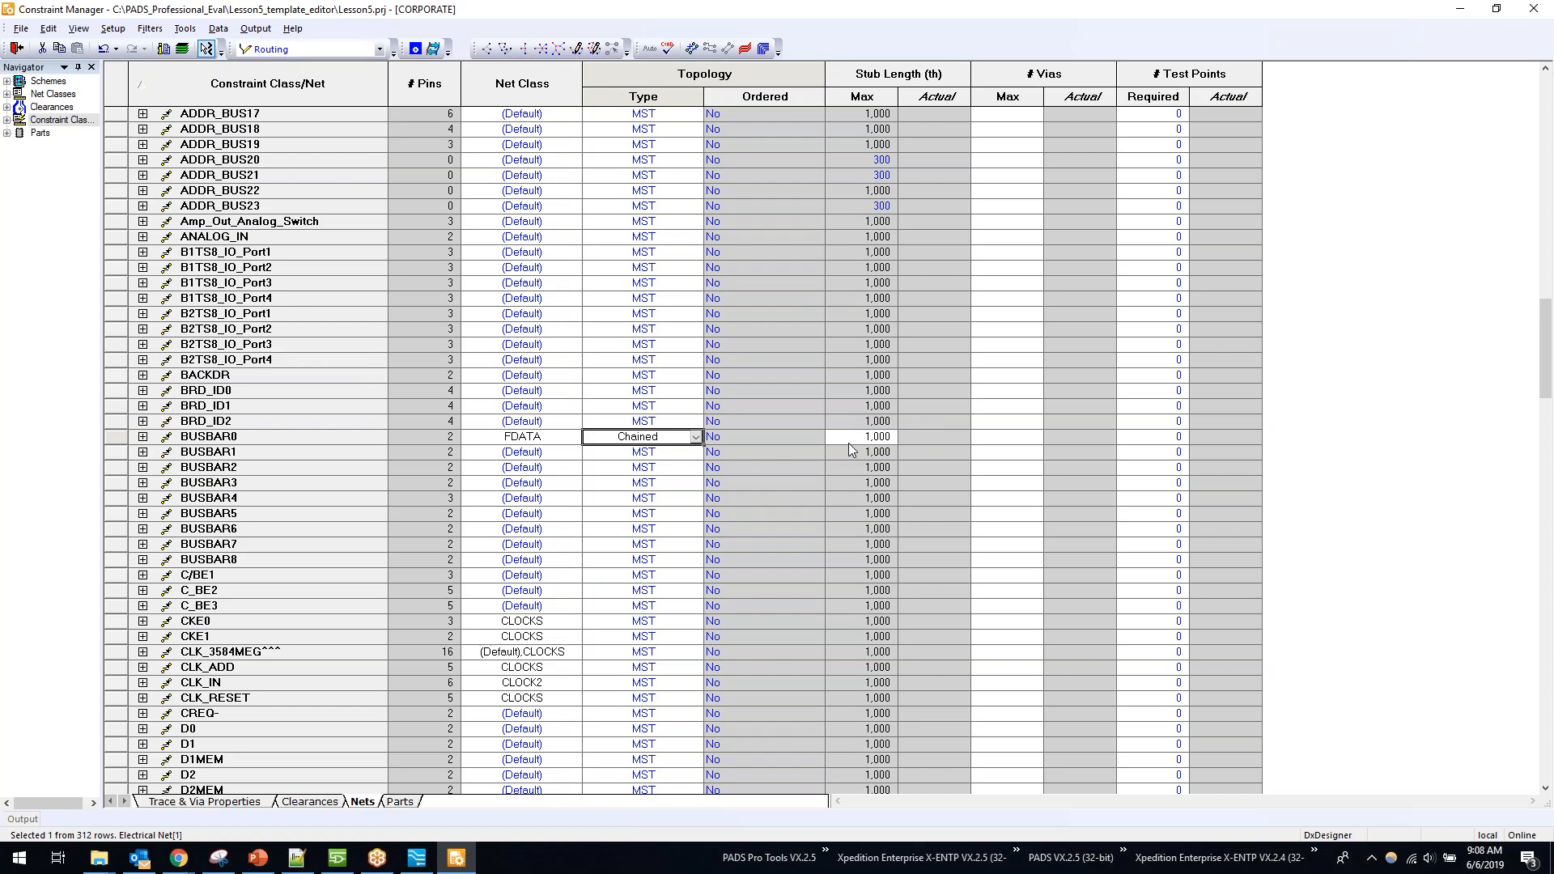
# Step: Set the maximum stub length of net BUSBAR0 to 500 th
pyautogui.click(869, 437)
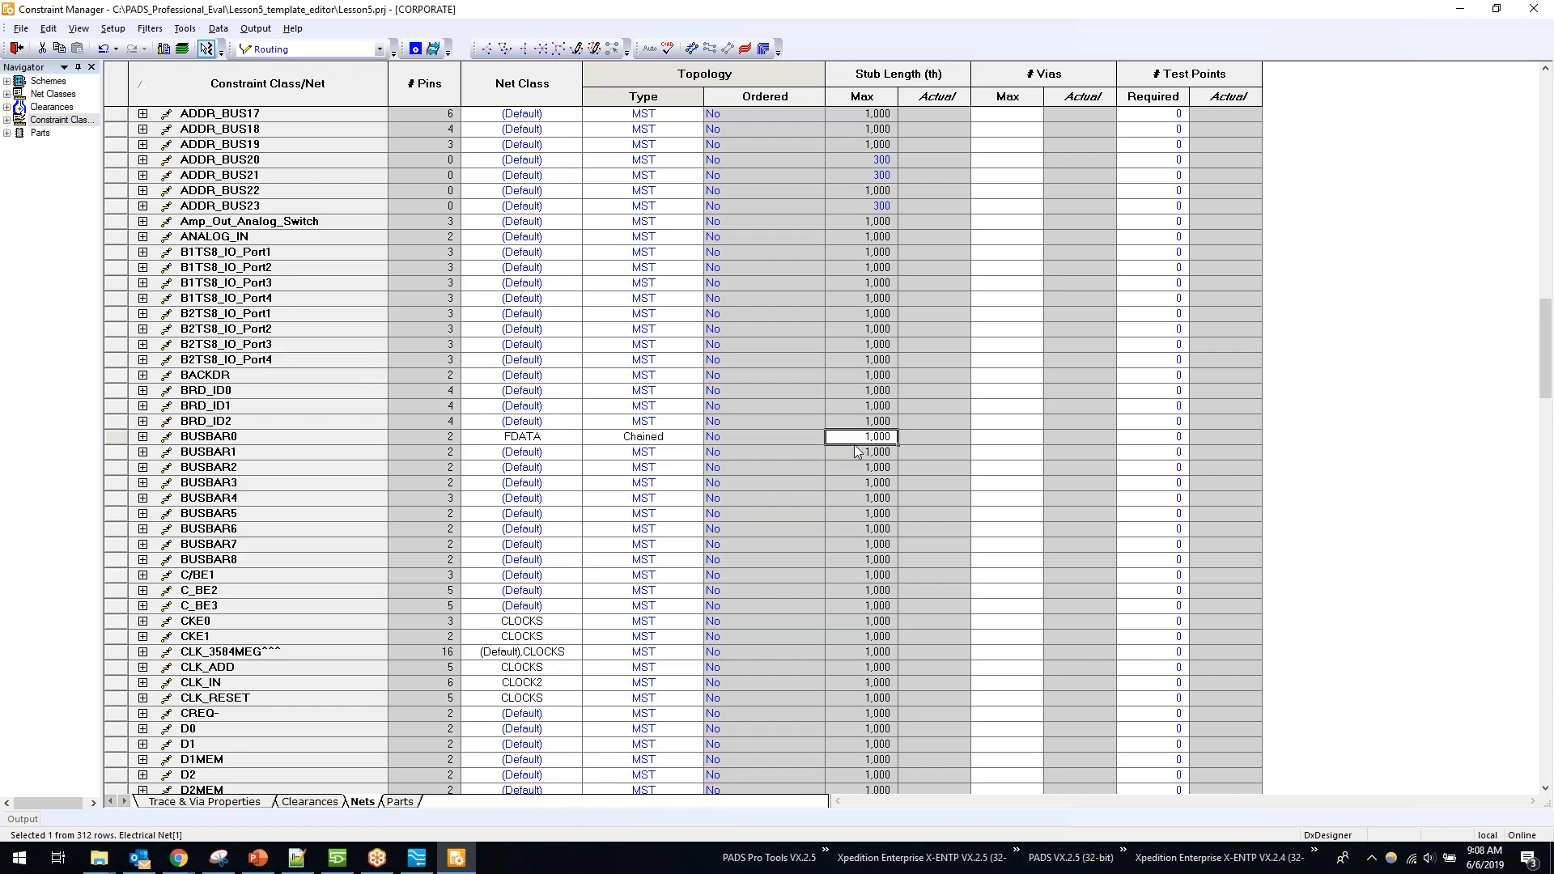
pyautogui.doubleClick(857, 441)
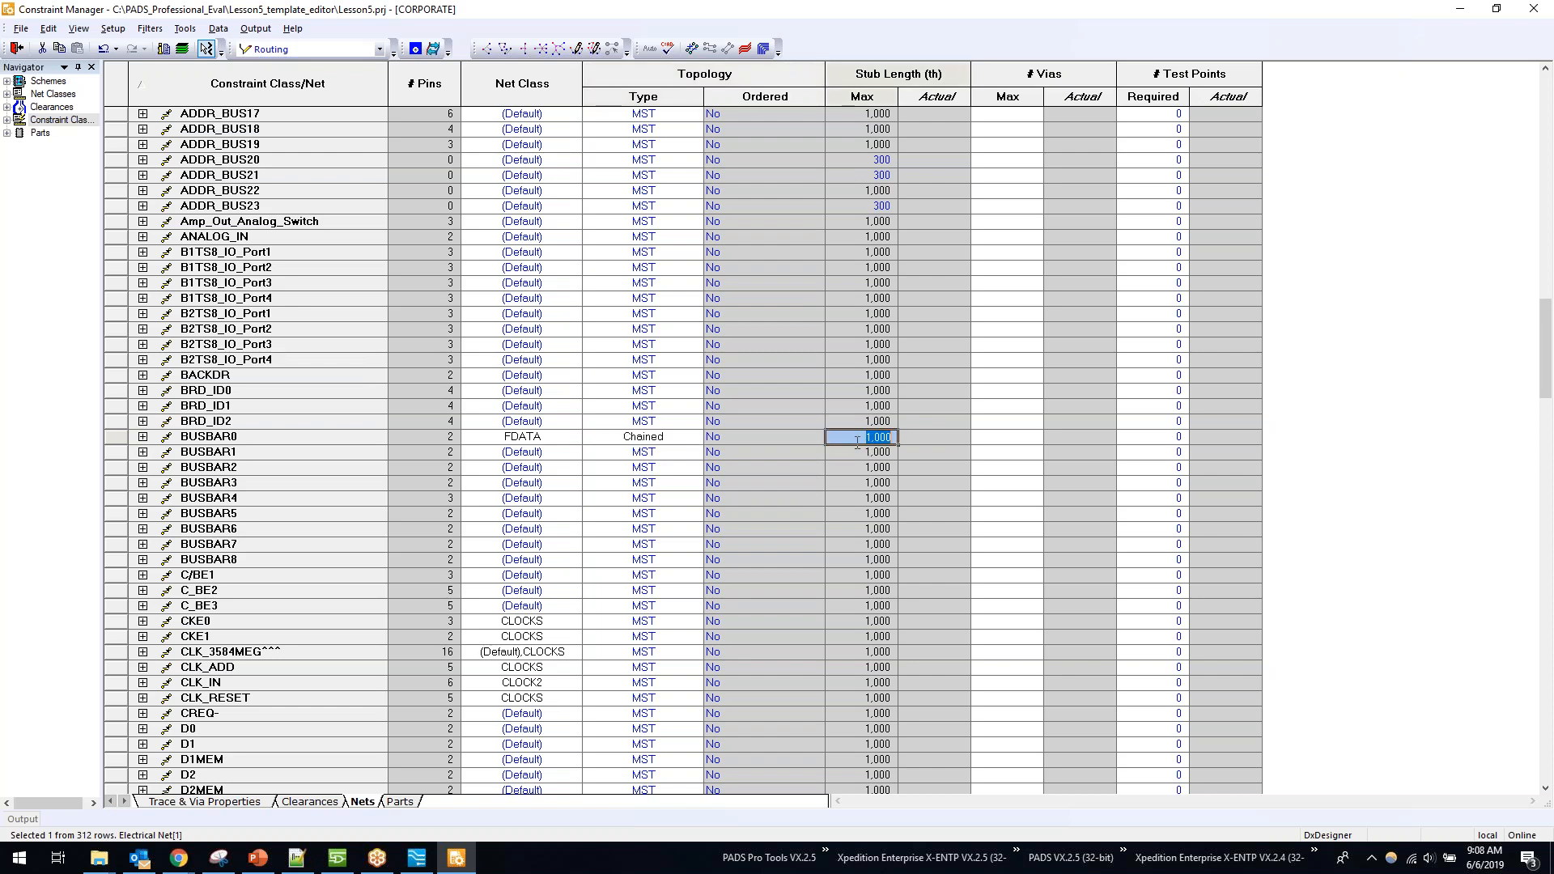
pyautogui.write('500')
pyautogui.press('Return')
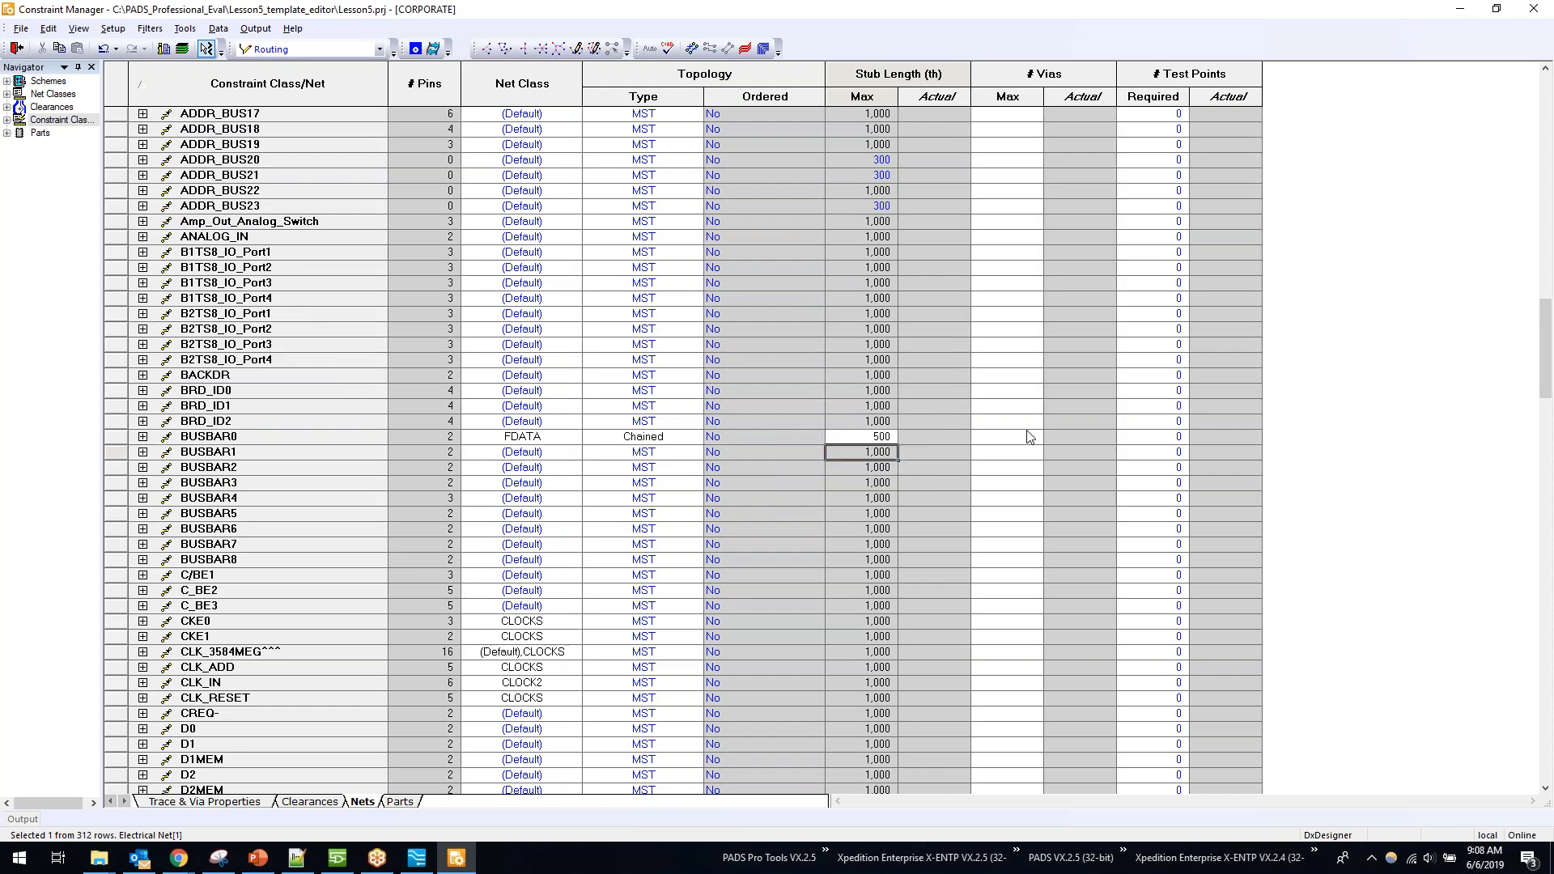
# Step: Limit net BUSBAR0 to a maximum of 3 vias and require 2 test points
pyautogui.click(1018, 437)
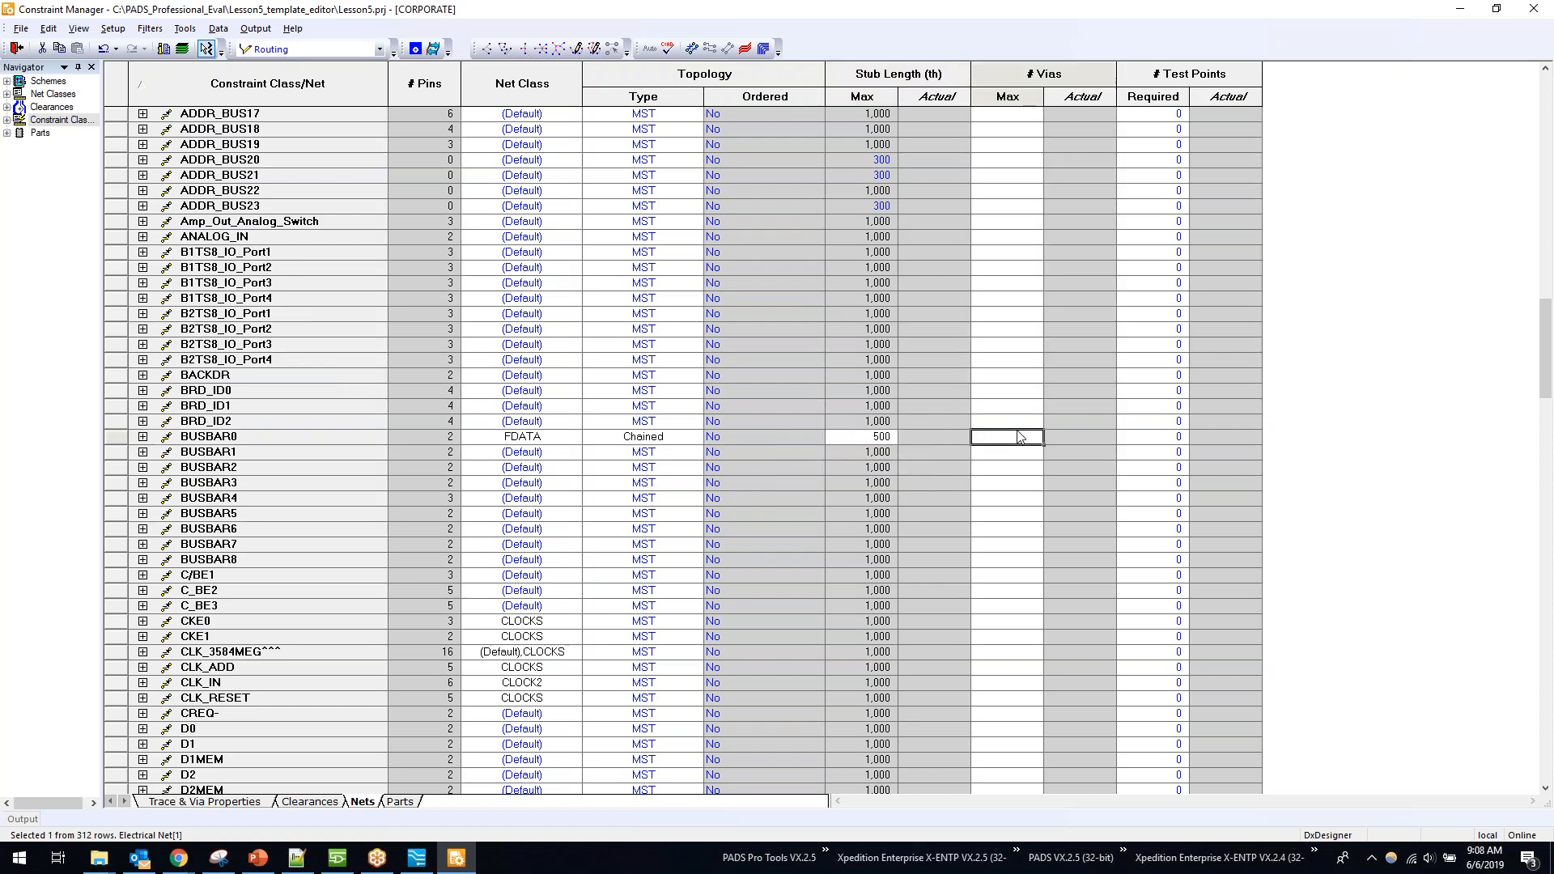
pyautogui.doubleClick(1018, 437)
pyautogui.press('Tab')
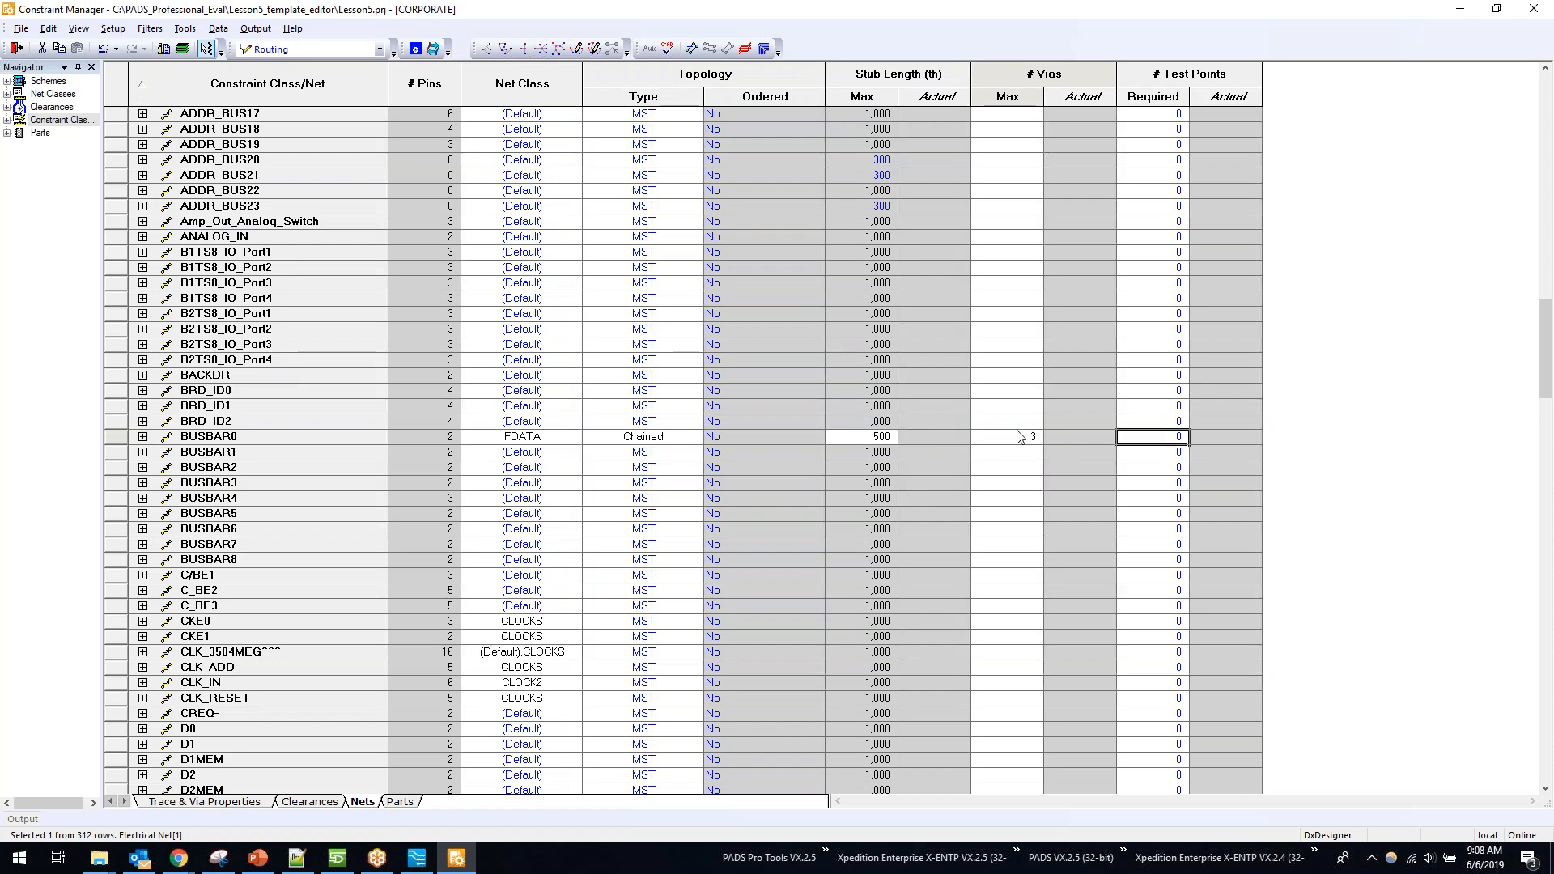
pyautogui.write('2')
pyautogui.press('Tab')
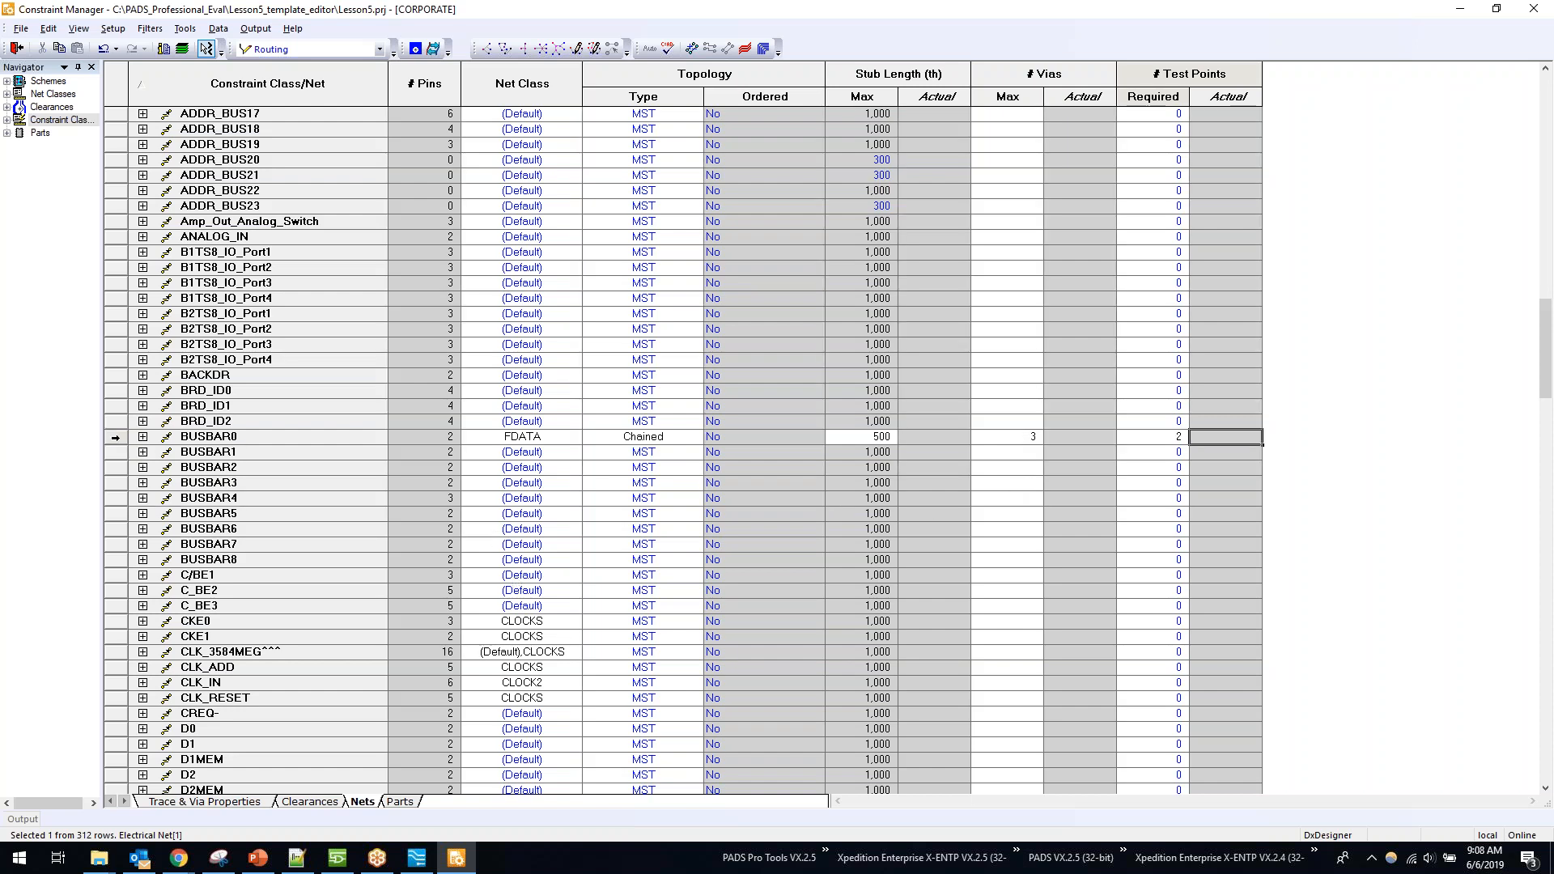
# Step: Create a constraint template from net BUSBAR0 named BUS_Toplogy, with a description mentioning the chained topology, stub length and vias
pyautogui.rightClick(233, 438)
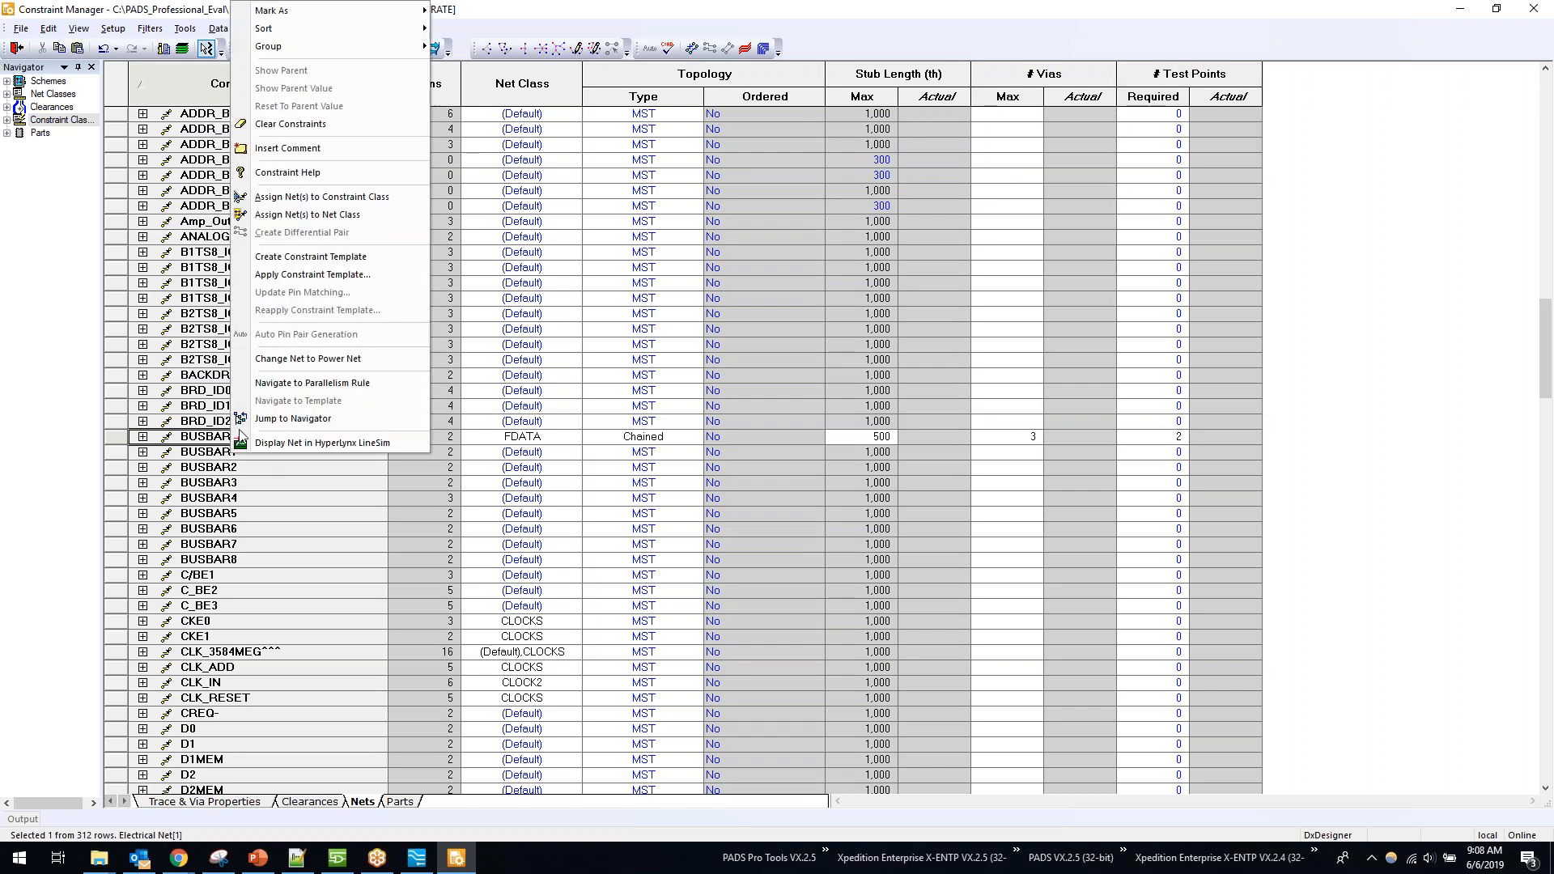
pyautogui.click(340, 264)
pyautogui.doubleClick(779, 382)
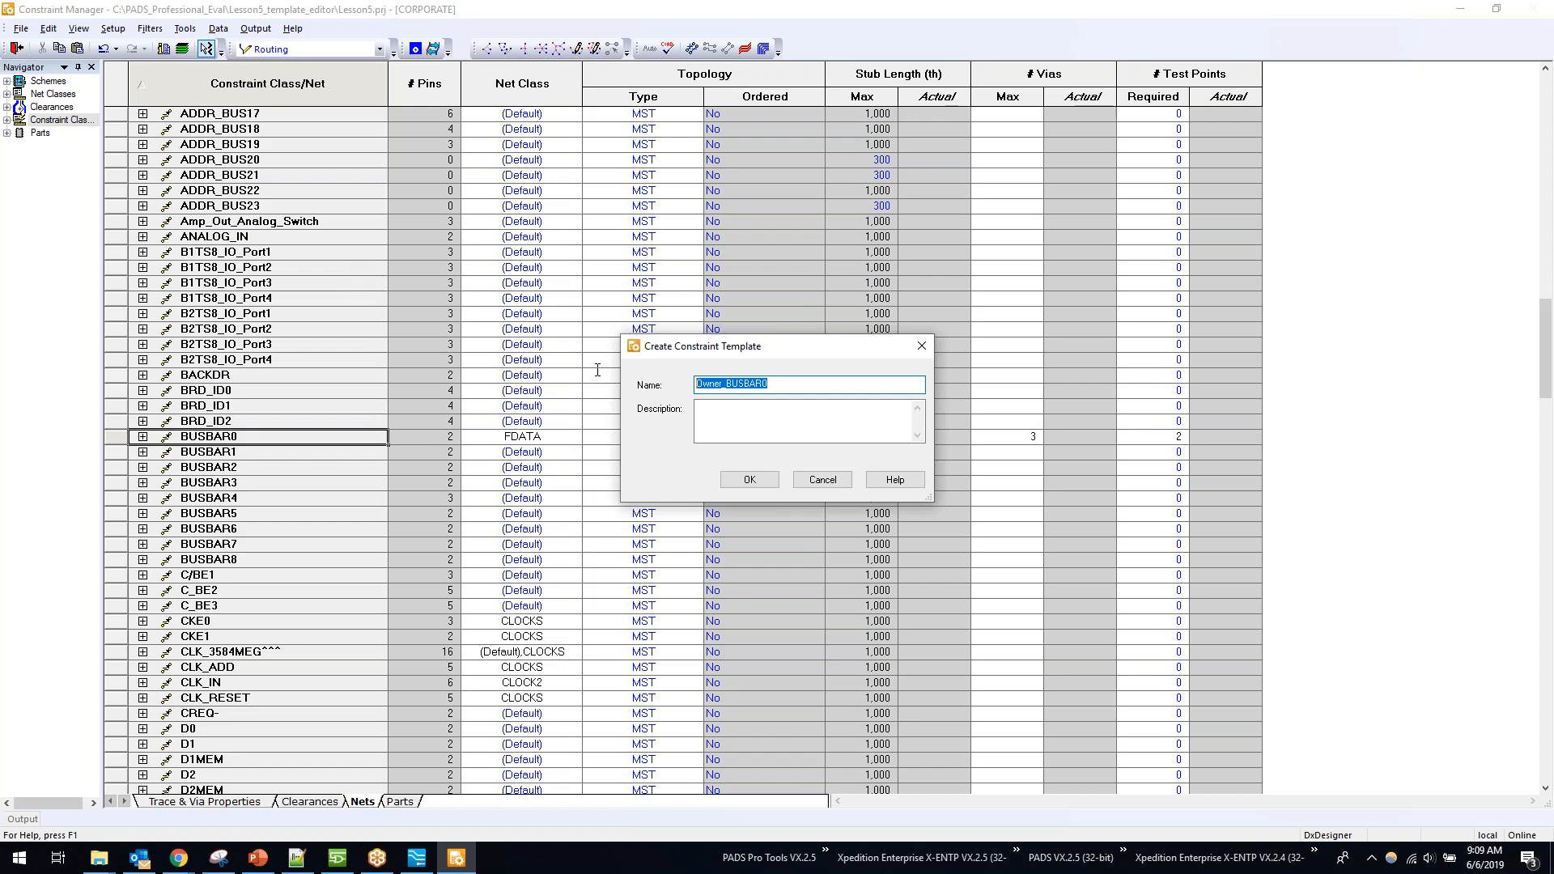
pyautogui.moveTo(710, 351); pyautogui.dragTo(1047, 377)
pyautogui.write('BUS')
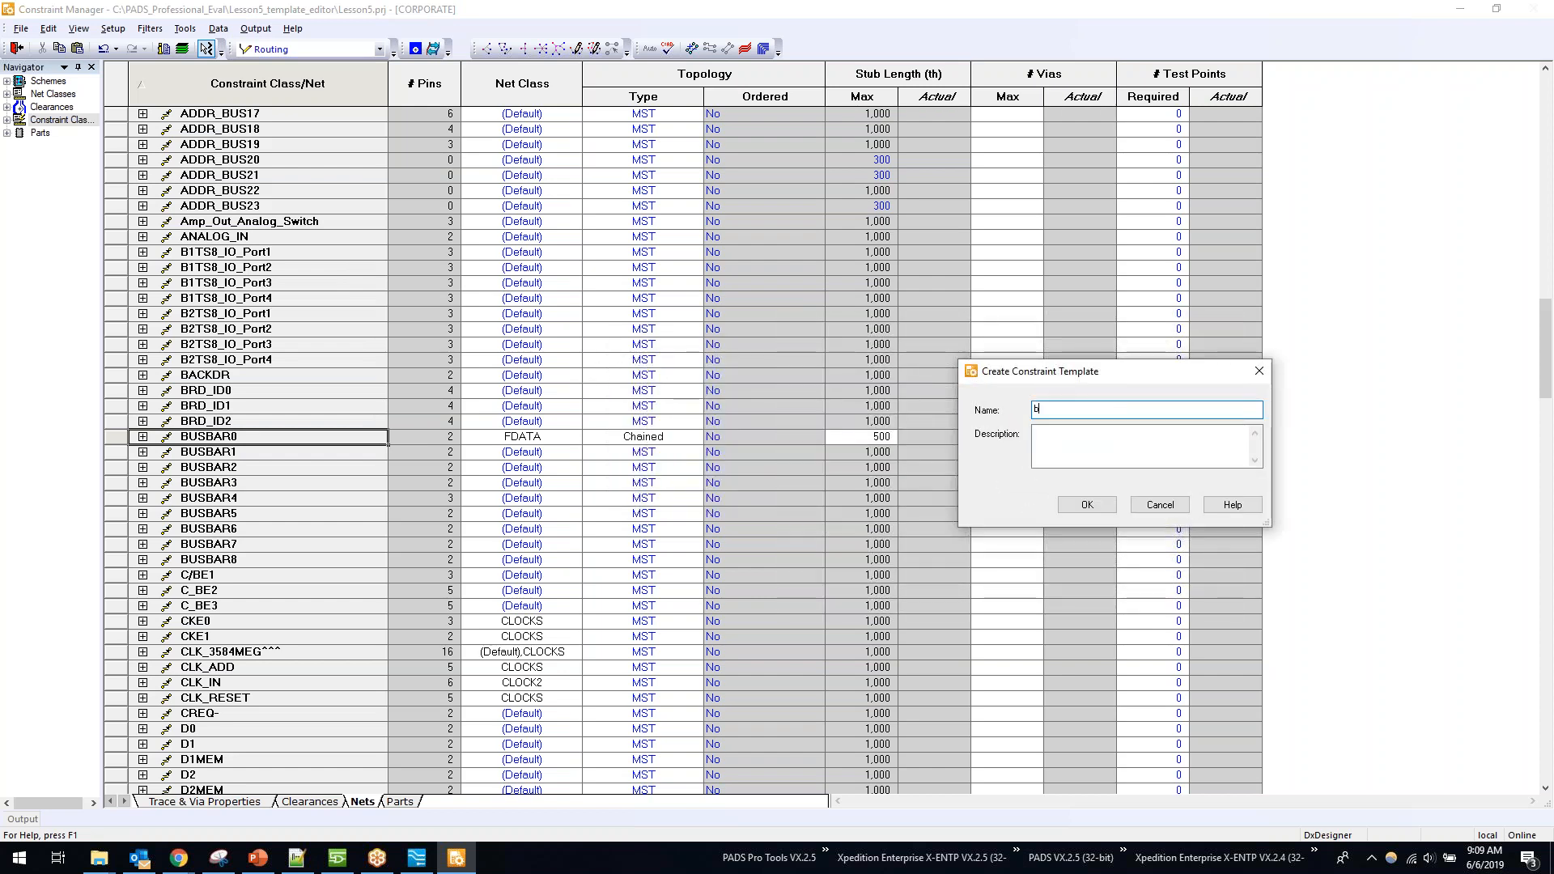
pyautogui.press('BackSpace')
pyautogui.press('BackSpace')
pyautogui.press('BackSpace')
pyautogui.write('BUS_Topology')
pyautogui.click(1035, 431)
pyautogui.write('Chi')
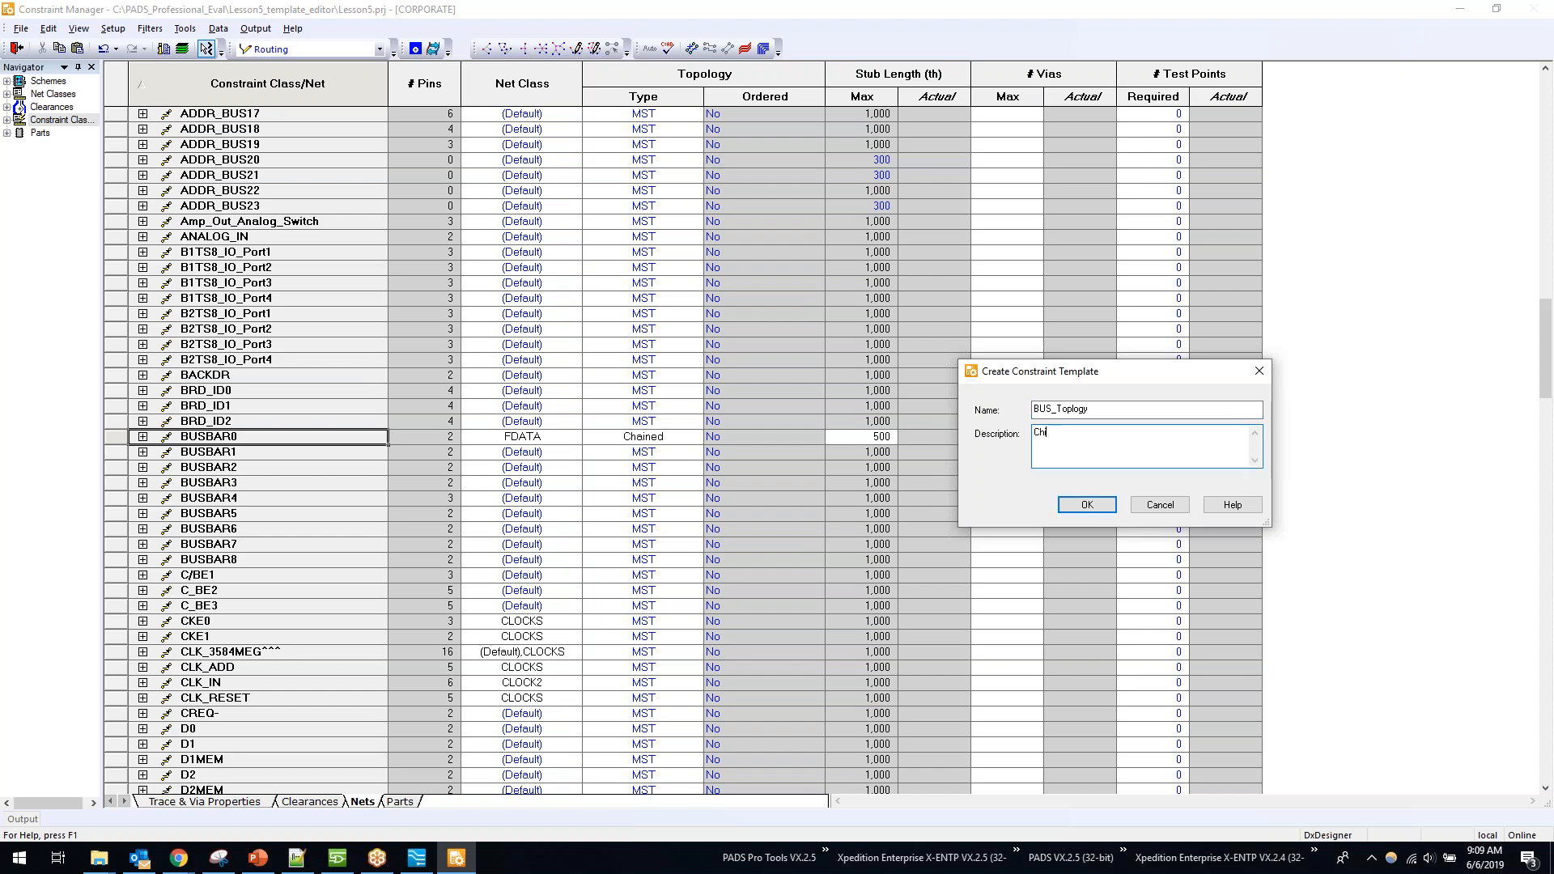
pyautogui.write('ined, stub length, and vias')
pyautogui.click(1087, 504)
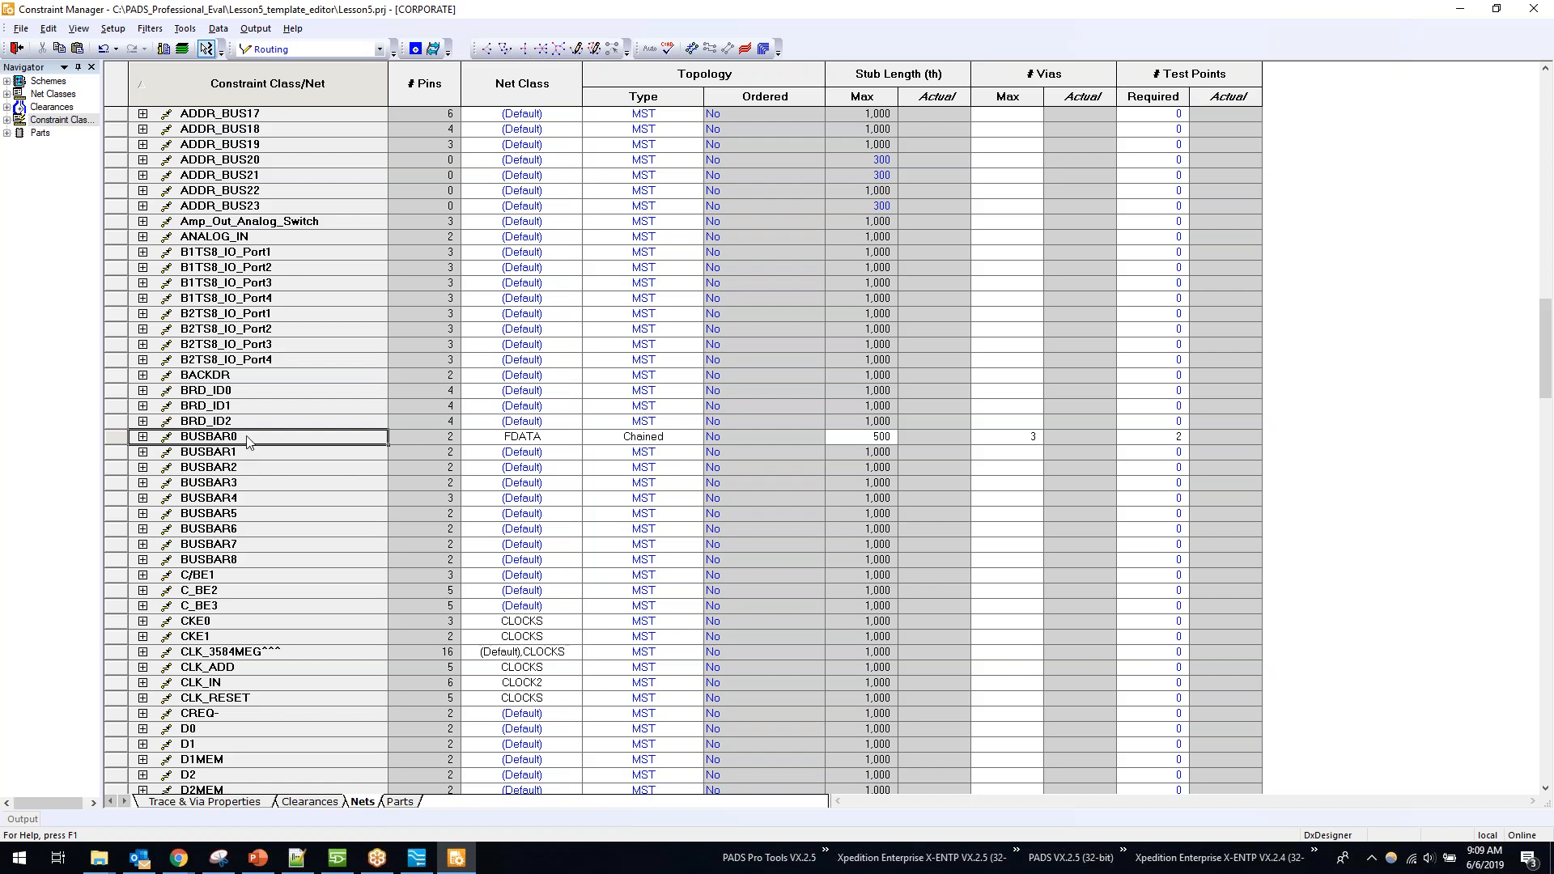
# Step: Switch the nets spreadsheet to the Main constraints, where each net's template name is listed
pyautogui.click(378, 49)
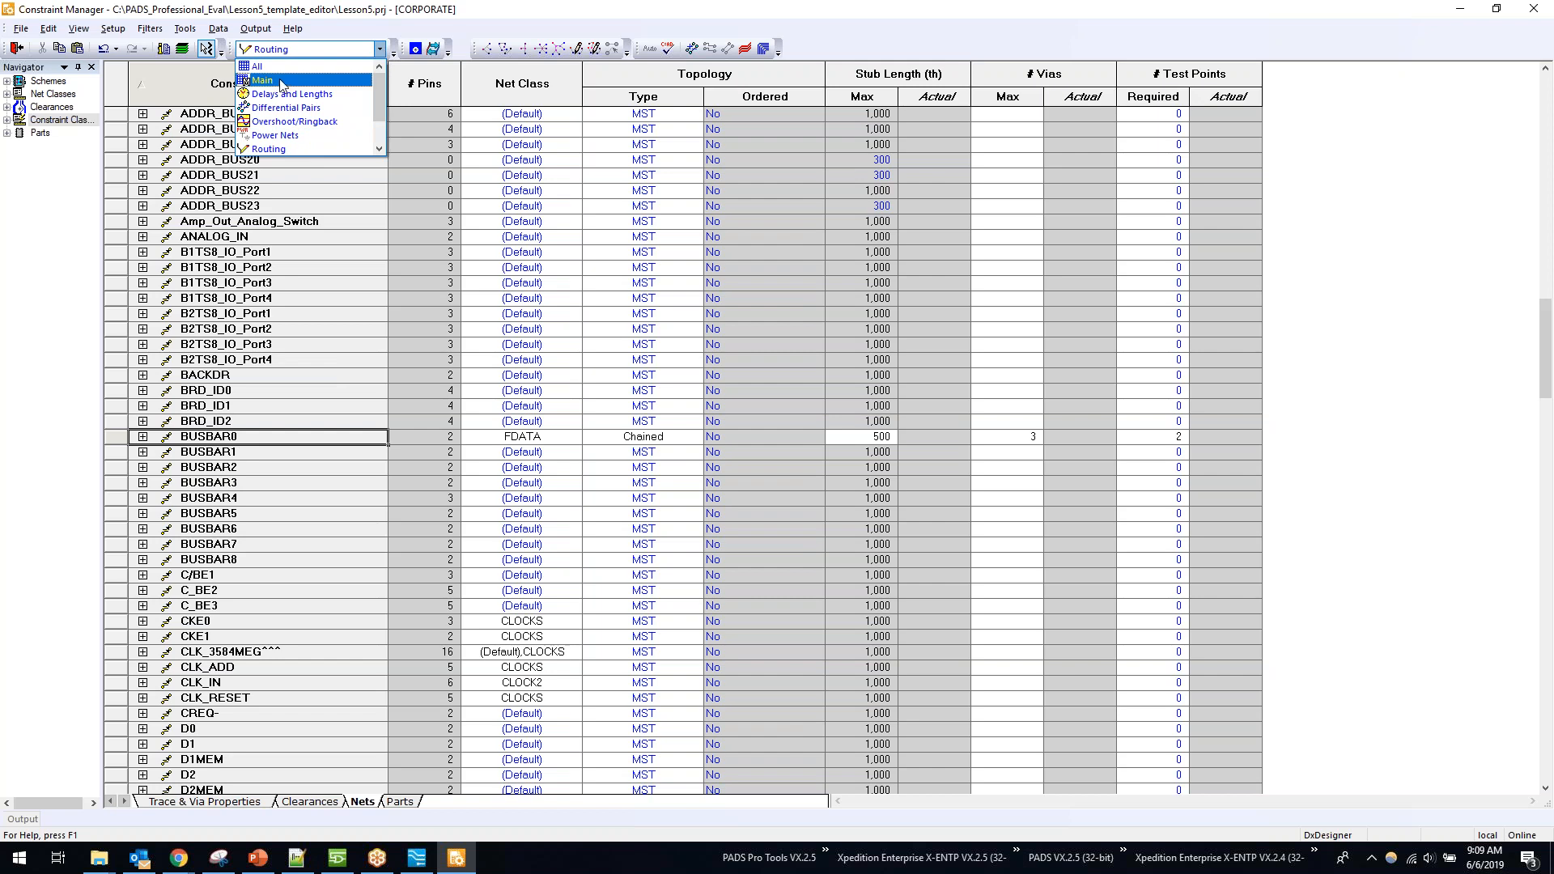
pyautogui.click(281, 81)
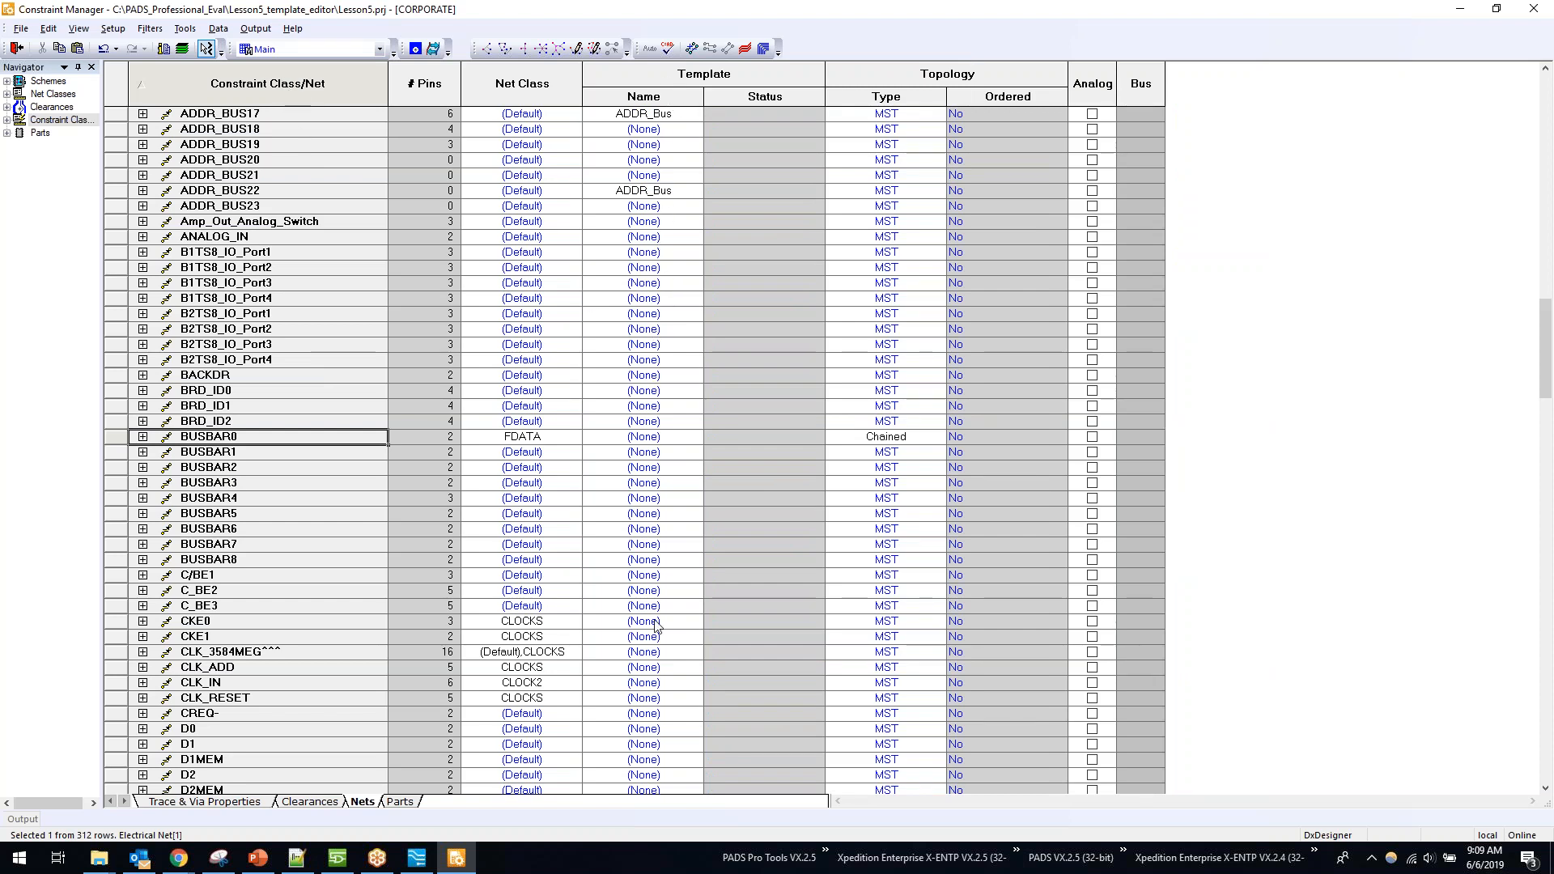
# Step: Apply the BUS_Toplogy constraint template to net BUSBAR1, including its constraint class and net class, and skip the report
pyautogui.click(669, 440)
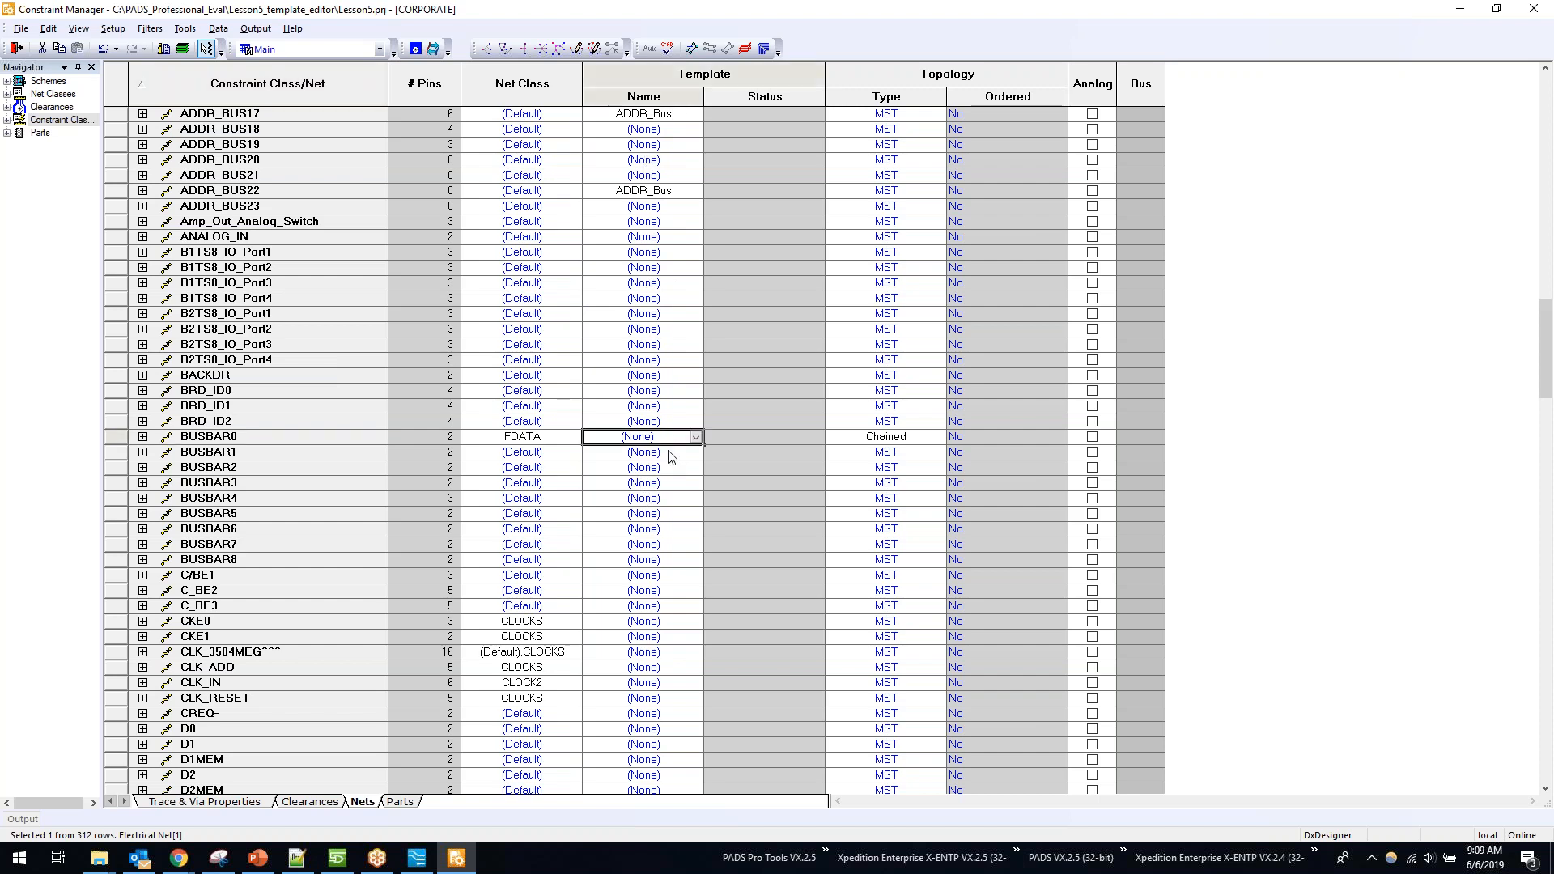
pyautogui.click(669, 456)
pyautogui.click(696, 454)
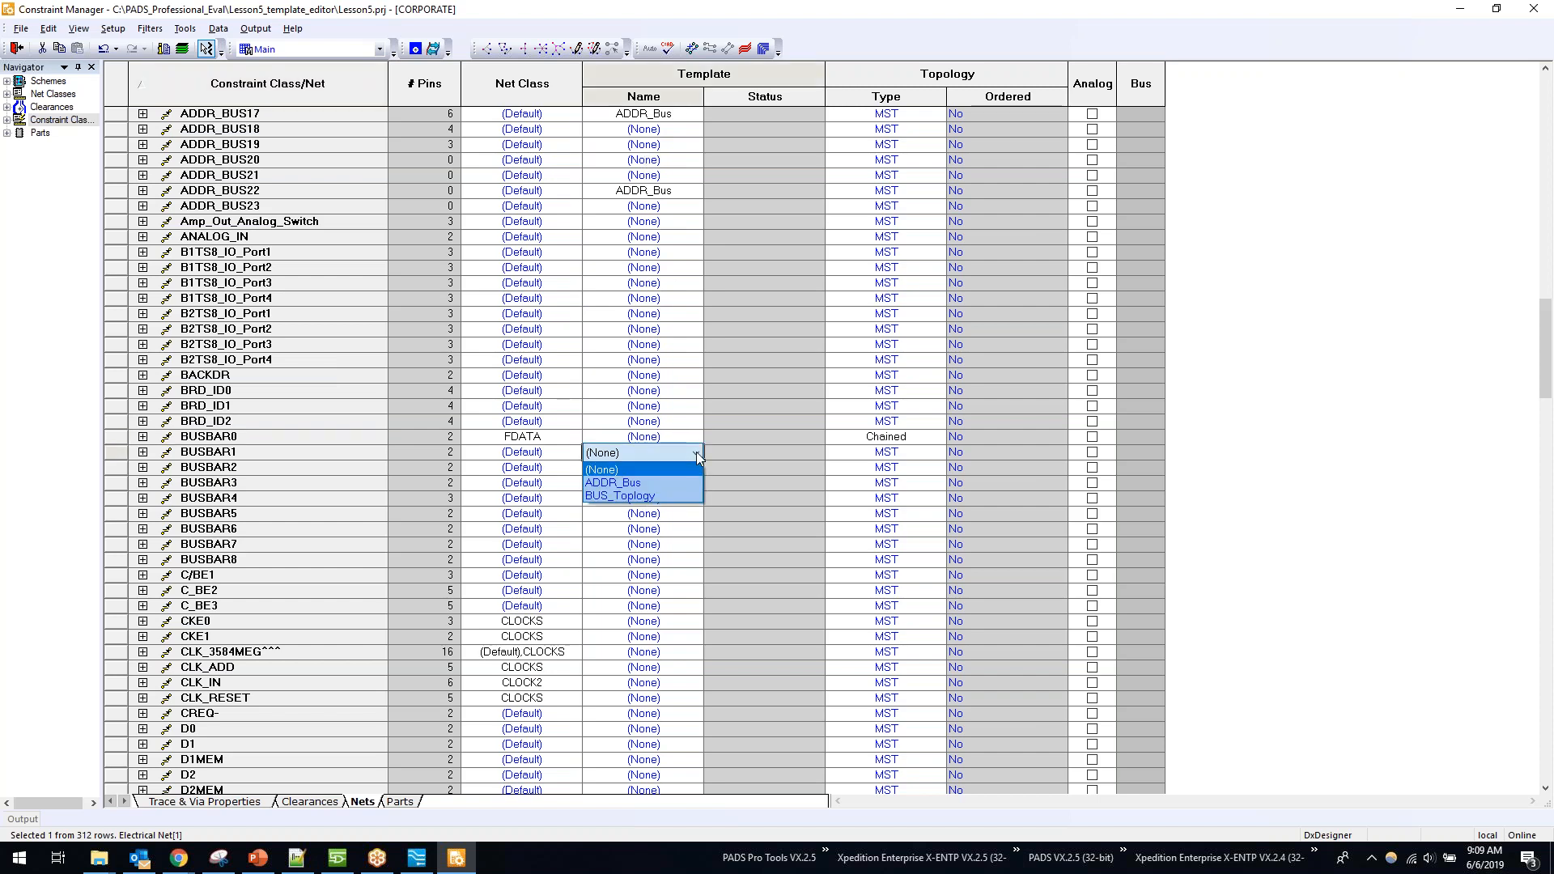
pyautogui.click(648, 496)
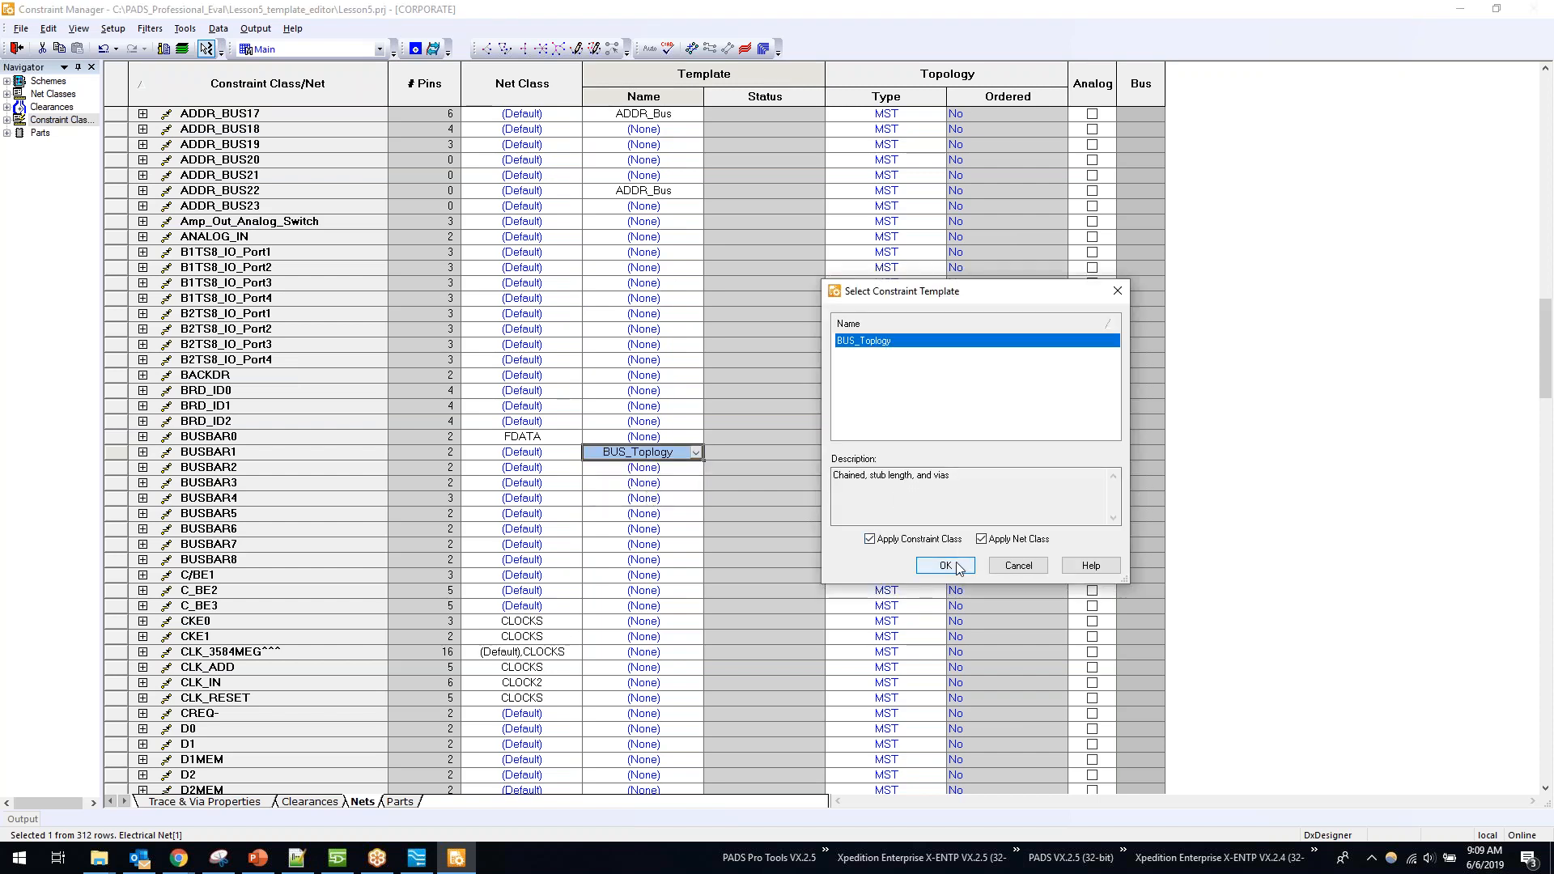
pyautogui.click(956, 564)
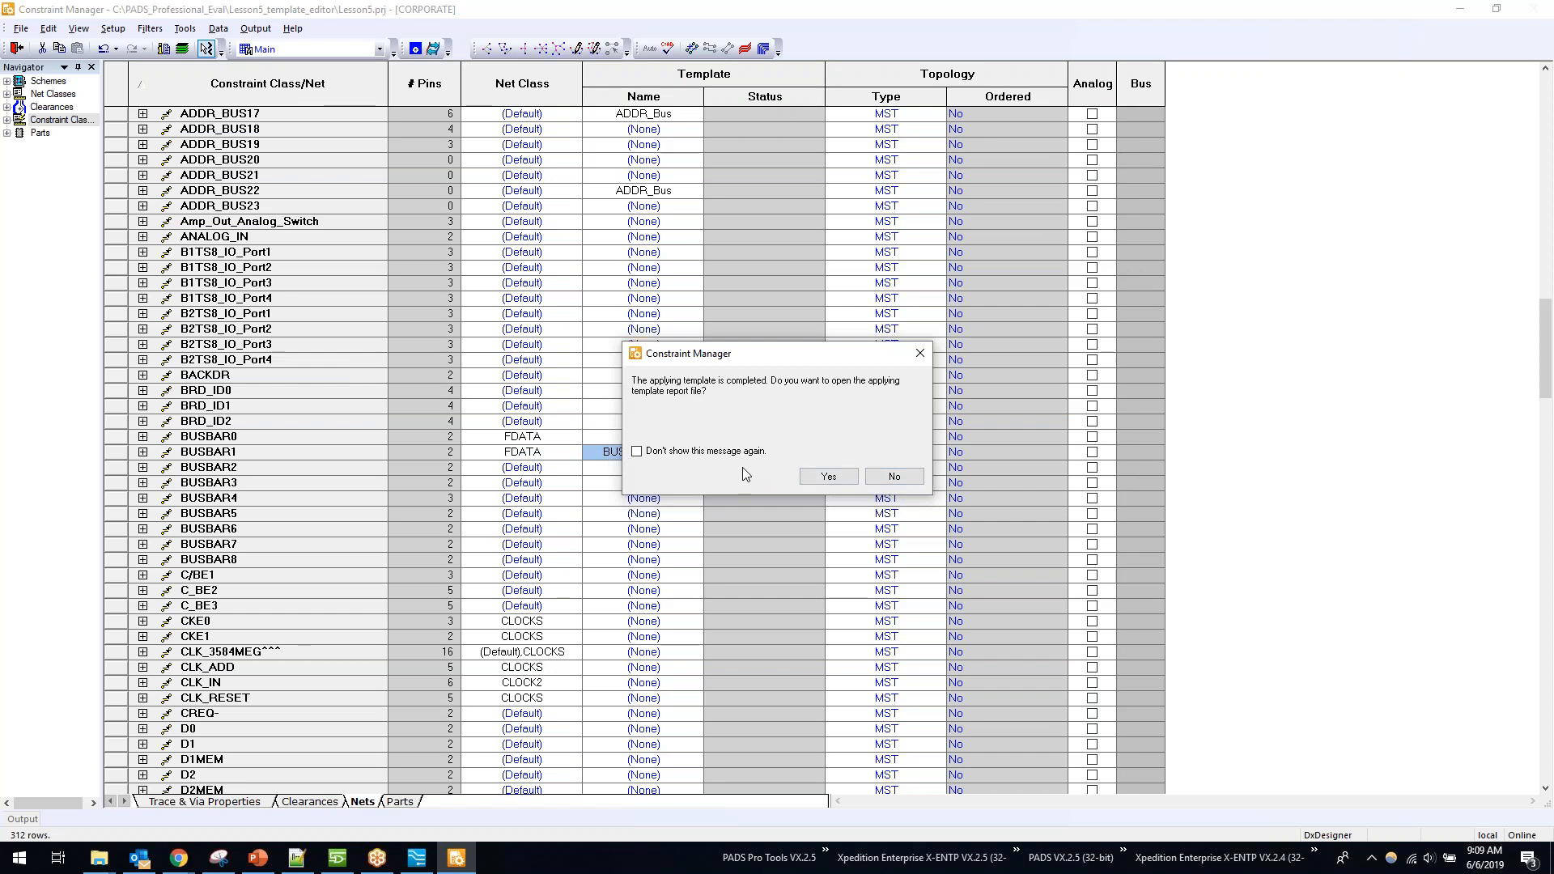
pyautogui.click(891, 478)
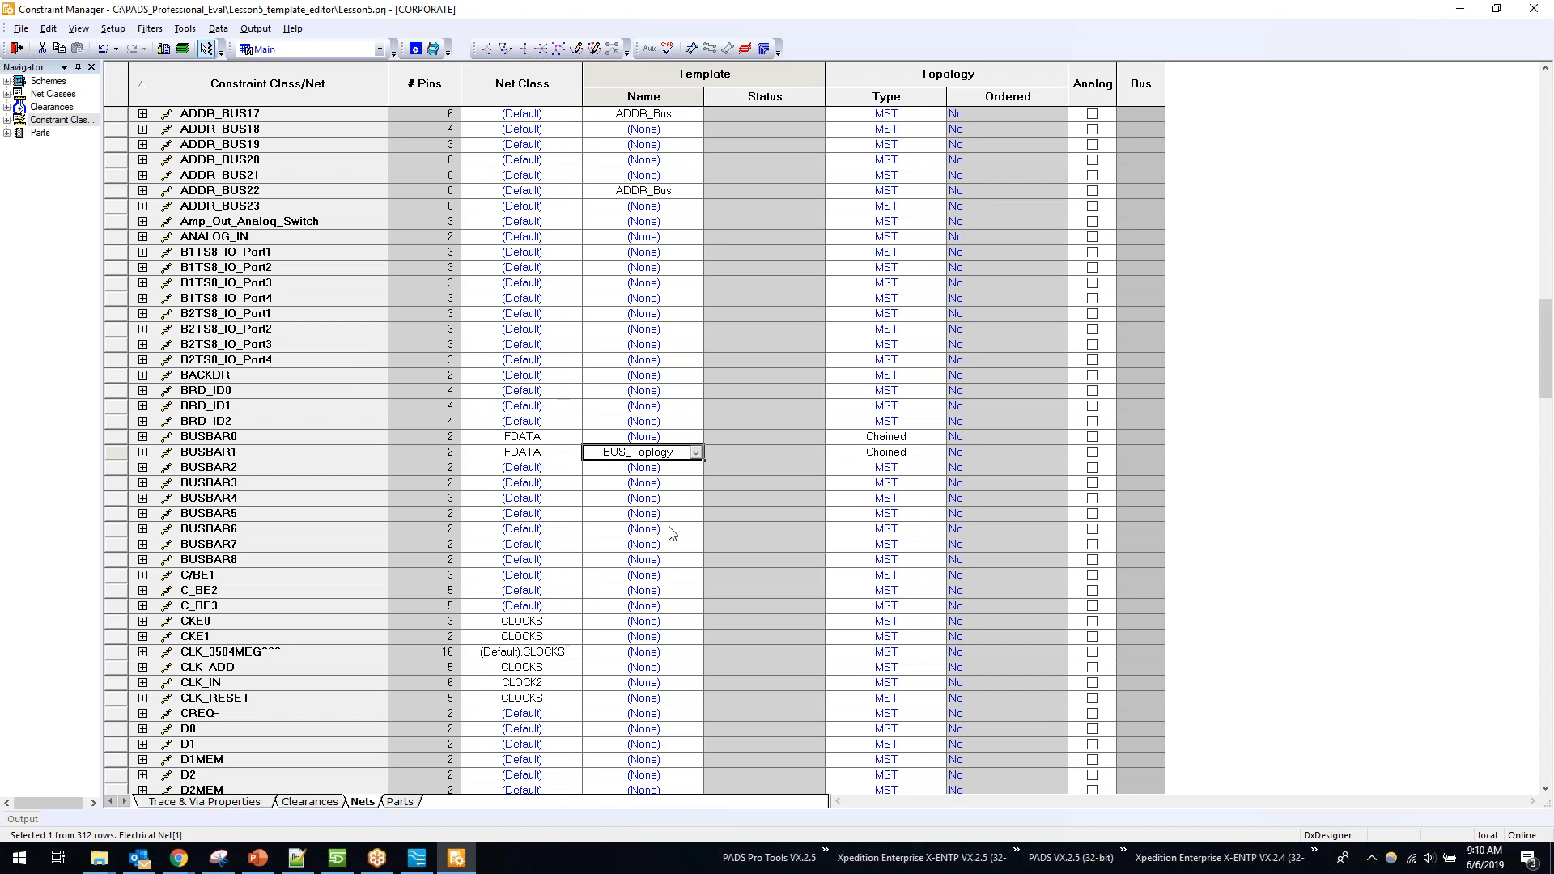
pyautogui.keyDown('shift'); pyautogui.click(671, 591); pyautogui.keyUp('shift')
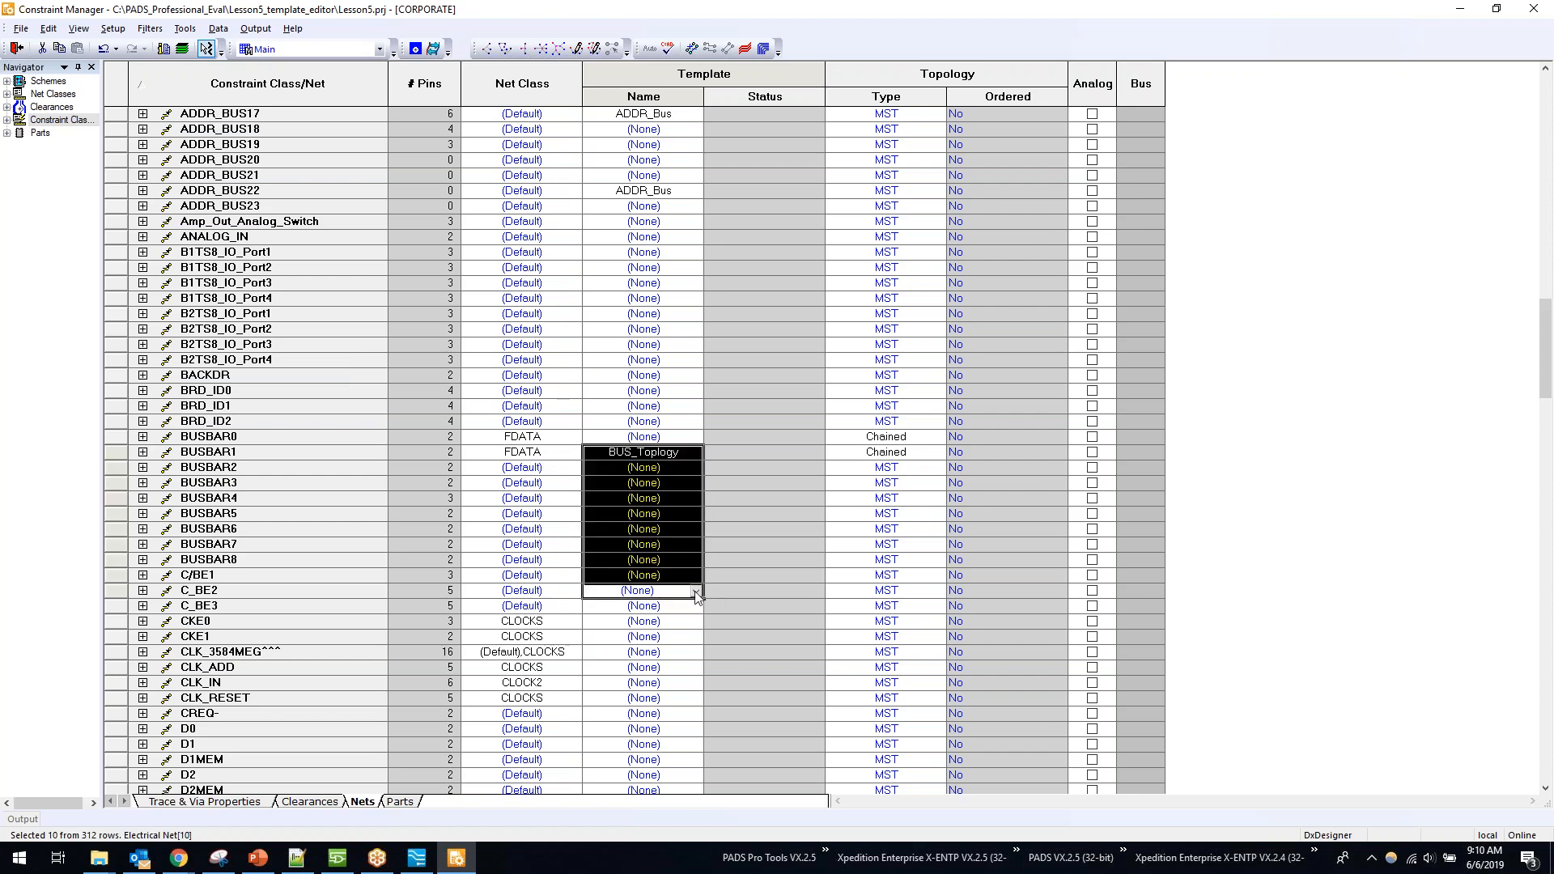
pyautogui.click(696, 590)
pyautogui.click(644, 539)
# Step: Apply the BUS_Toplogy template to net BUSBAR7 with its constraint and net classes, and review the application report and pin matching
pyautogui.click(646, 519)
pyautogui.keyDown('shift'); pyautogui.click(652, 545); pyautogui.keyUp('shift')
pyautogui.click(696, 544)
pyautogui.click(647, 587)
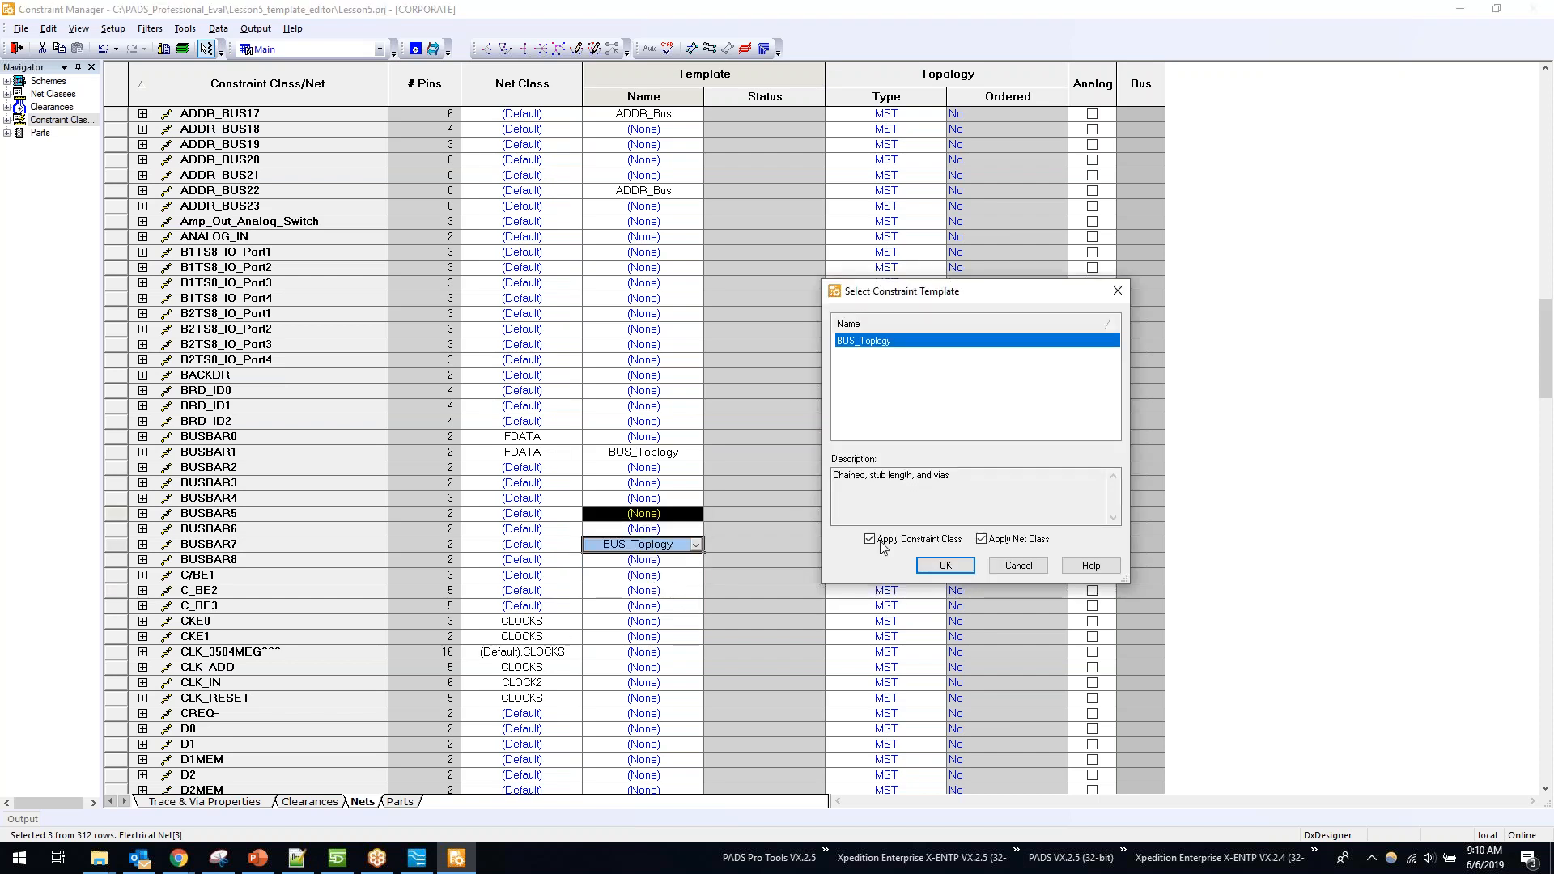
pyautogui.click(940, 566)
pyautogui.click(827, 477)
pyautogui.click(912, 86)
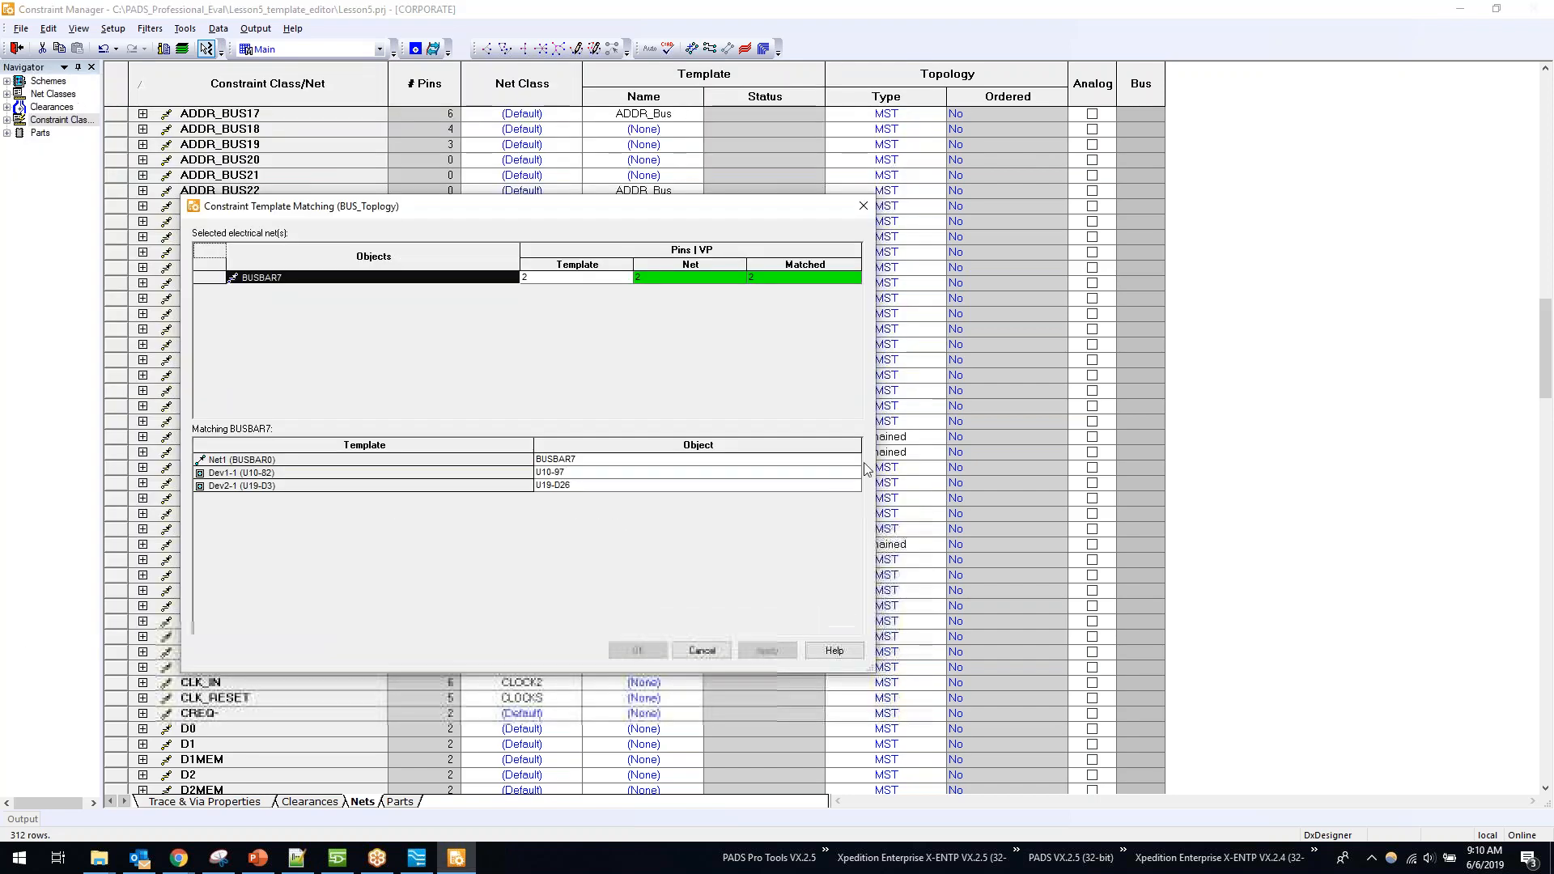
pyautogui.click(703, 650)
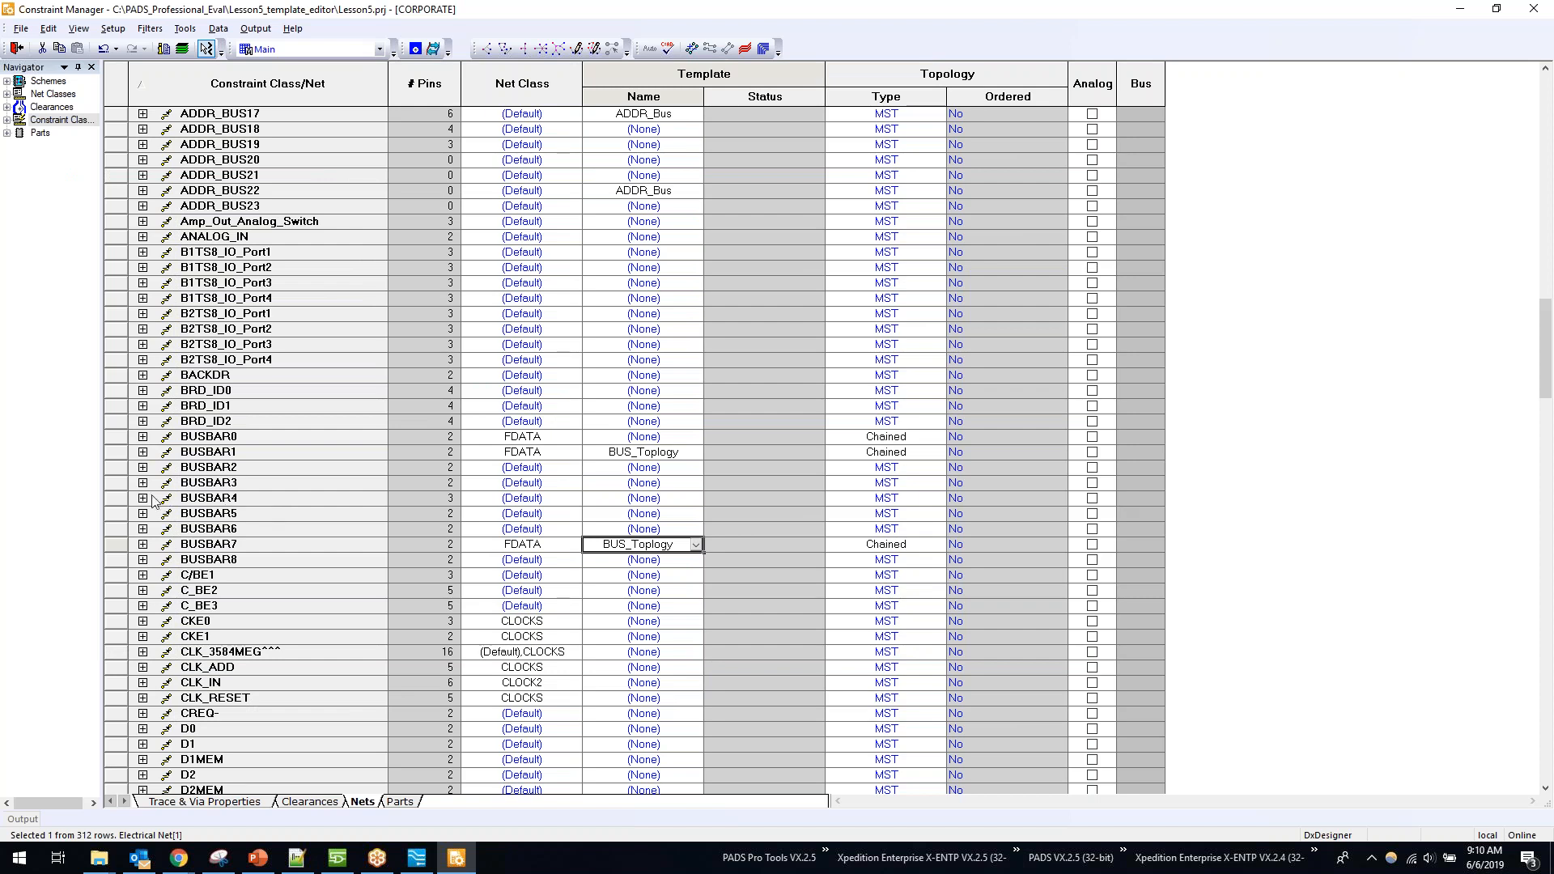
# Step: Apply the BUS_Toplogy template to nets BUSBAR3 through BUSBAR5 together and close the template matching
pyautogui.click(115, 482)
pyautogui.keyDown('shift'); pyautogui.click(115, 498); pyautogui.keyUp('shift')
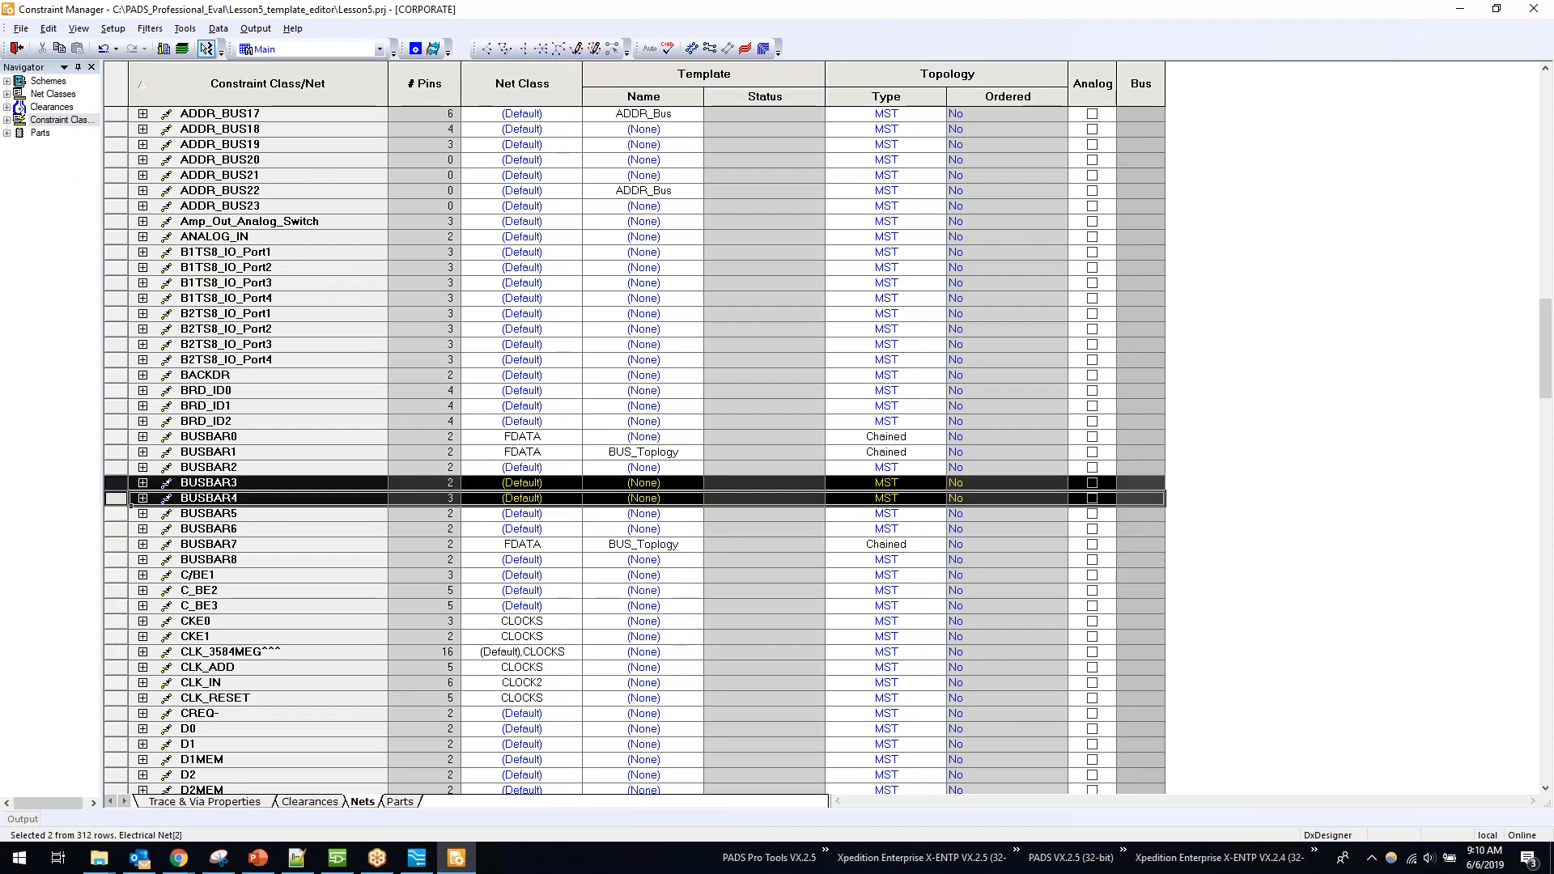
pyautogui.keyDown('shift'); pyautogui.click(116, 513); pyautogui.keyUp('shift')
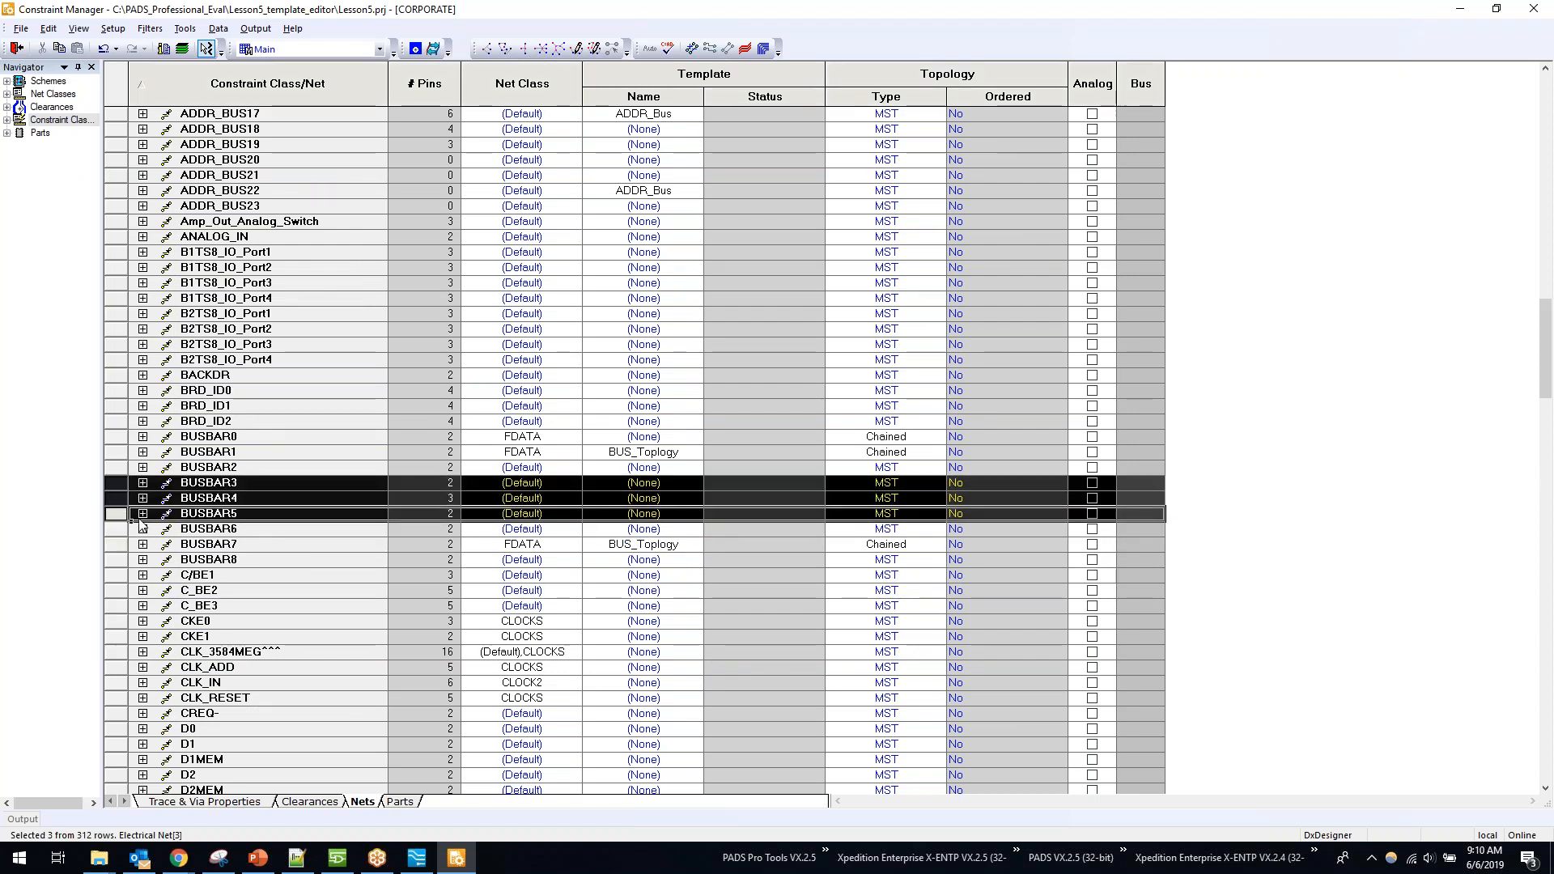
pyautogui.rightClick(314, 486)
pyautogui.click(421, 308)
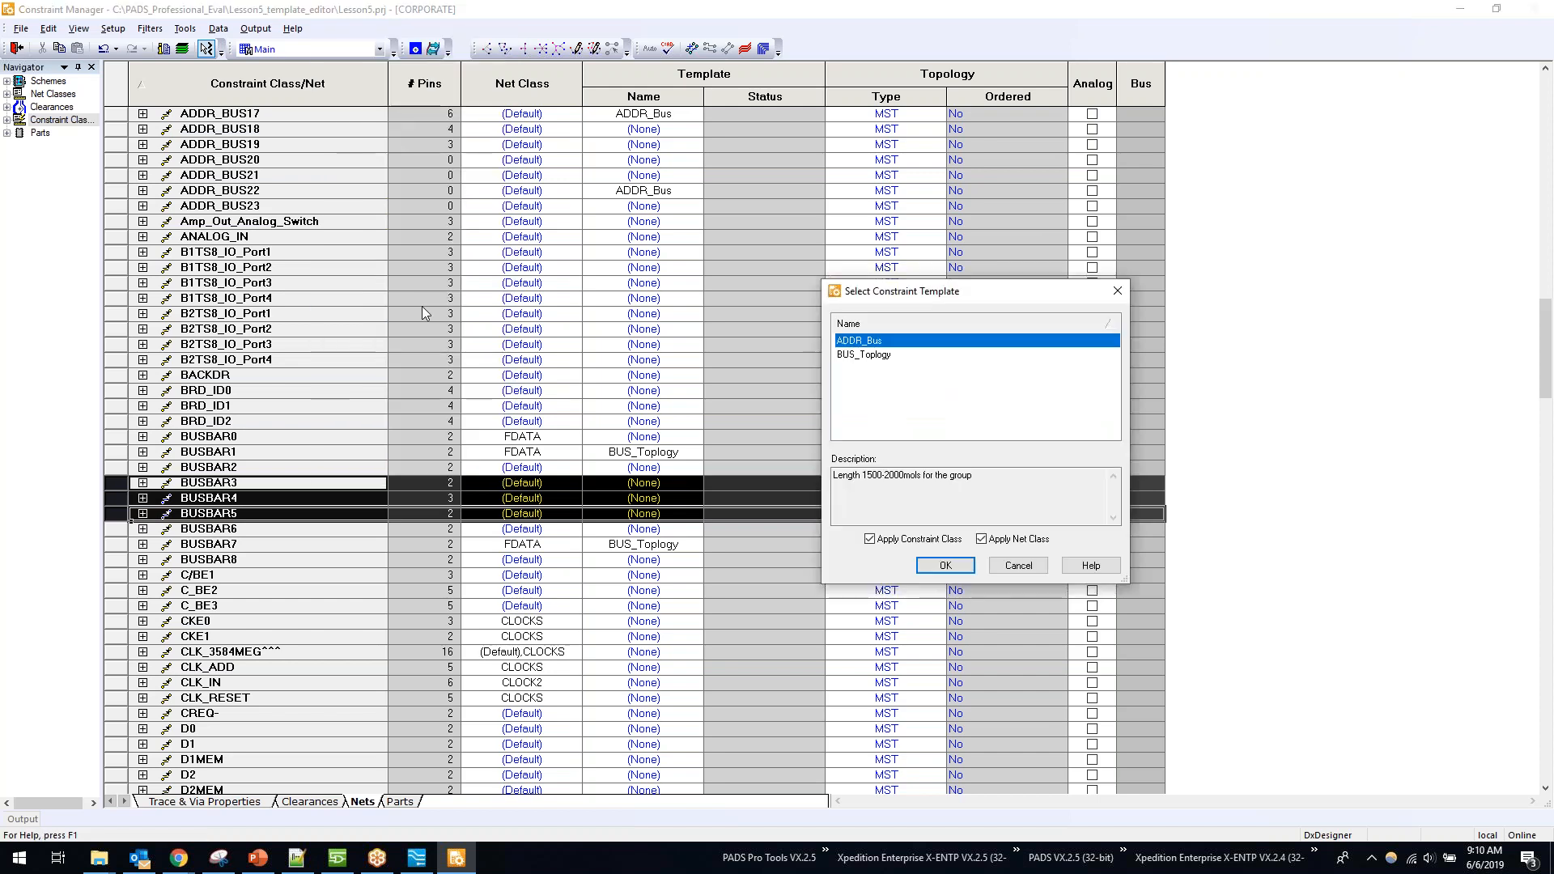
pyautogui.click(863, 354)
pyautogui.click(944, 566)
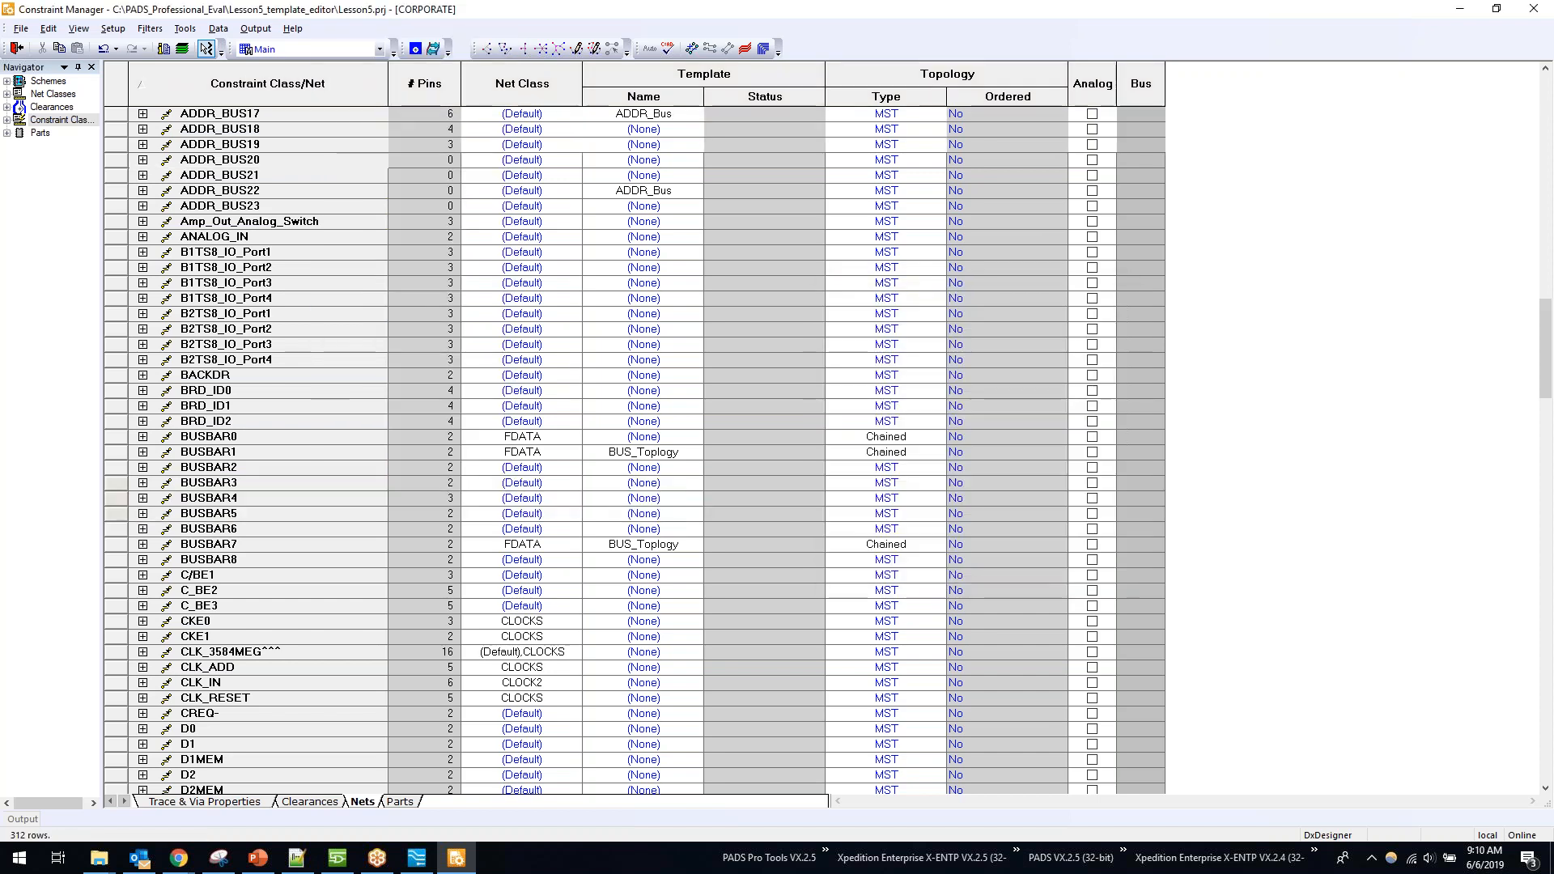
pyautogui.click(871, 477)
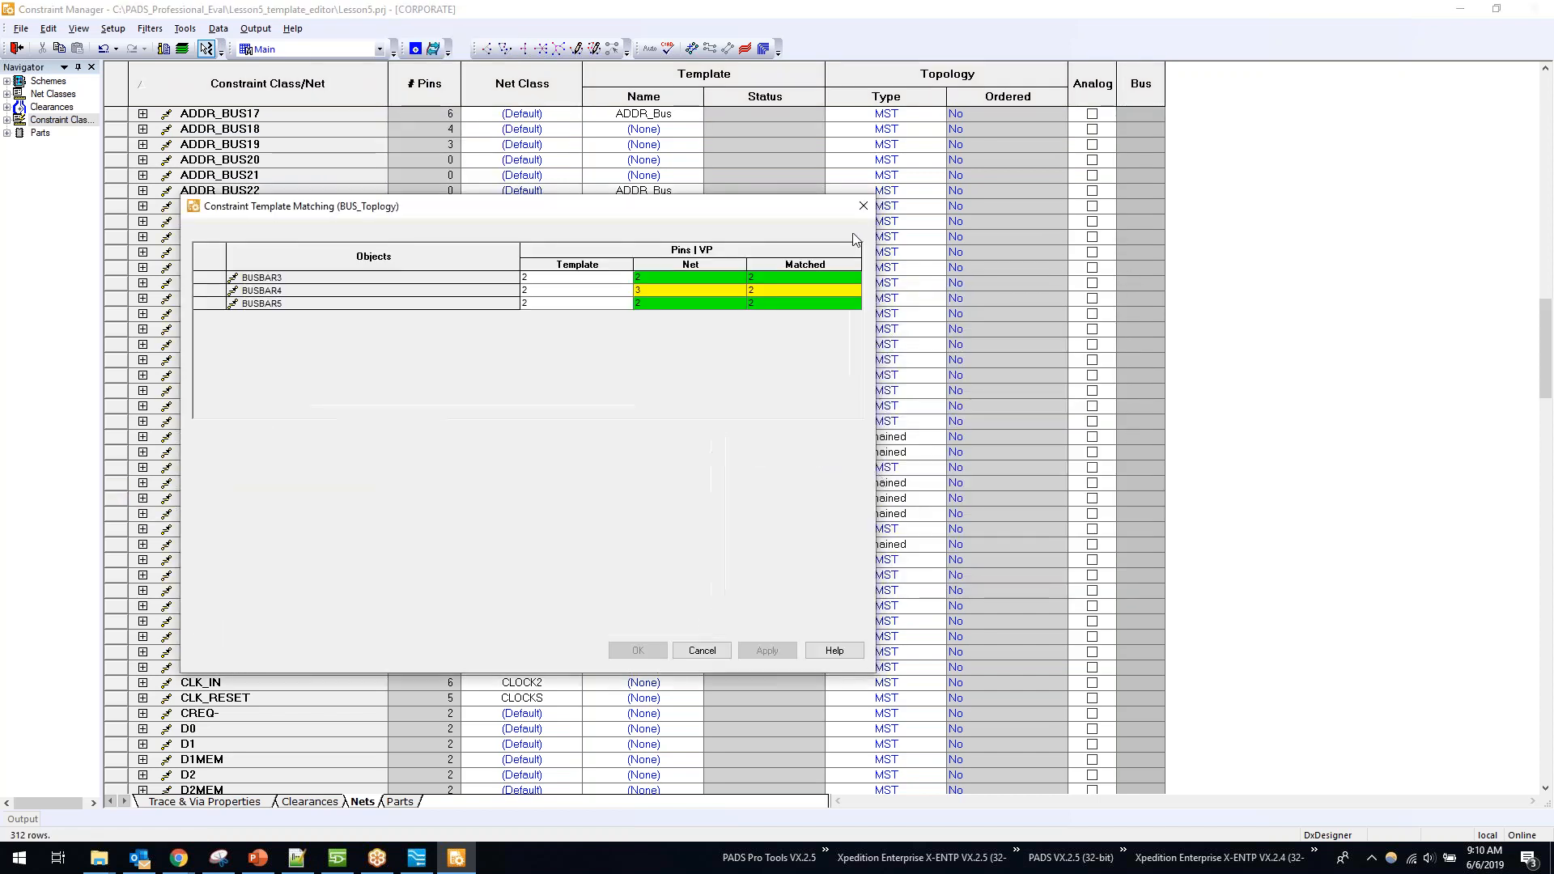
pyautogui.click(863, 207)
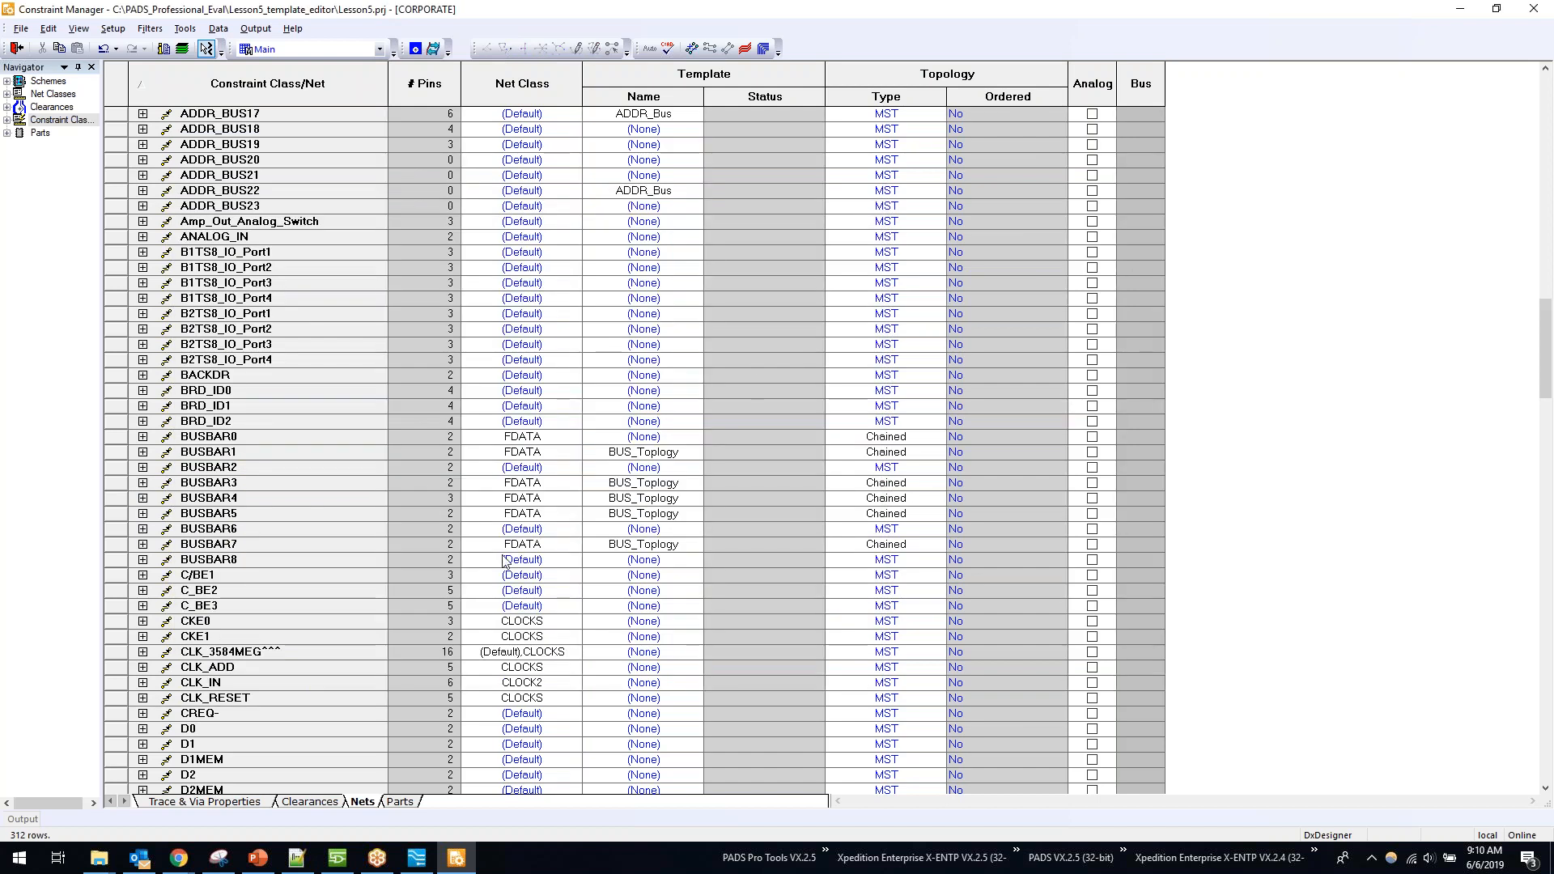
# Step: Switch the nets spreadsheet to the Routing constraints to check the BUSBAR nets' topology, stub length, via and test point values
pyautogui.click(378, 49)
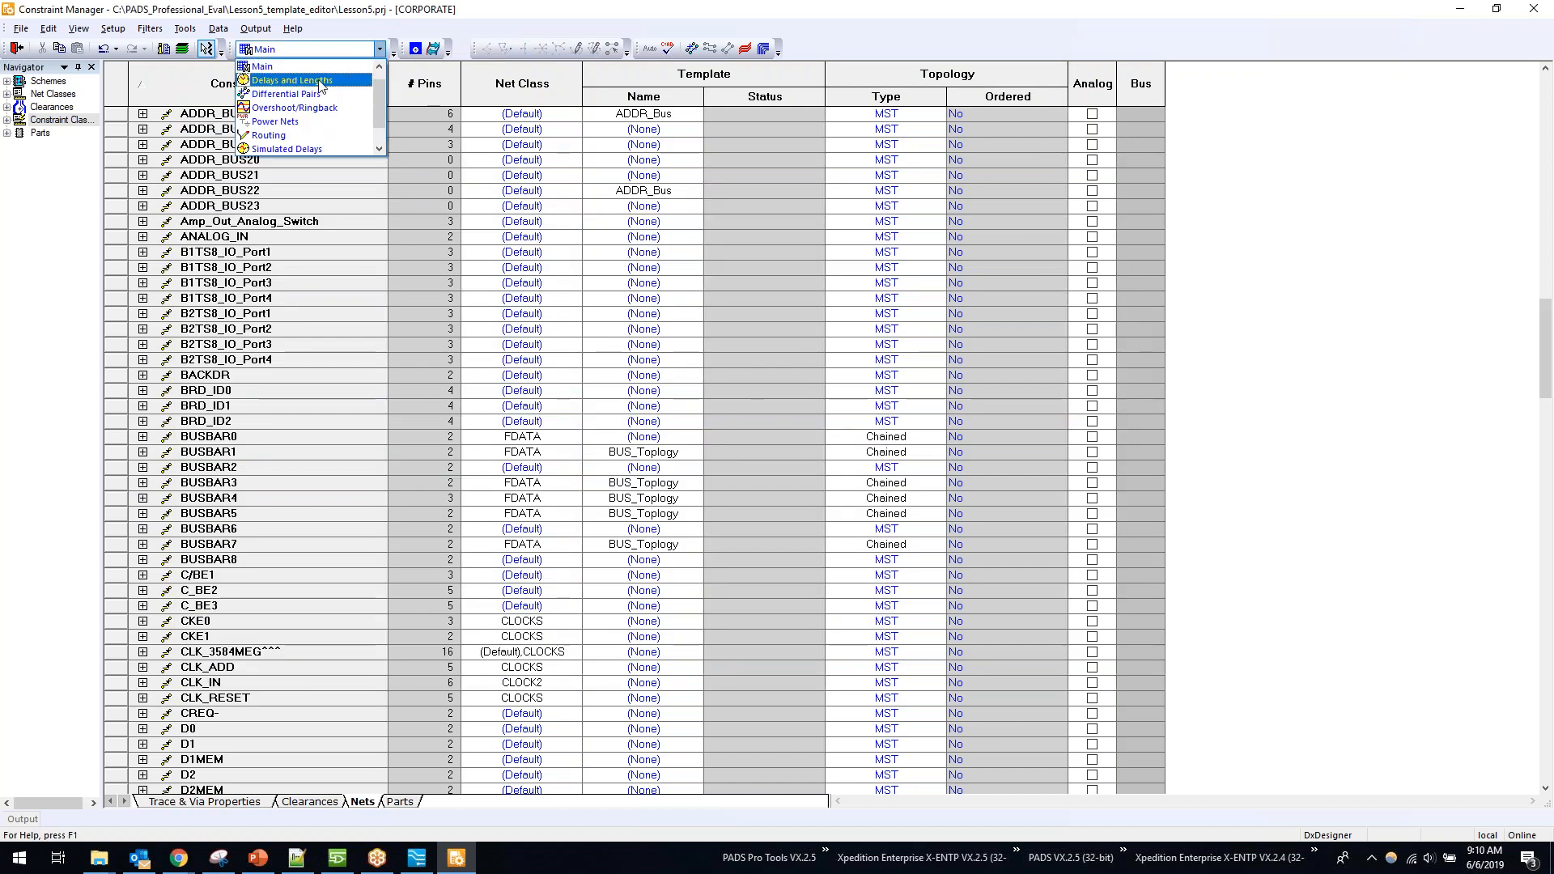
pyautogui.click(268, 135)
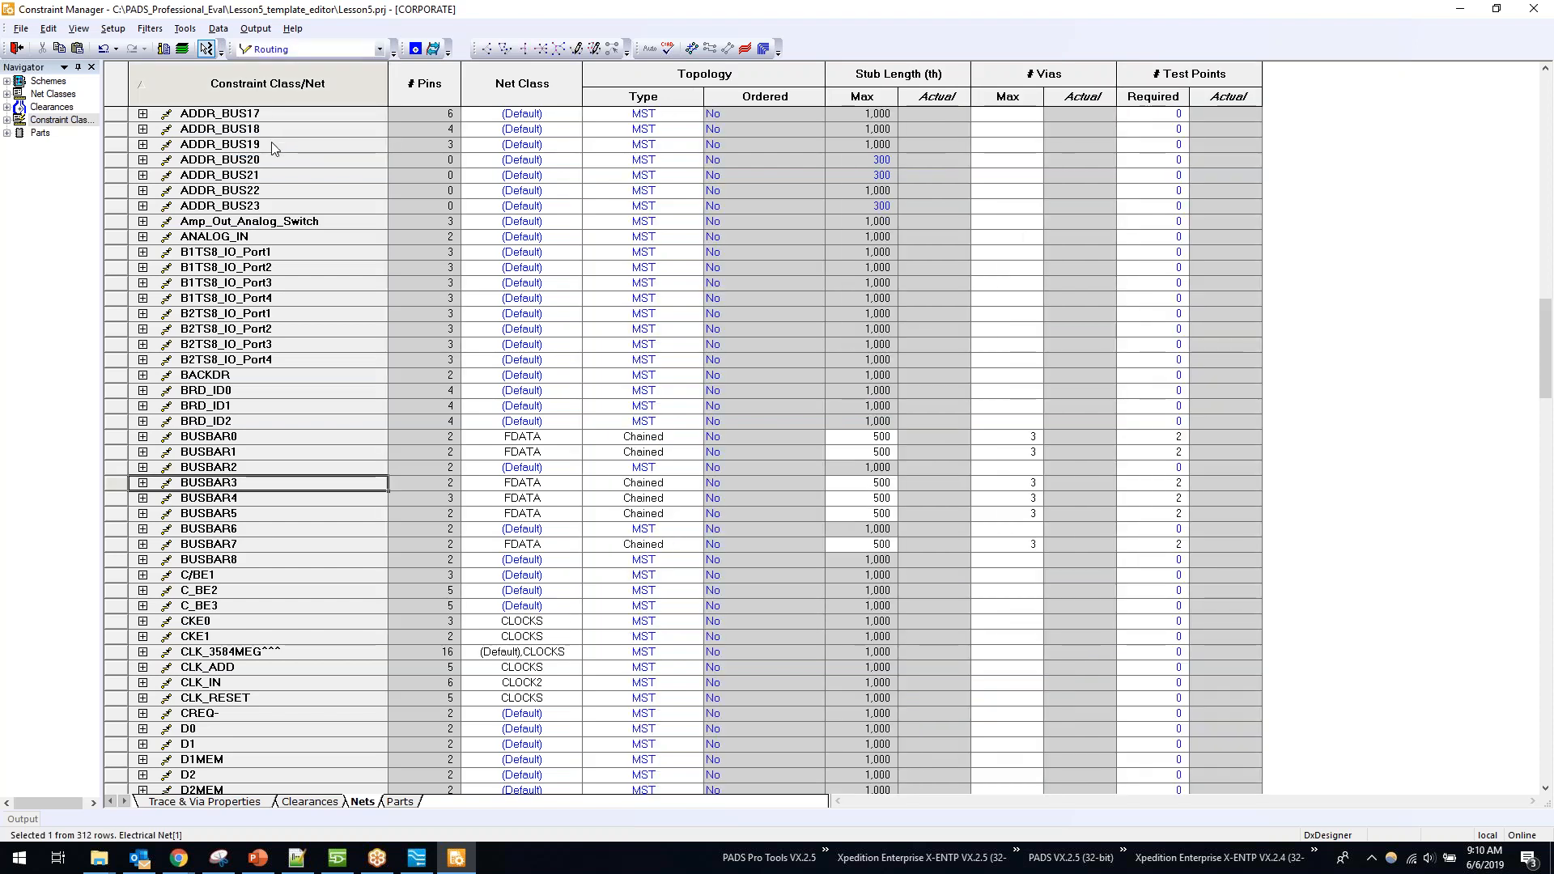